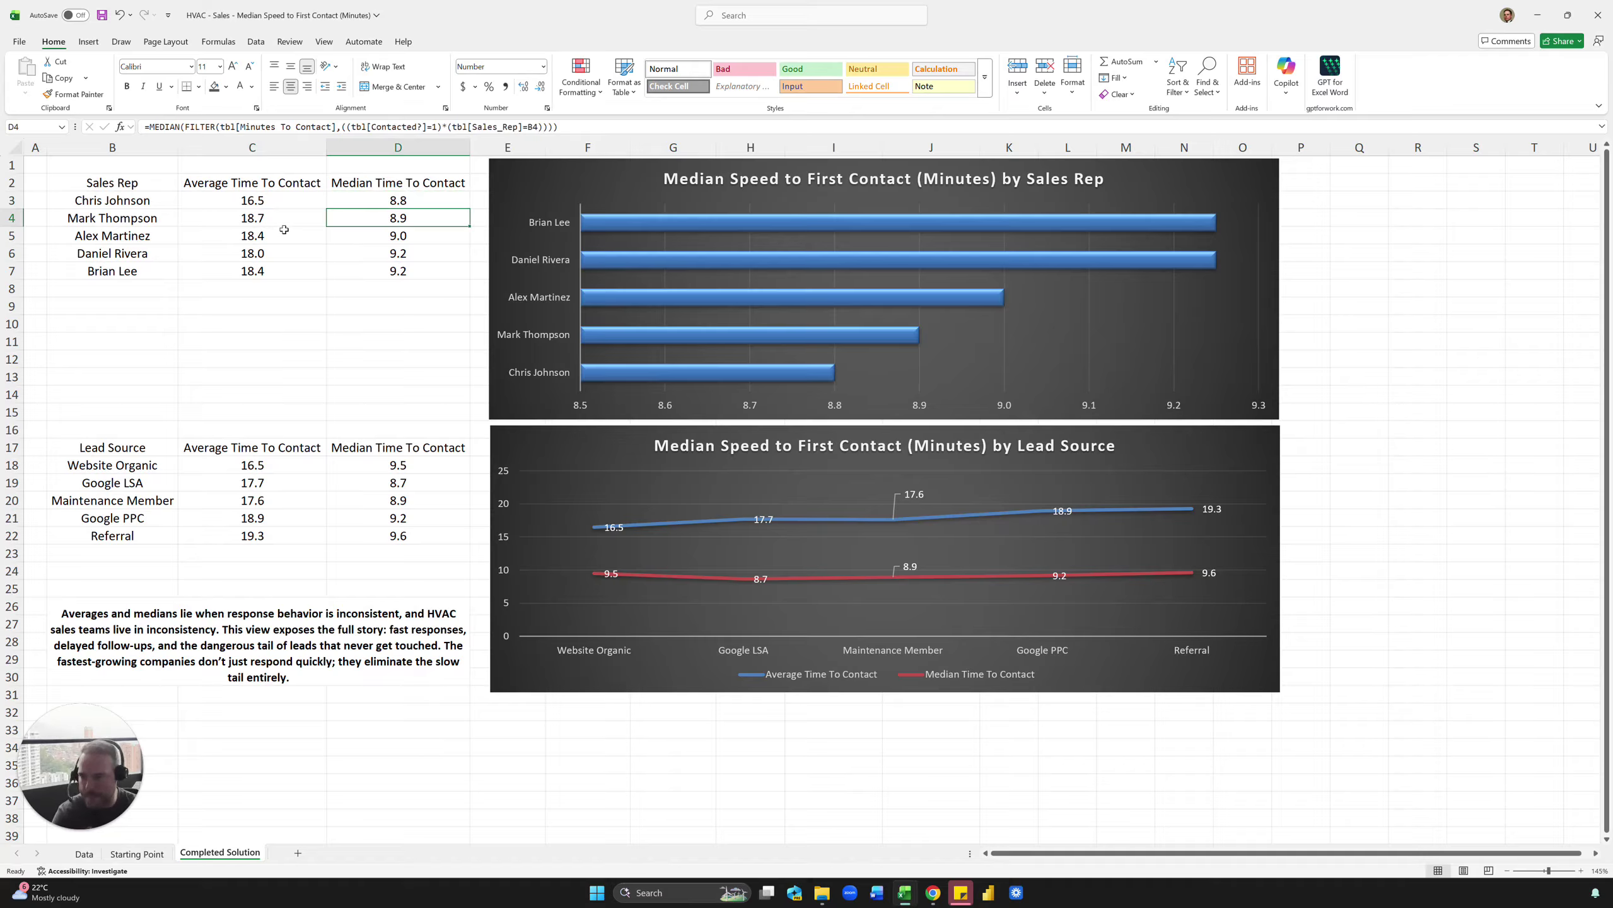
click(380, 236)
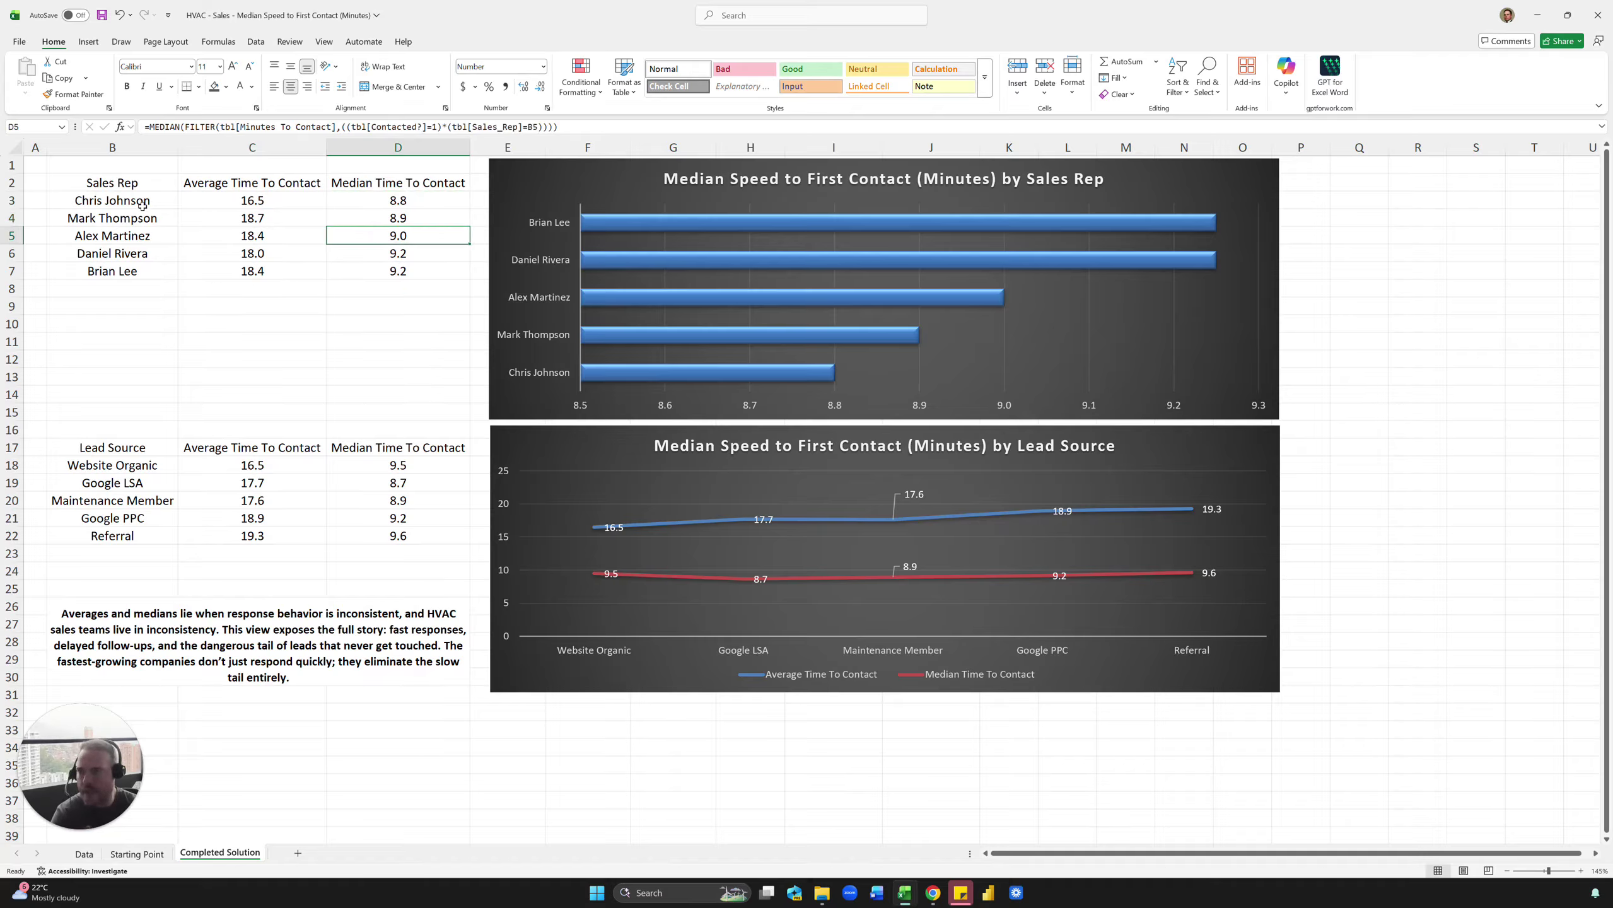
drag(139, 203, 137, 268)
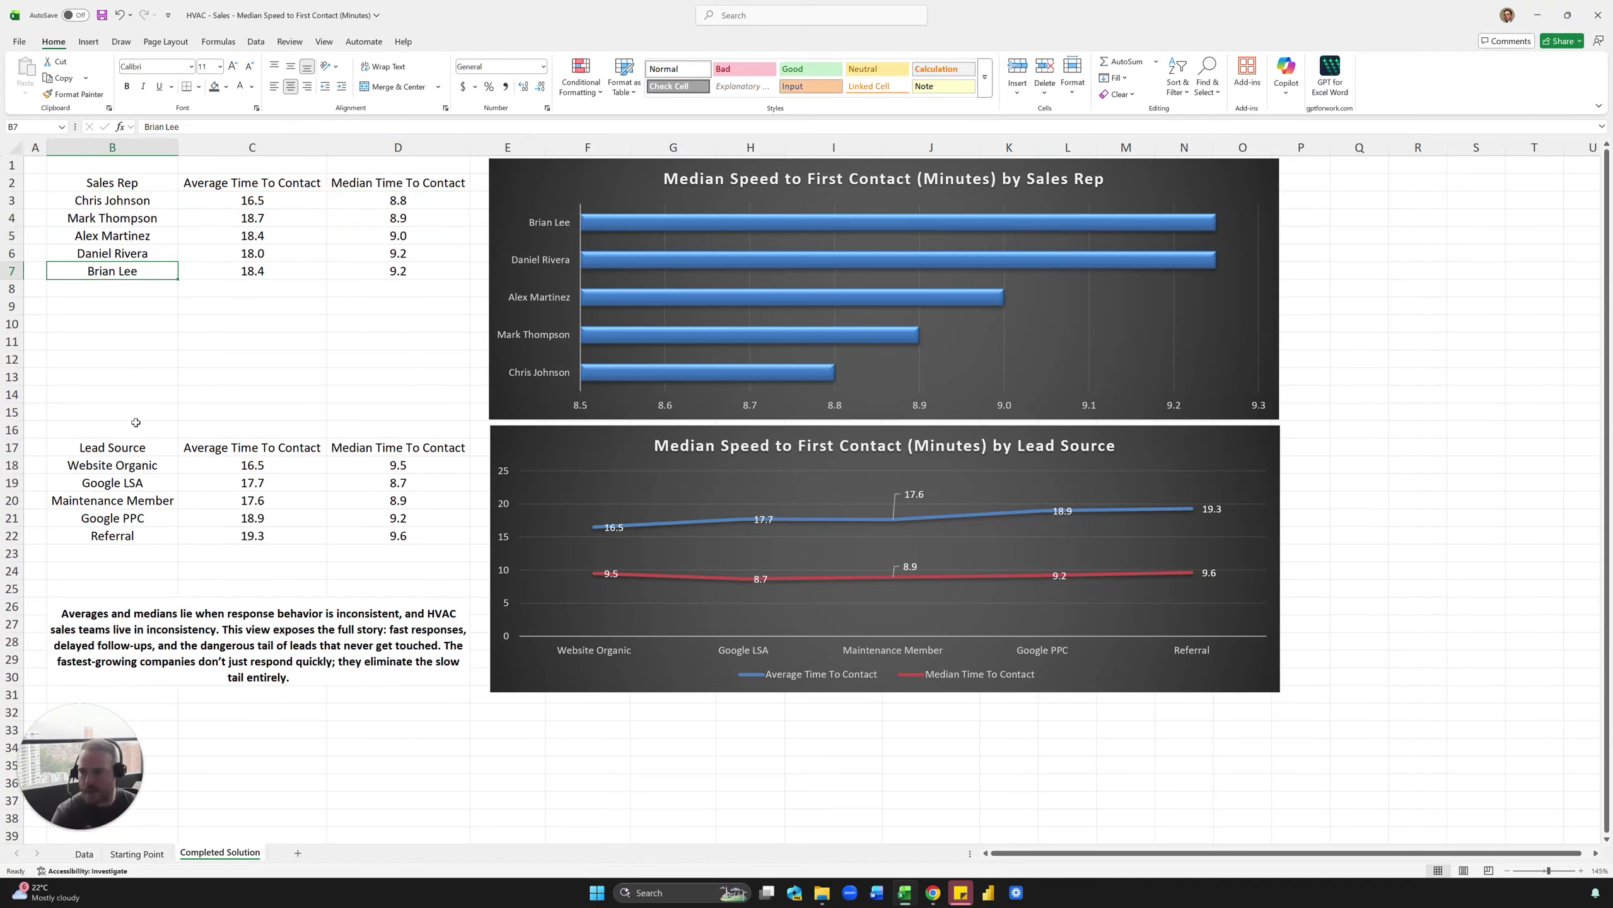
drag(128, 452, 136, 533)
click(138, 532)
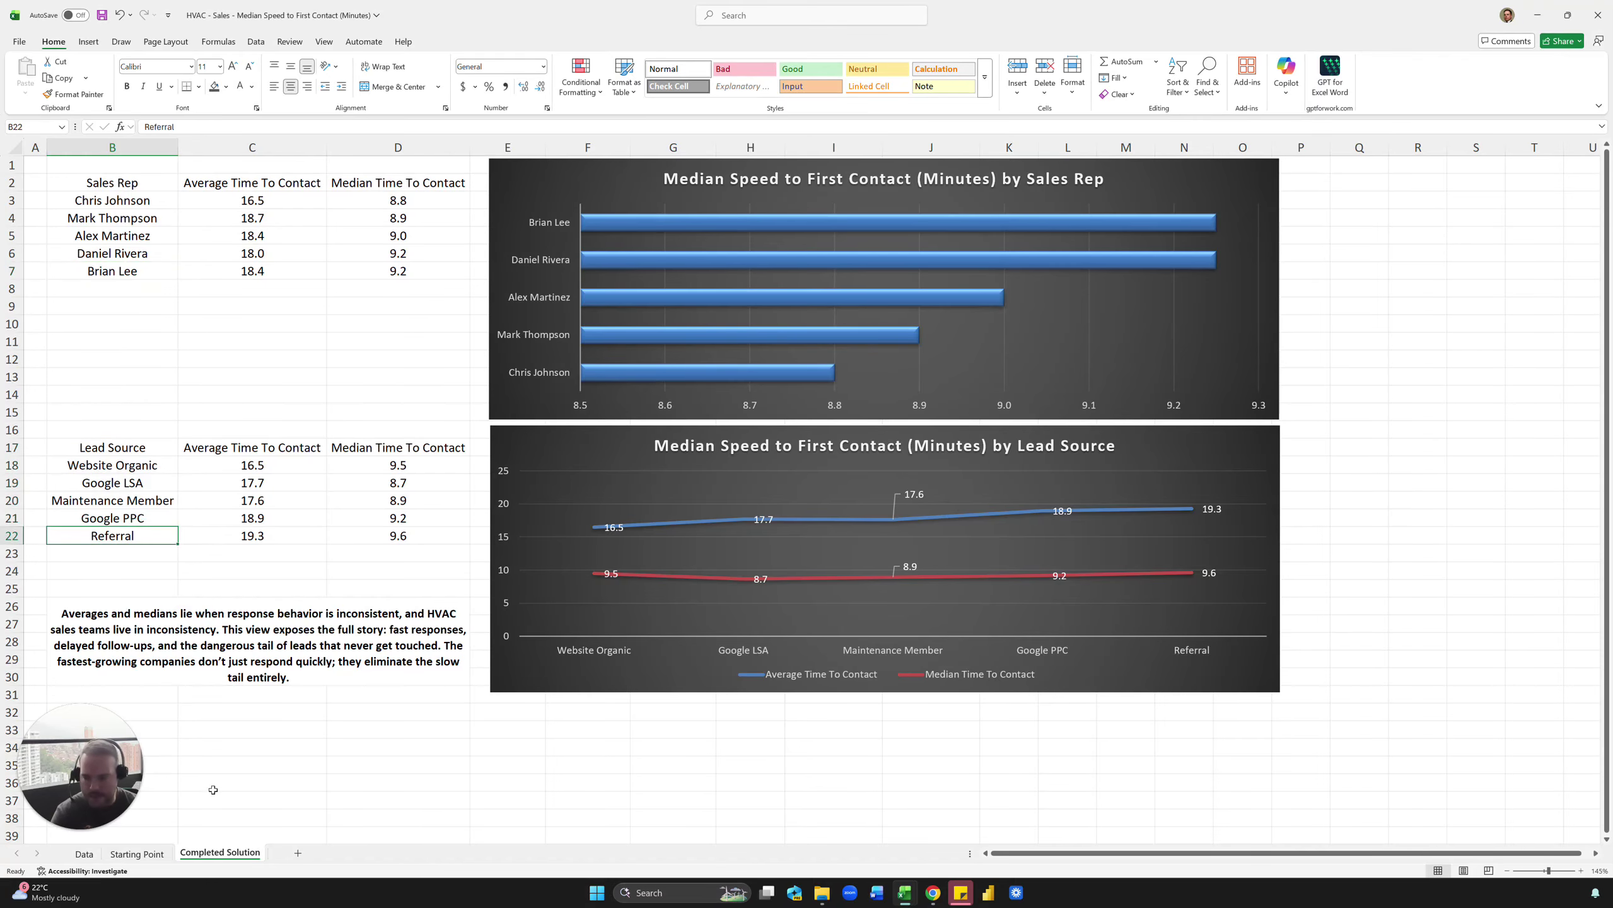
click(84, 854)
click(517, 463)
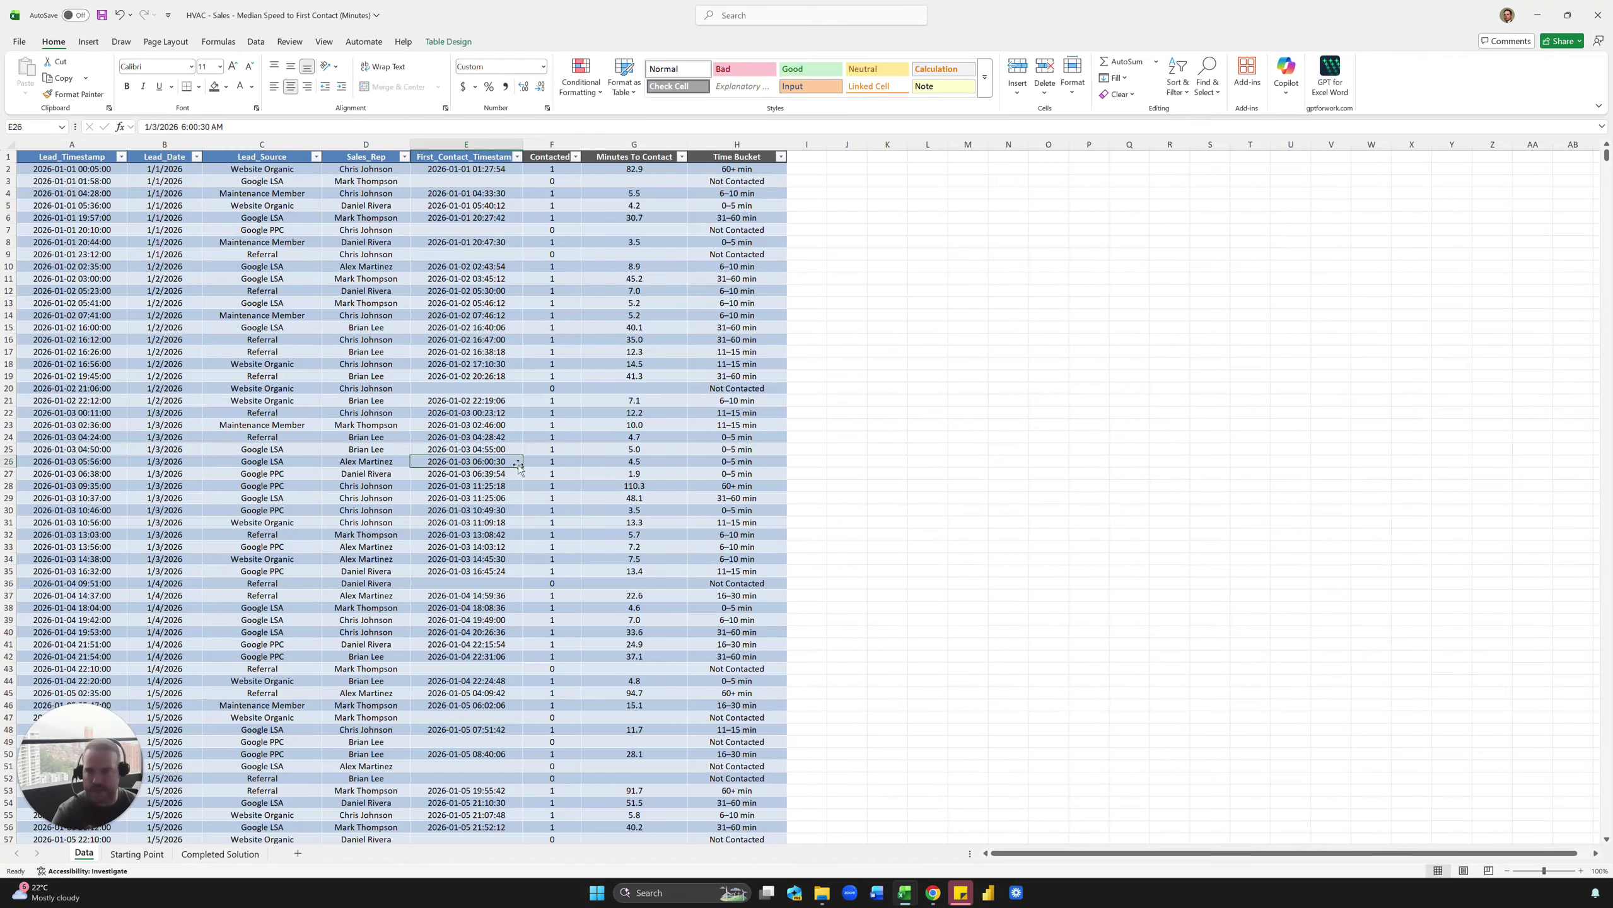
click(542, 290)
drag(555, 156, 692, 156)
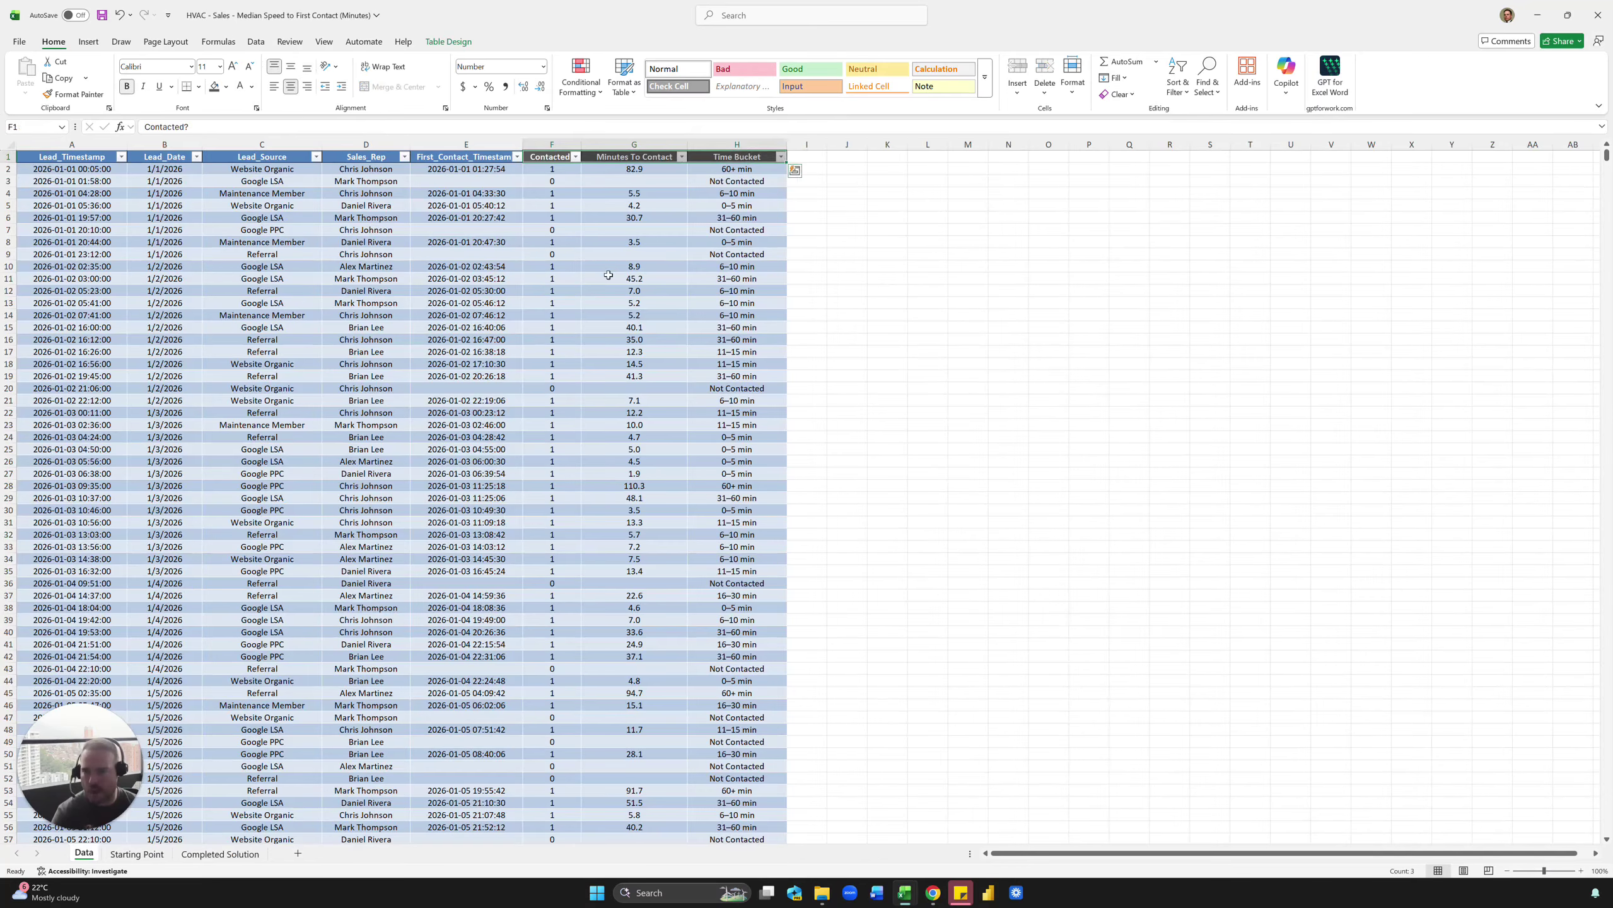
click(600, 277)
click(558, 207)
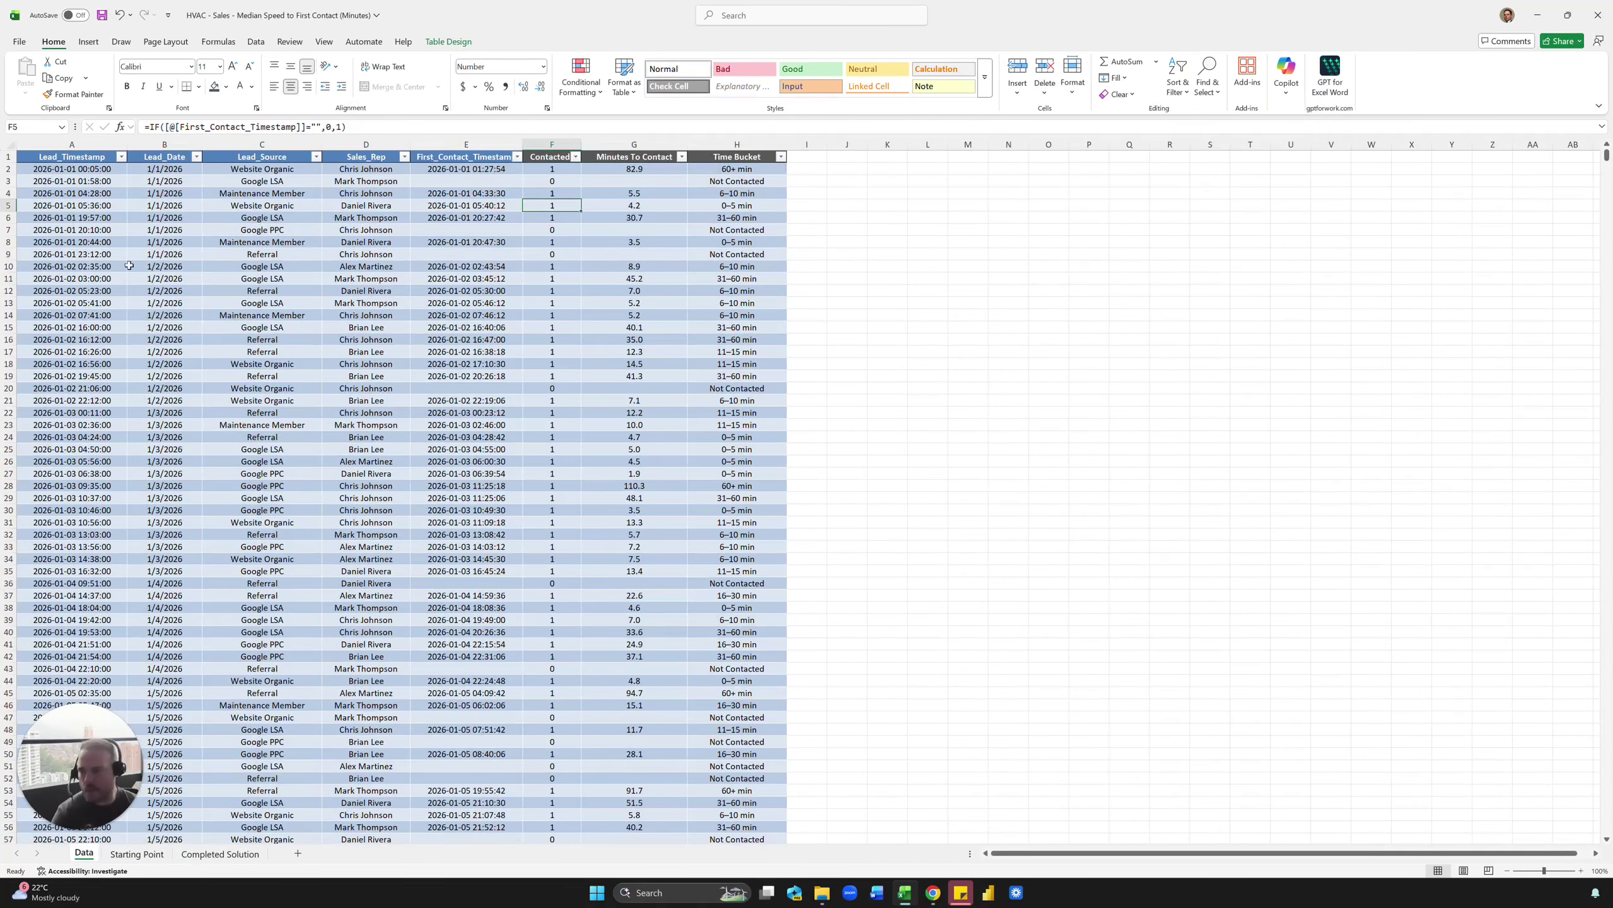
click(72, 144)
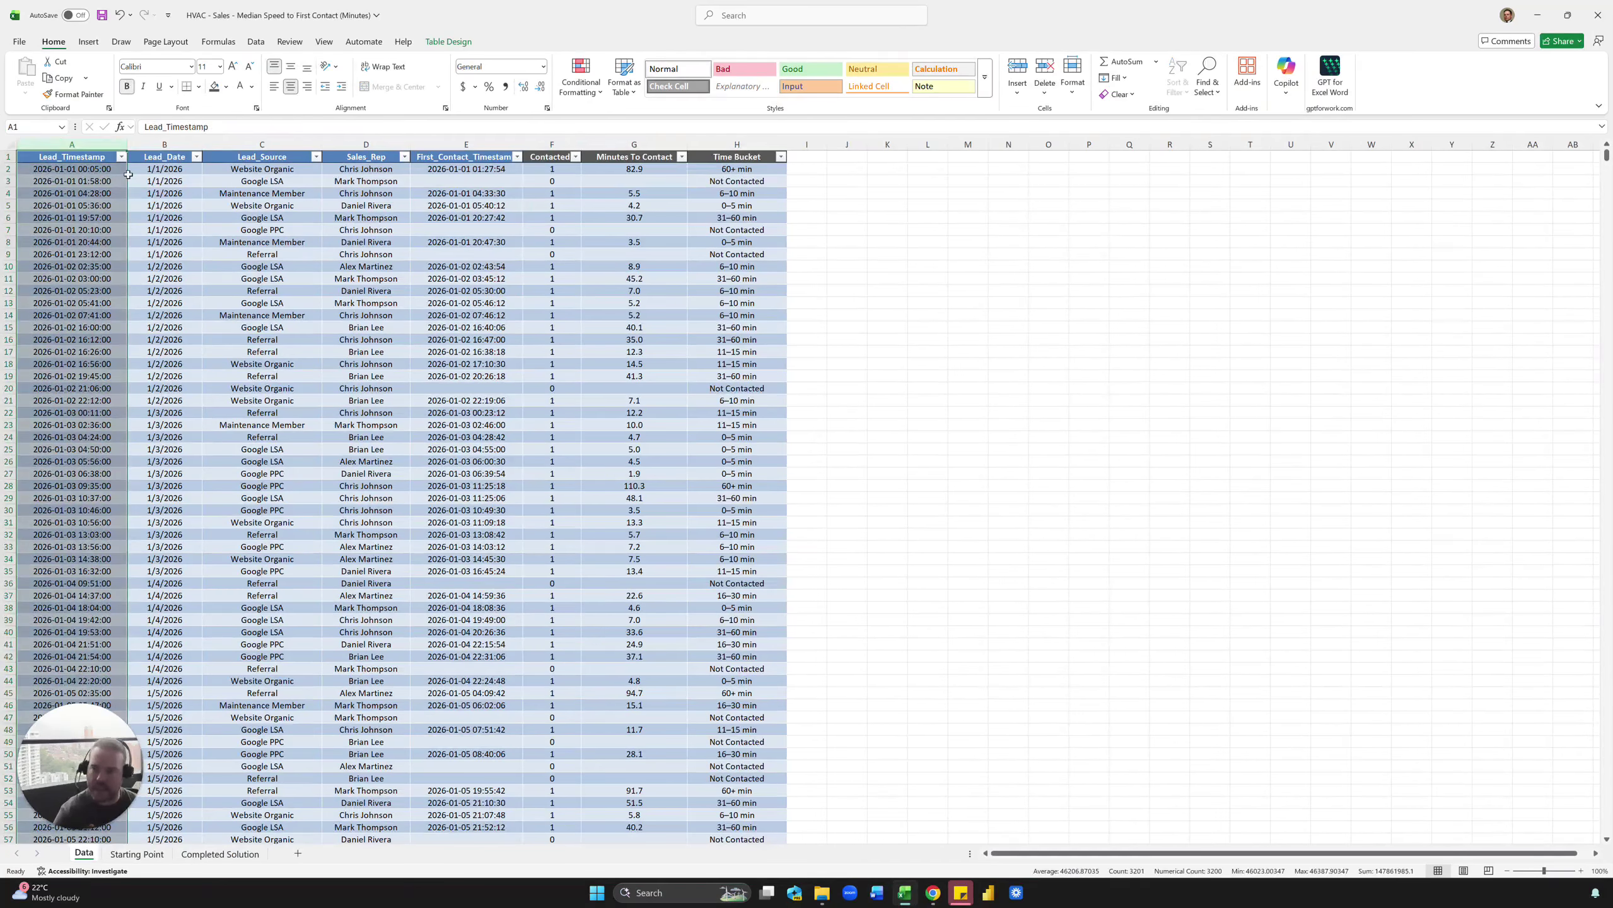
ctrl+click(466, 144)
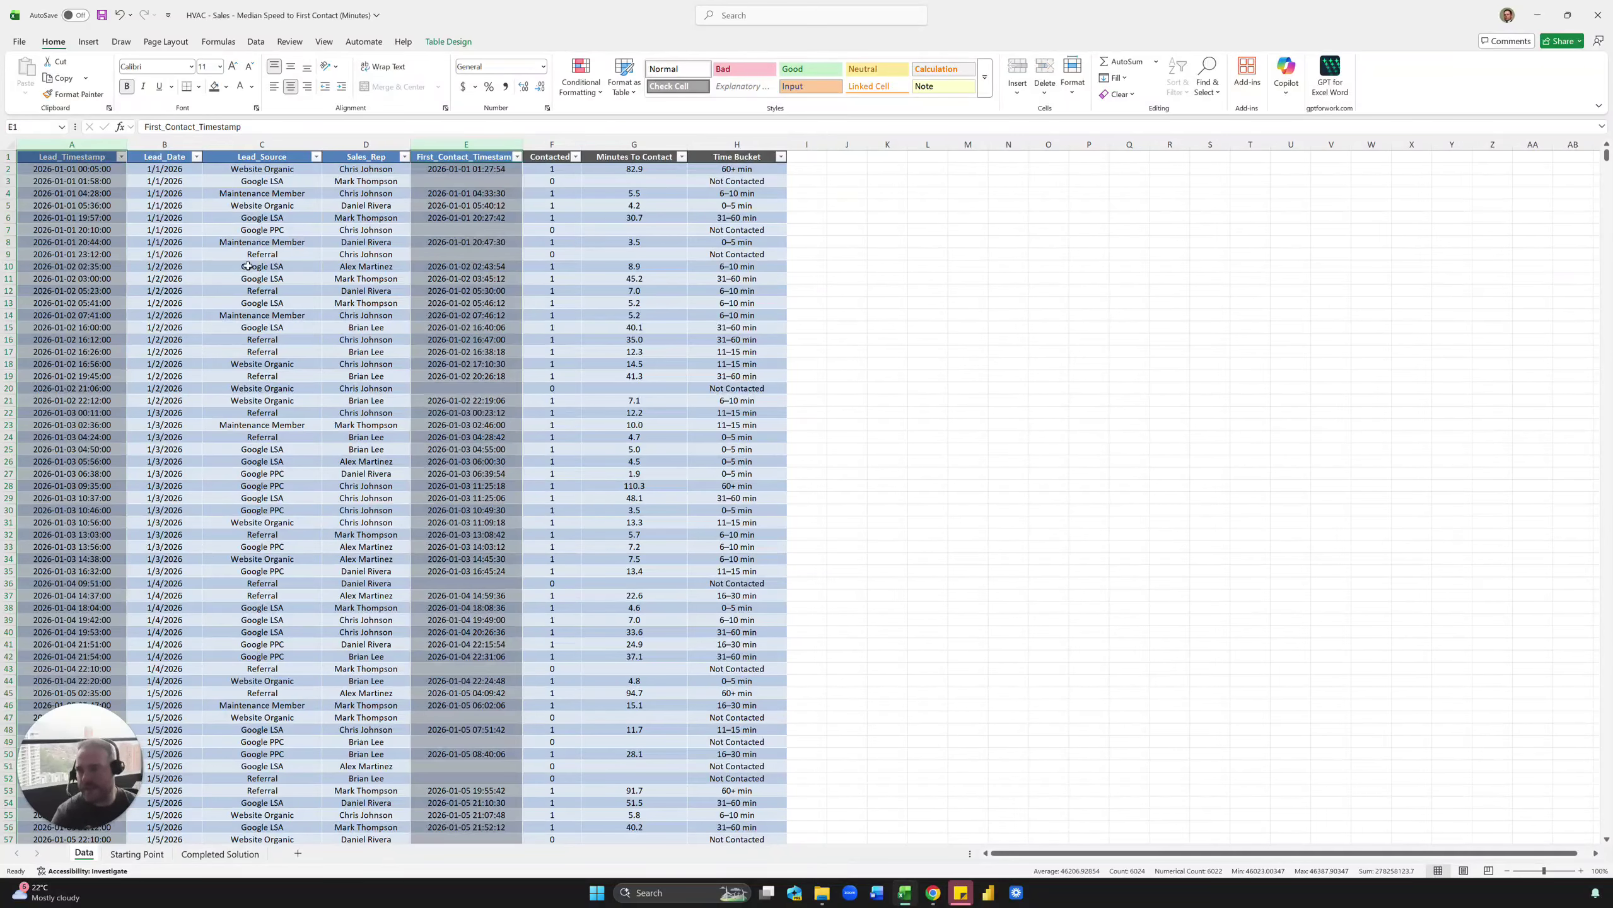
click(262, 144)
click(349, 143)
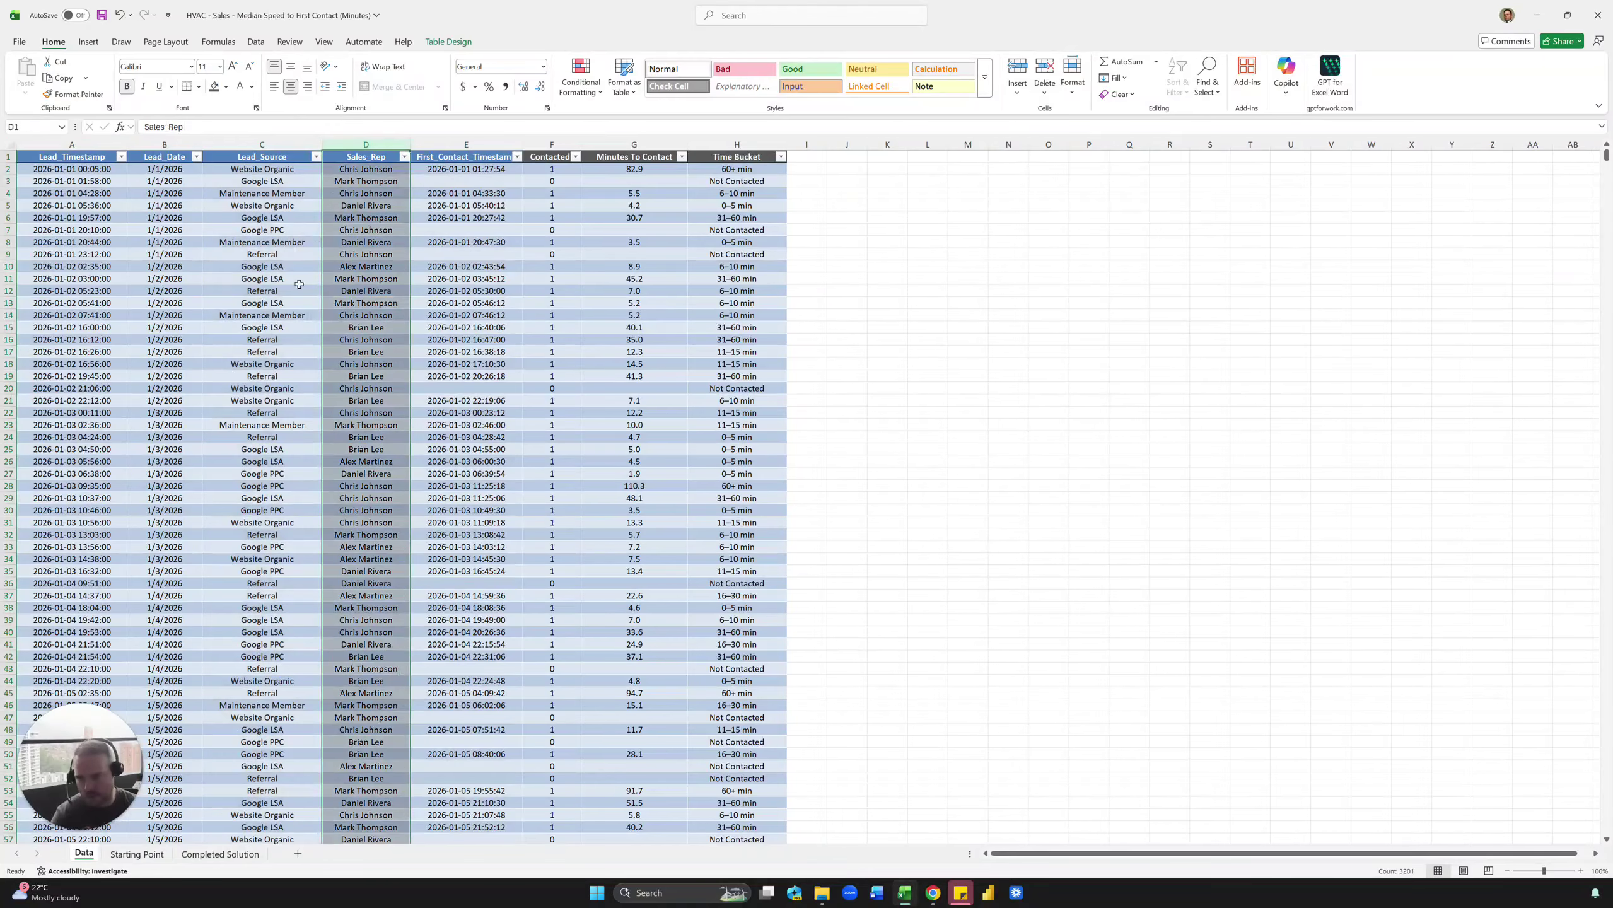
click(299, 285)
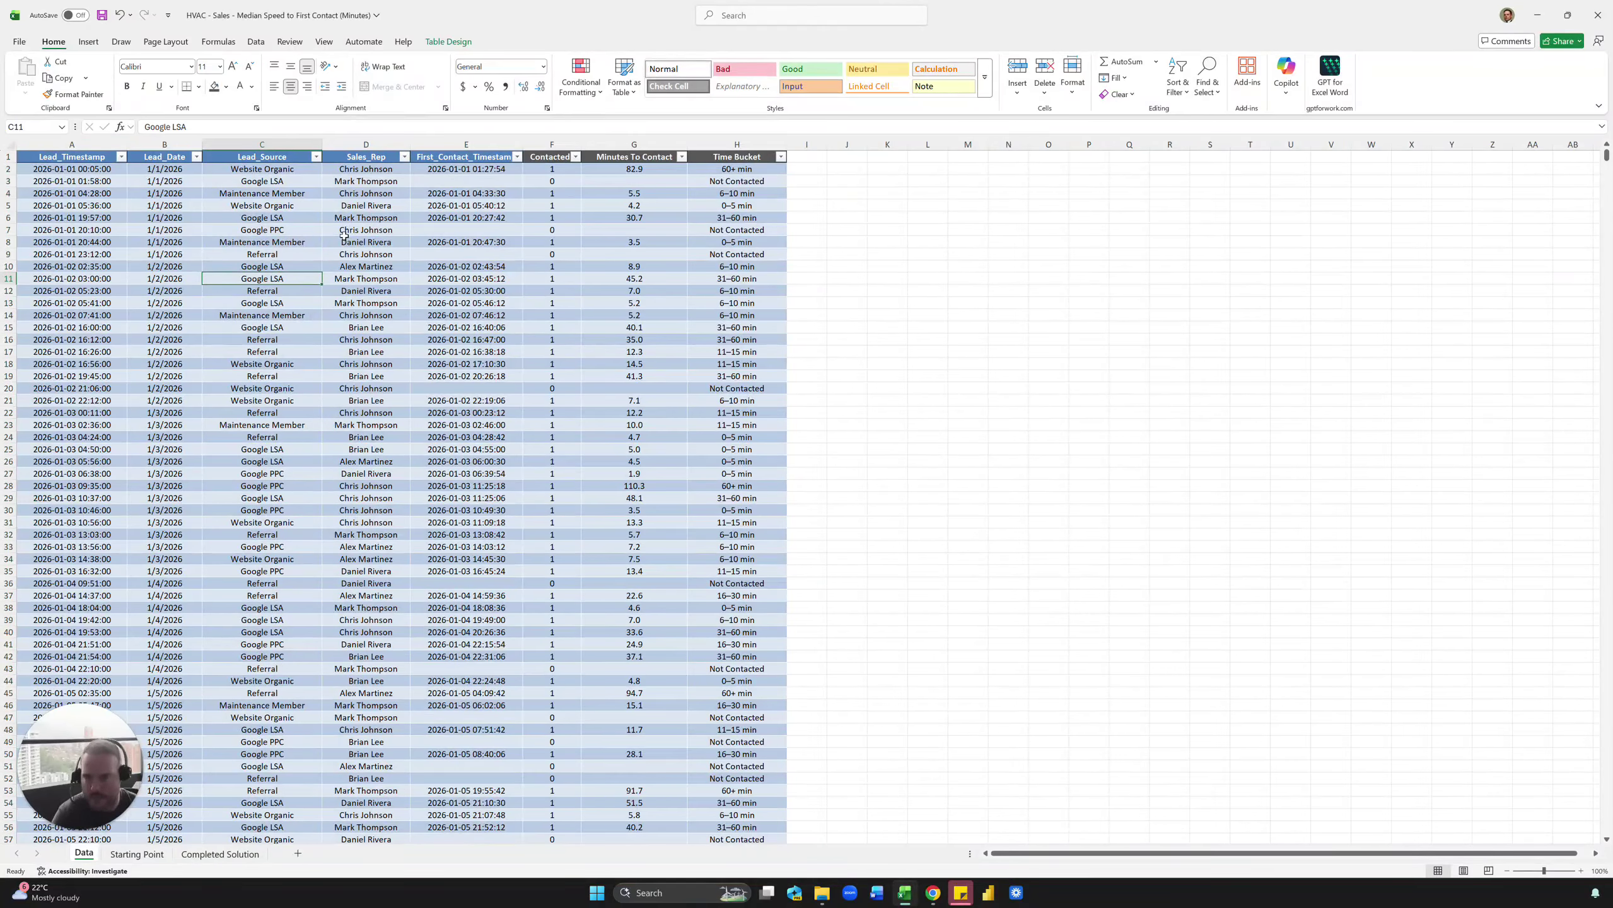
click(525, 169)
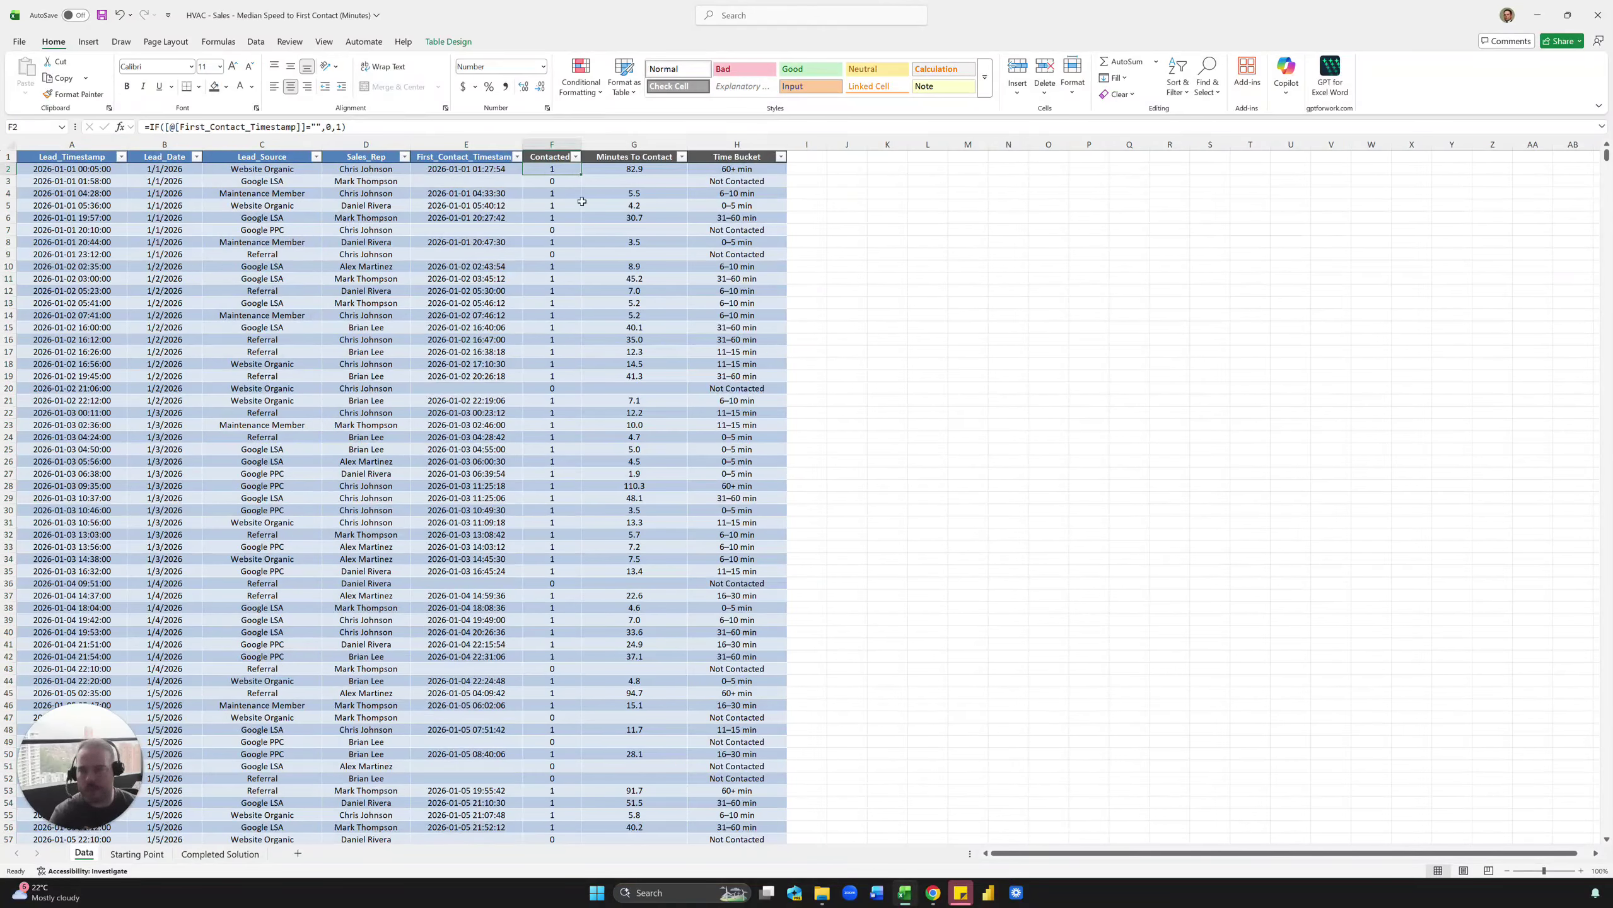
click(478, 170)
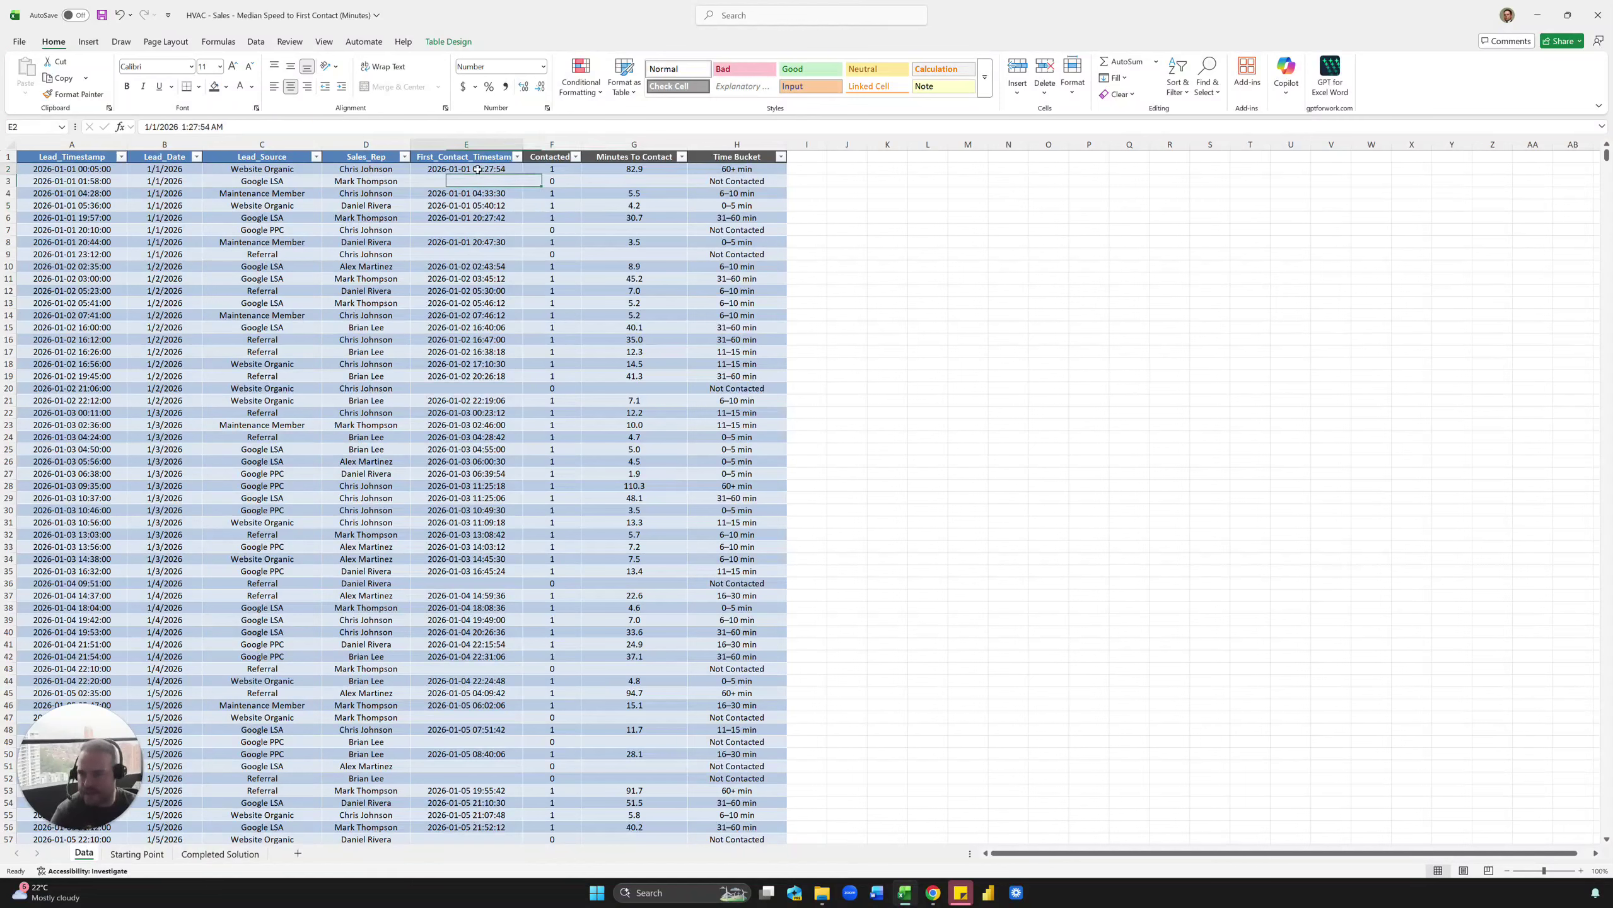
click(809, 169)
In I2, enter =IF([@[First_Contact_Timestamp]]="",0,1) to flag every lead 1 or 0
text(=IF()
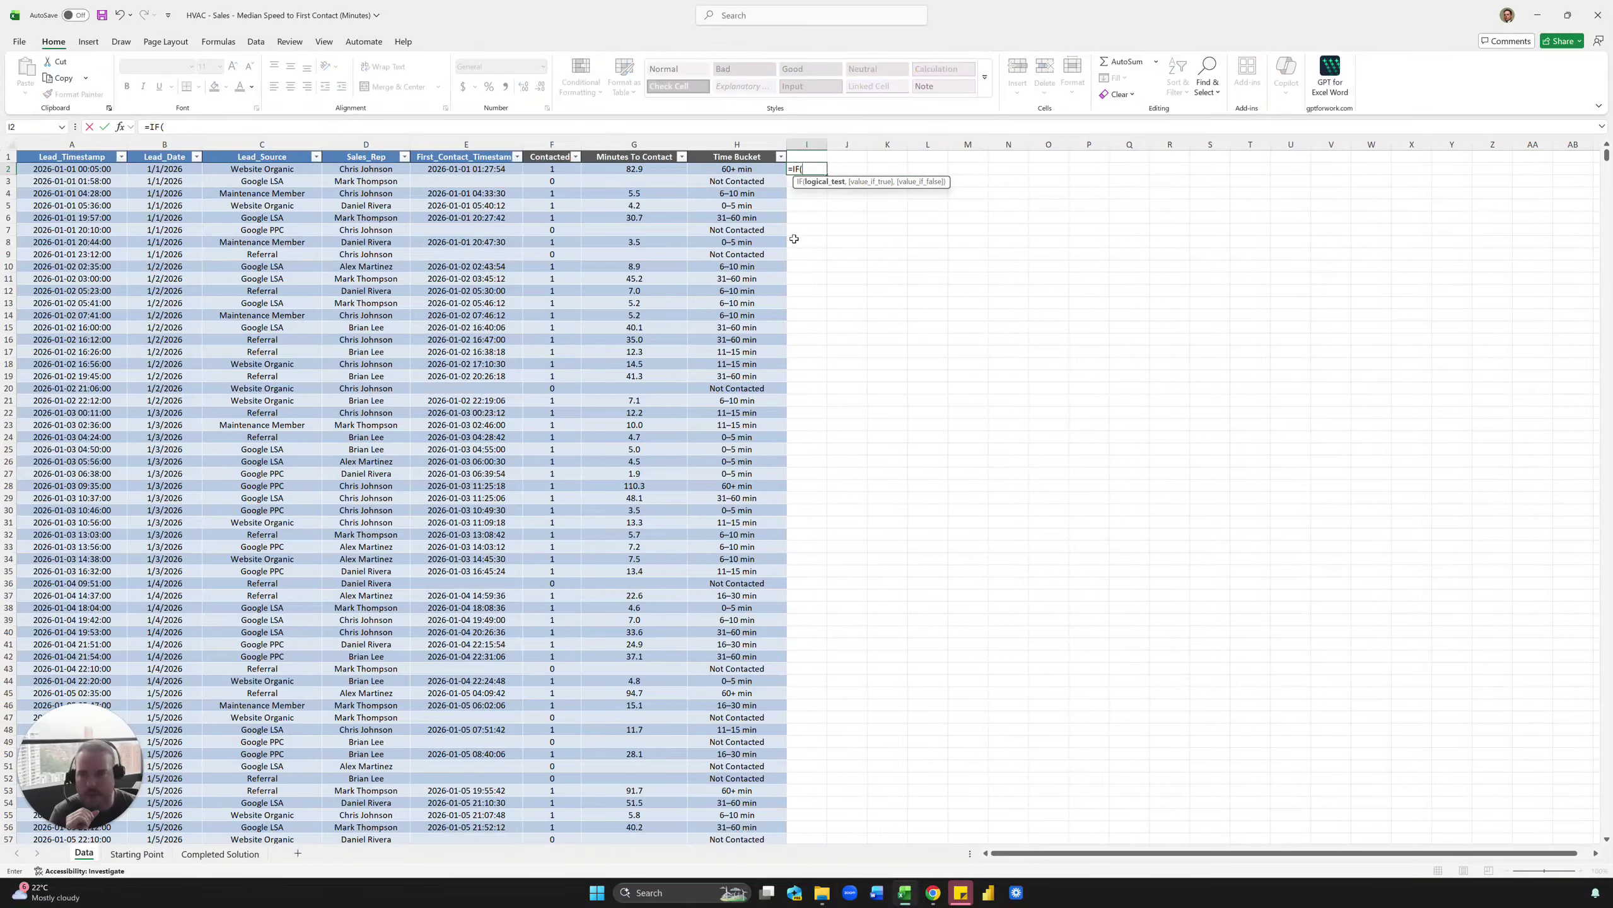
key(Left)
key(Left)
key(Left)
key(Left)
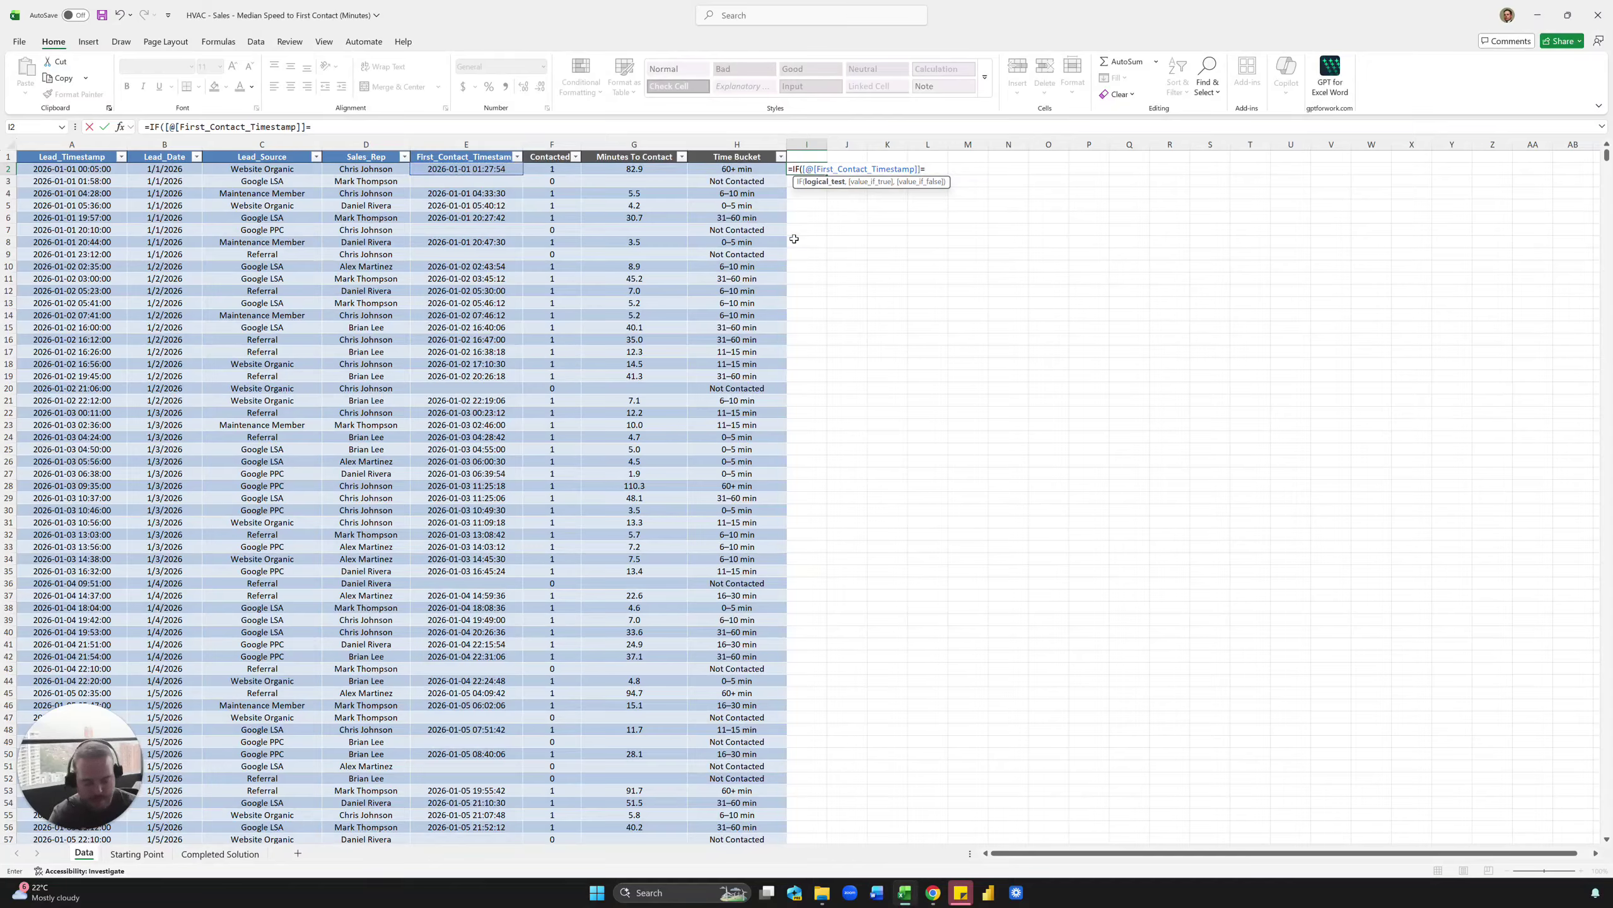
text(="")
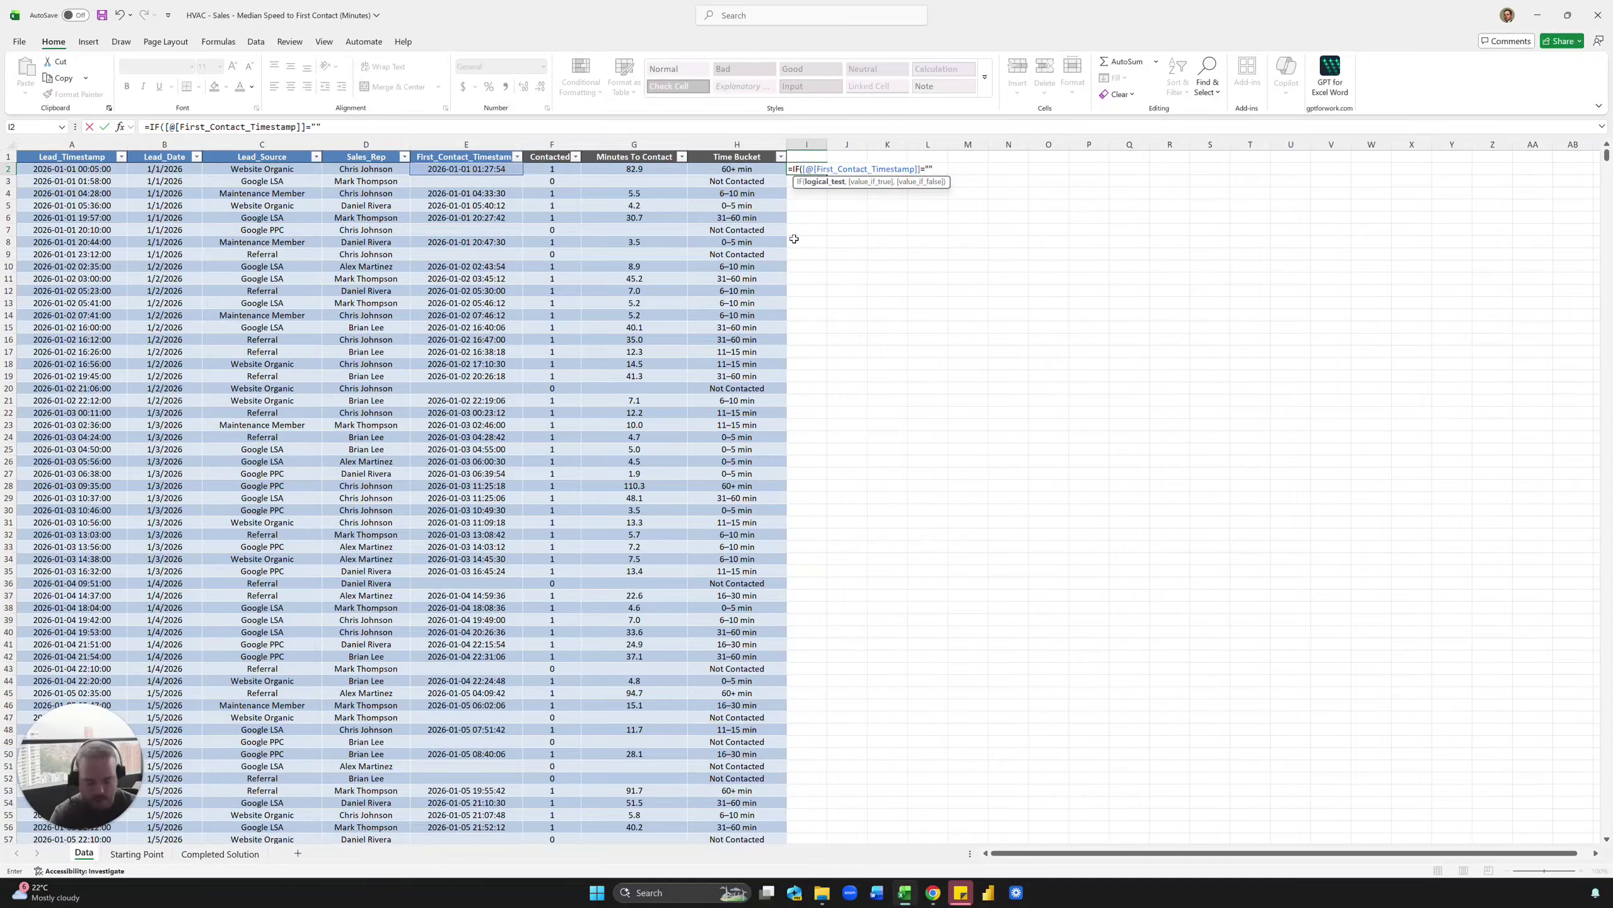
text(,)
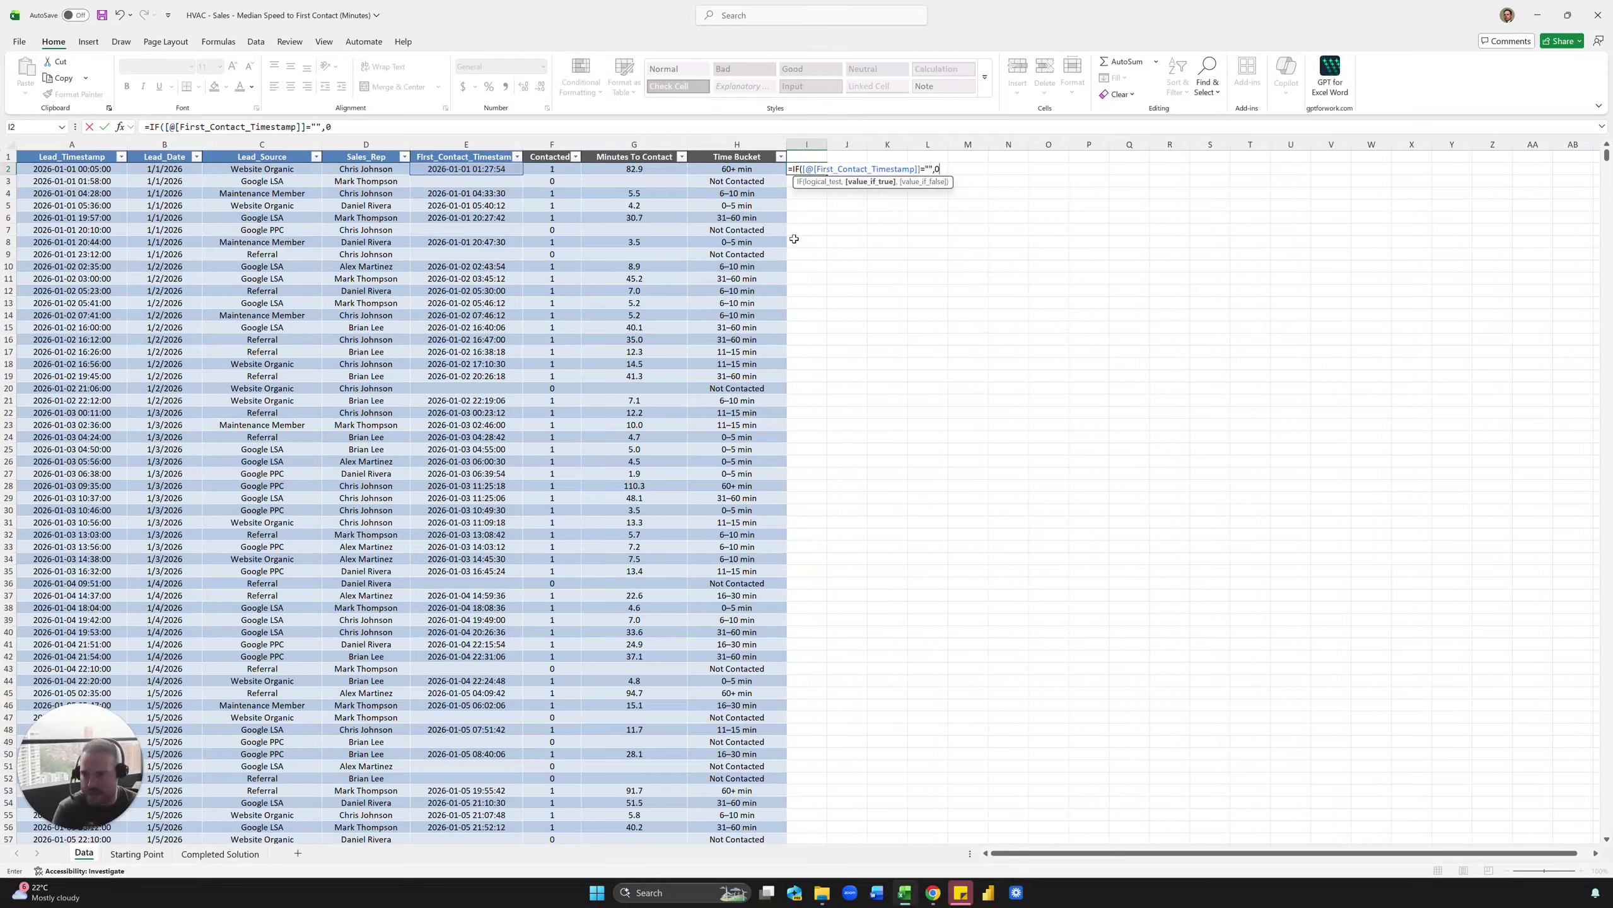
text(0,1)
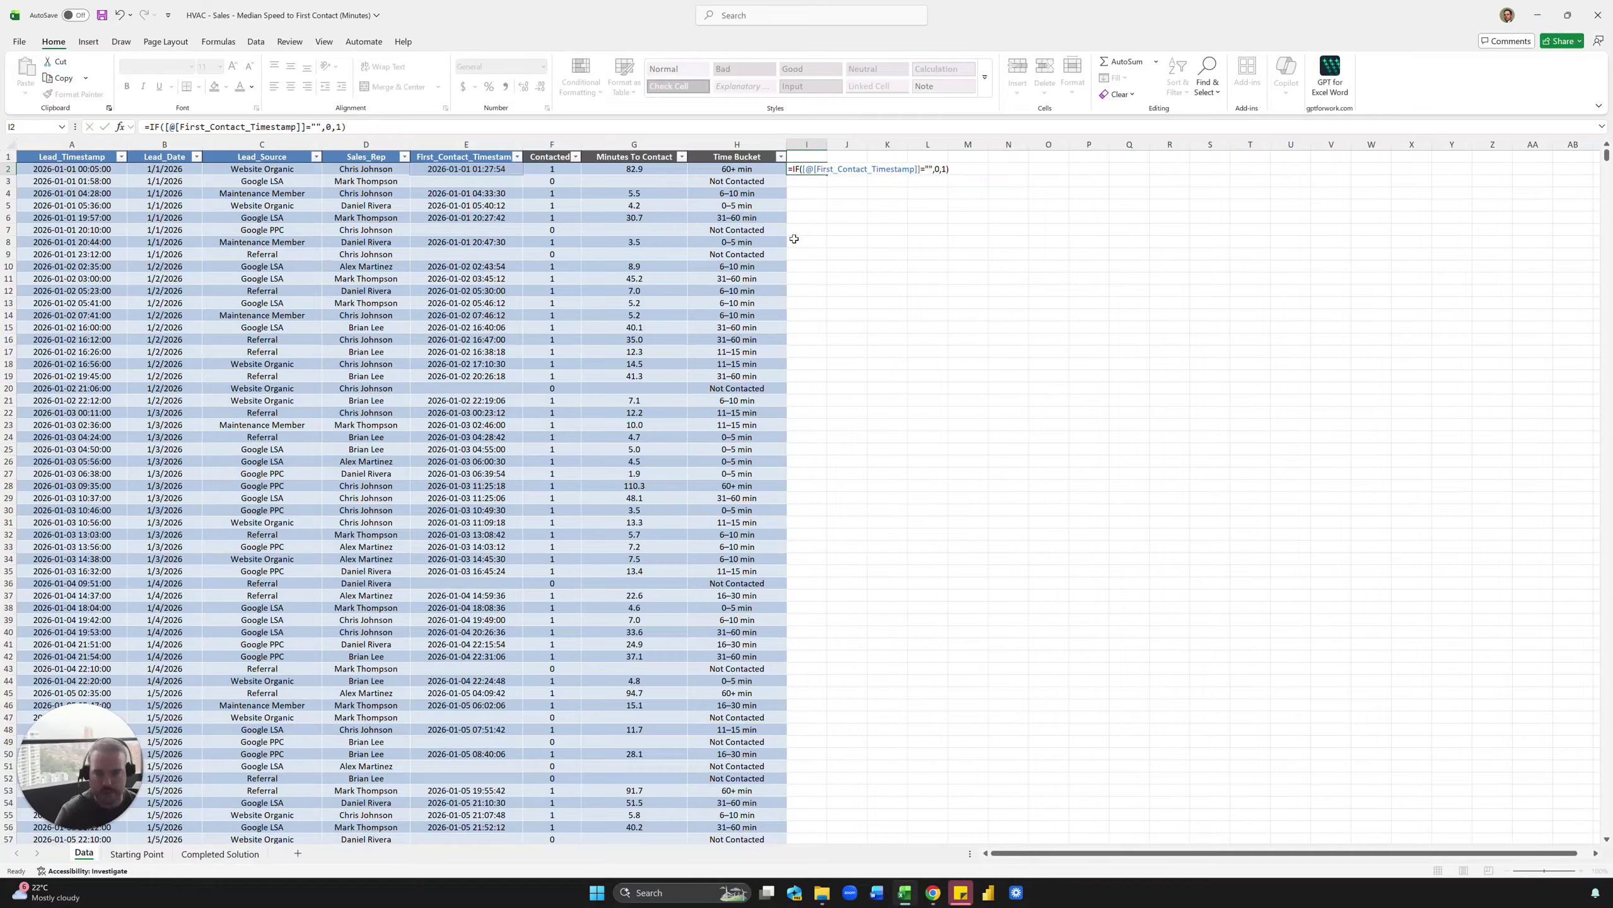
key(Return)
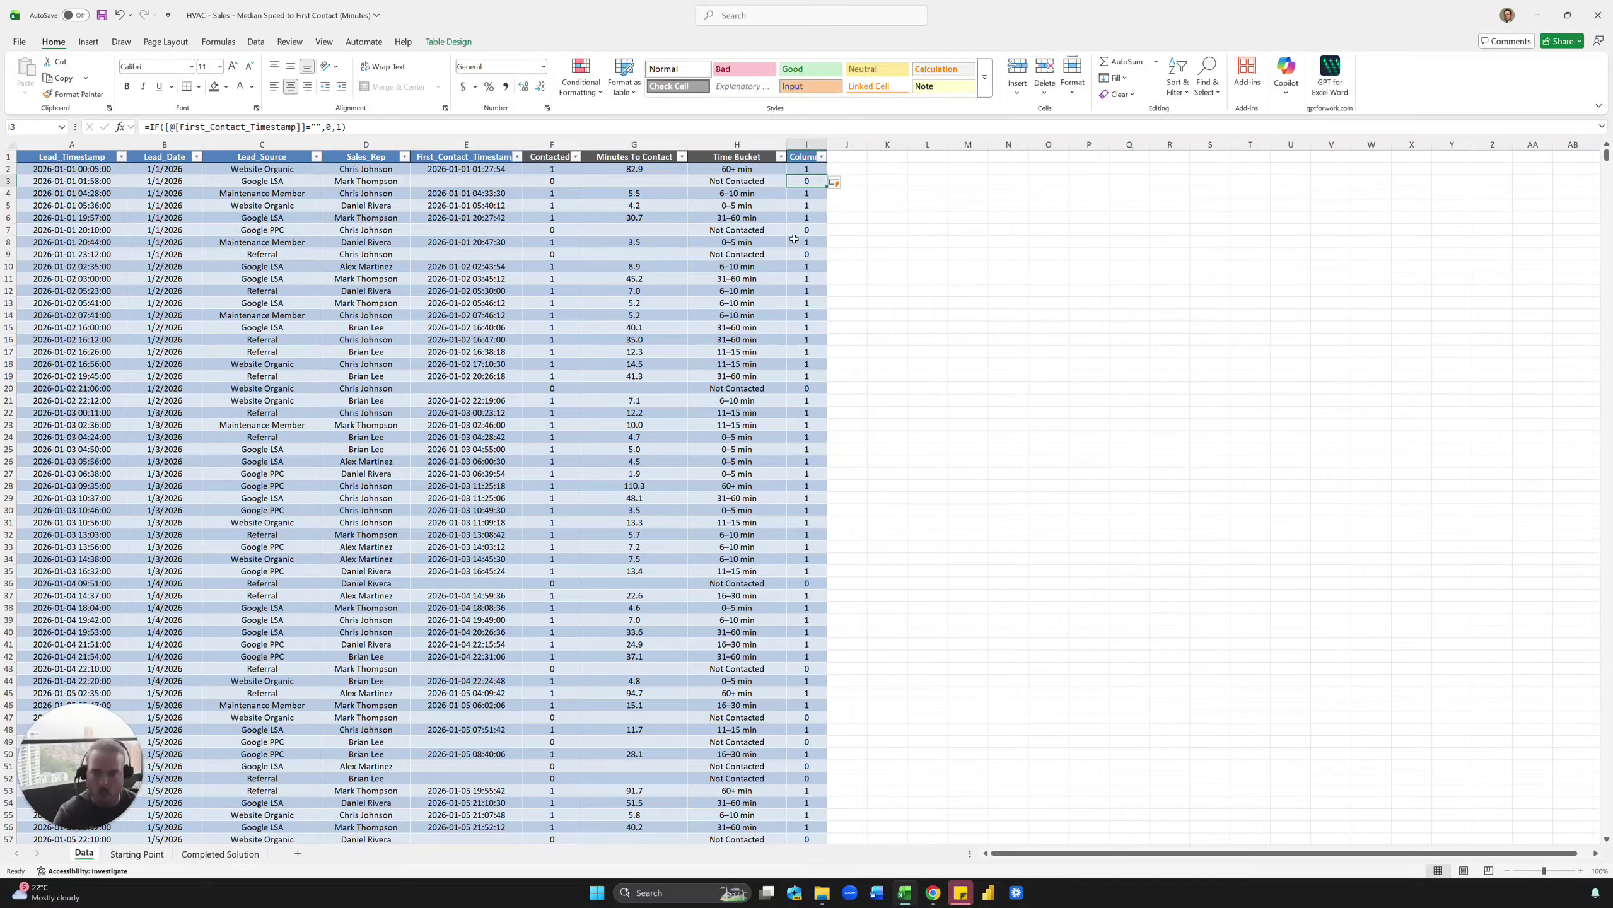
key(Down)
key(Down)
key(Down)
key(Left)
key(Left)
key(Left)
key(Left)
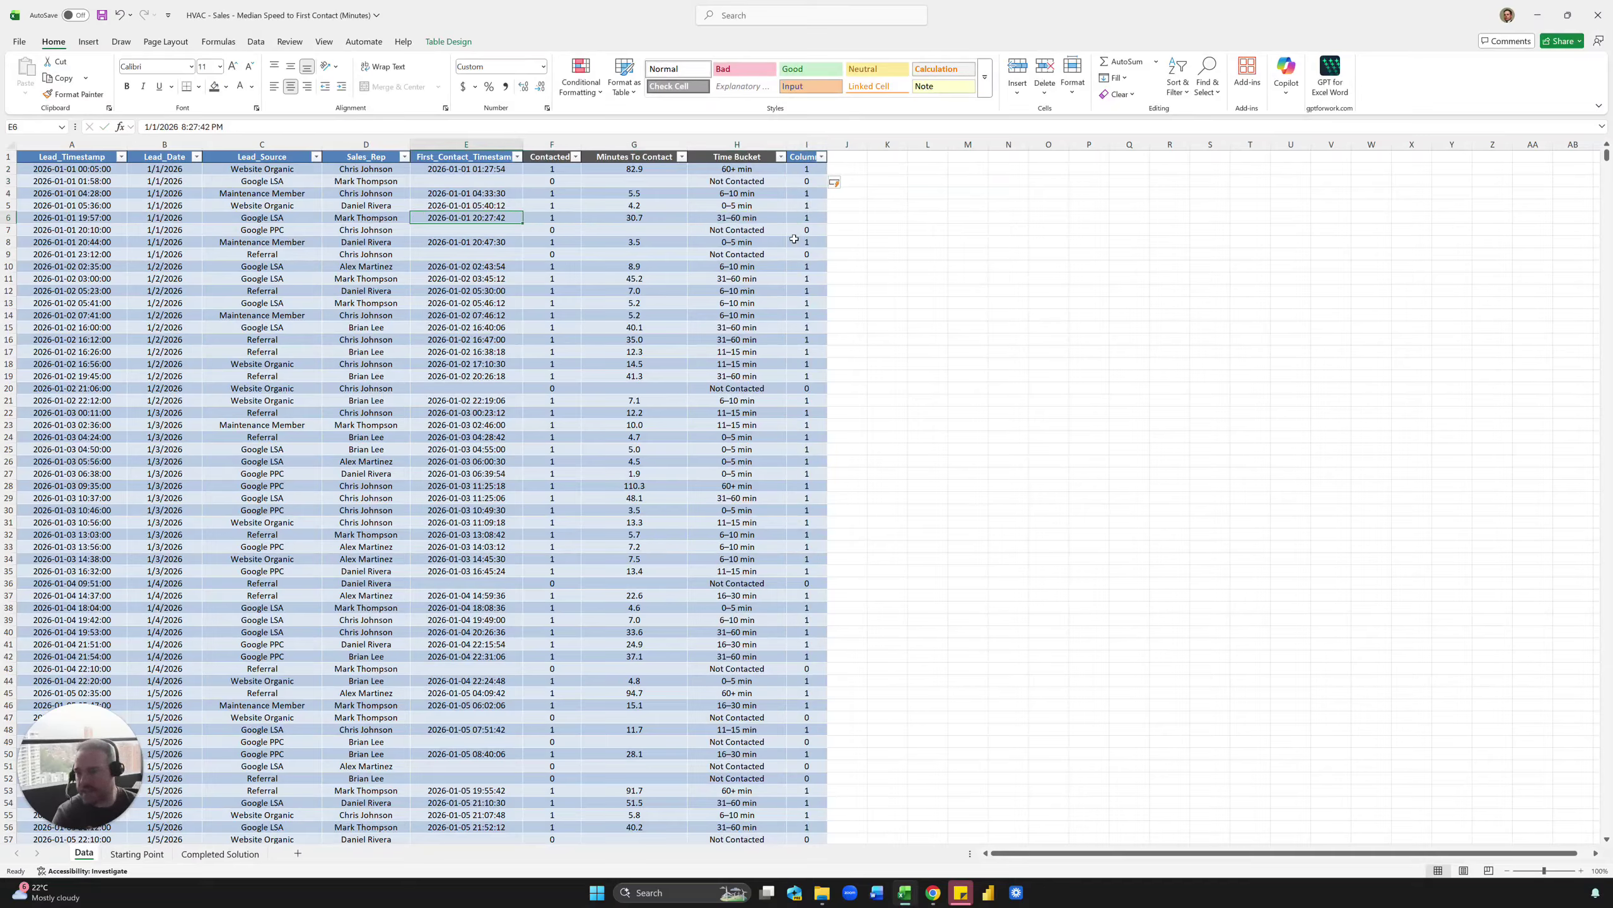
key(Up)
key(Left)
key(Left)
key(Right)
key(Right)
key(Left)
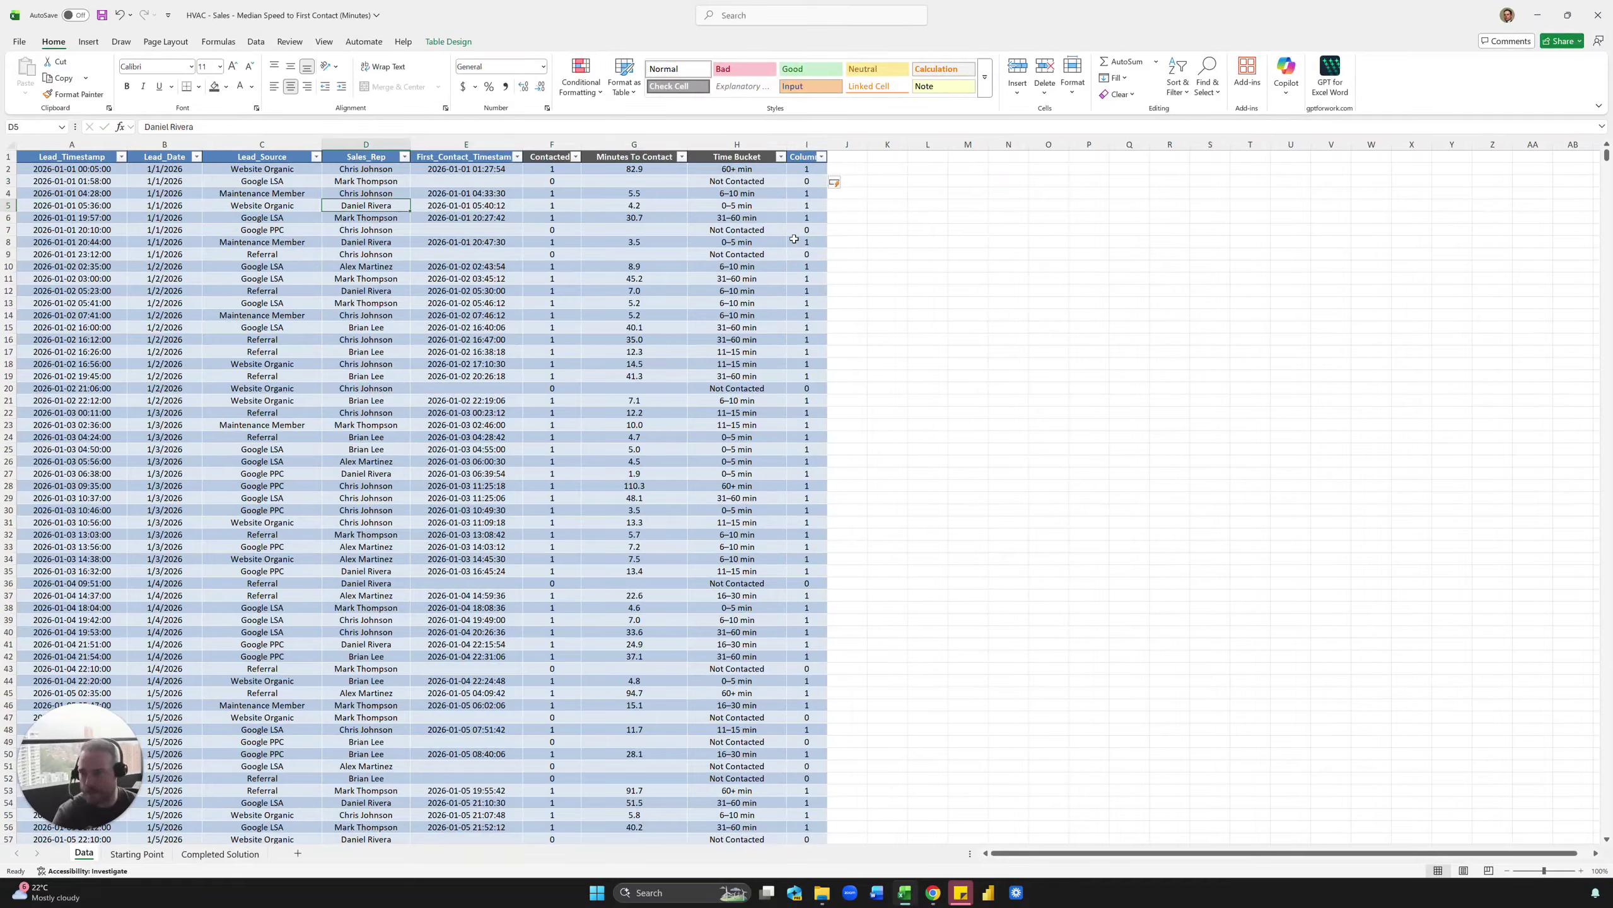
Copy the Lead_Source and Sales_Rep cells C1:D13
click(294, 291)
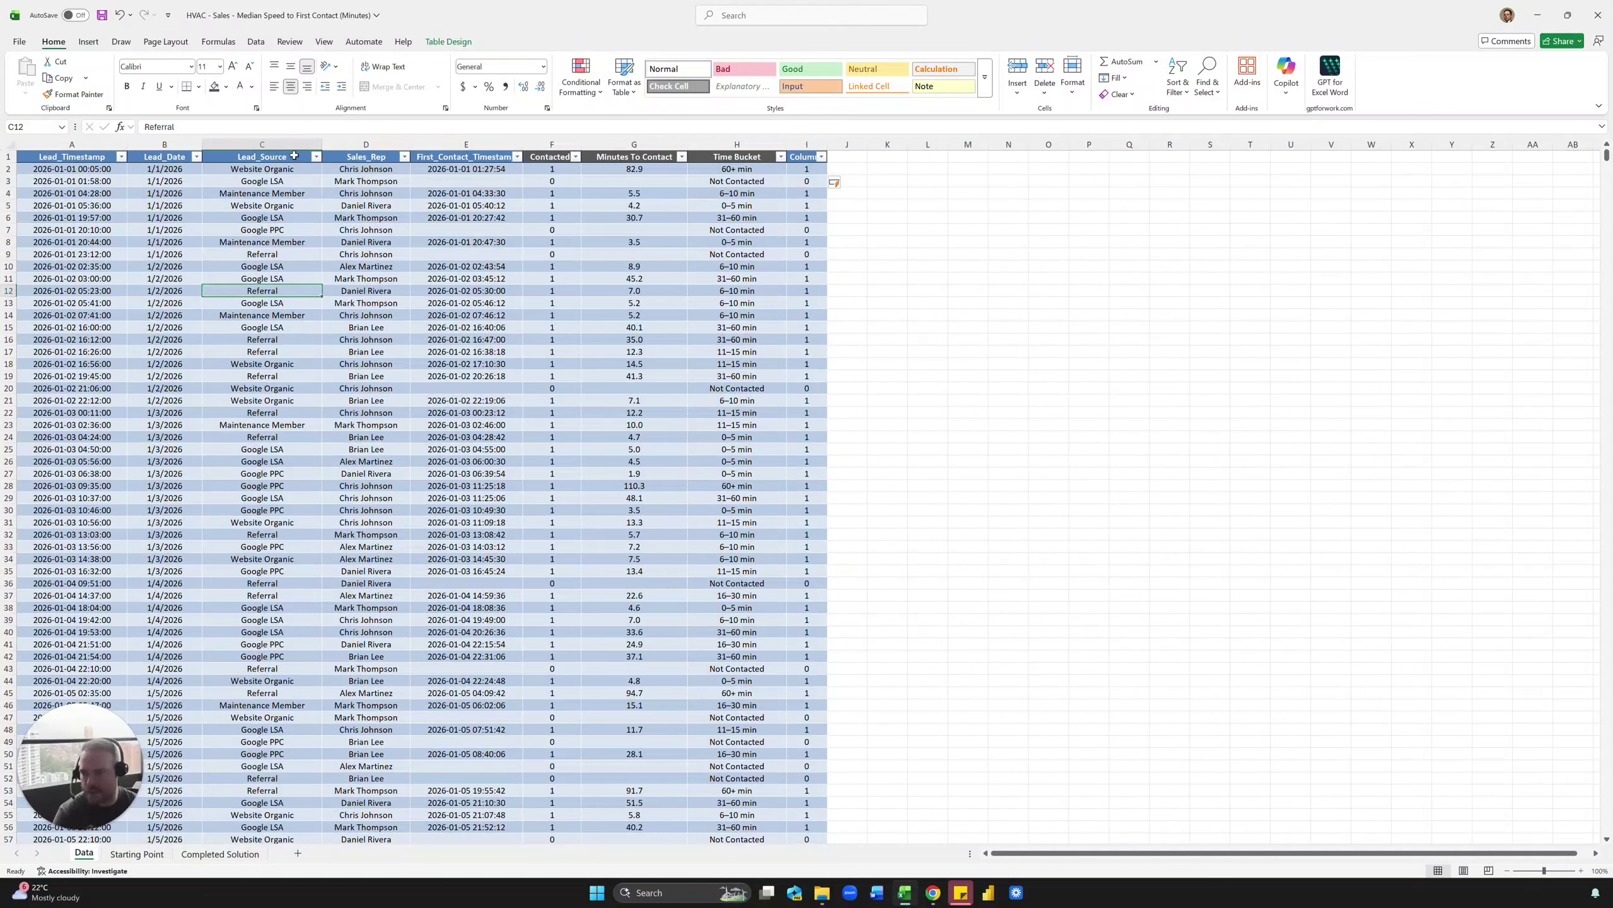
click(277, 220)
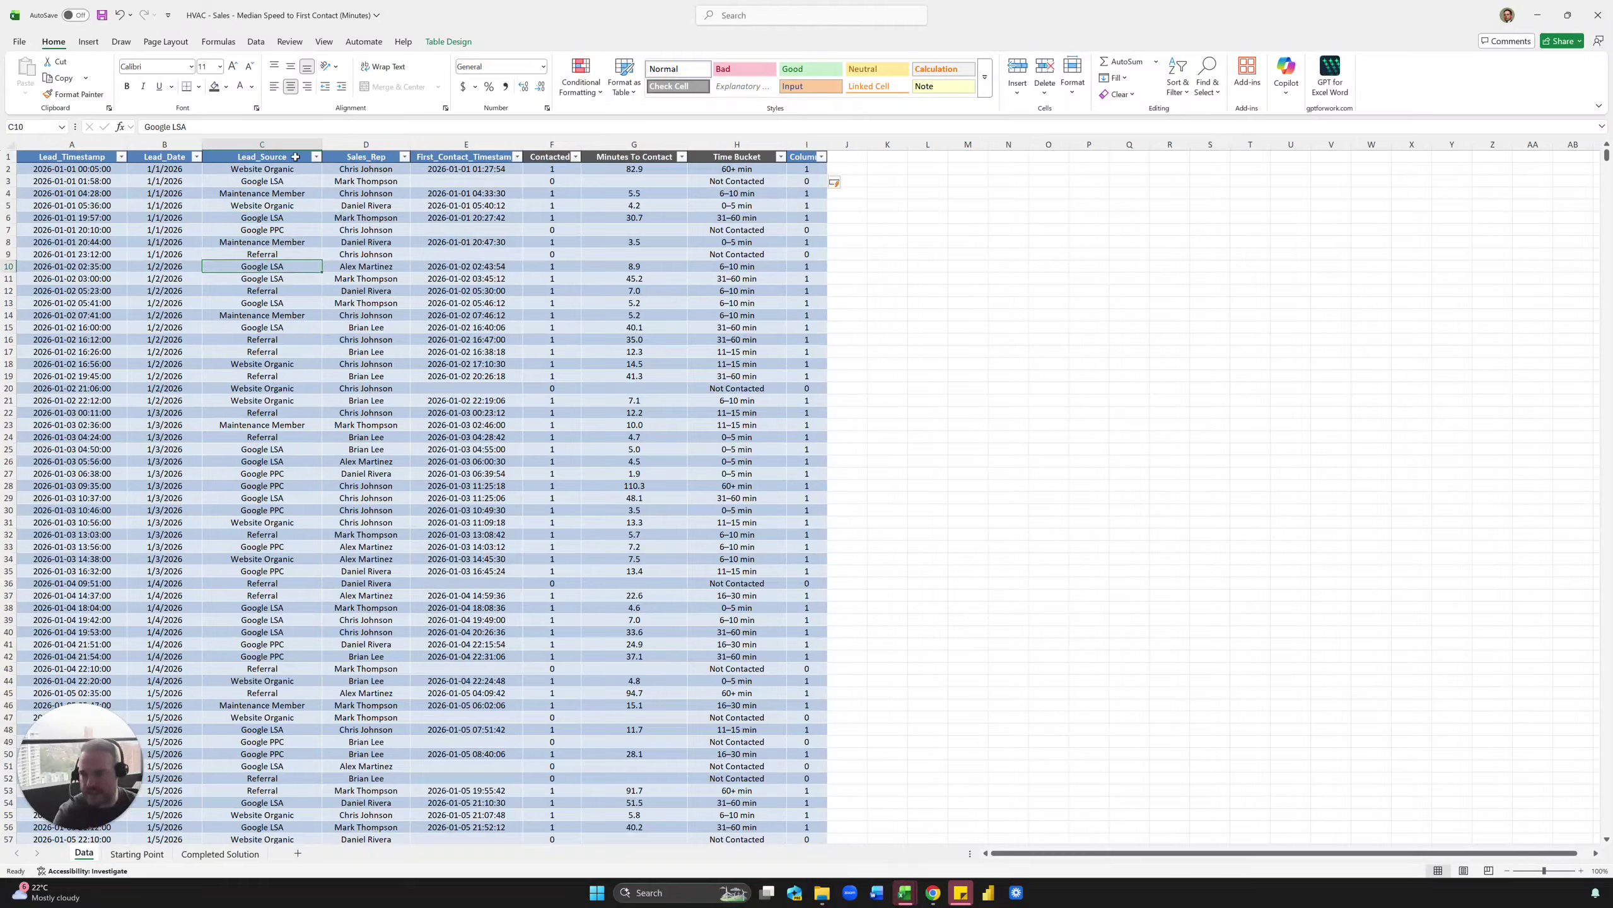
drag(262, 156, 366, 303)
key(ctrl+c)
click(922, 159)
key(ctrl+v)
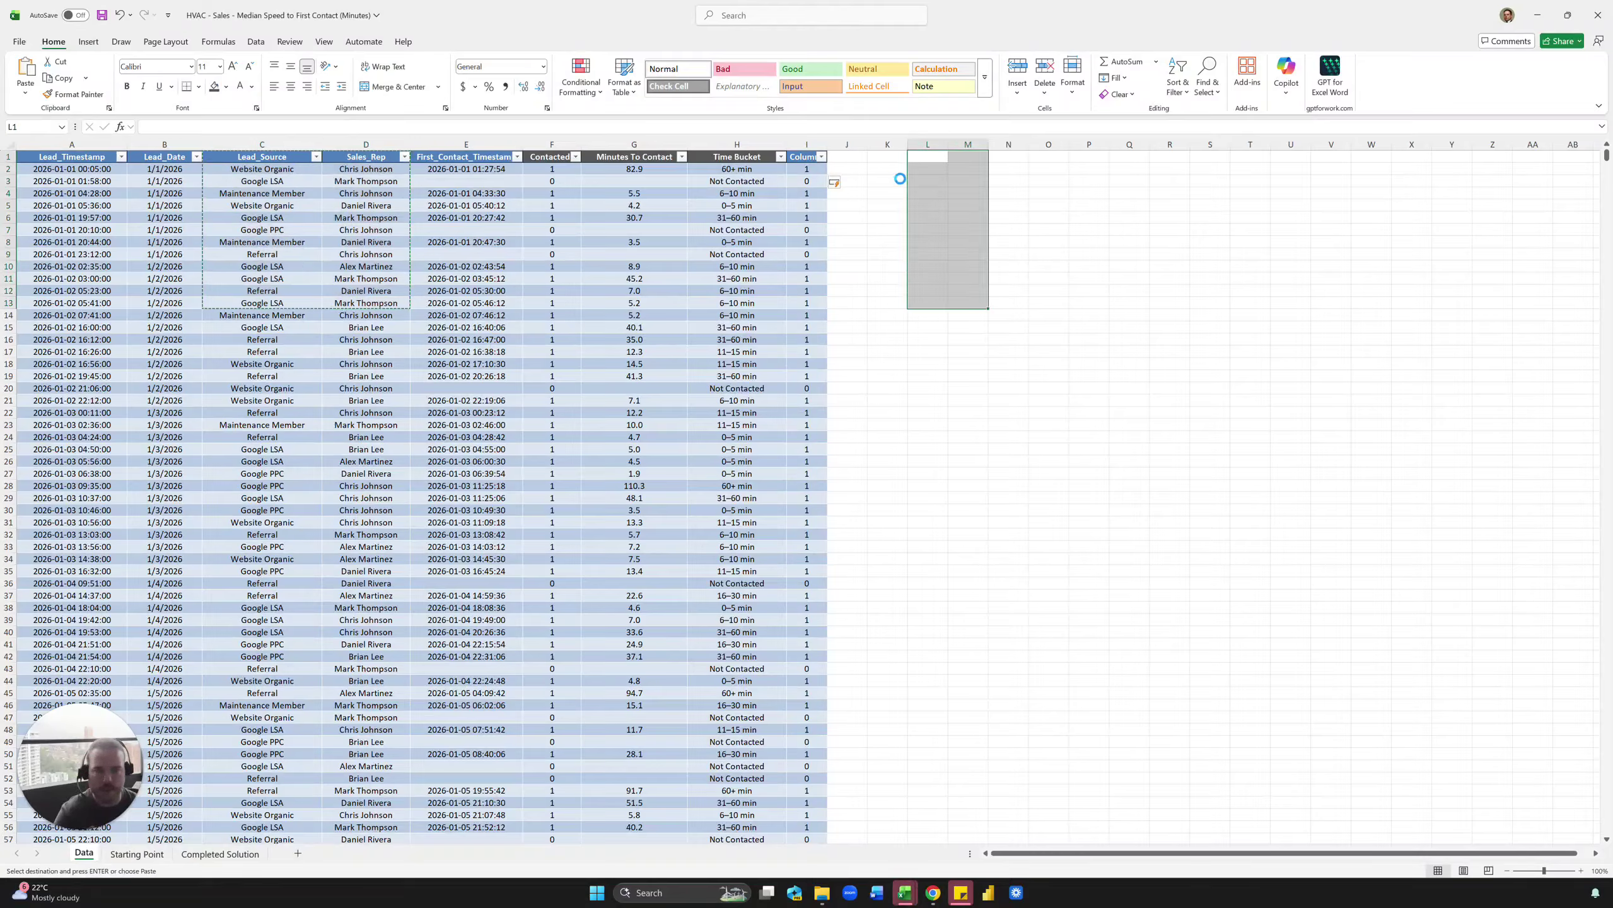
double_click(948, 145)
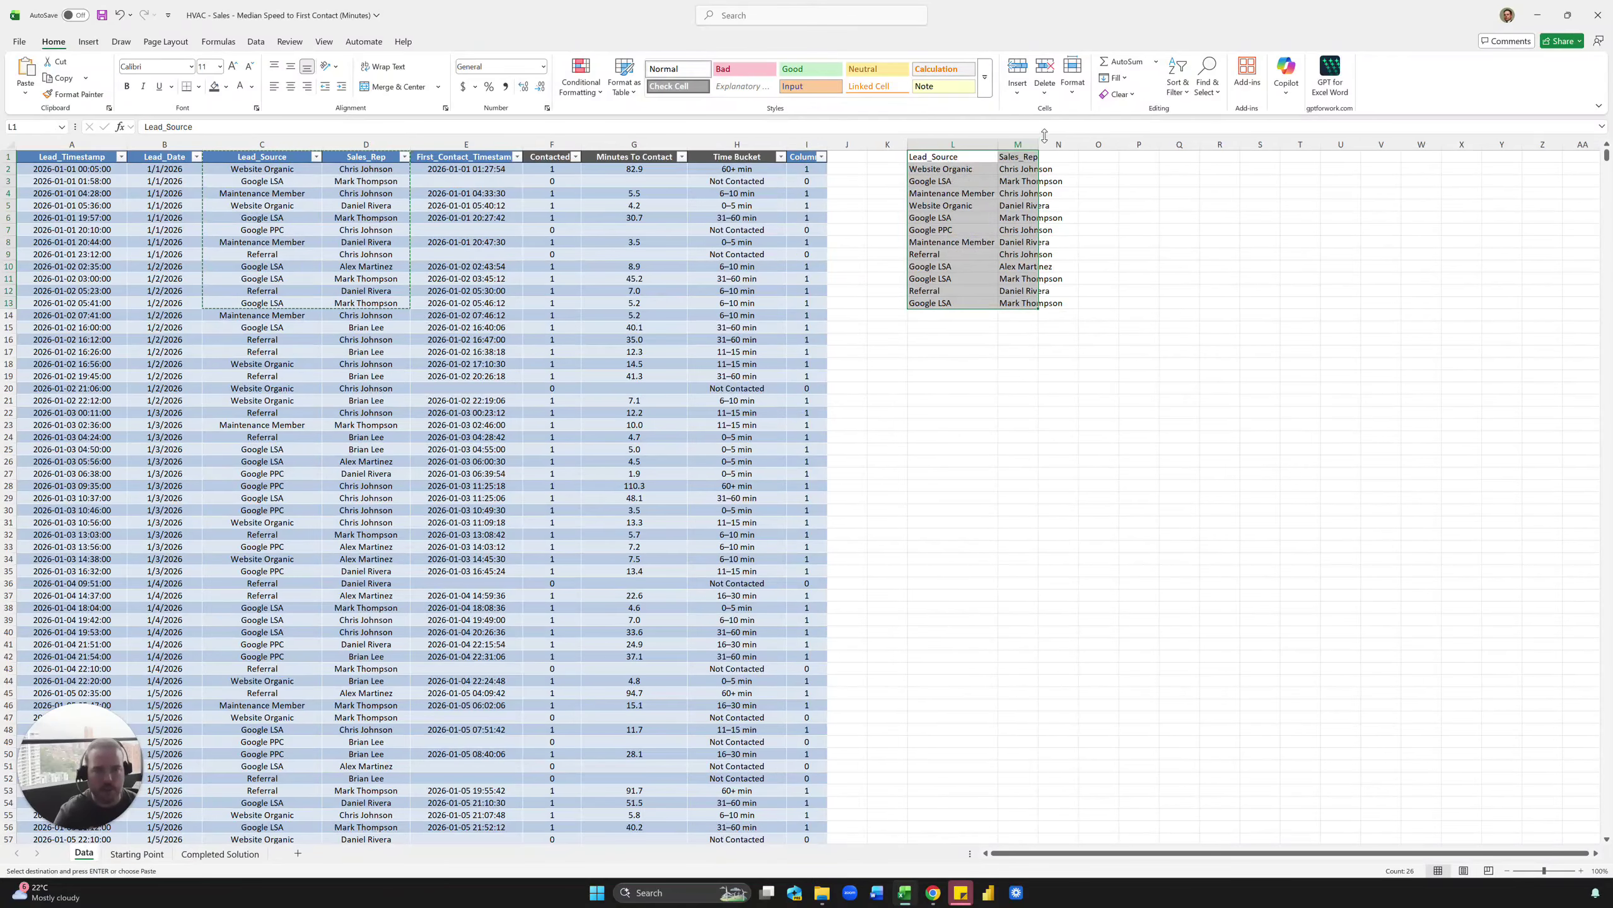
double_click(1040, 144)
click(1025, 195)
key(Left)
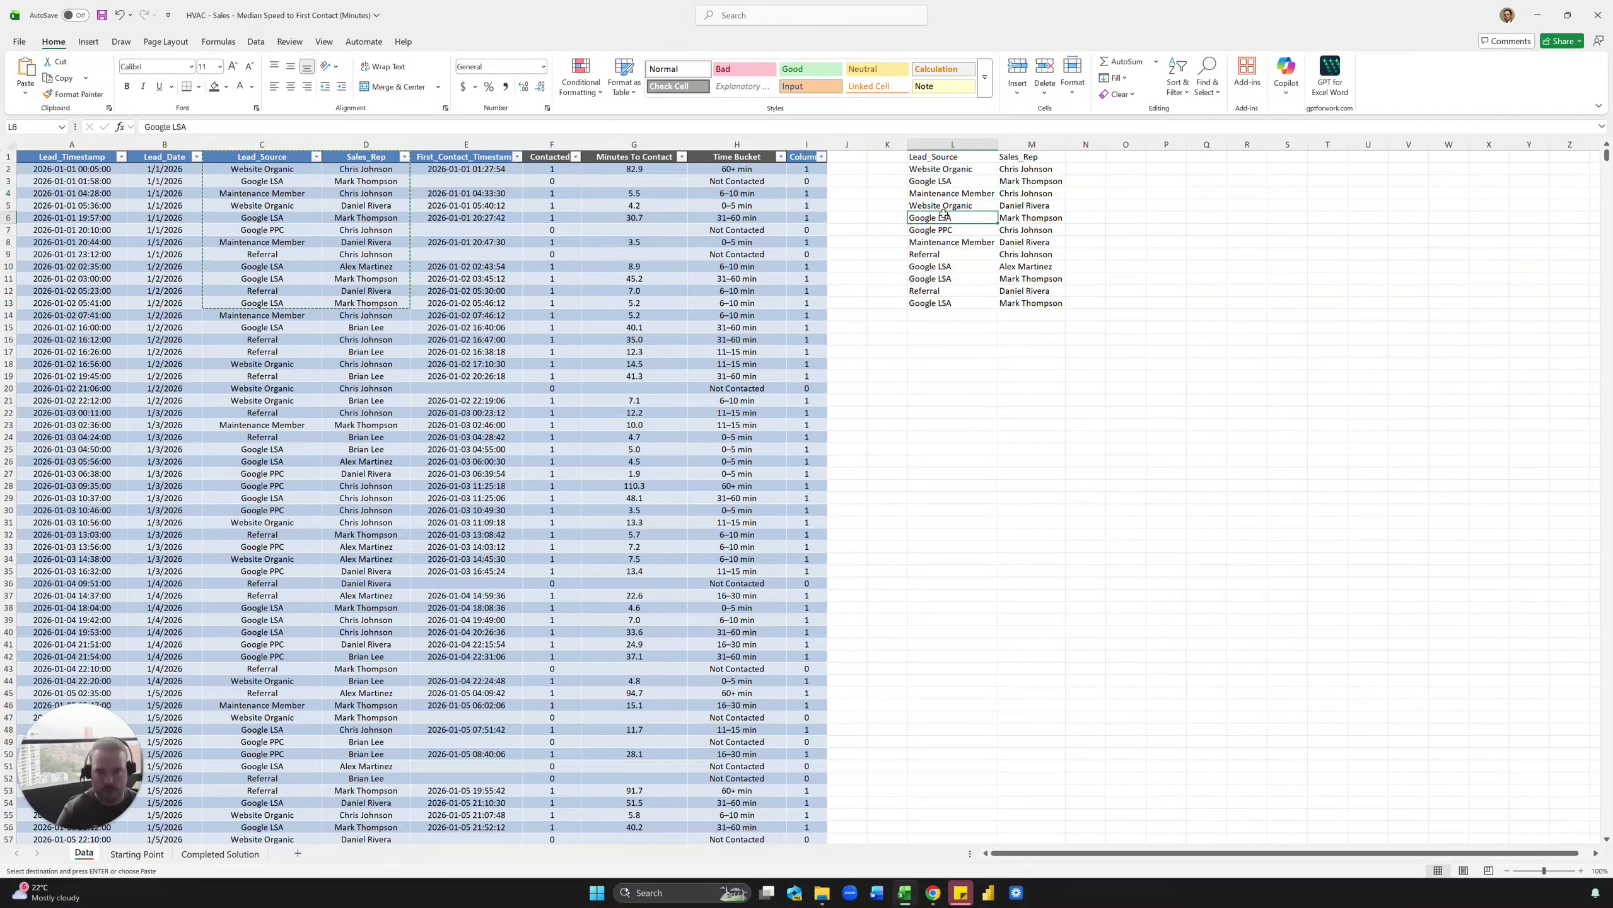
click(942, 255)
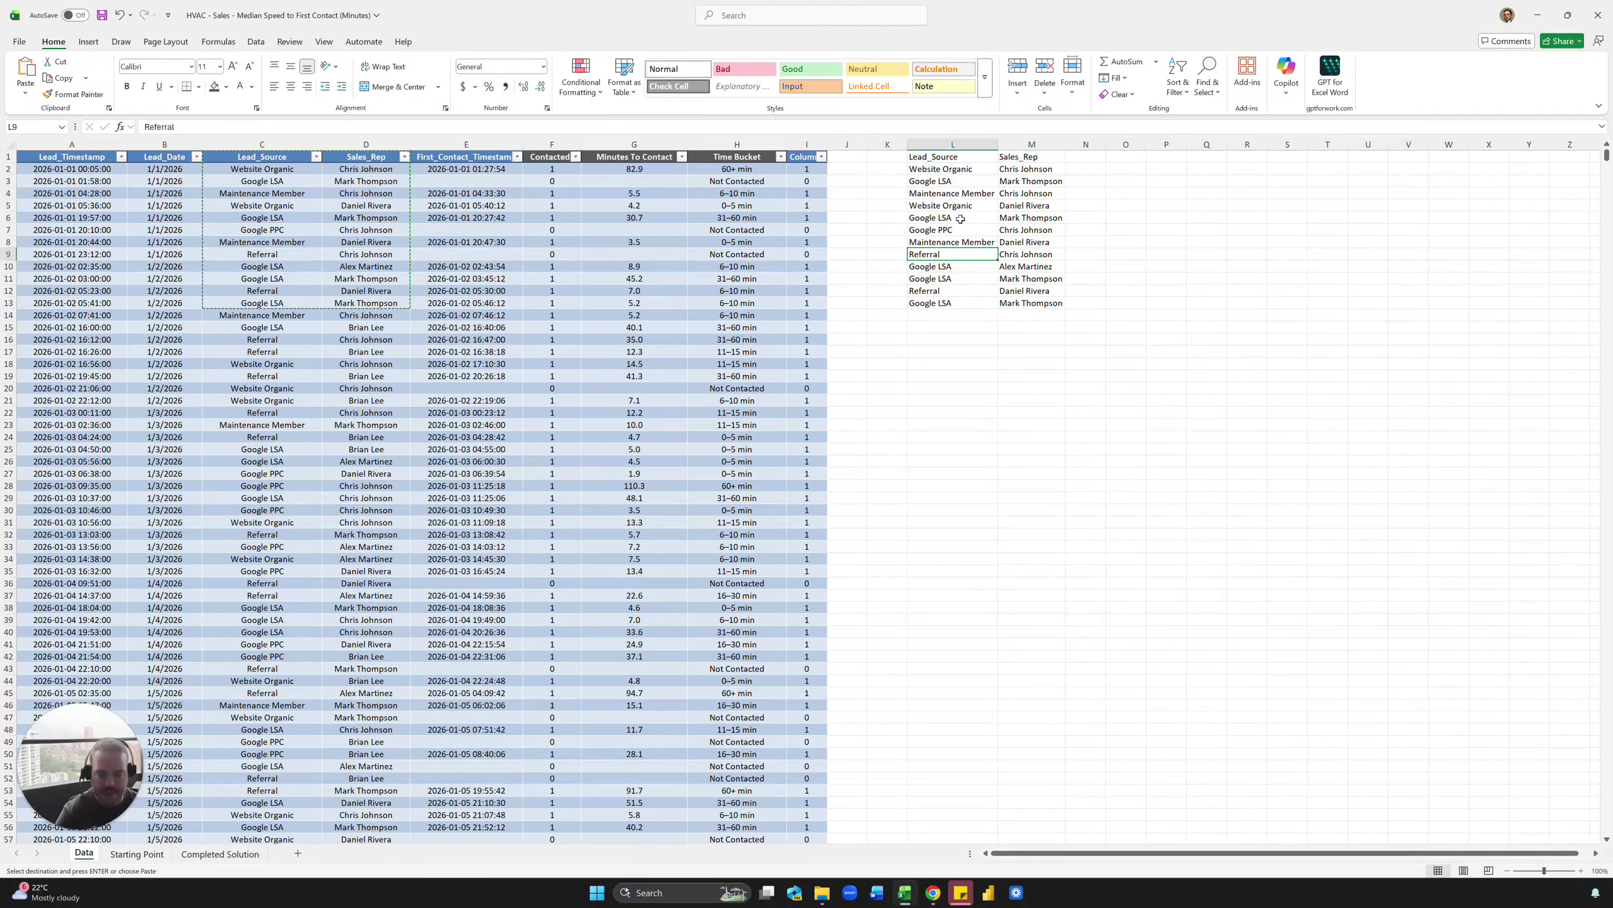
key(ctrl+t)
click(873, 287)
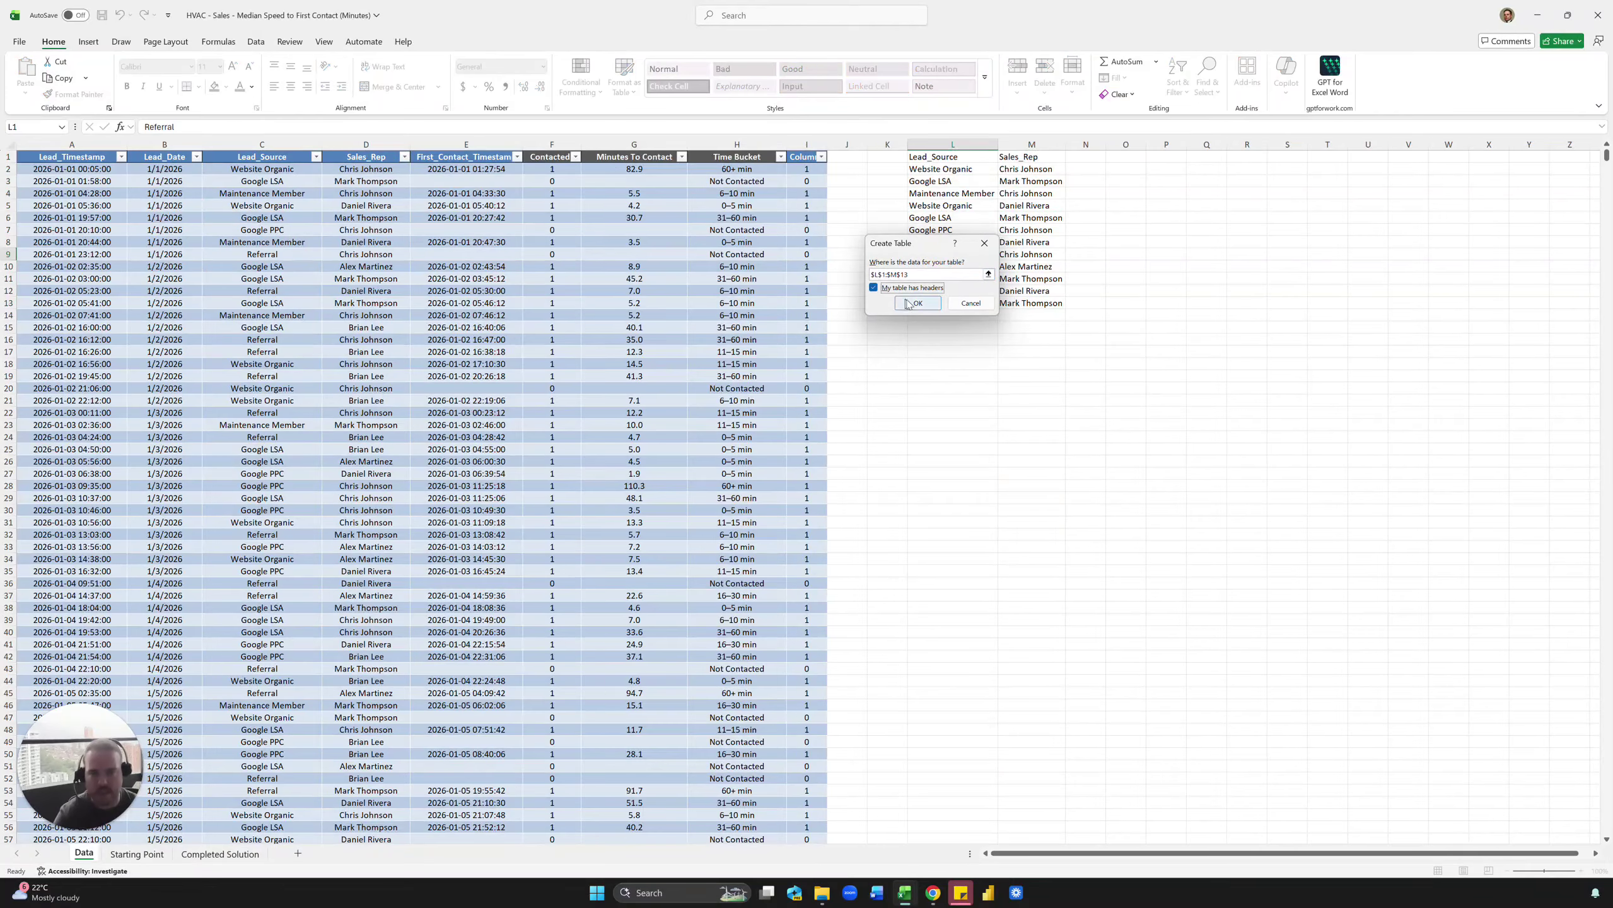
click(917, 304)
drag(965, 157, 1030, 159)
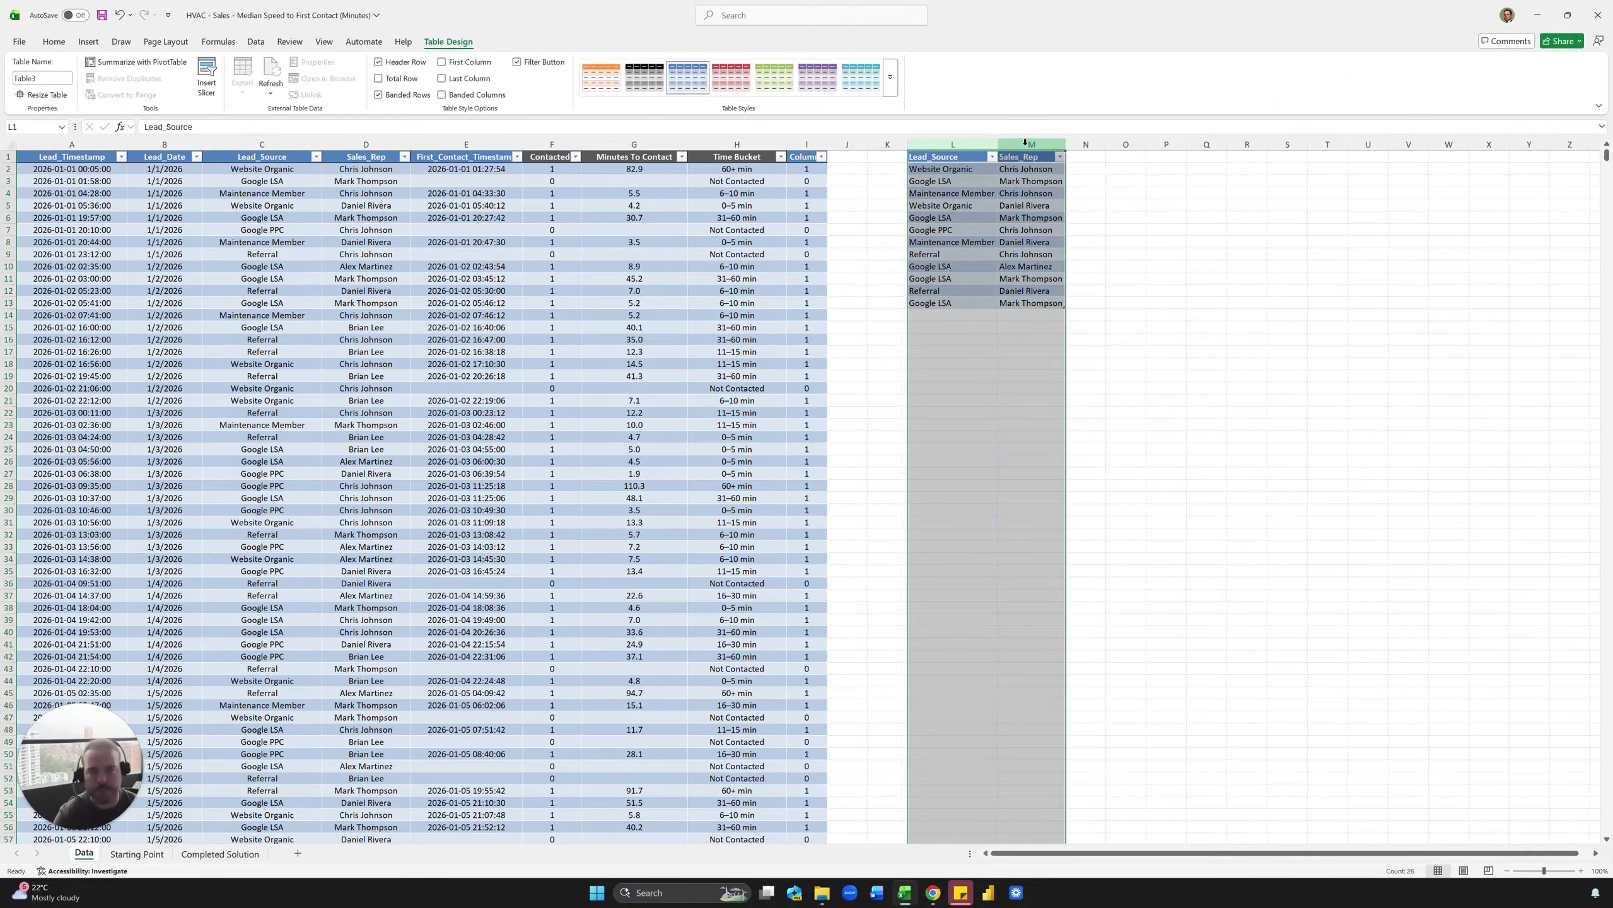
key(ctrl+z)
key(ctrl+z)
click(635, 169)
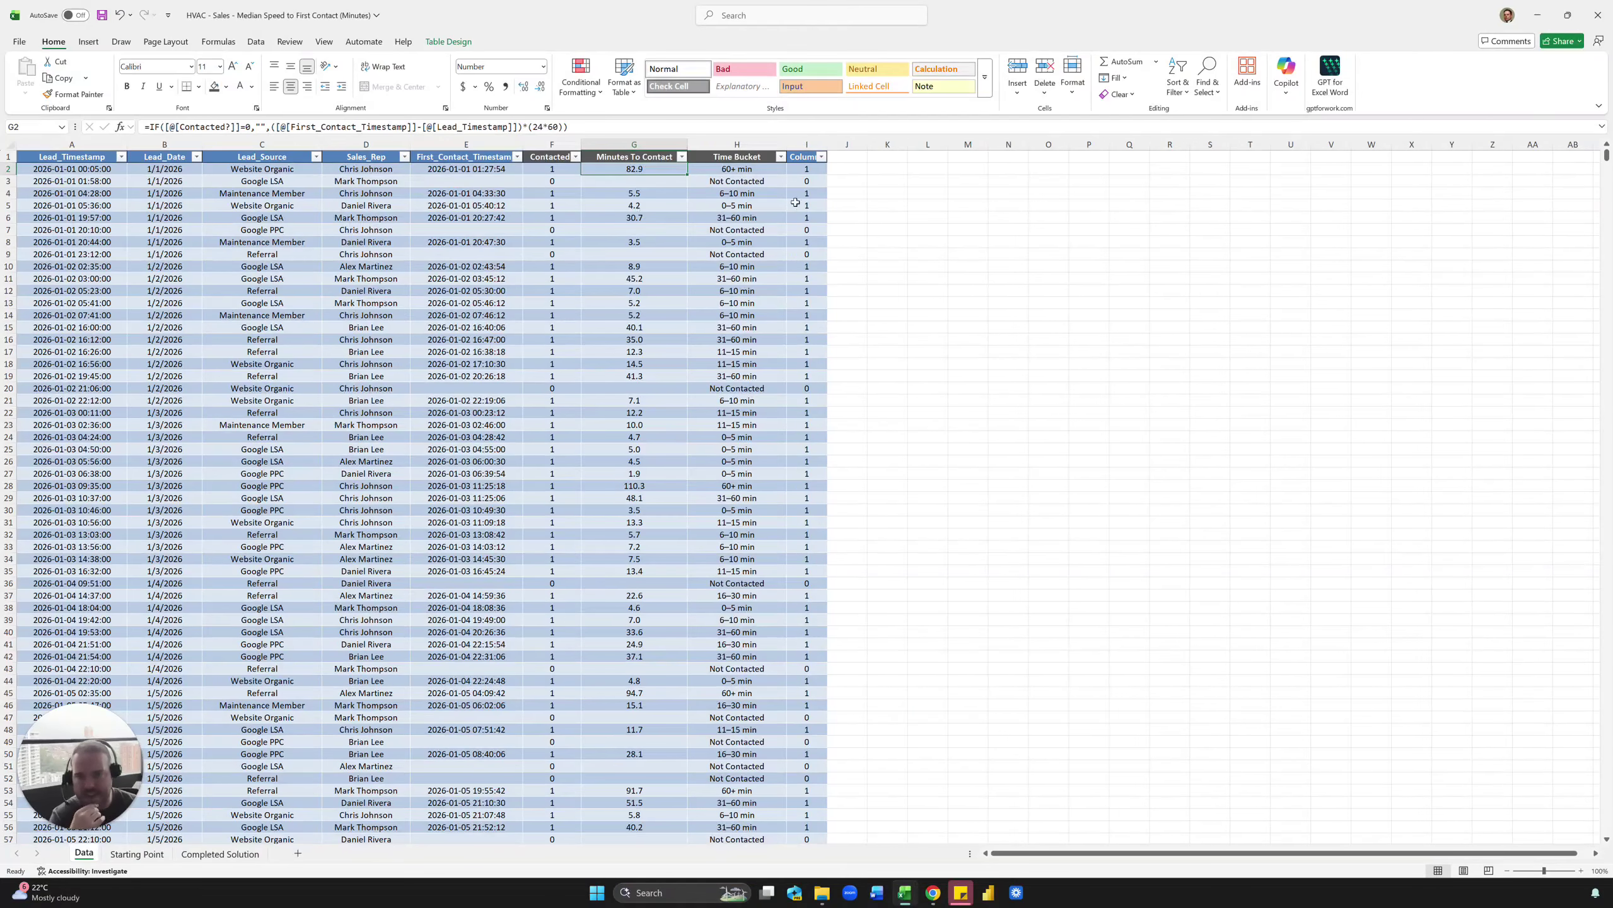
drag(809, 171, 834, 379)
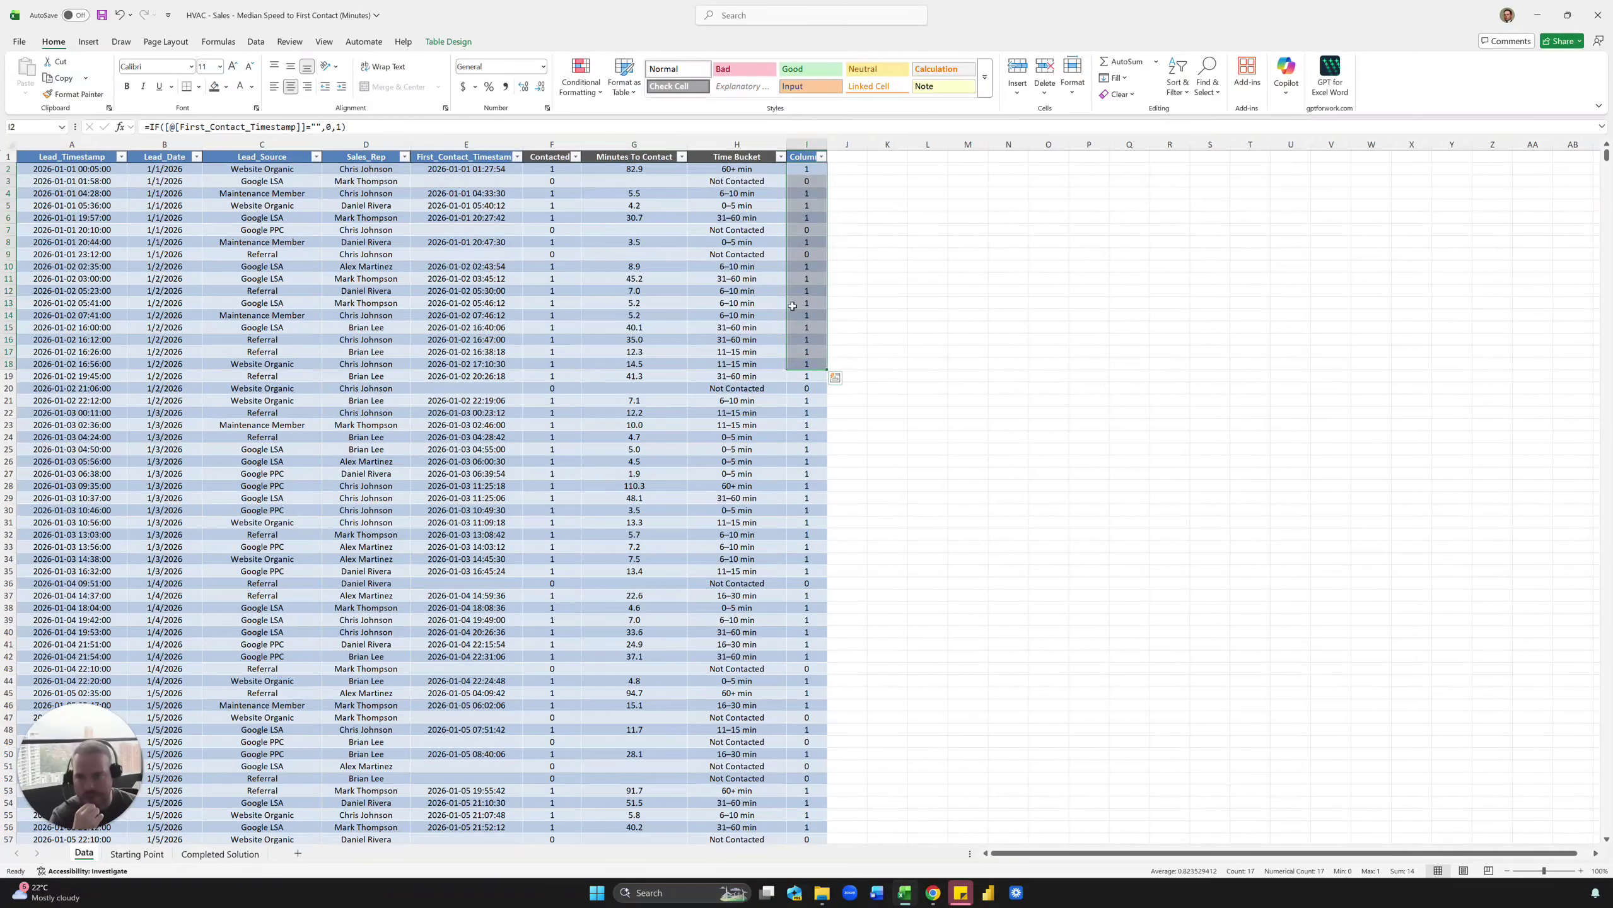
click(806, 303)
drag(463, 169, 464, 270)
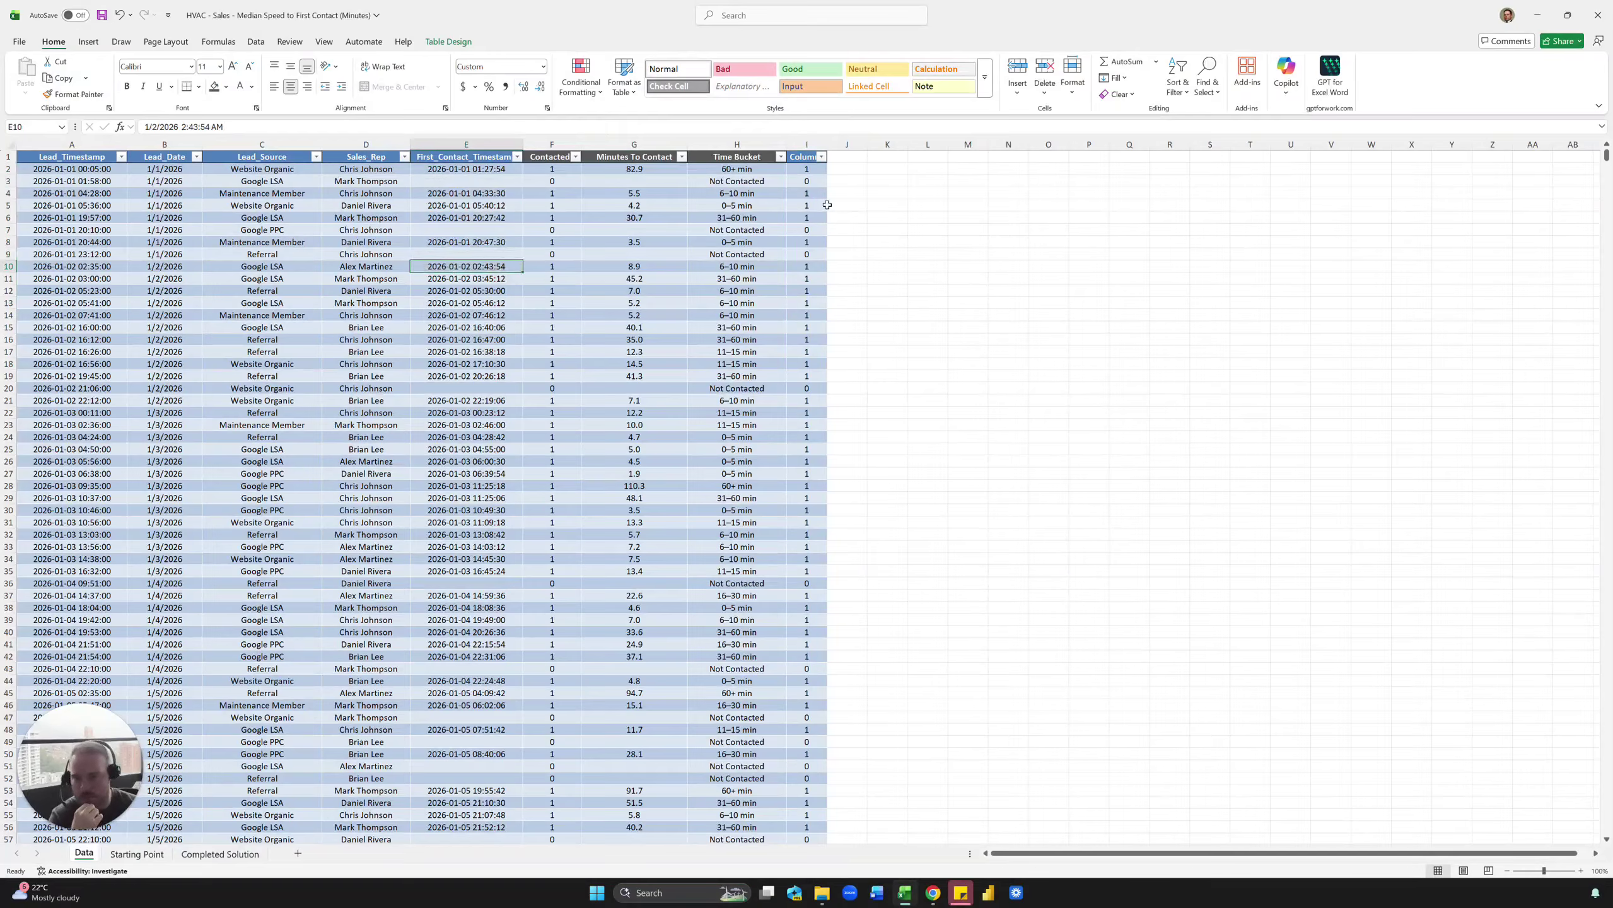
click(809, 166)
drag(810, 166, 835, 342)
click(851, 159)
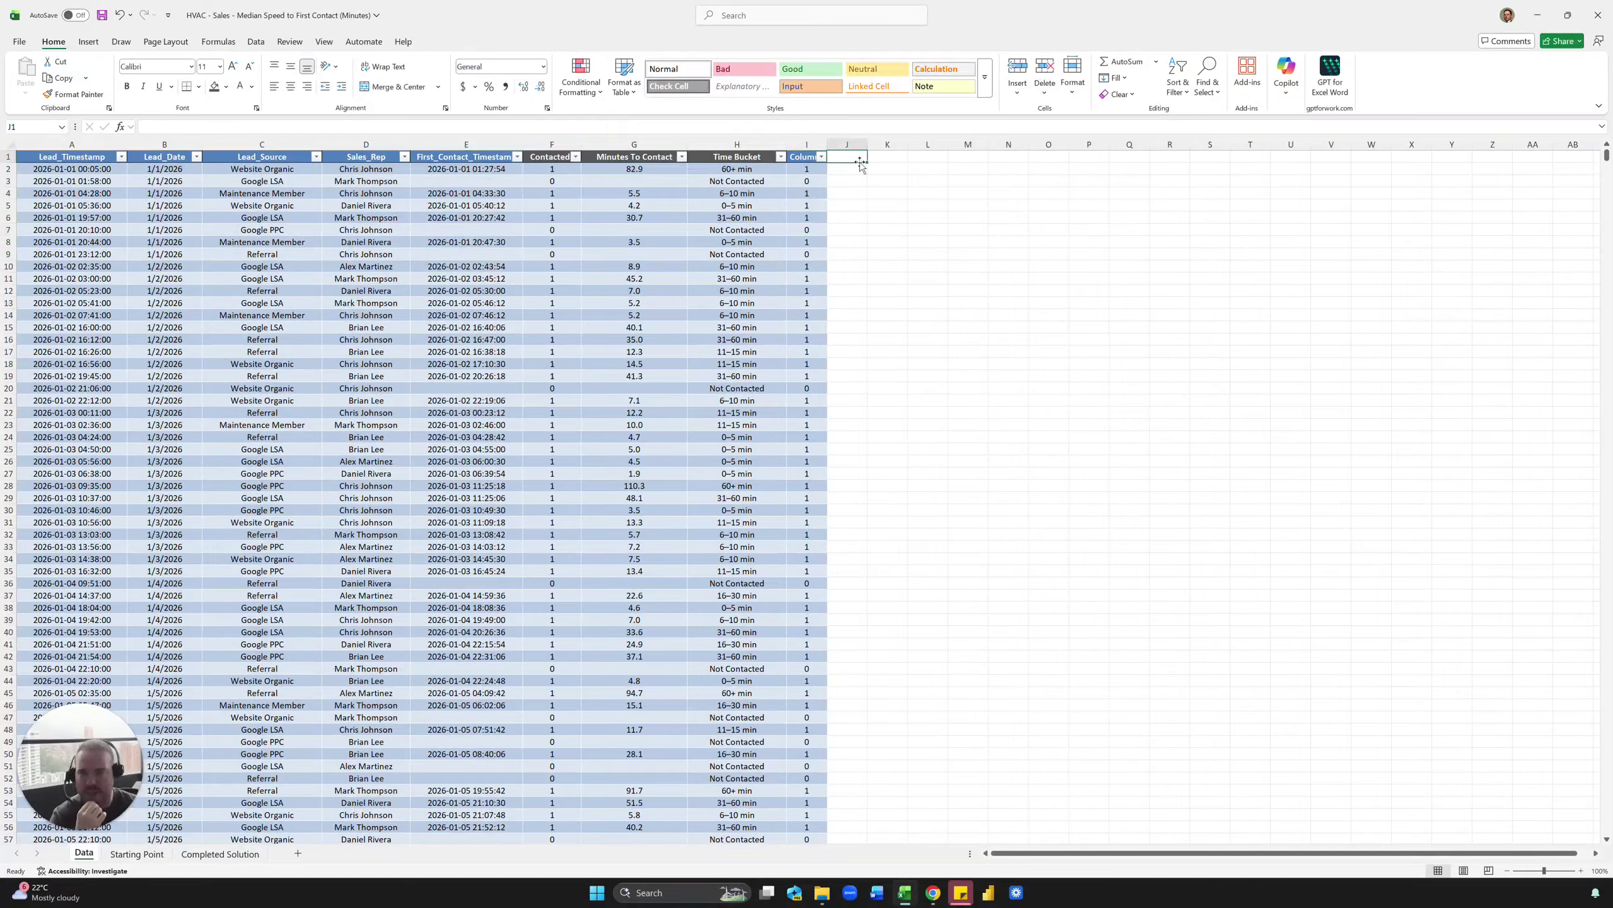
click(806, 167)
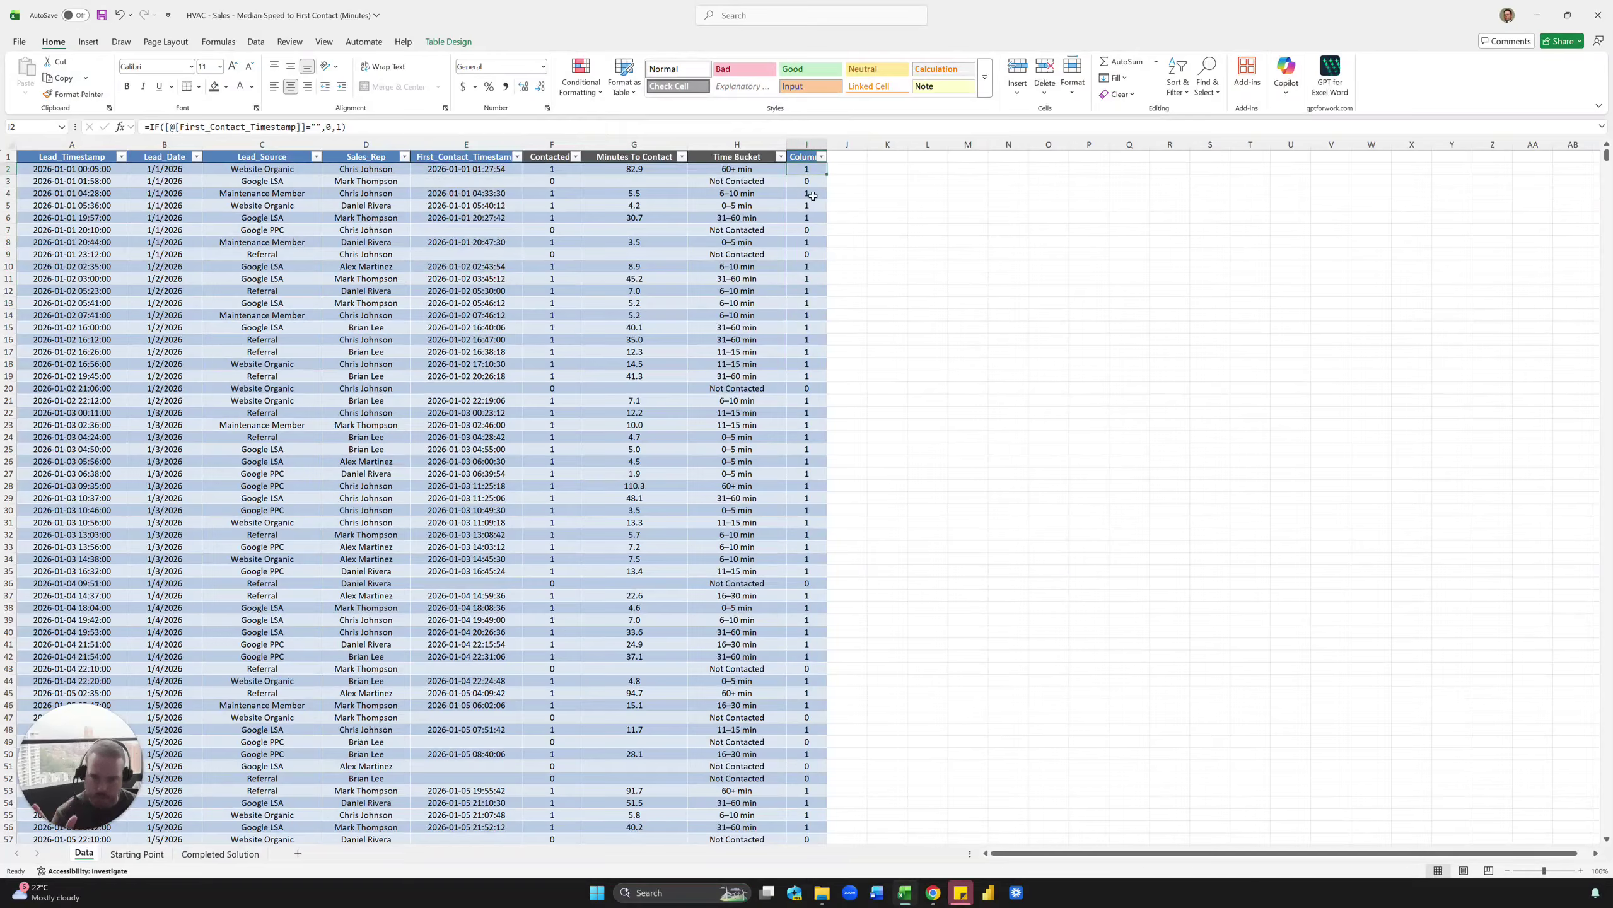
click(552, 181)
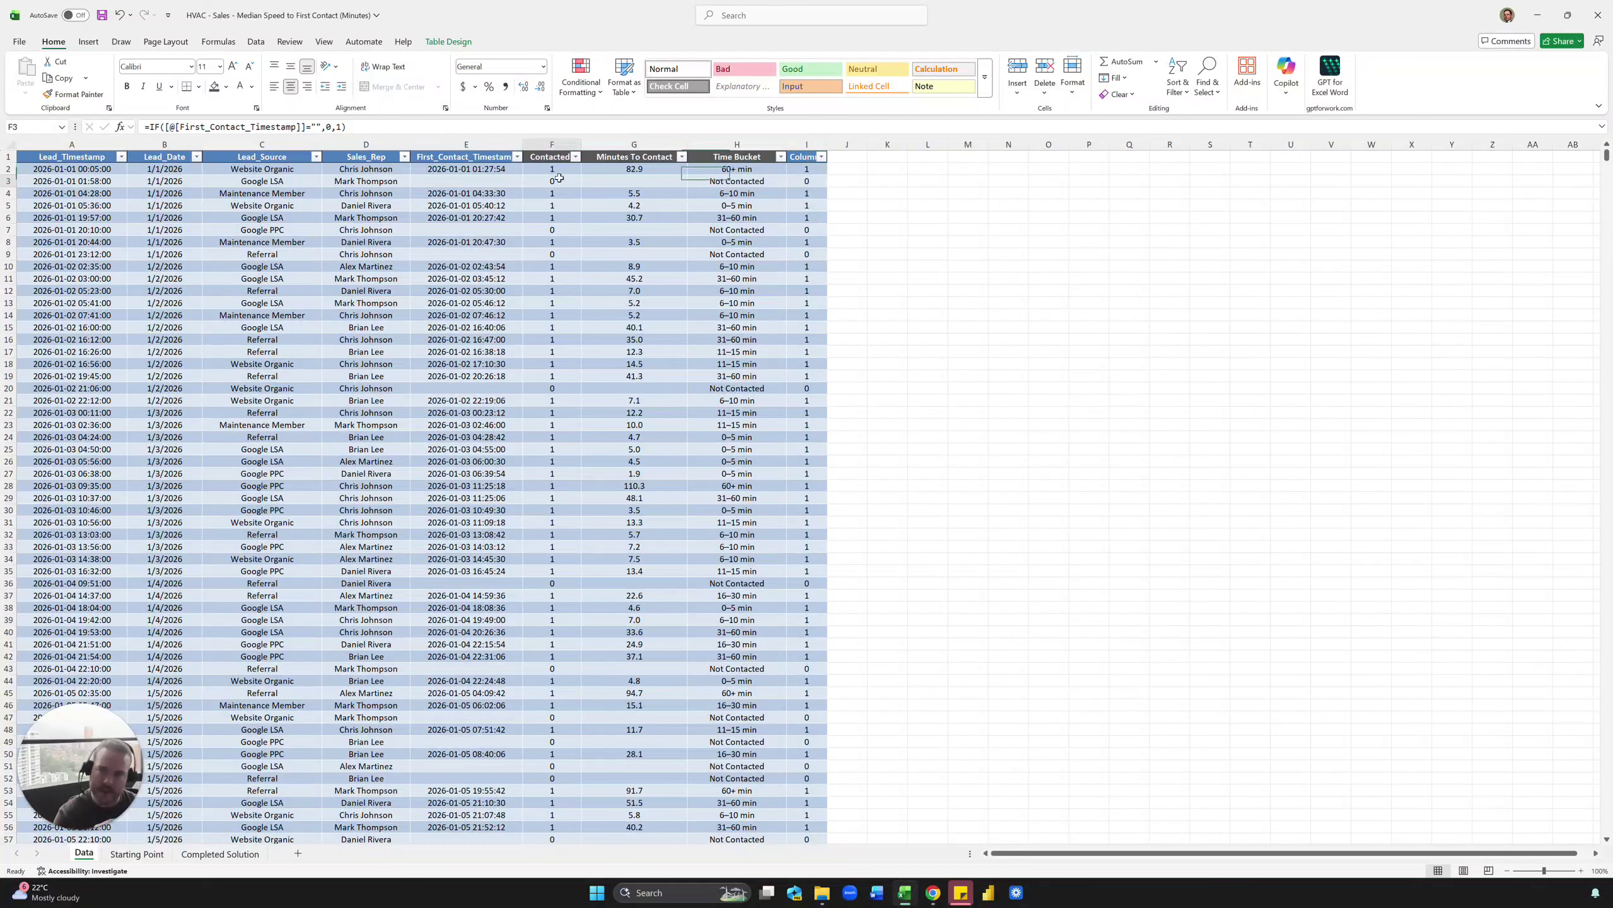
click(464, 167)
ctrl+click(95, 169)
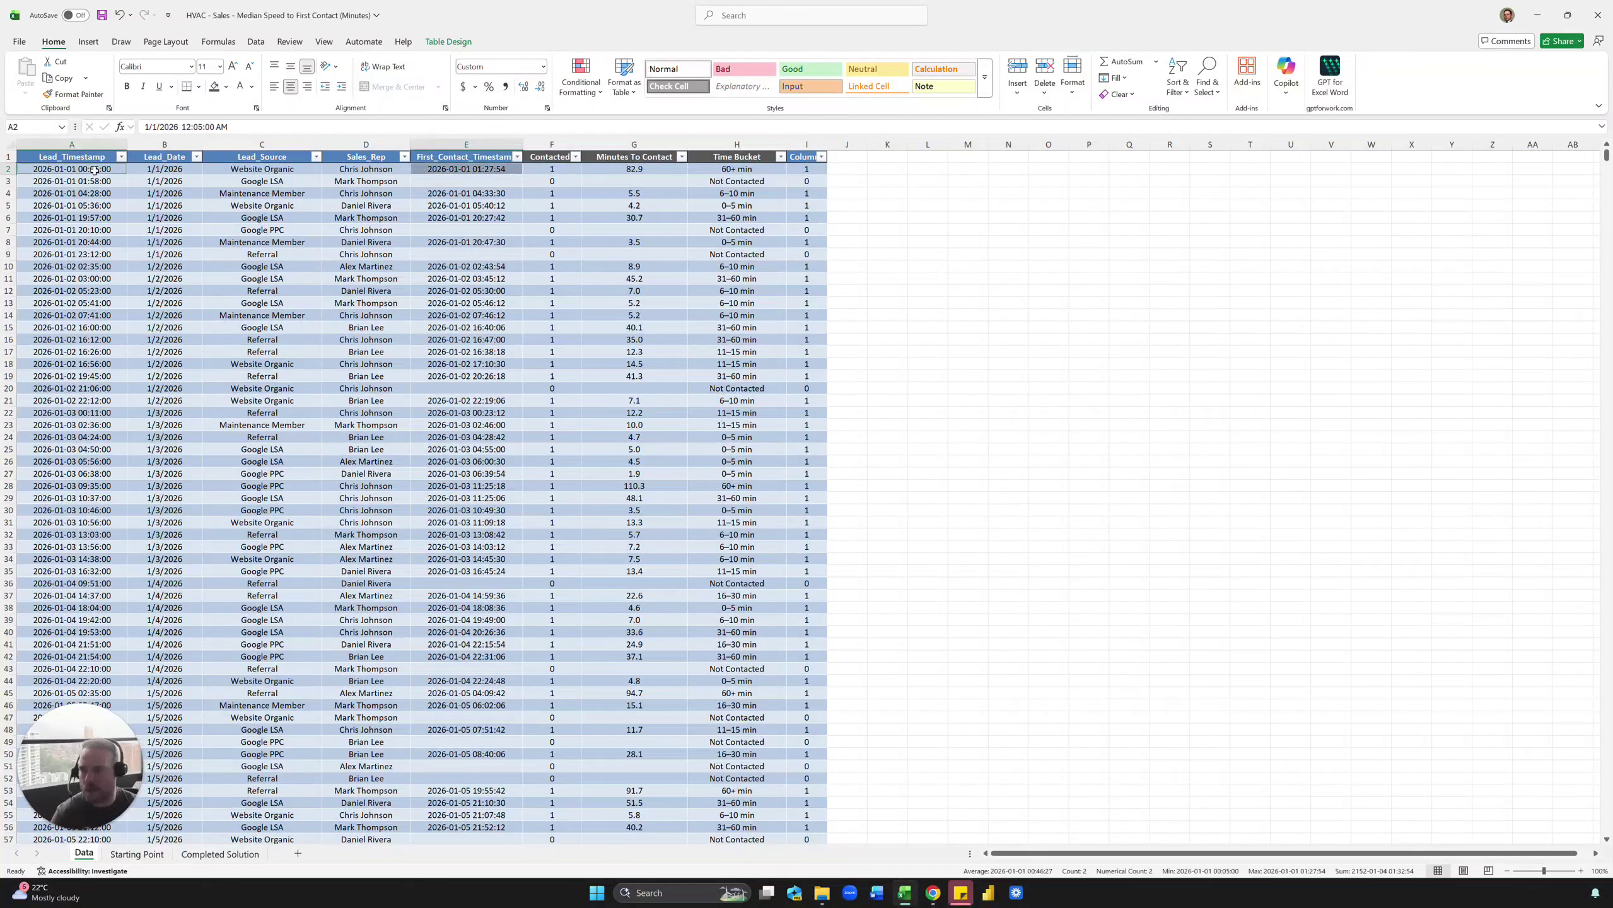
click(467, 218)
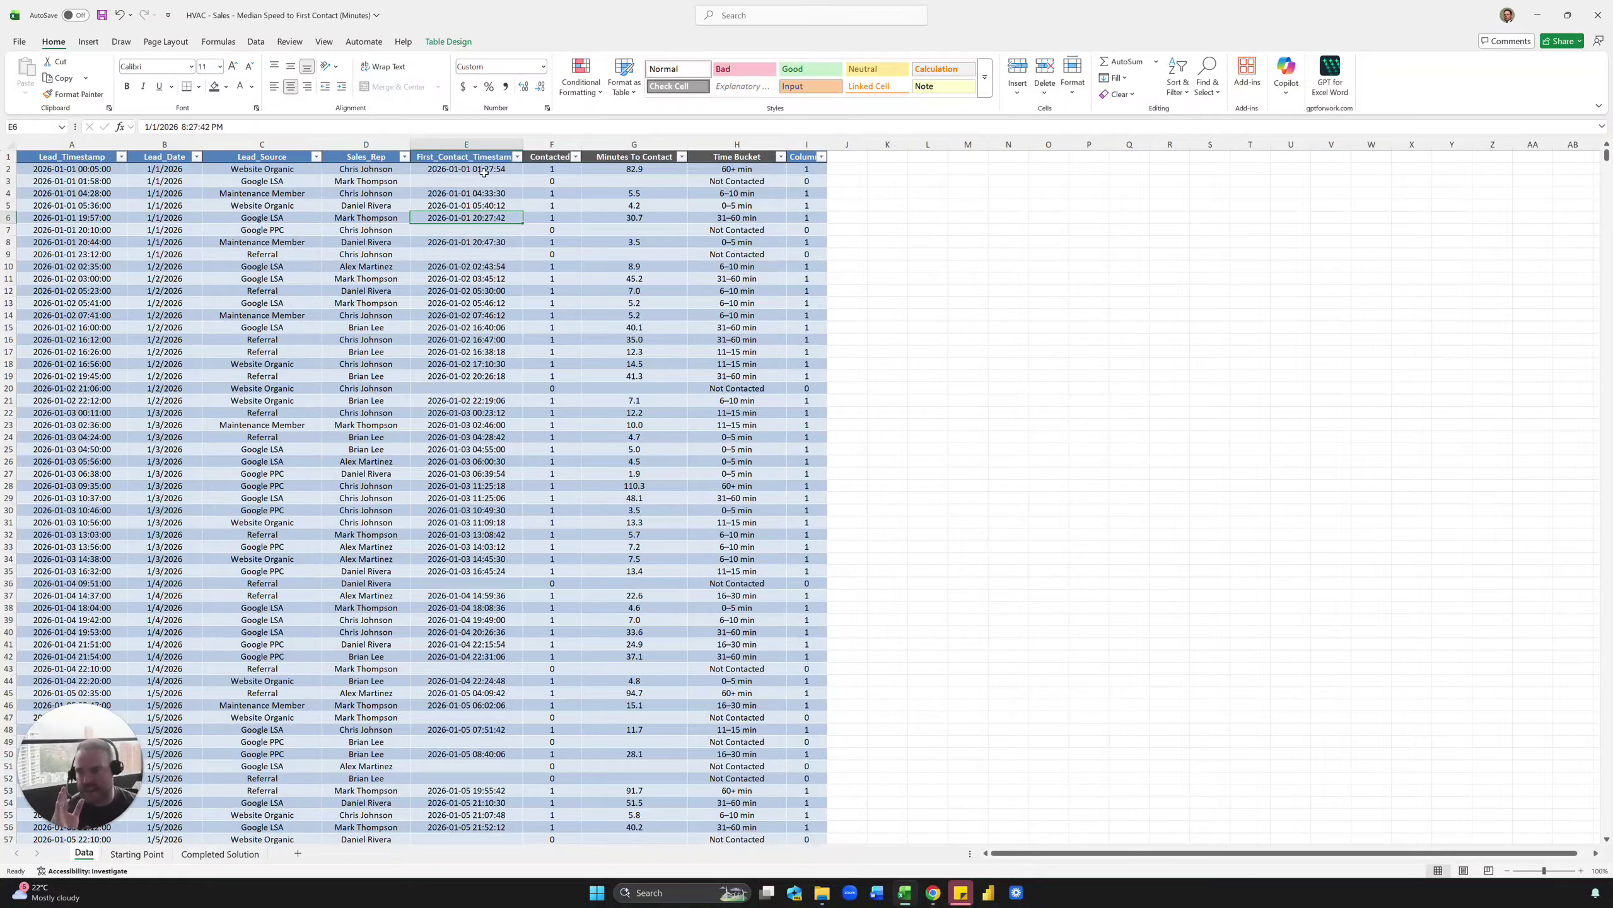
click(858, 169)
In J2, subtract the lead timestamp from the first-contact timestamp, leaving blank when Column1 is 0
text(=IF()
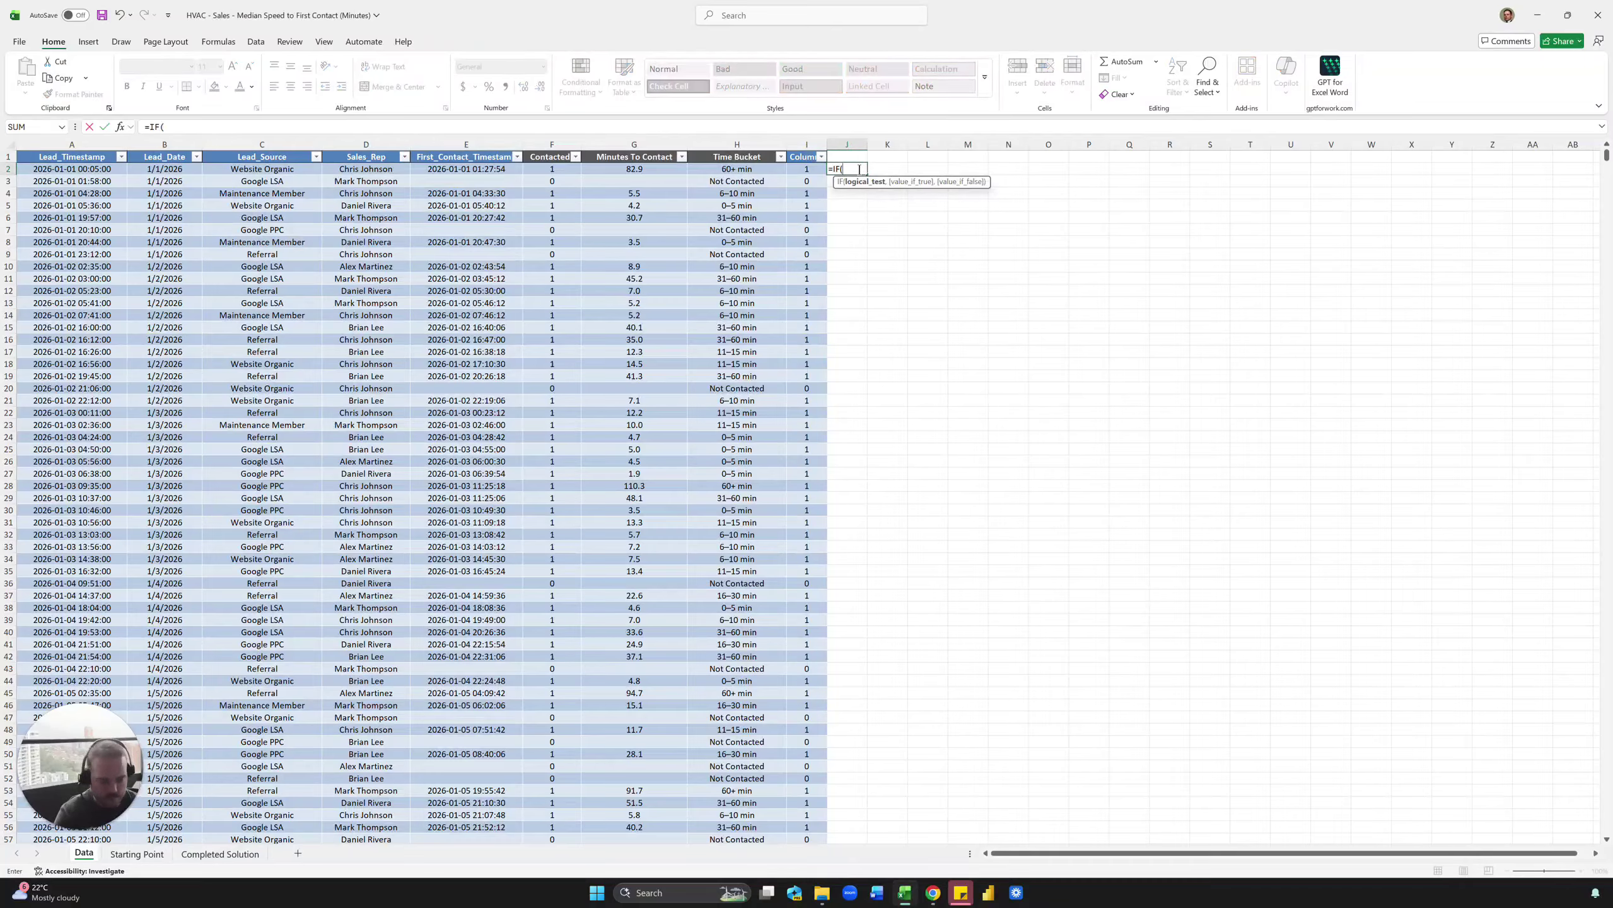
key(Left)
text(=0,)
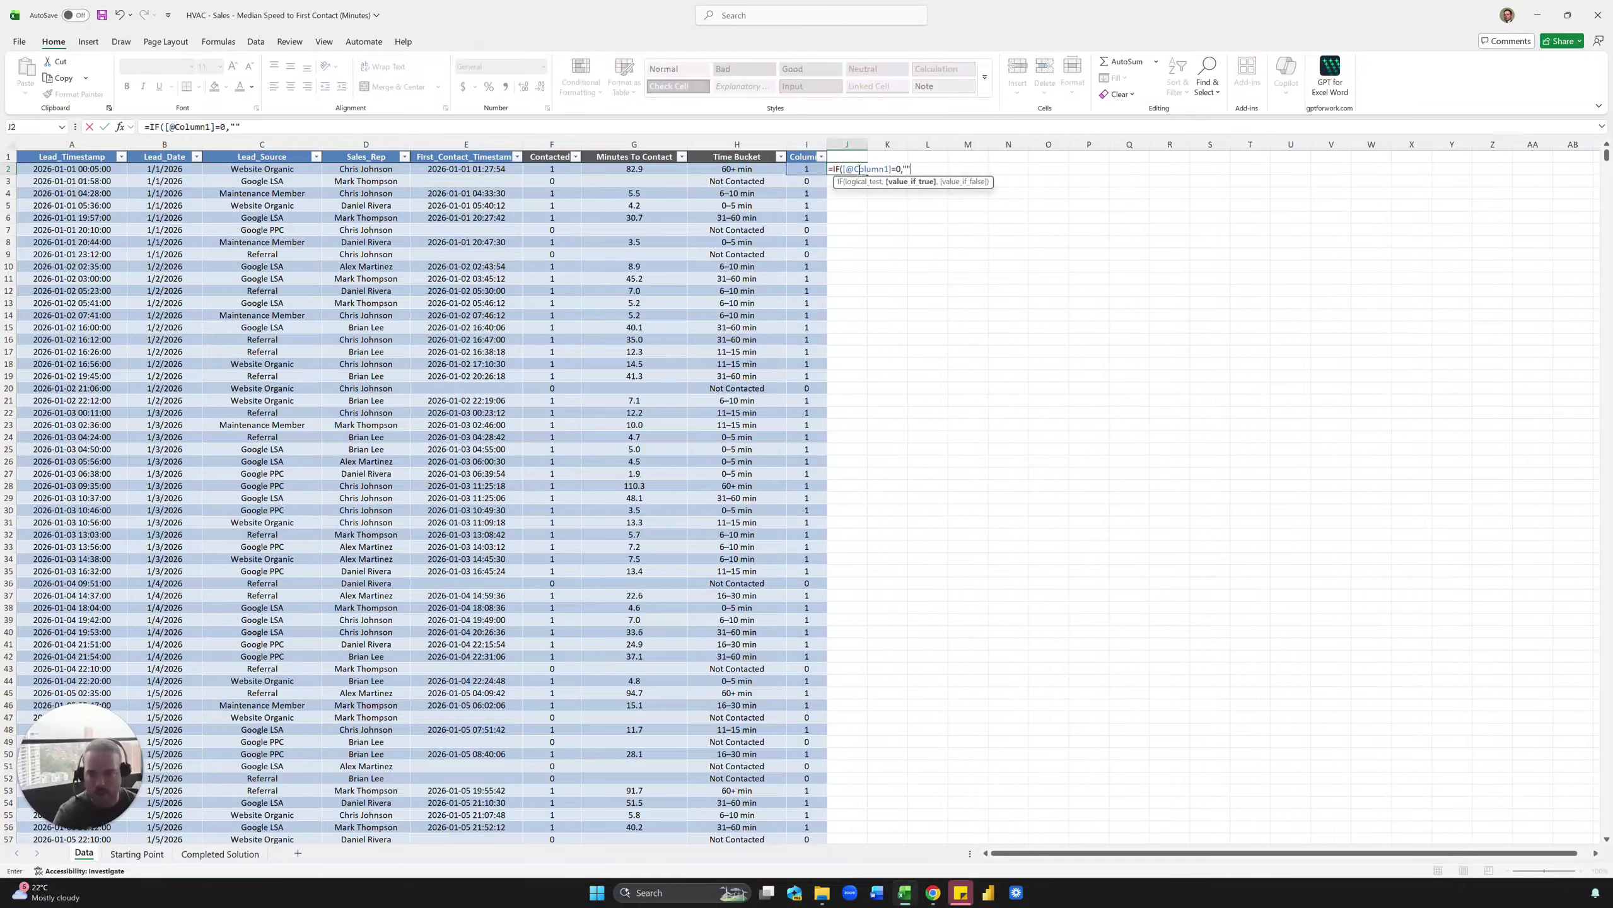
text("",)
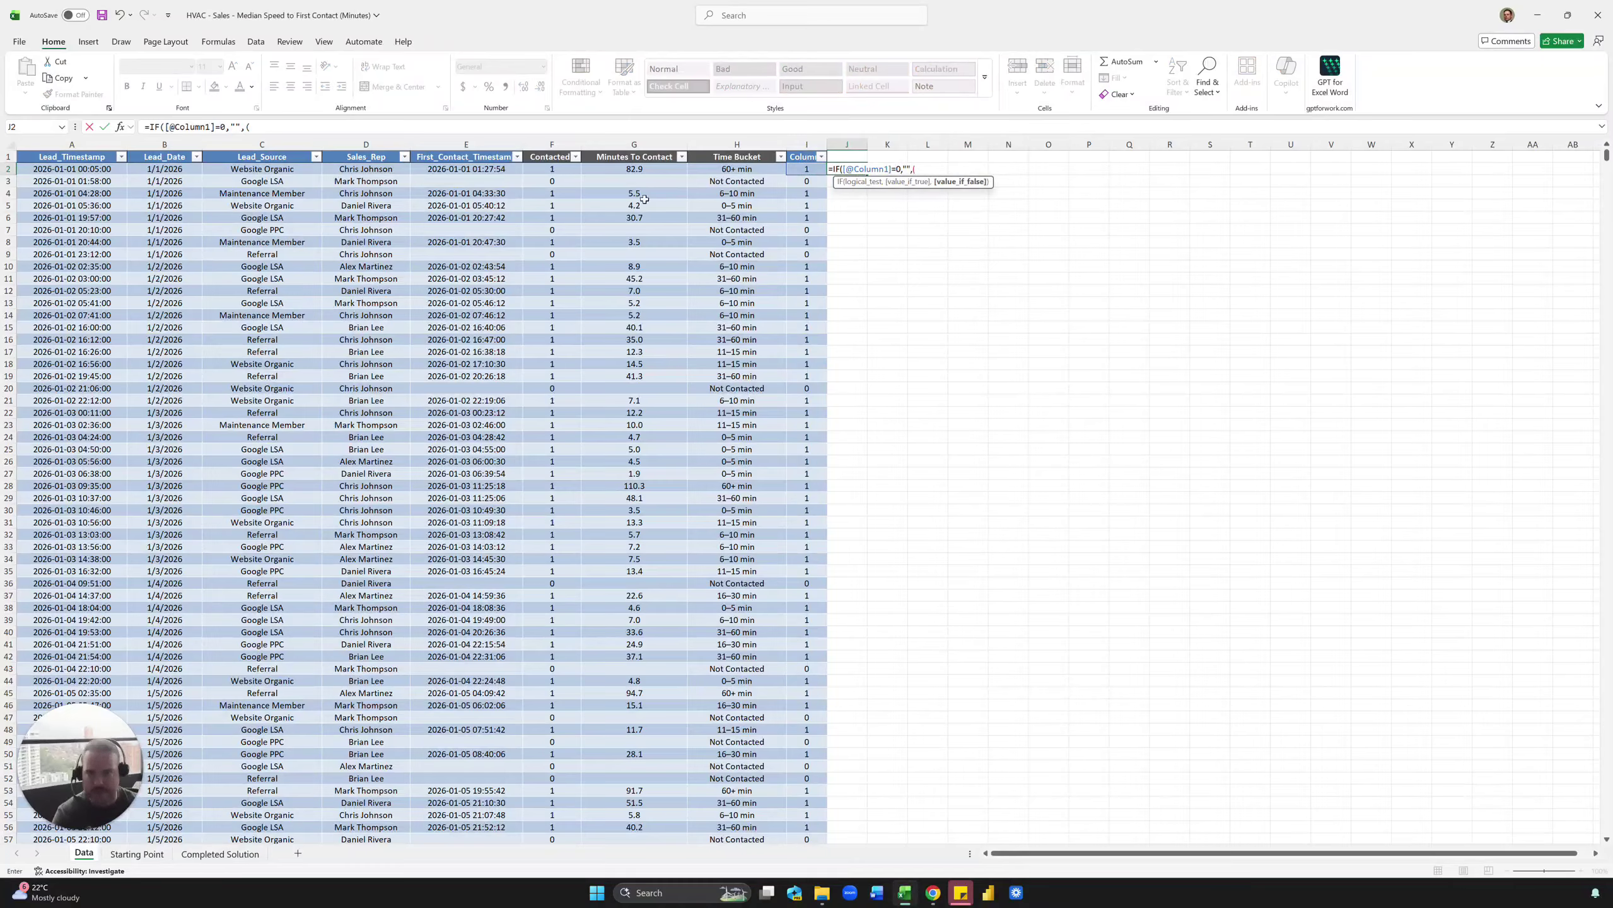
text(()
click(506, 169)
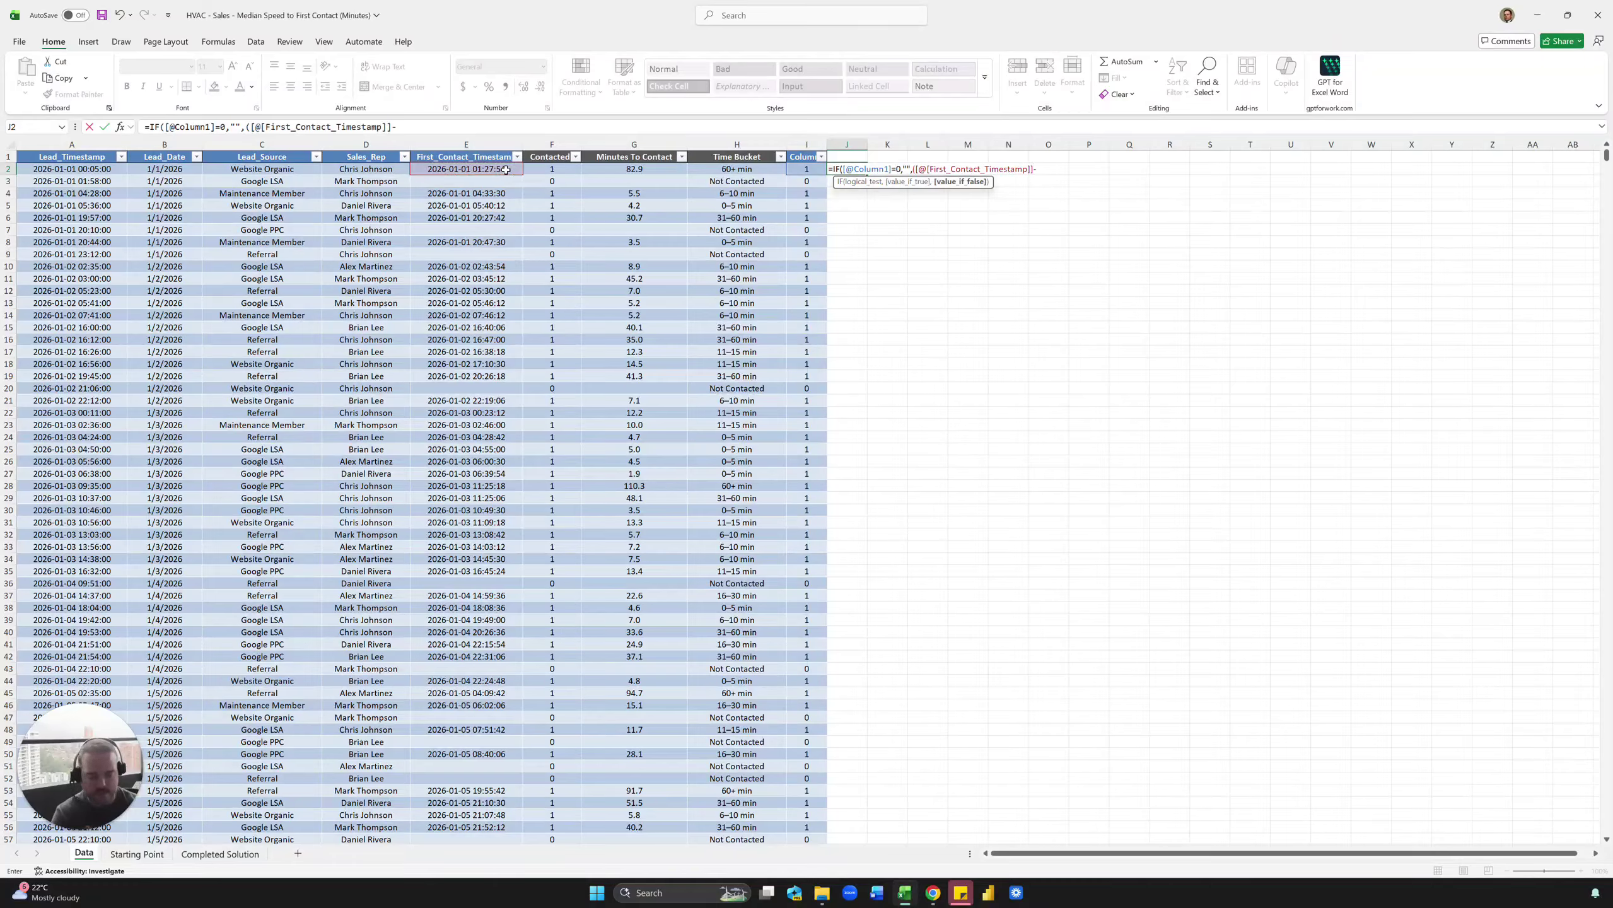
text(-)
click(116, 171)
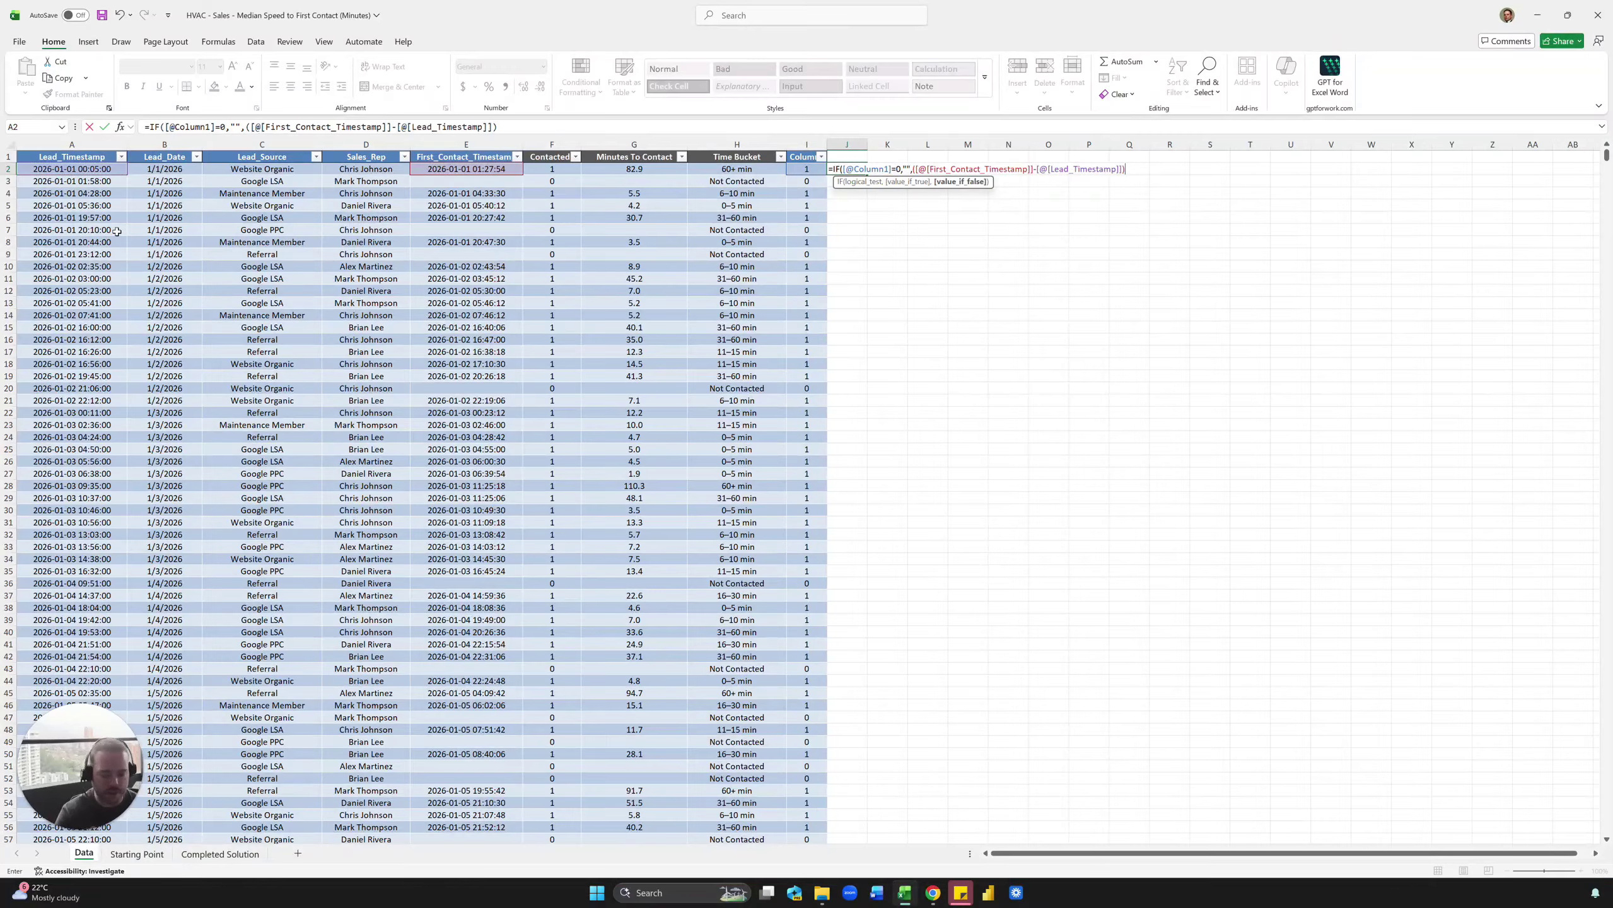
text()))
key(Return)
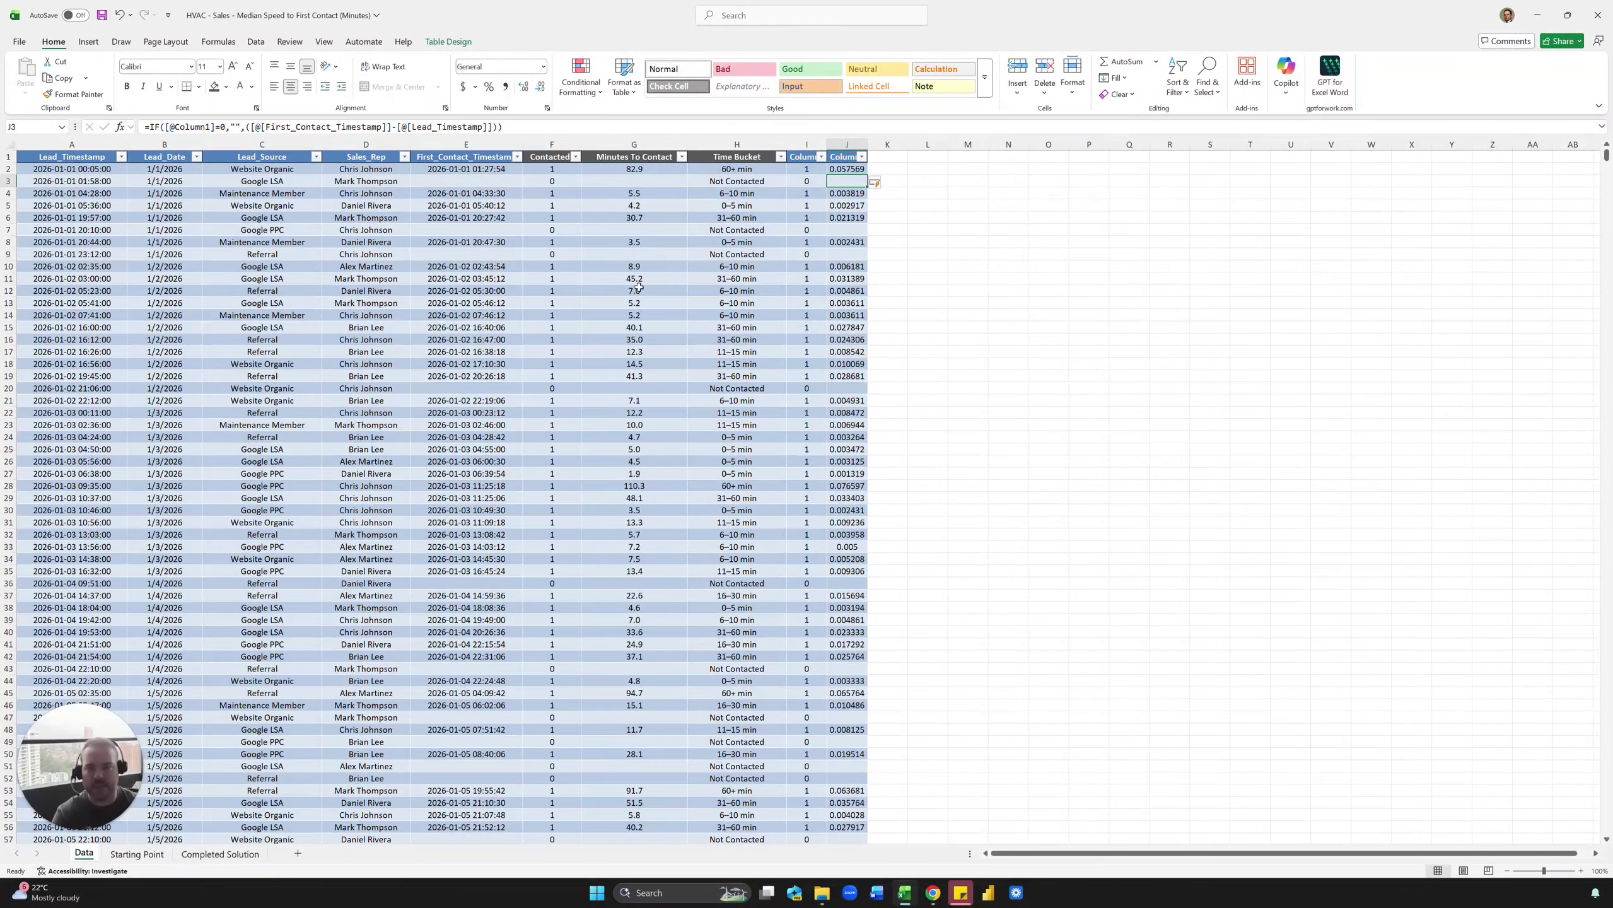
Edit J2 to multiply the difference by 24*60, giving minutes for the whole column
click(852, 169)
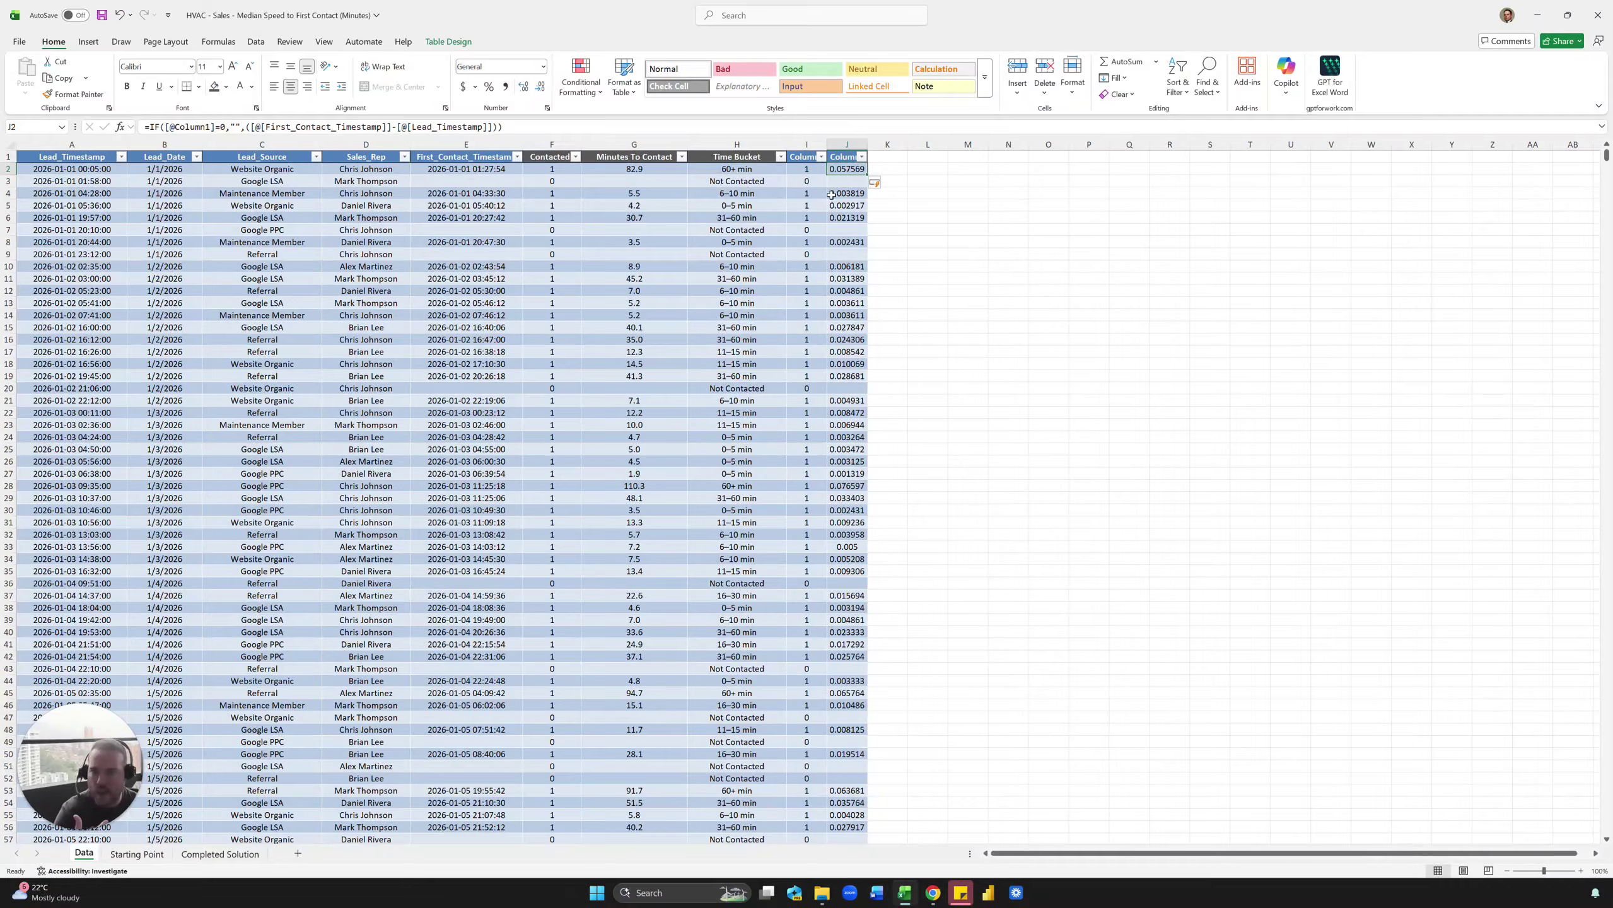
click(249, 128)
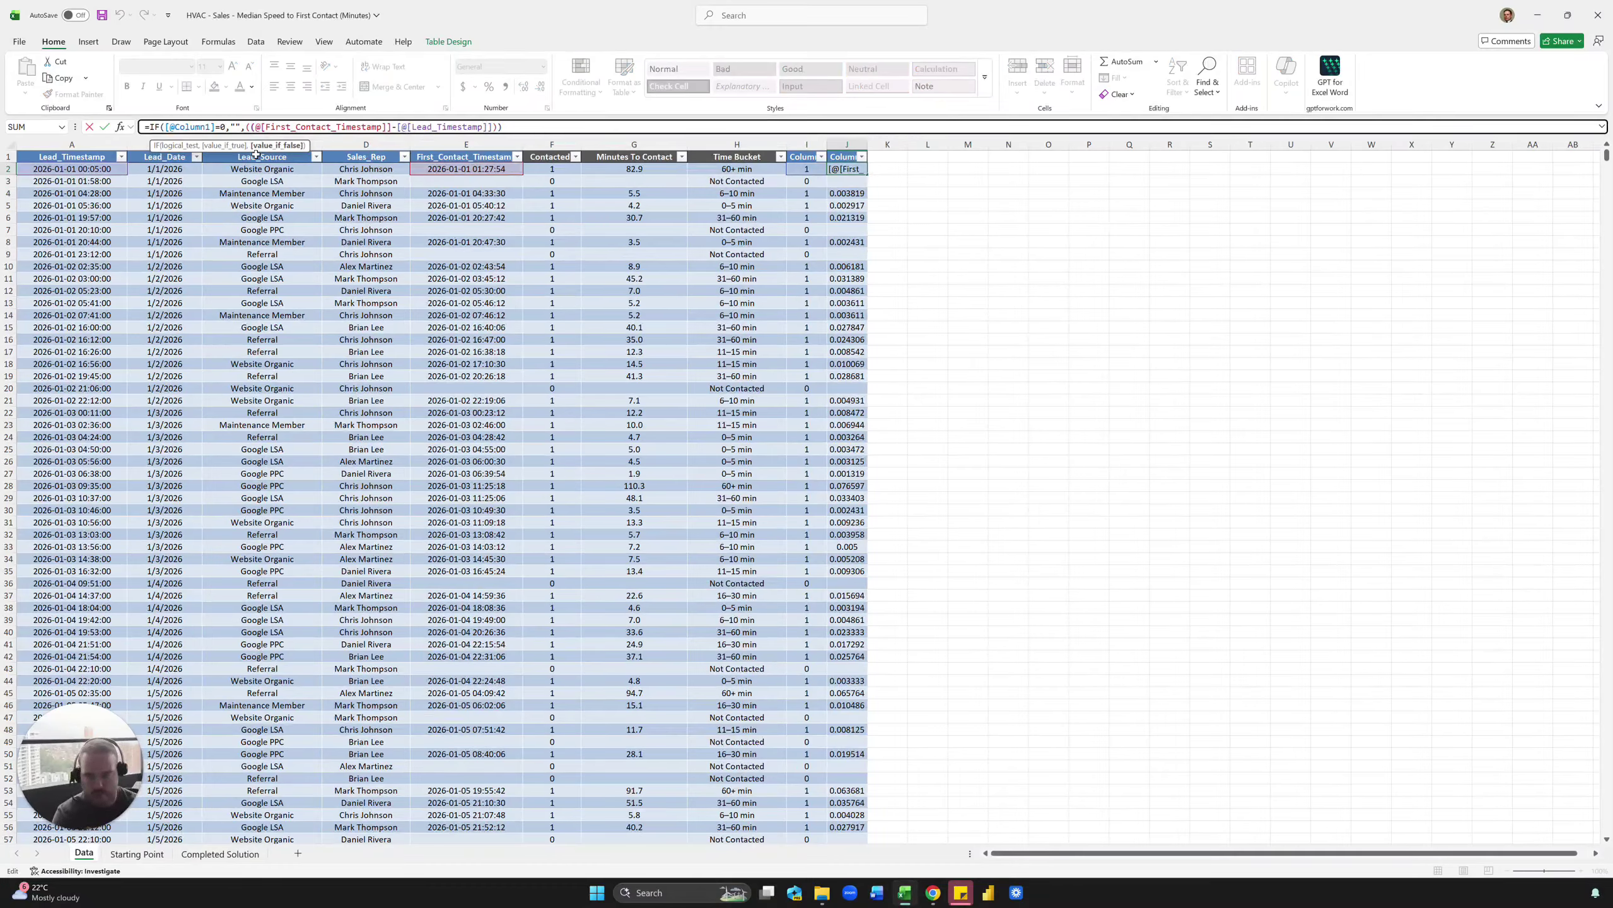
text(()
click(496, 126)
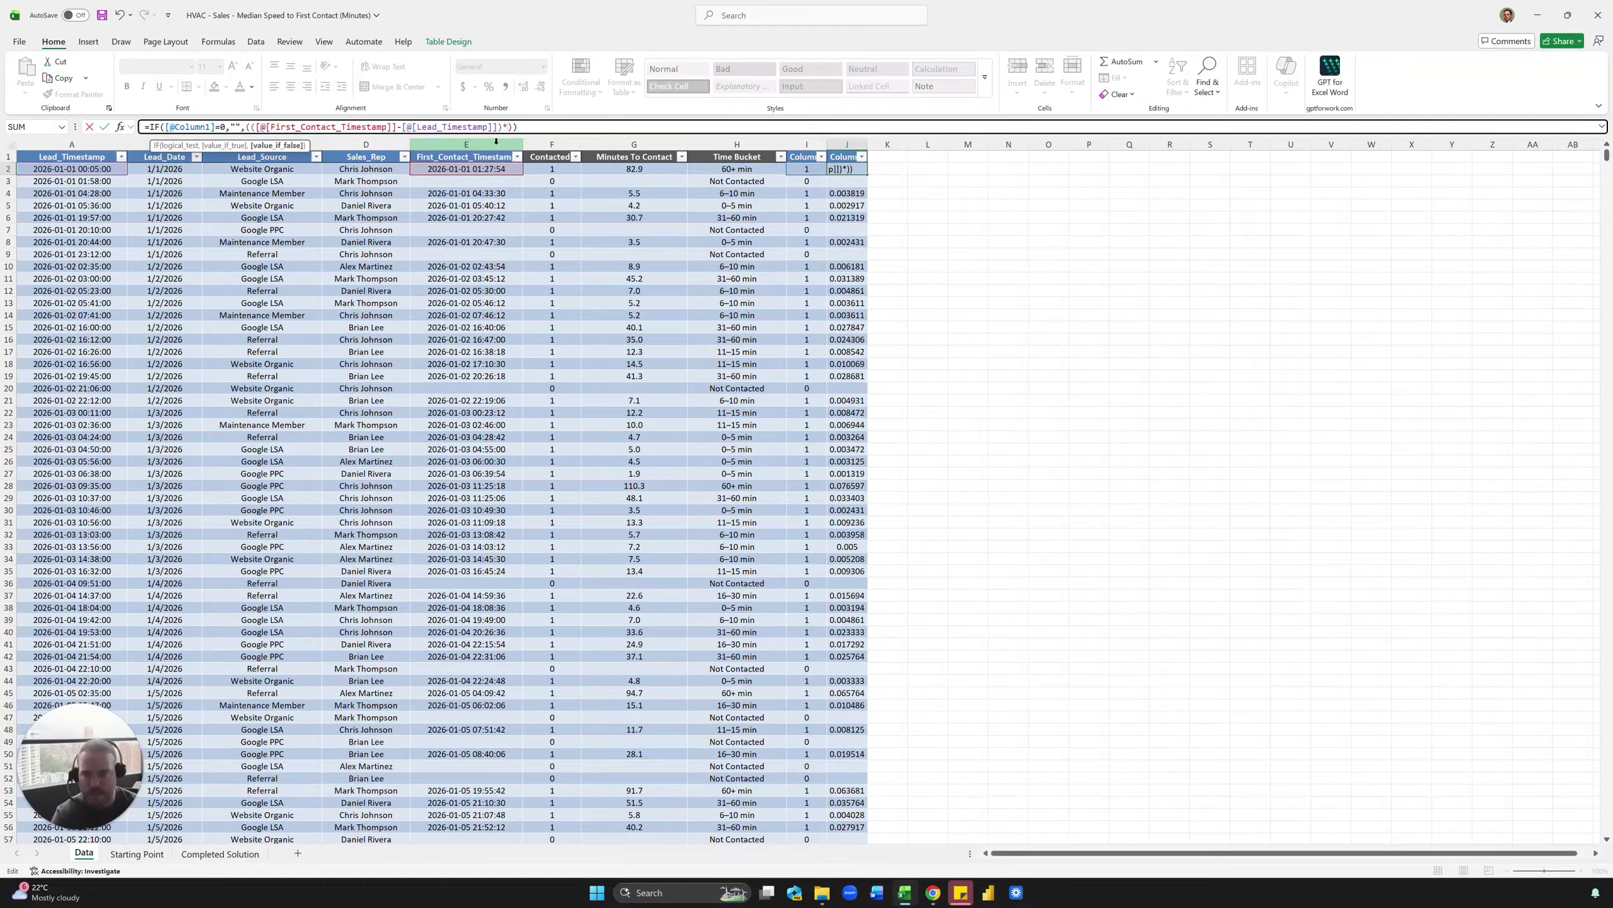
text()*24*)
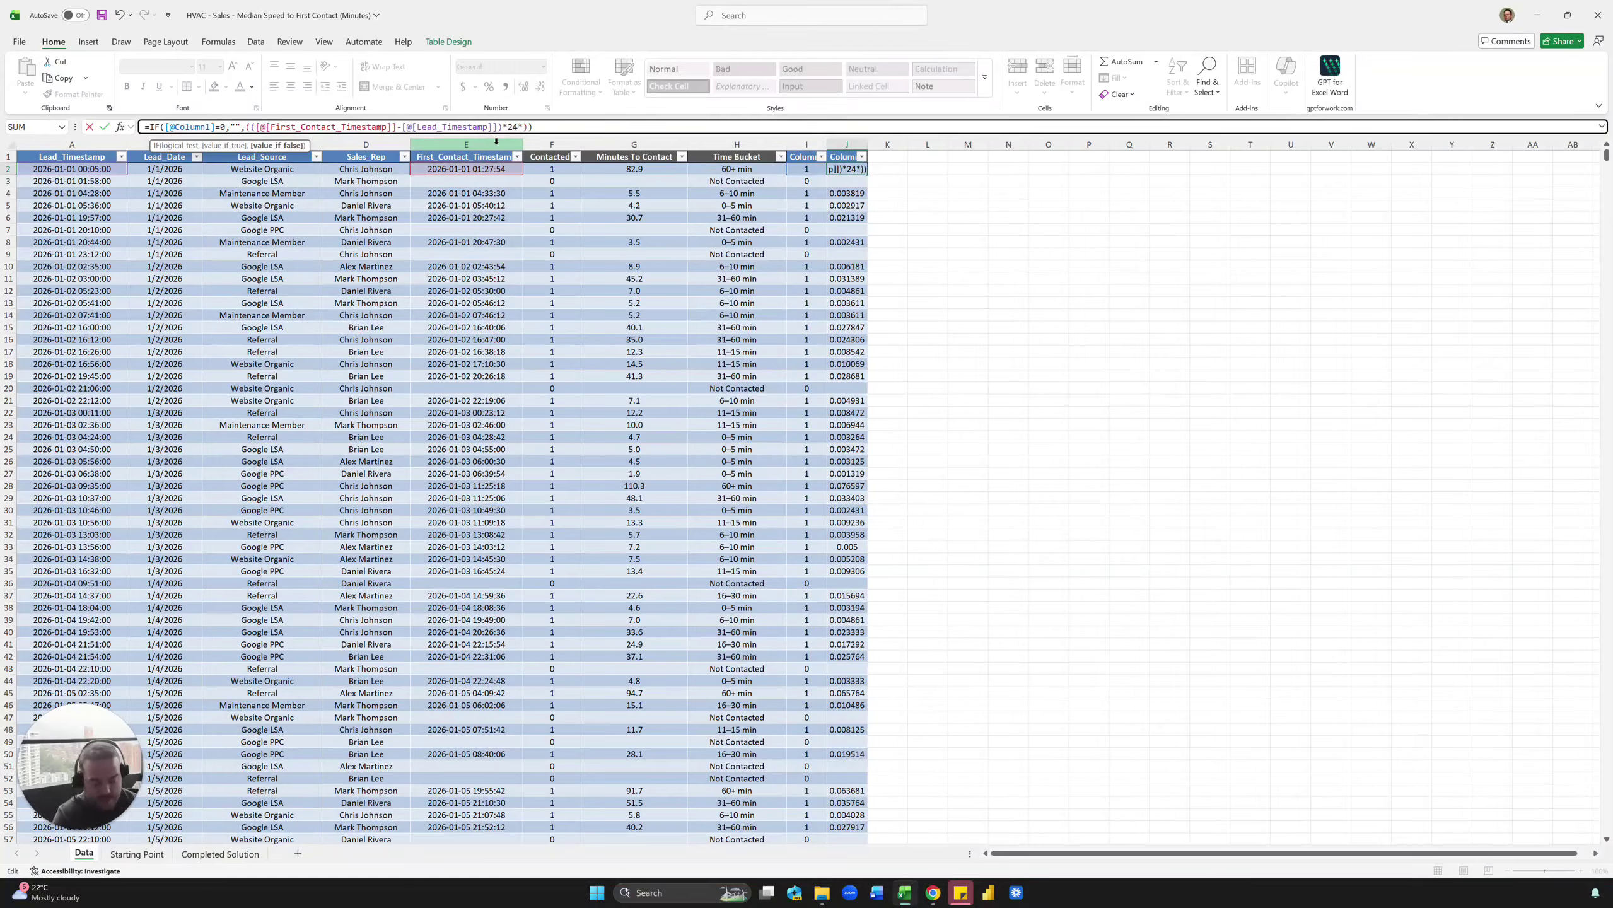
text(60)
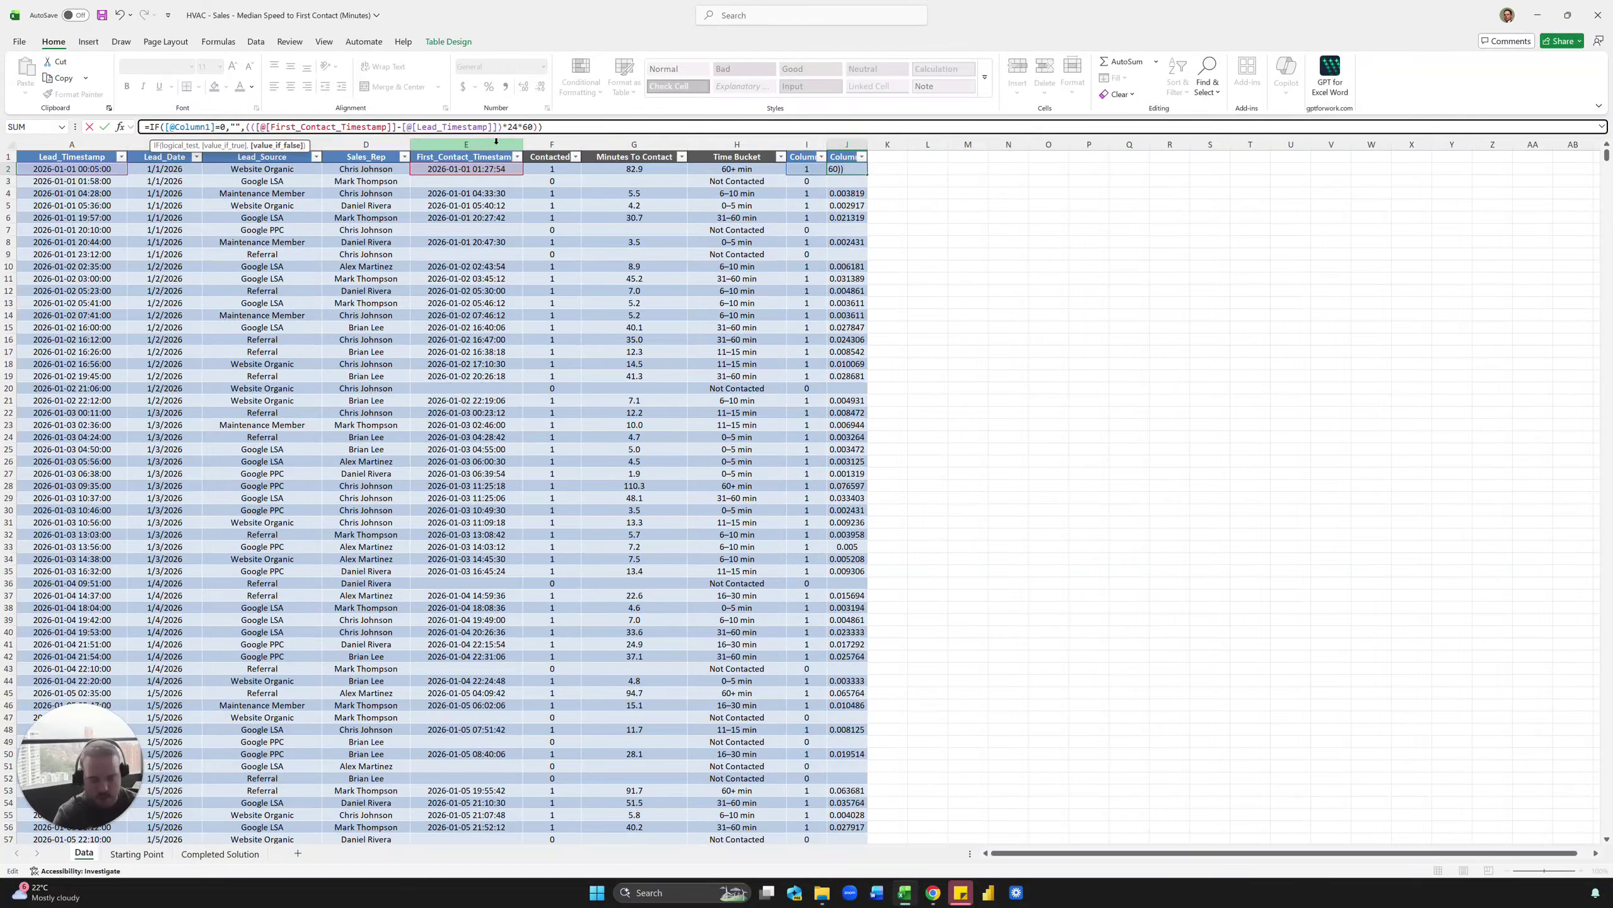
key(ctrl+Return)
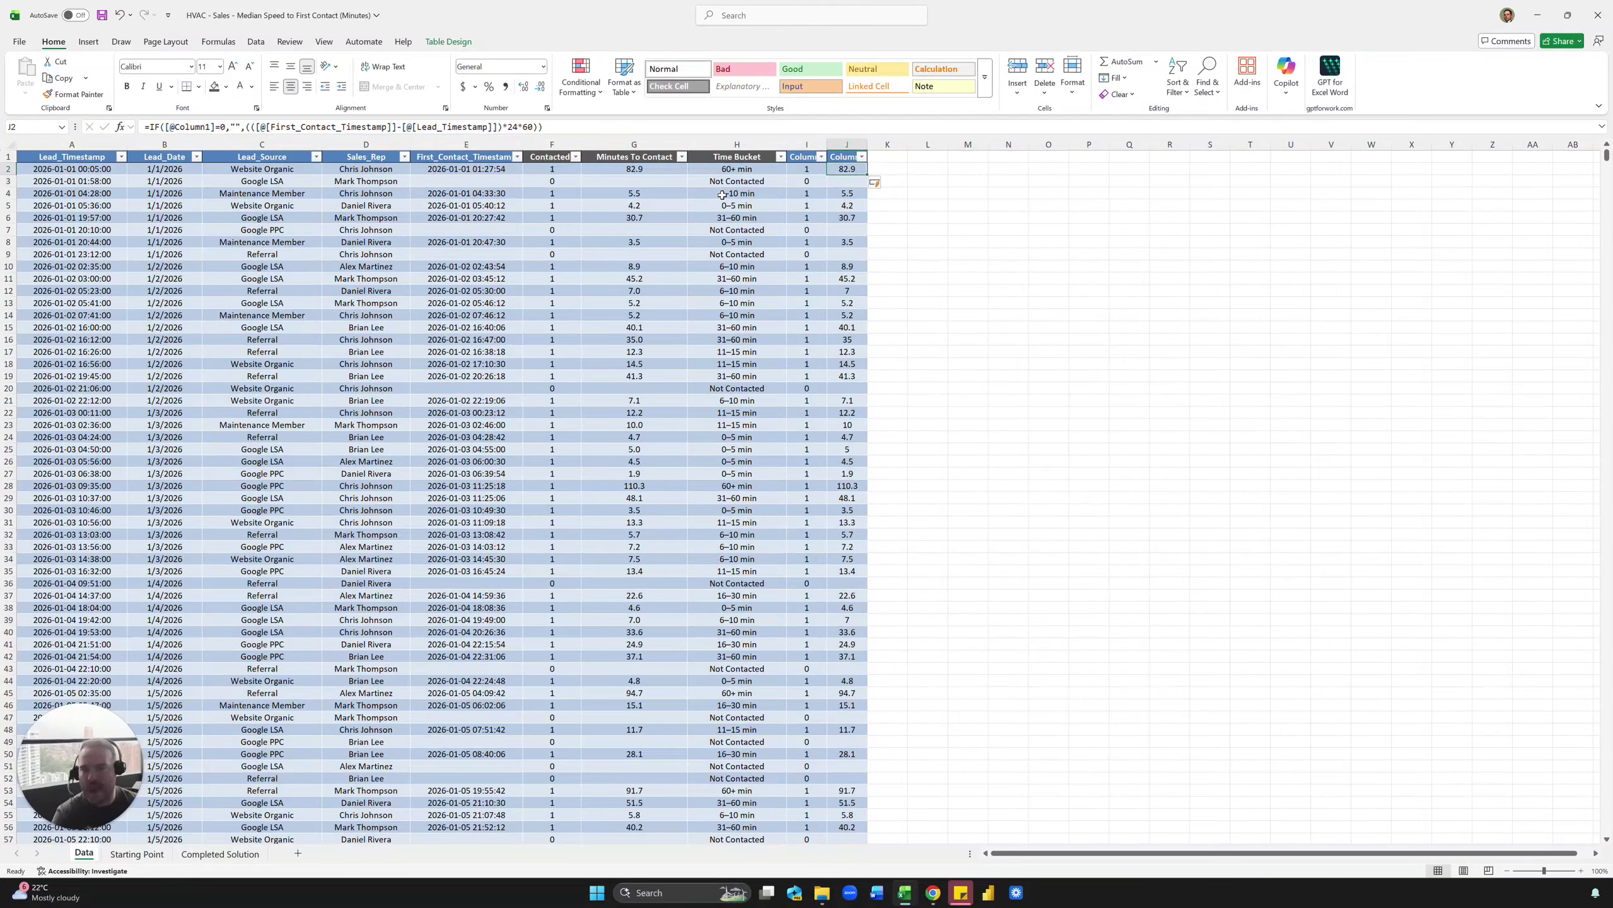
drag(854, 170, 846, 217)
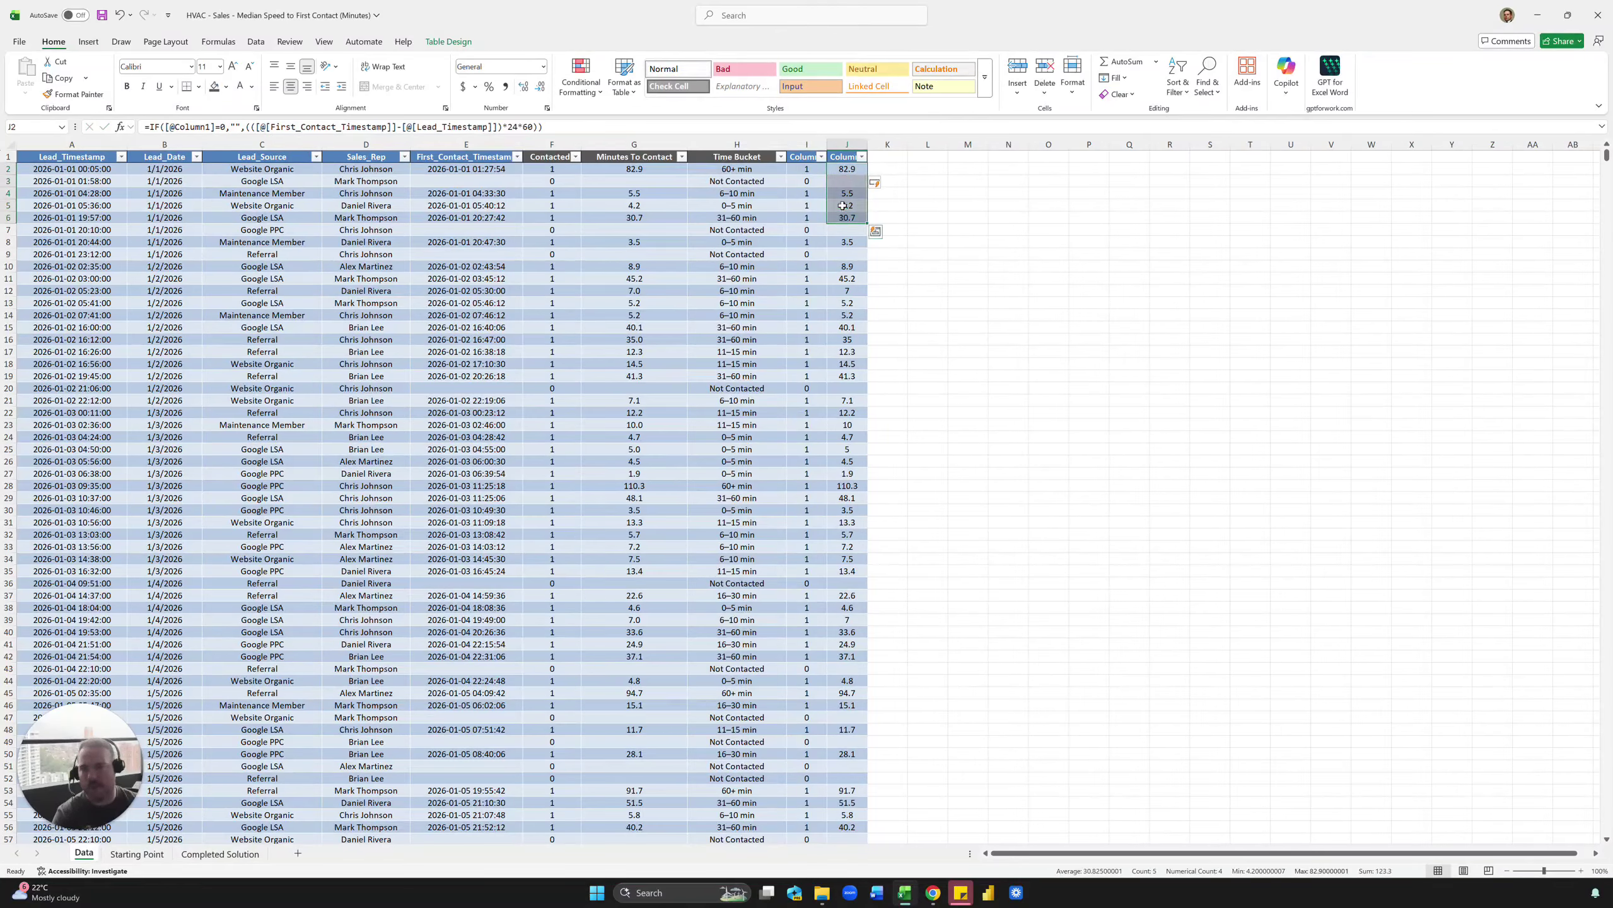
click(843, 205)
click(849, 170)
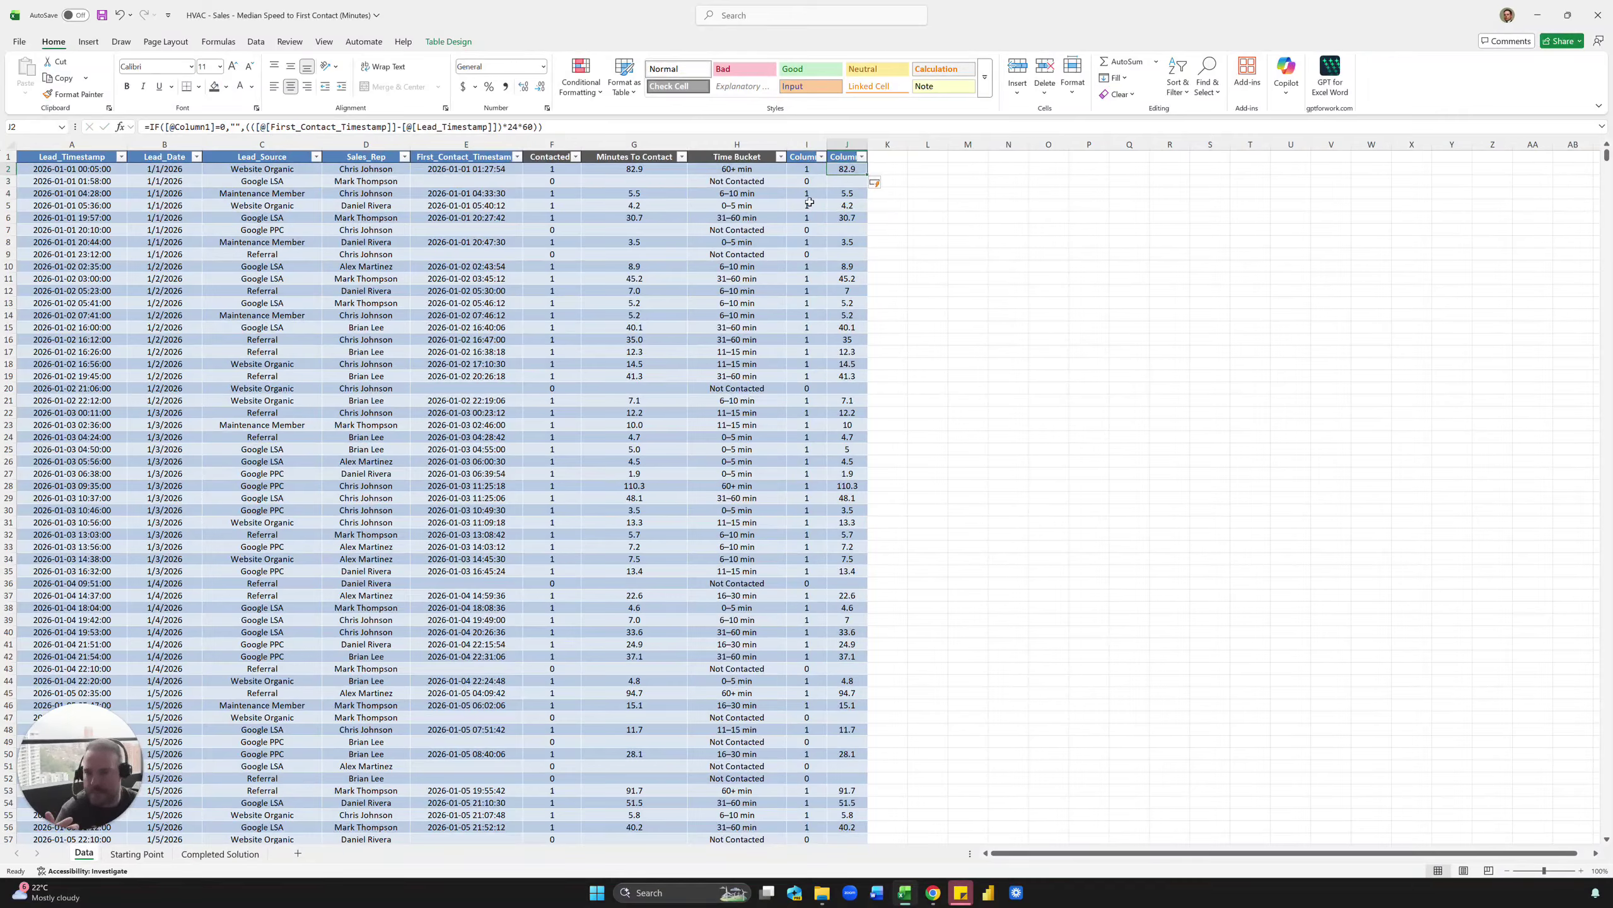
click(682, 232)
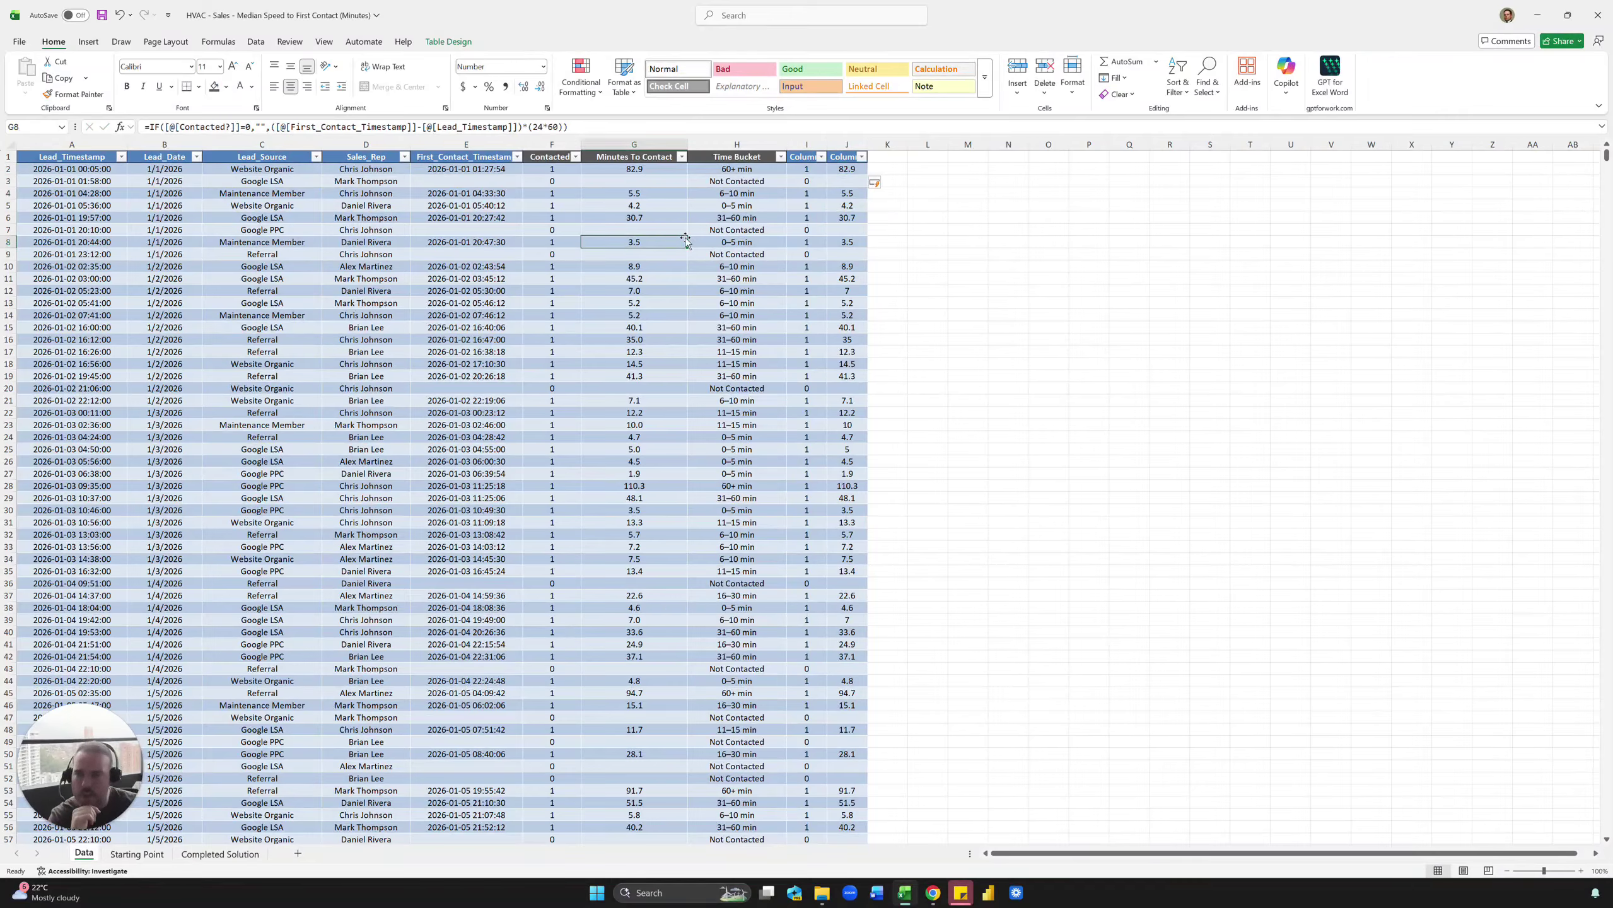
click(791, 171)
click(850, 219)
click(750, 218)
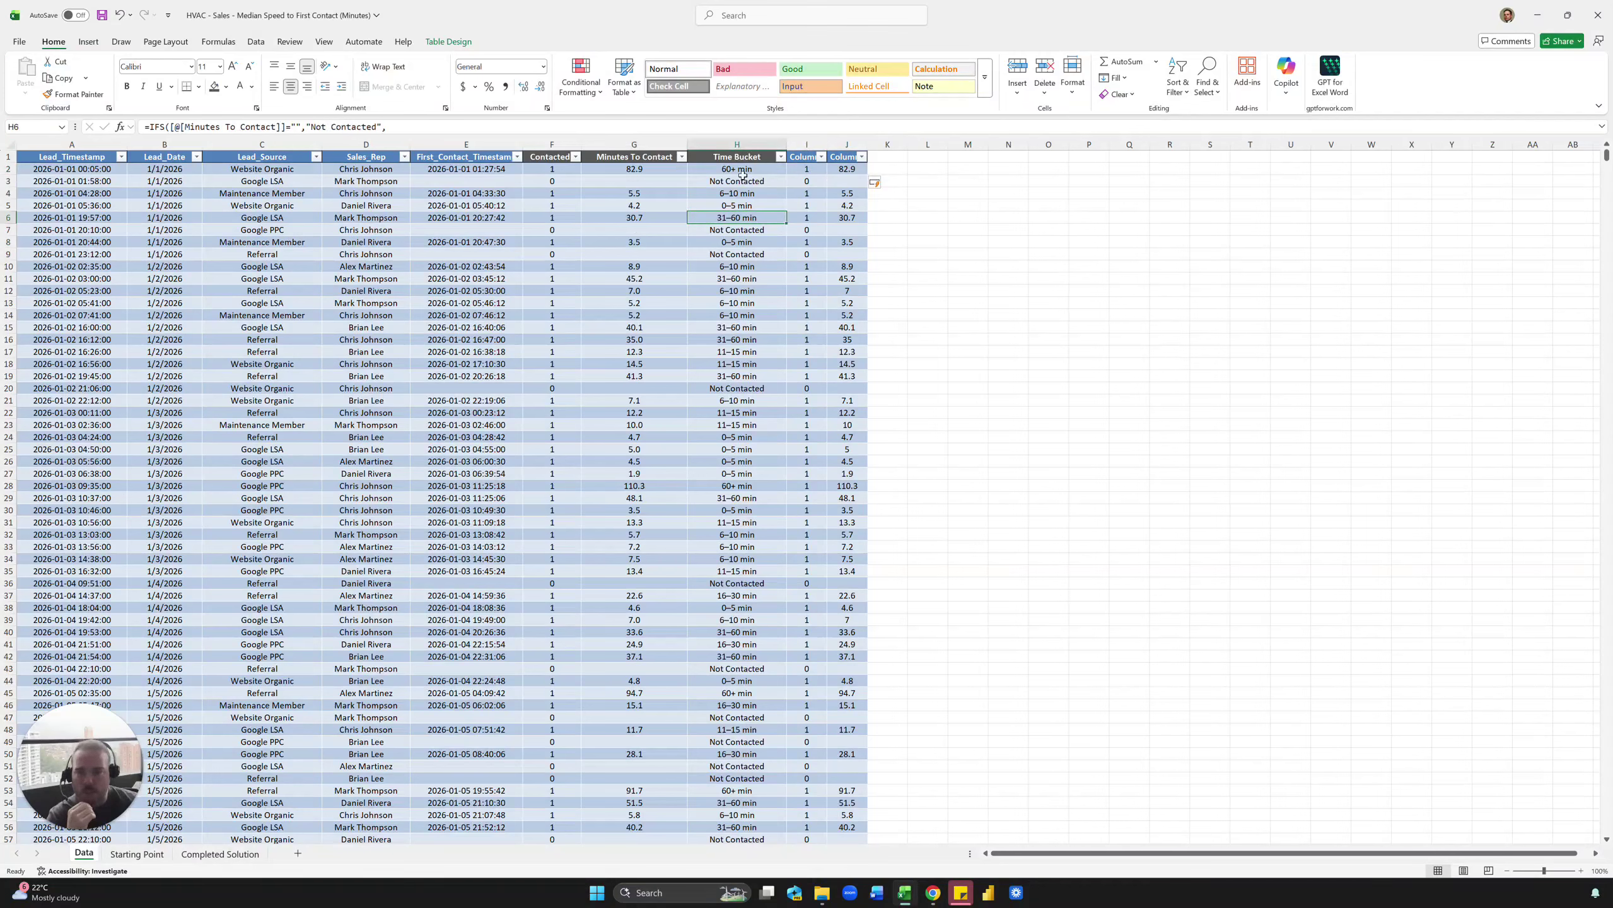
drag(736, 169, 745, 400)
click(739, 279)
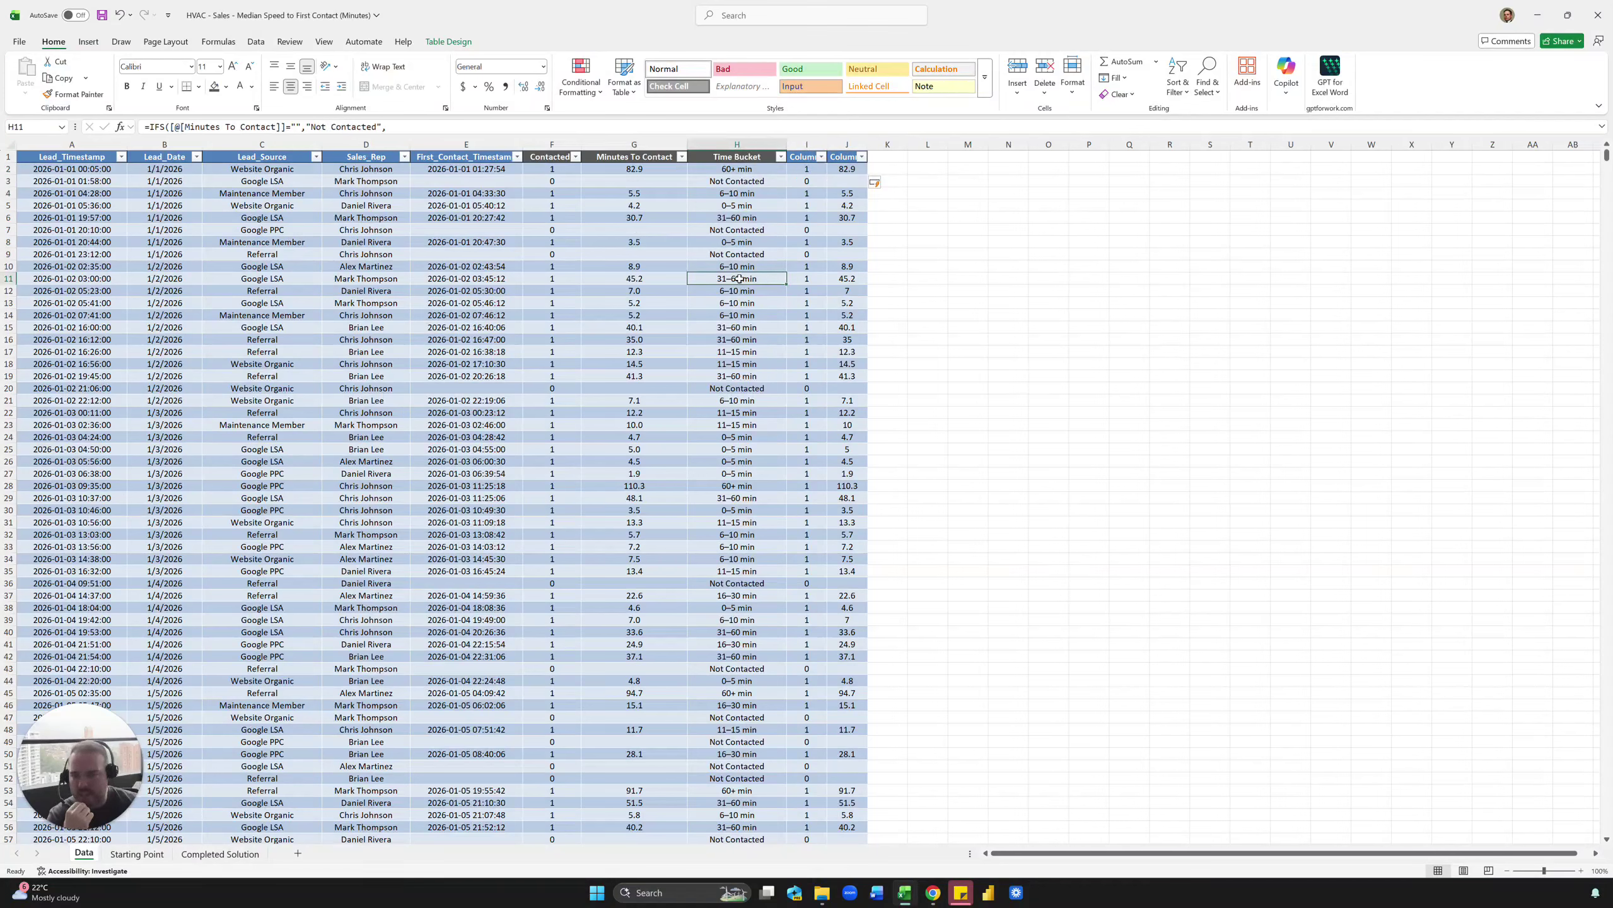
click(739, 192)
drag(737, 169, 737, 468)
click(737, 400)
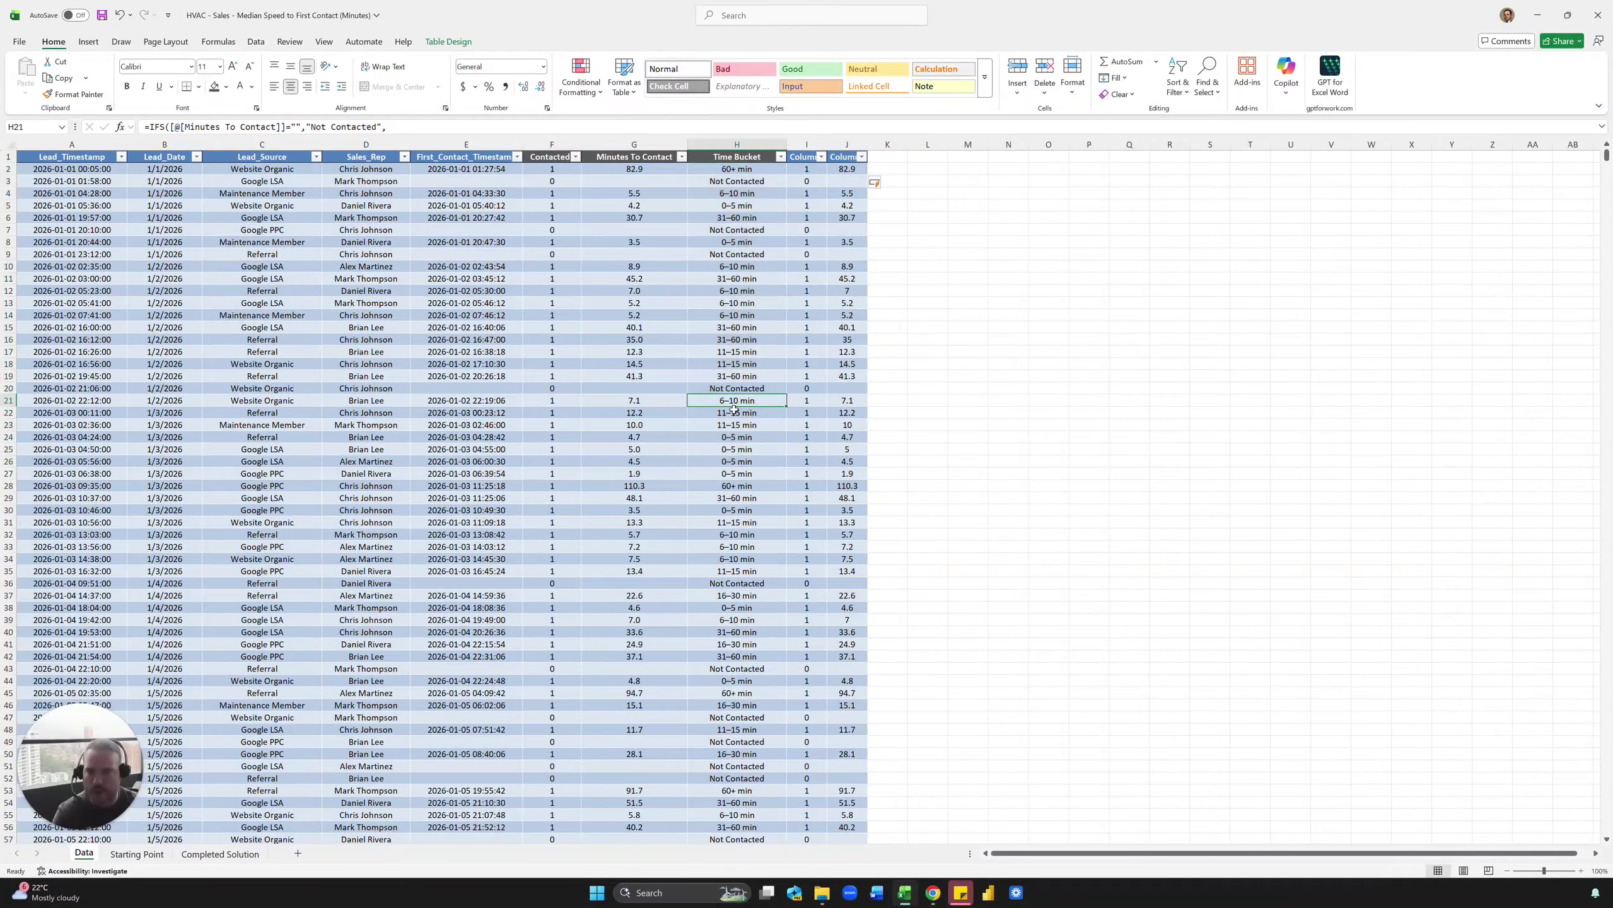
click(737, 254)
click(734, 160)
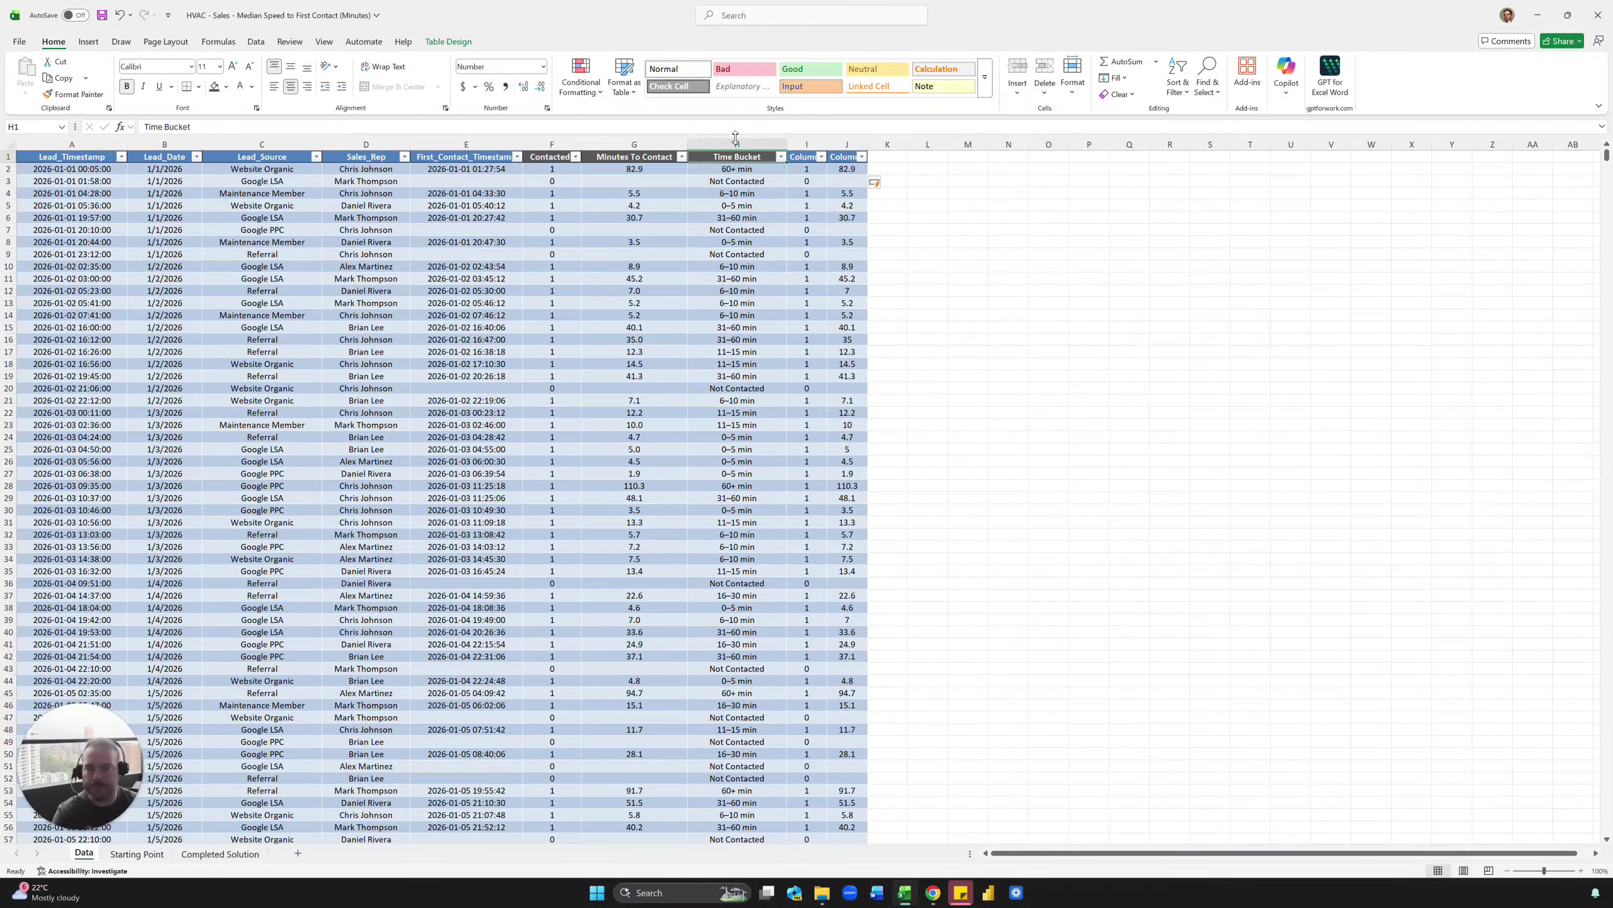
click(734, 208)
click(729, 173)
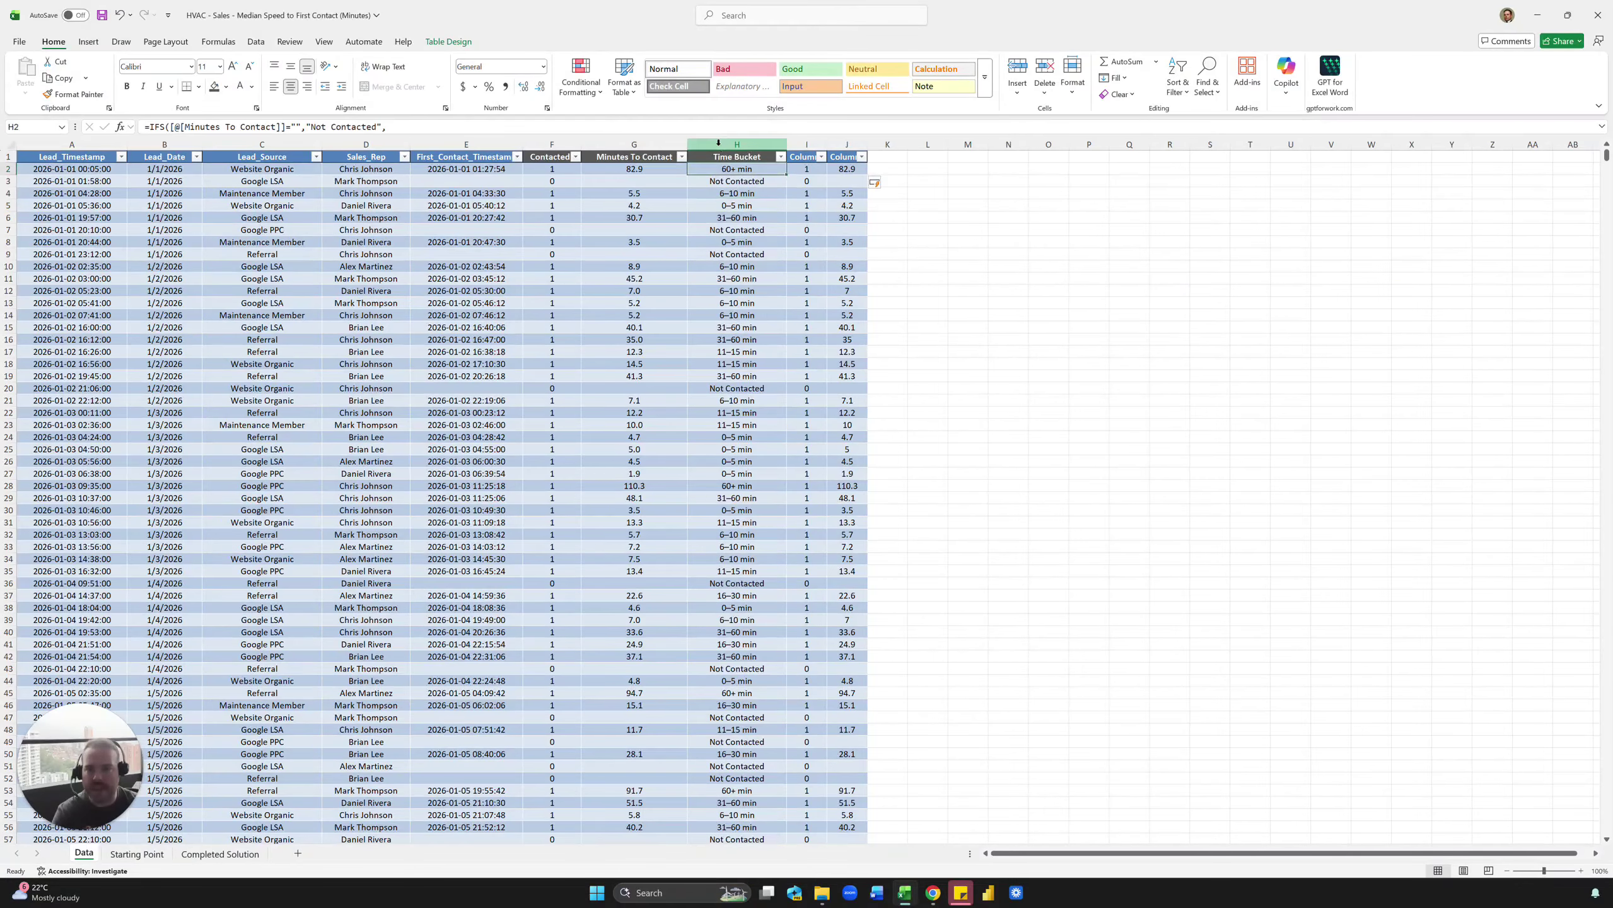
drag(718, 135, 718, 232)
Read H2's IFS thresholds (5, 10, 15, 30, 60 minutes) and its 60+ min label
click(543, 164)
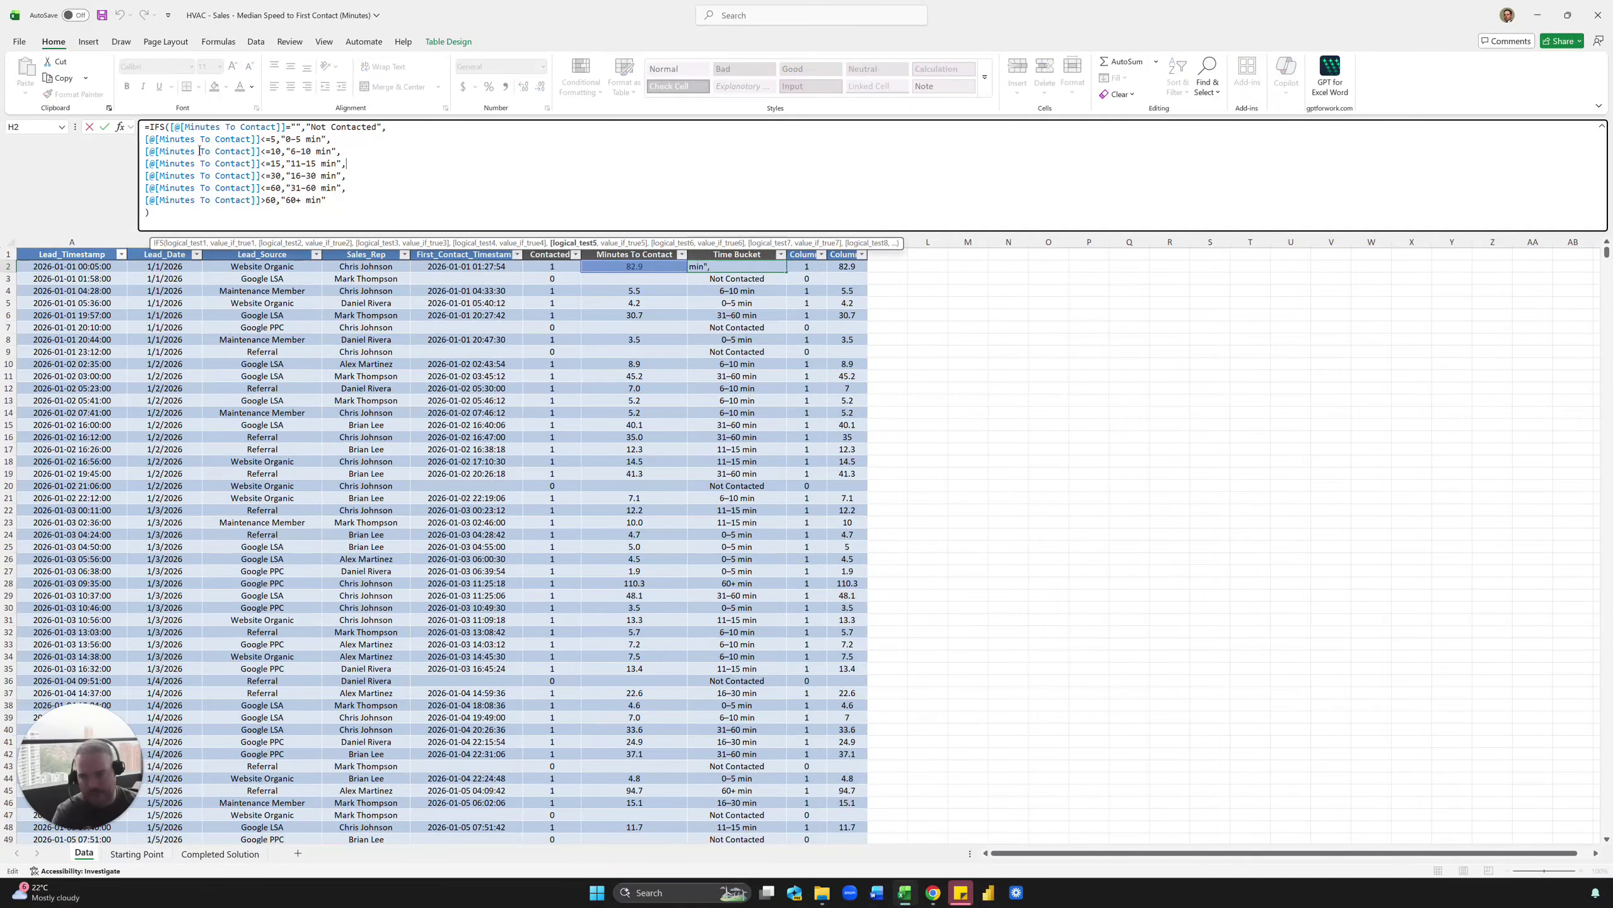
drag(146, 139, 348, 202)
click(349, 202)
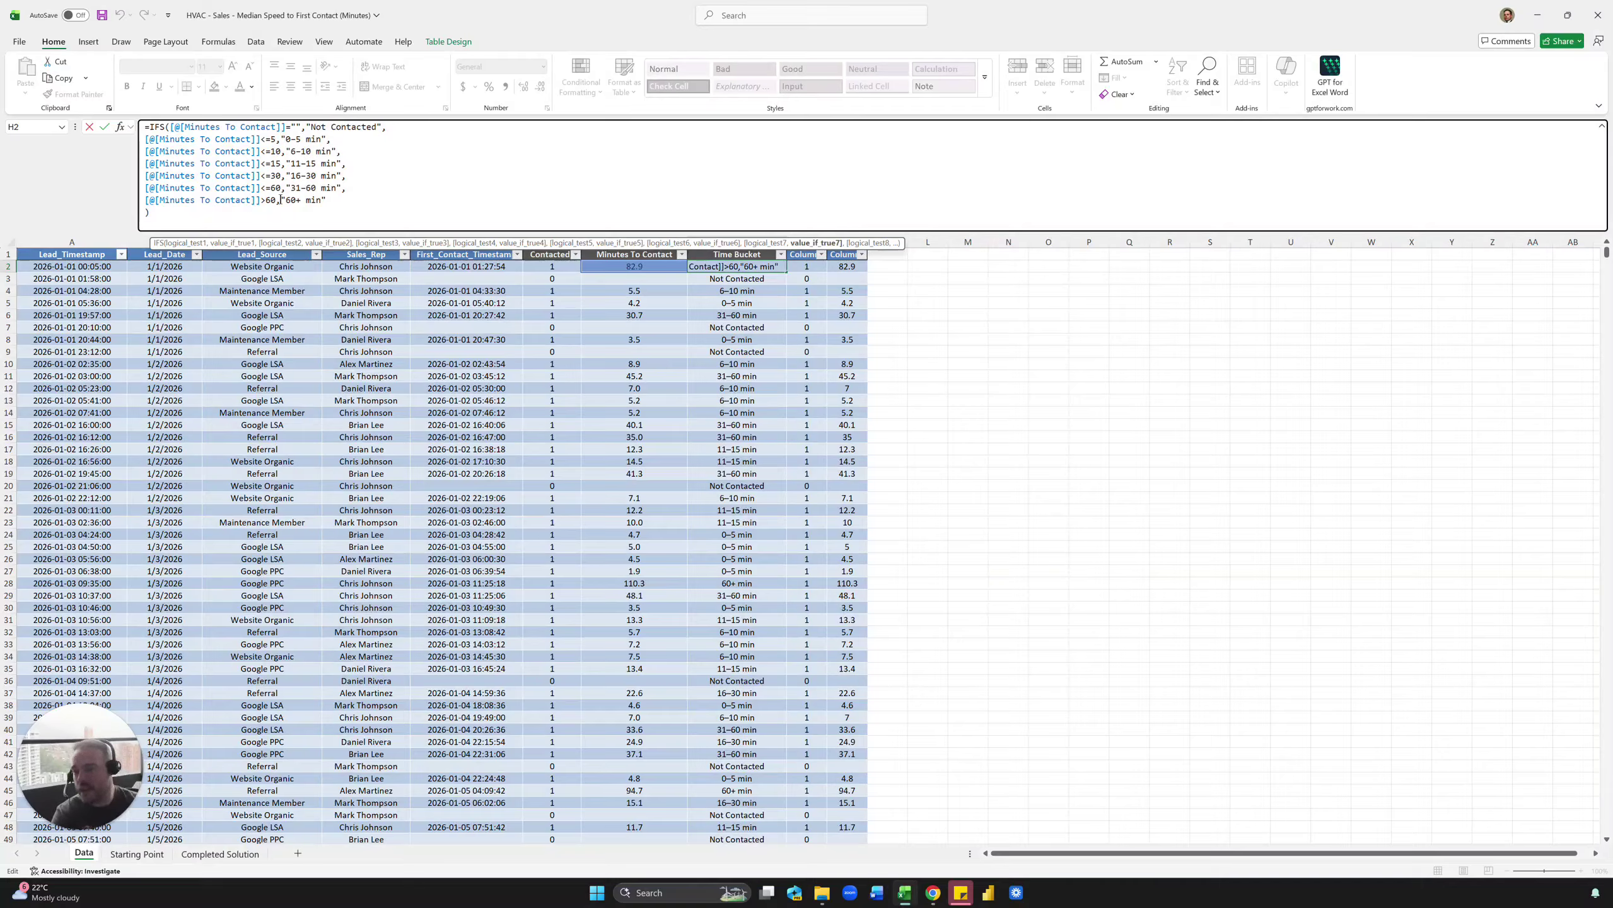
drag(282, 202, 340, 204)
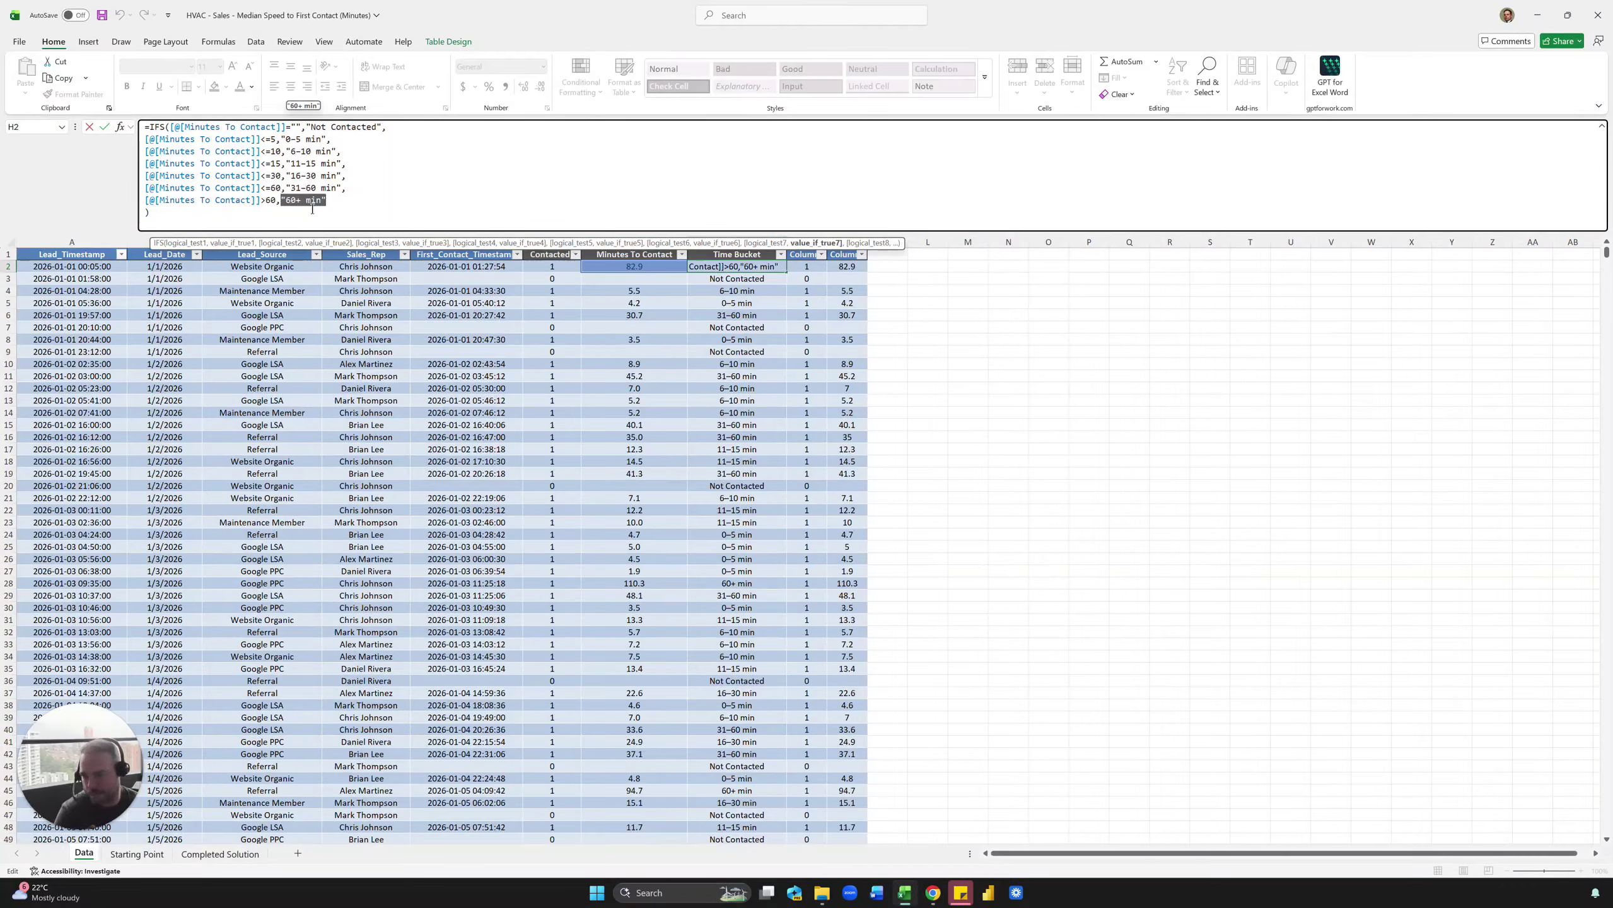
key(Return)
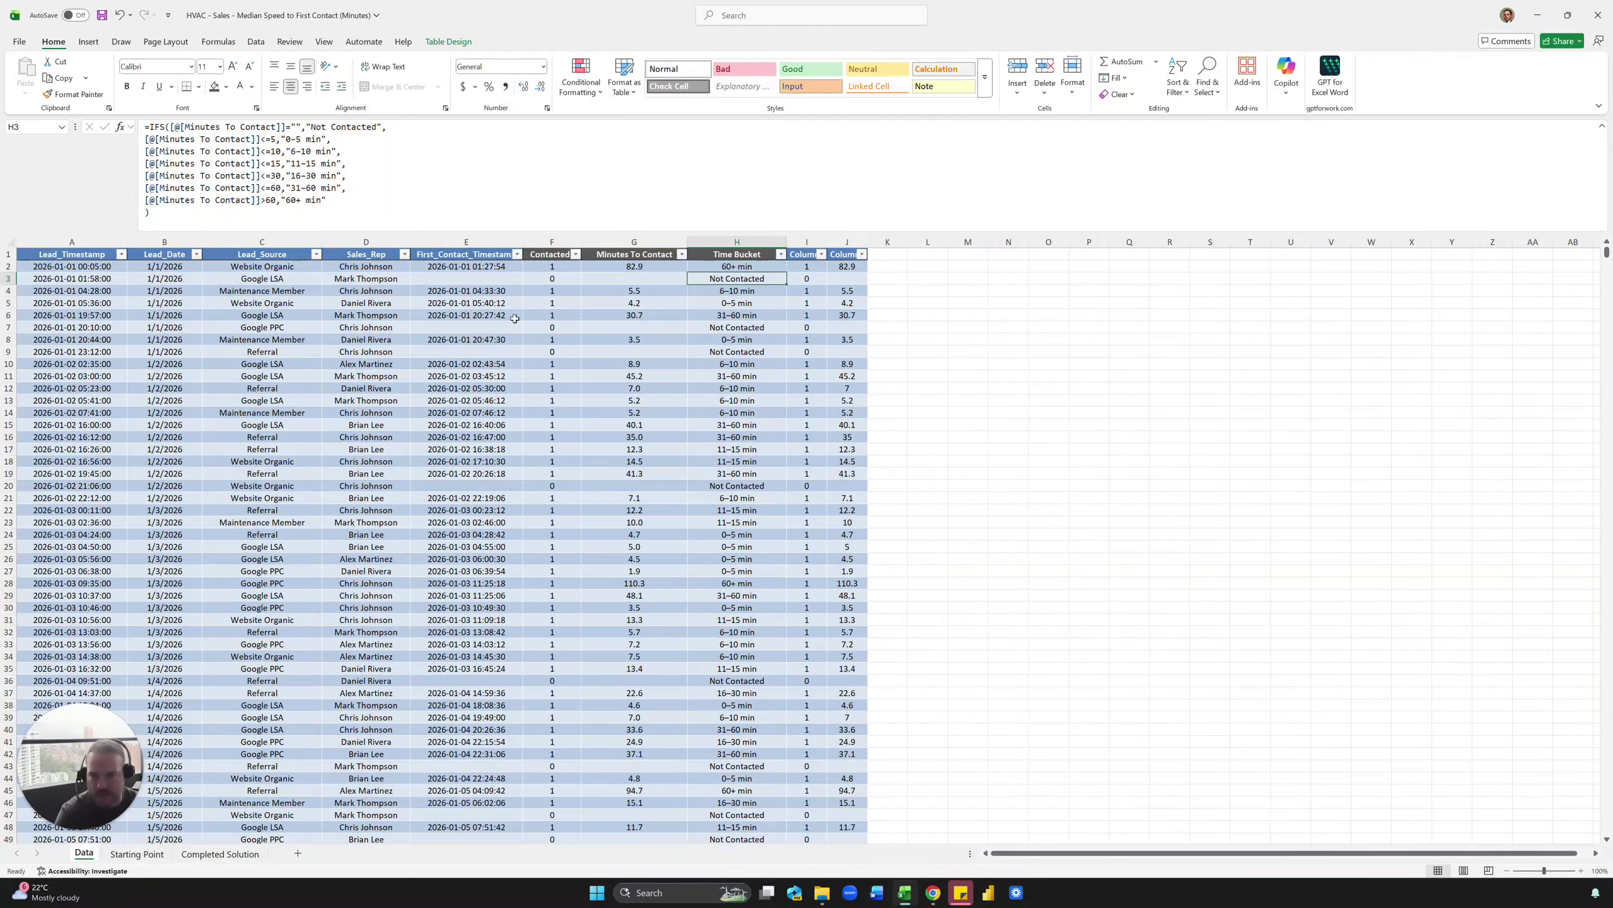
Inspect Time Bucket, timestamp and G7 Minutes To Contact cells, and shrink the formula bar to one line
click(751, 352)
click(749, 340)
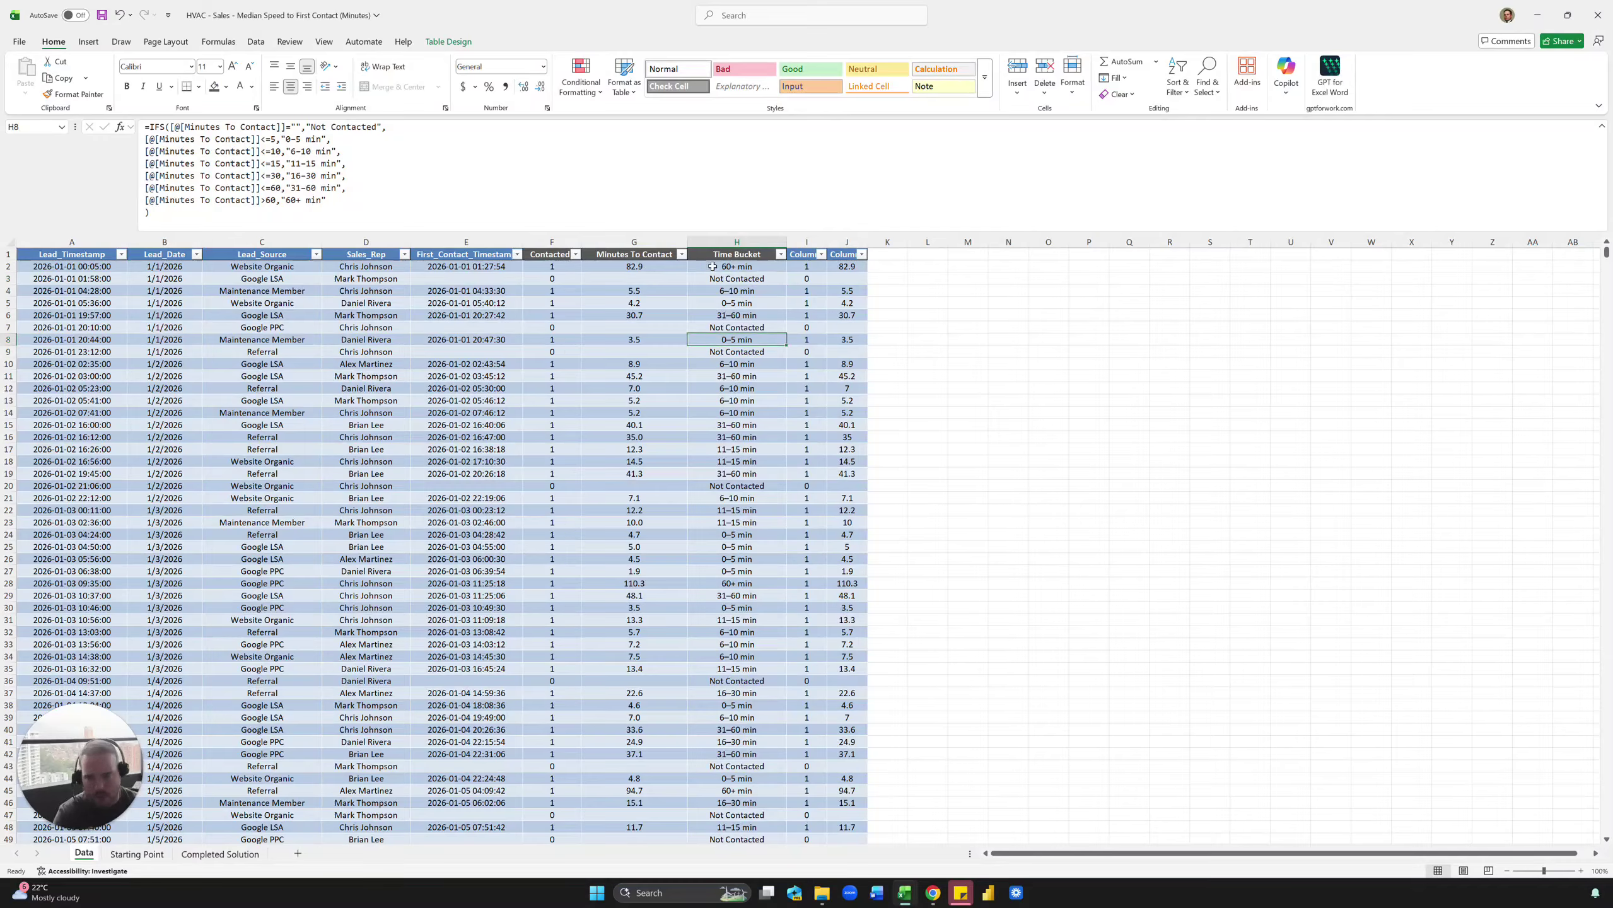
click(472, 241)
ctrl+click(235, 242)
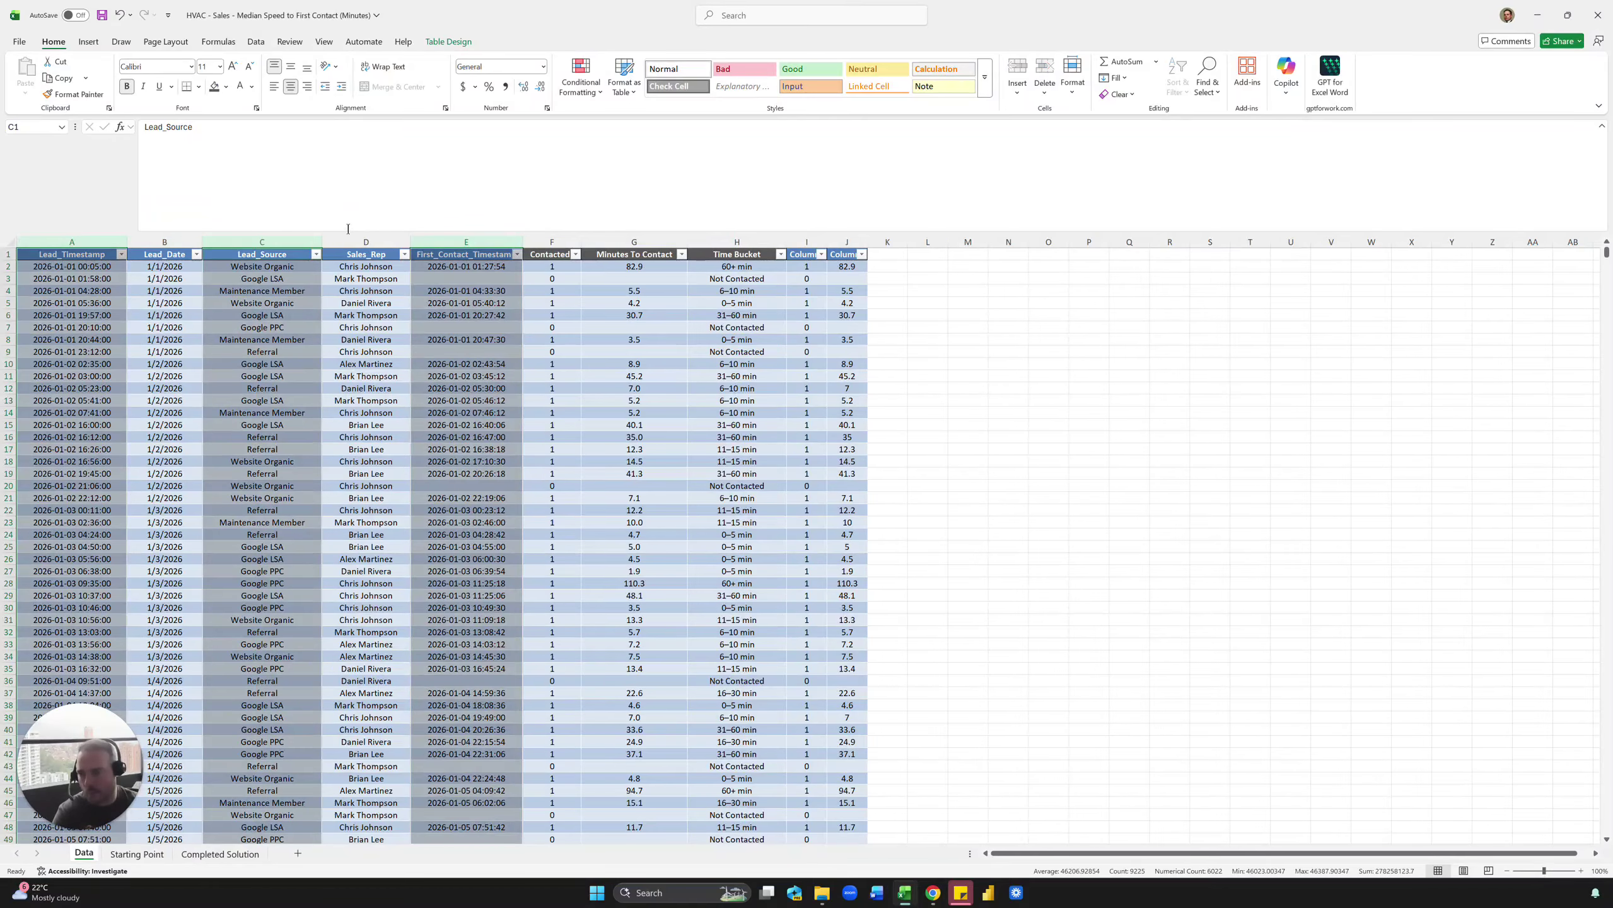
ctrl+click(365, 242)
click(361, 288)
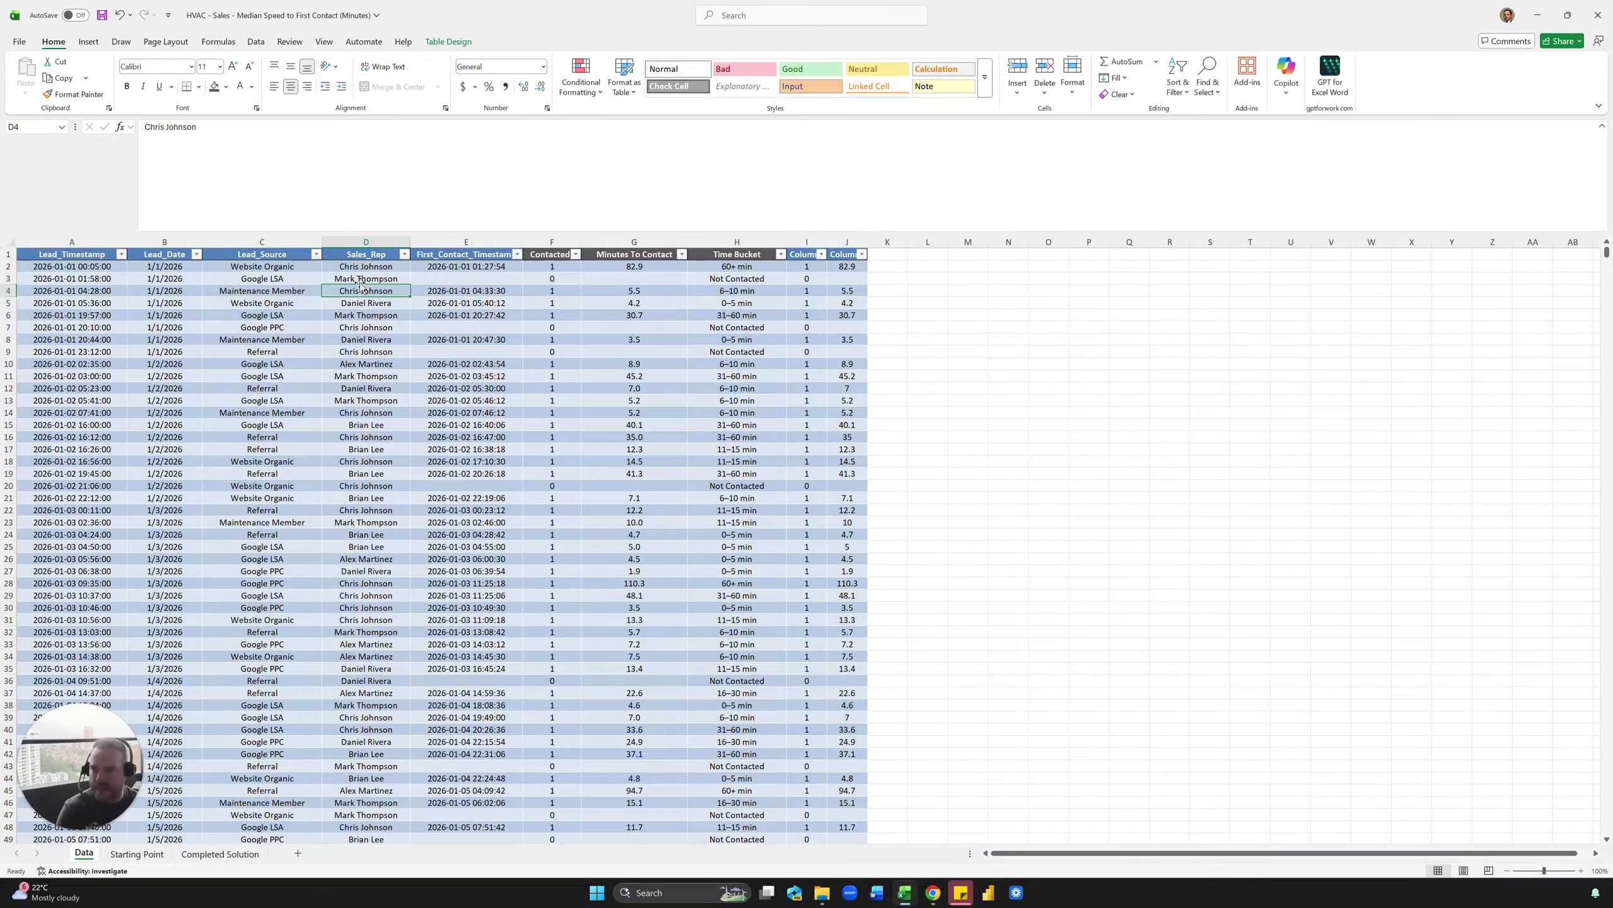
click(466, 279)
drag(457, 235, 457, 137)
key(Down)
key(Down)
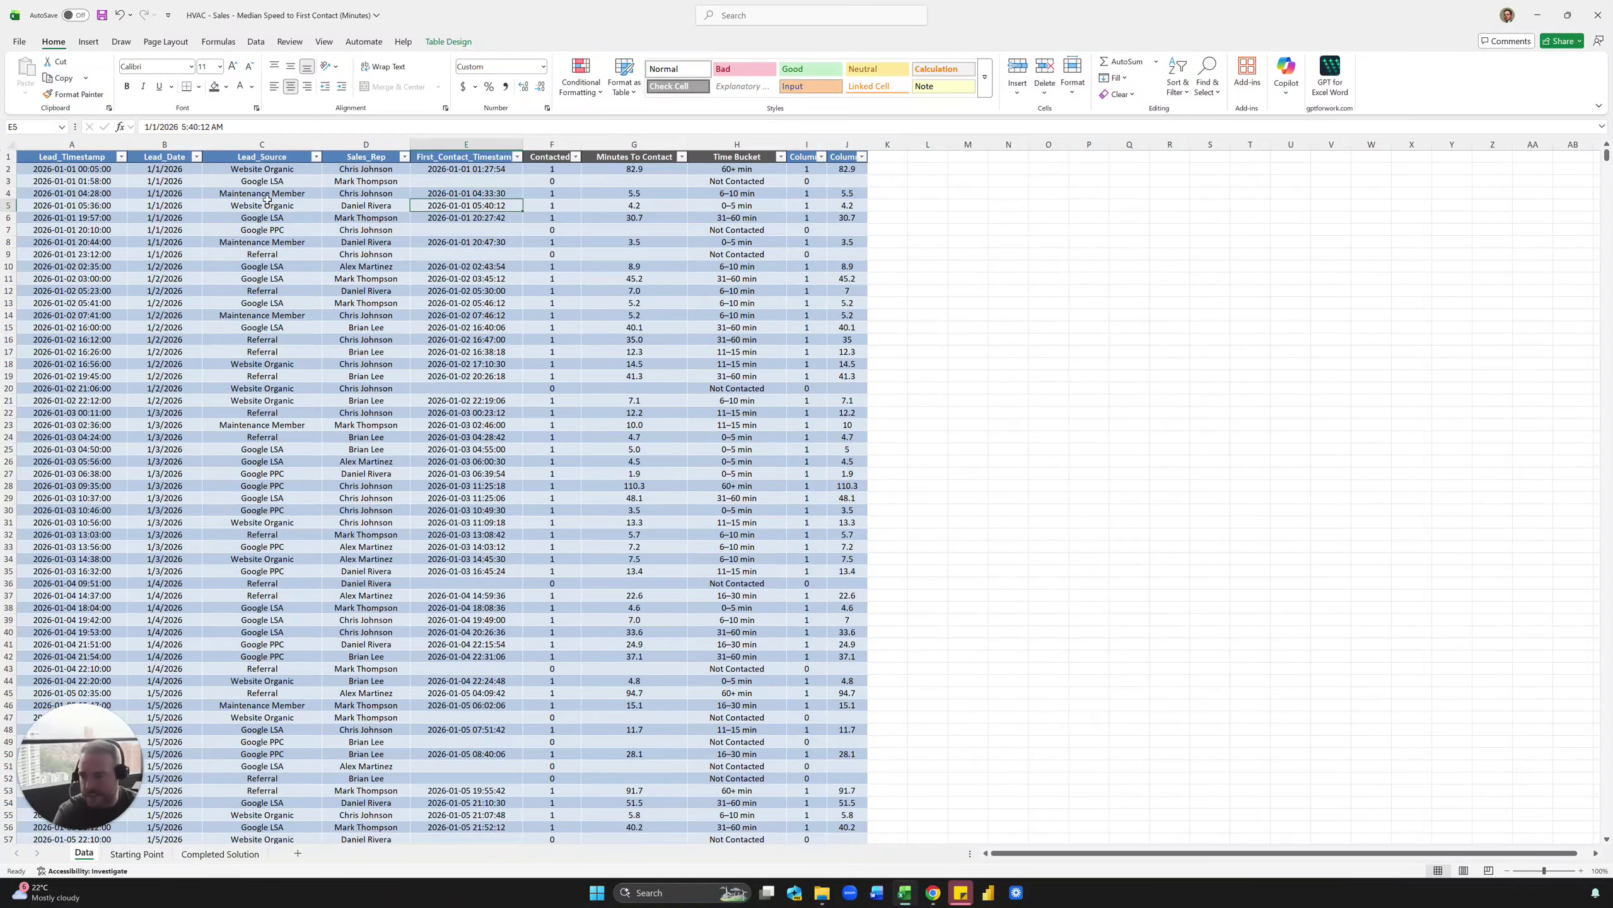
click(640, 233)
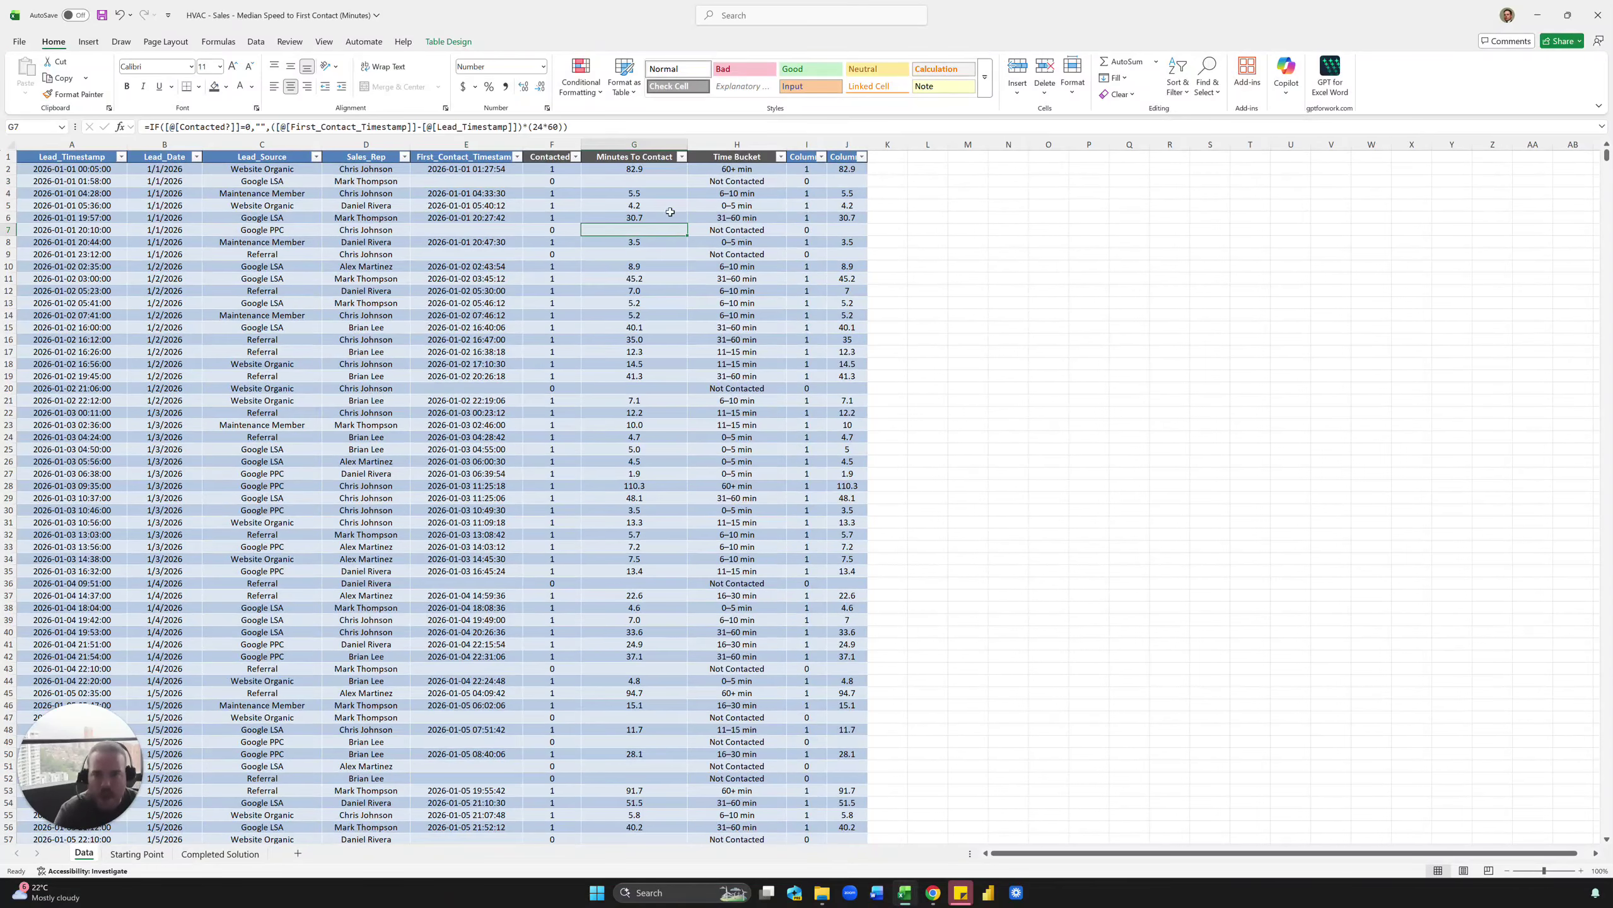
Look over the Sales Rep list on Completed Solution, then go to the Starting Point sheet
click(220, 854)
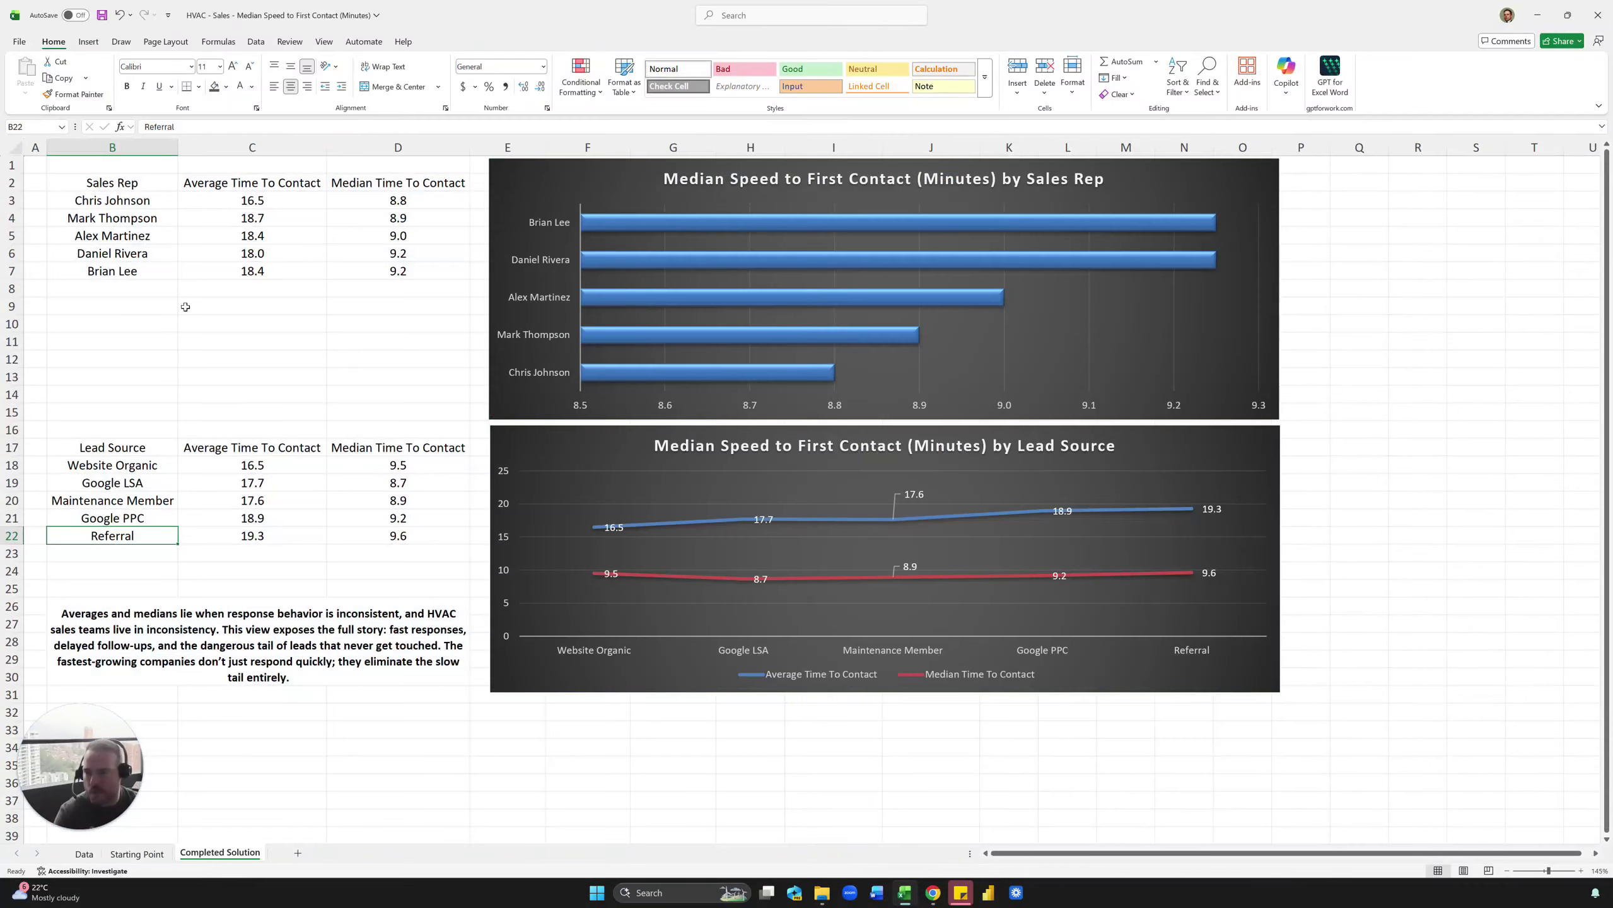
drag(126, 167, 133, 249)
click(137, 236)
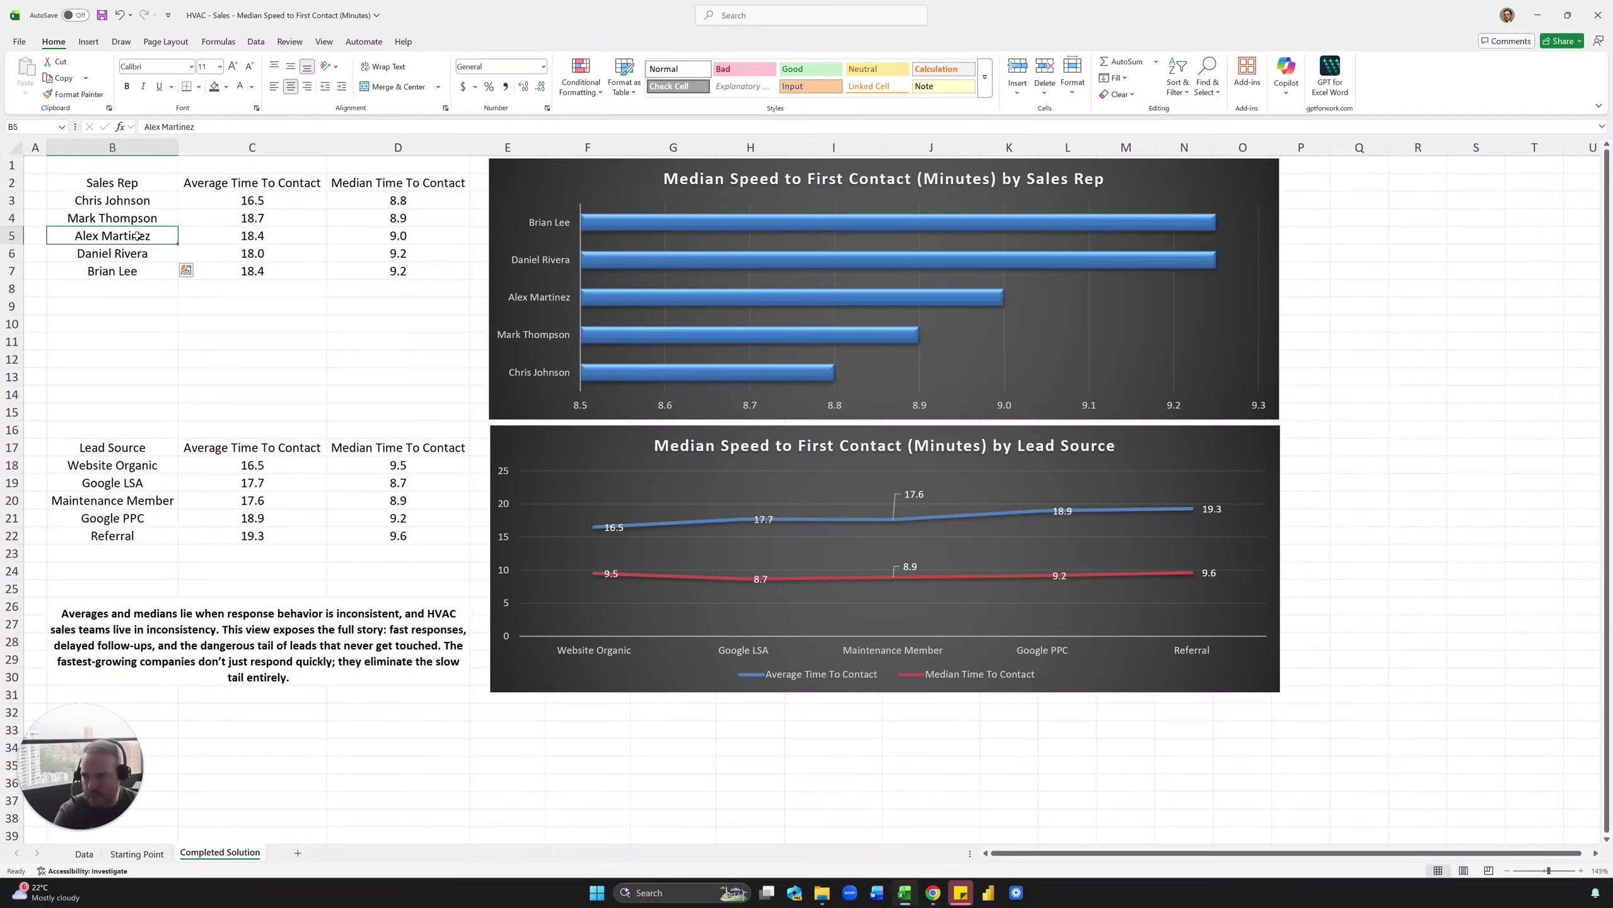
drag(138, 185, 143, 271)
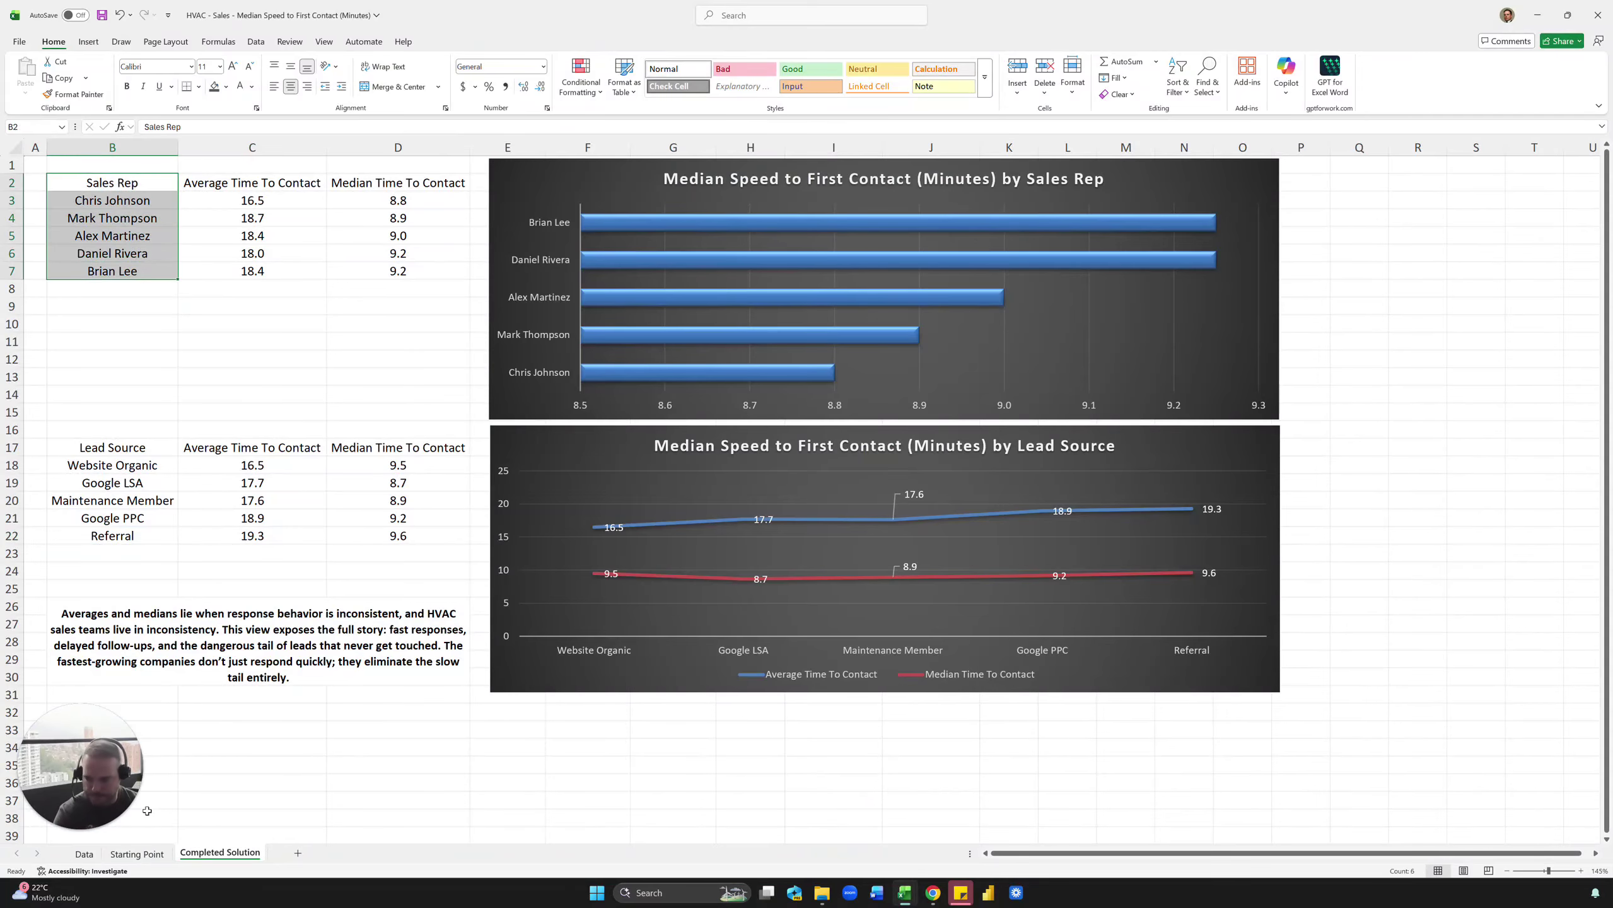
click(136, 853)
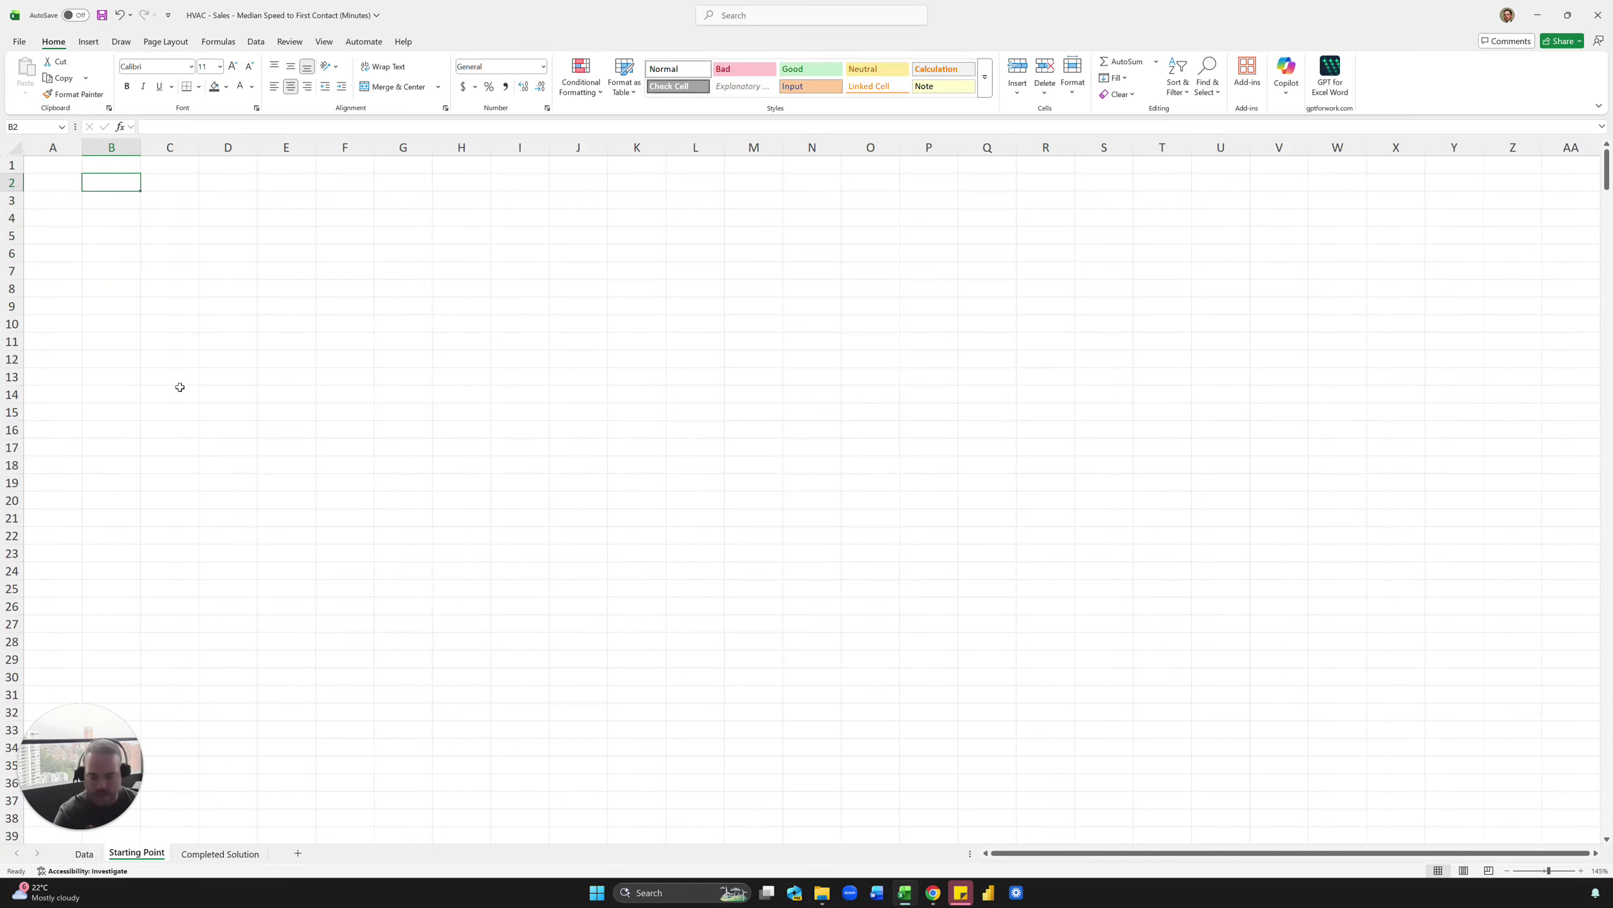
Head B2 'Sales Rep' and enter =UNIQUE(tbl[Sales_Rep]) in B3 to list the reps
text(Sales Rep)
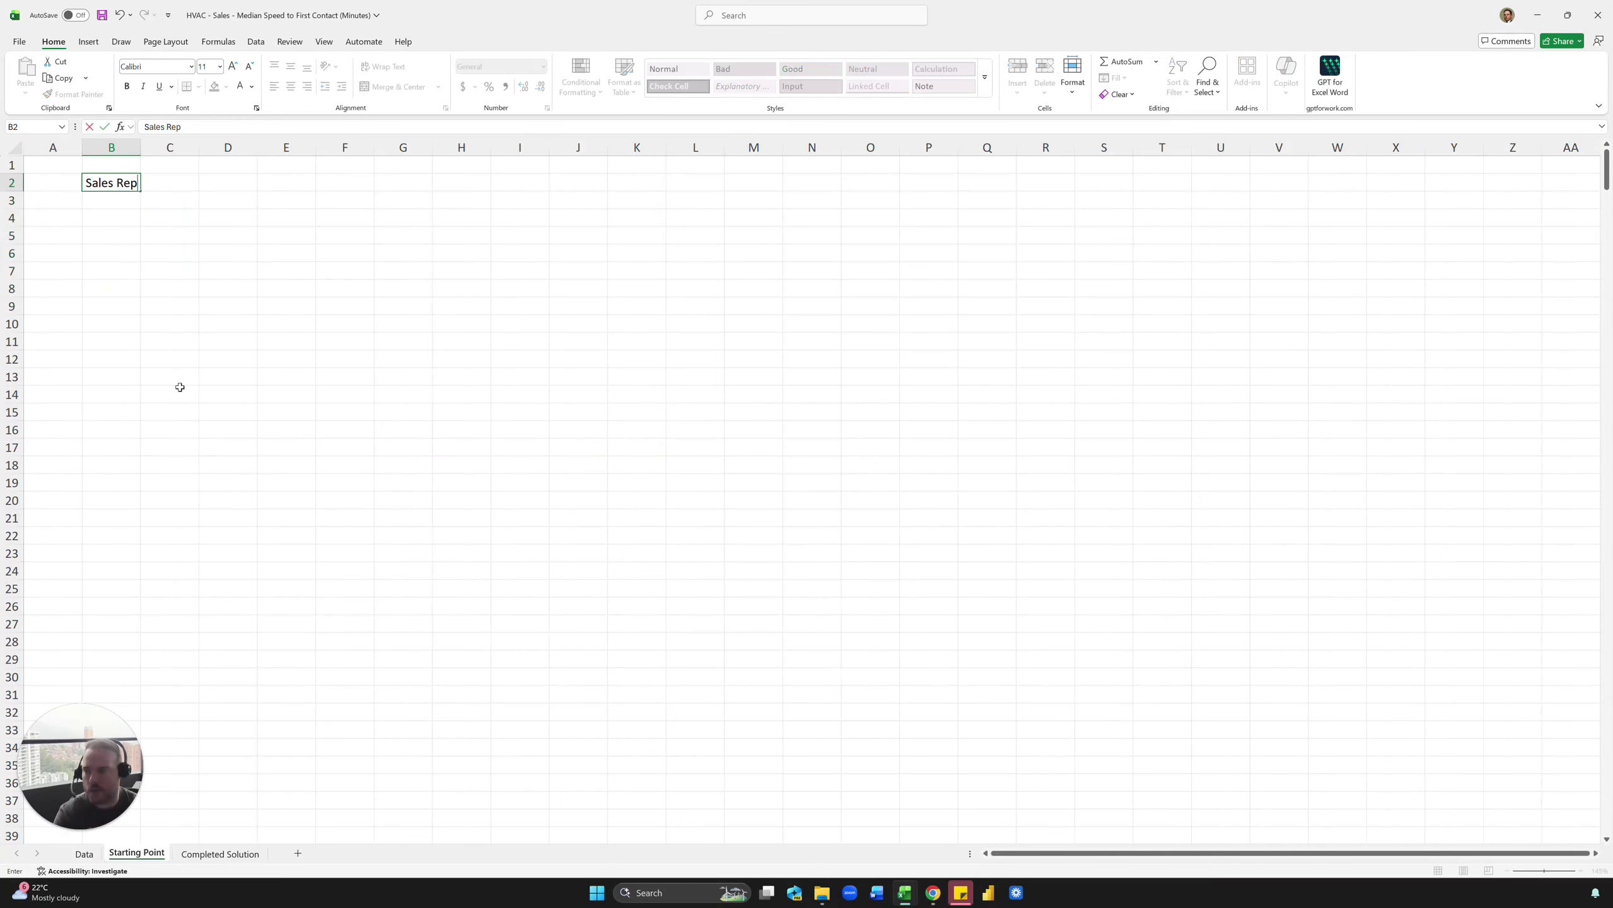
key(Return)
text(=UNIQUE()
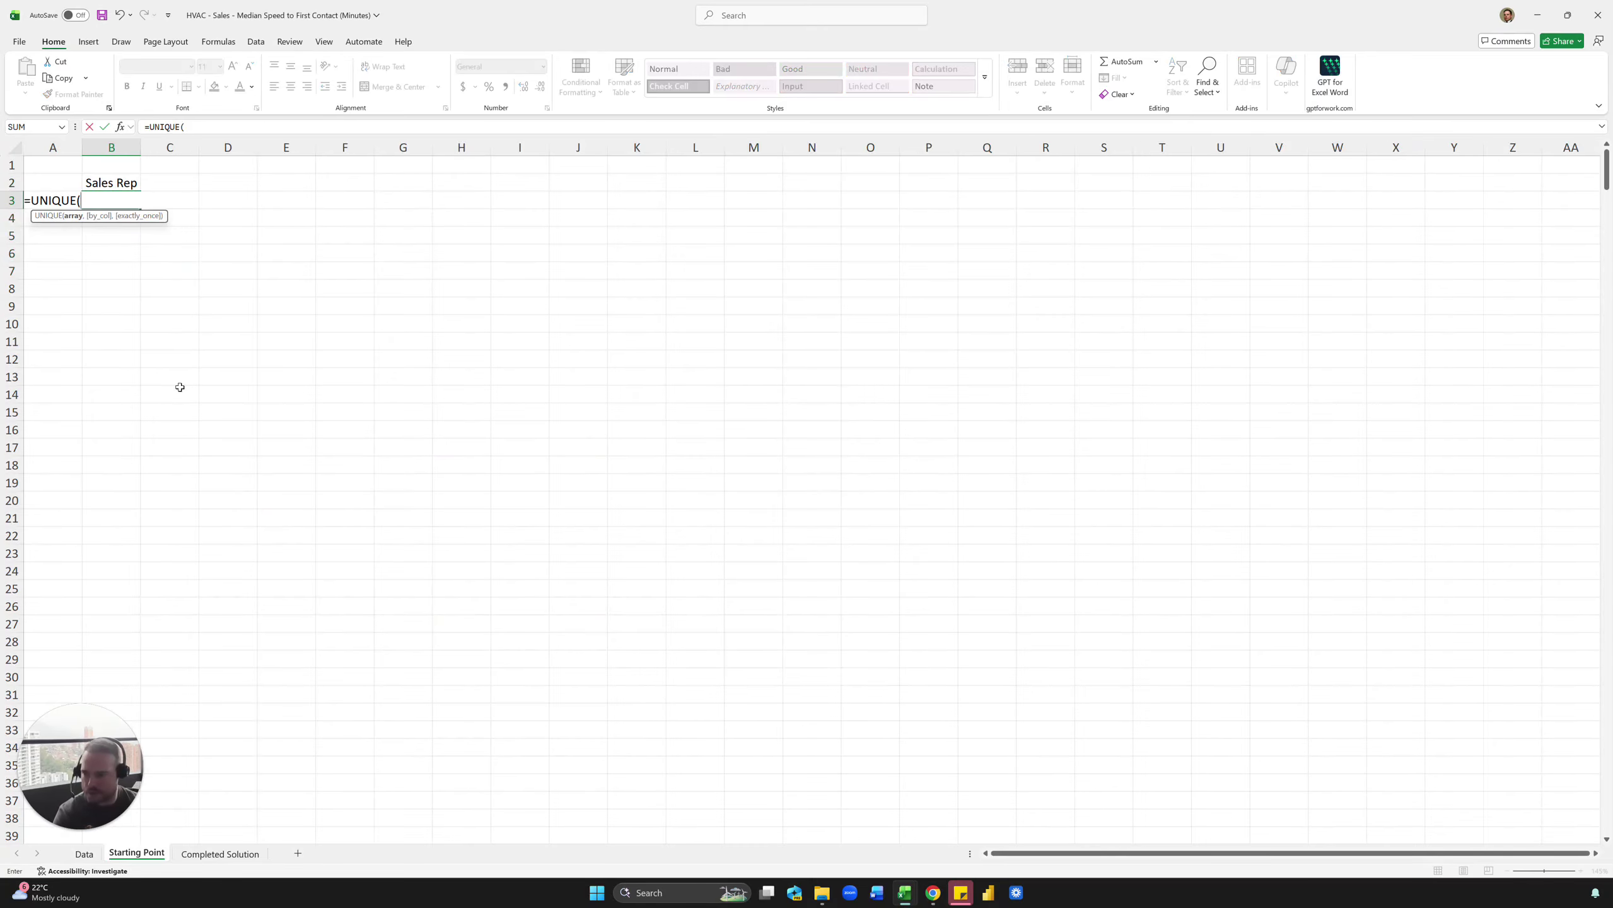
click(84, 854)
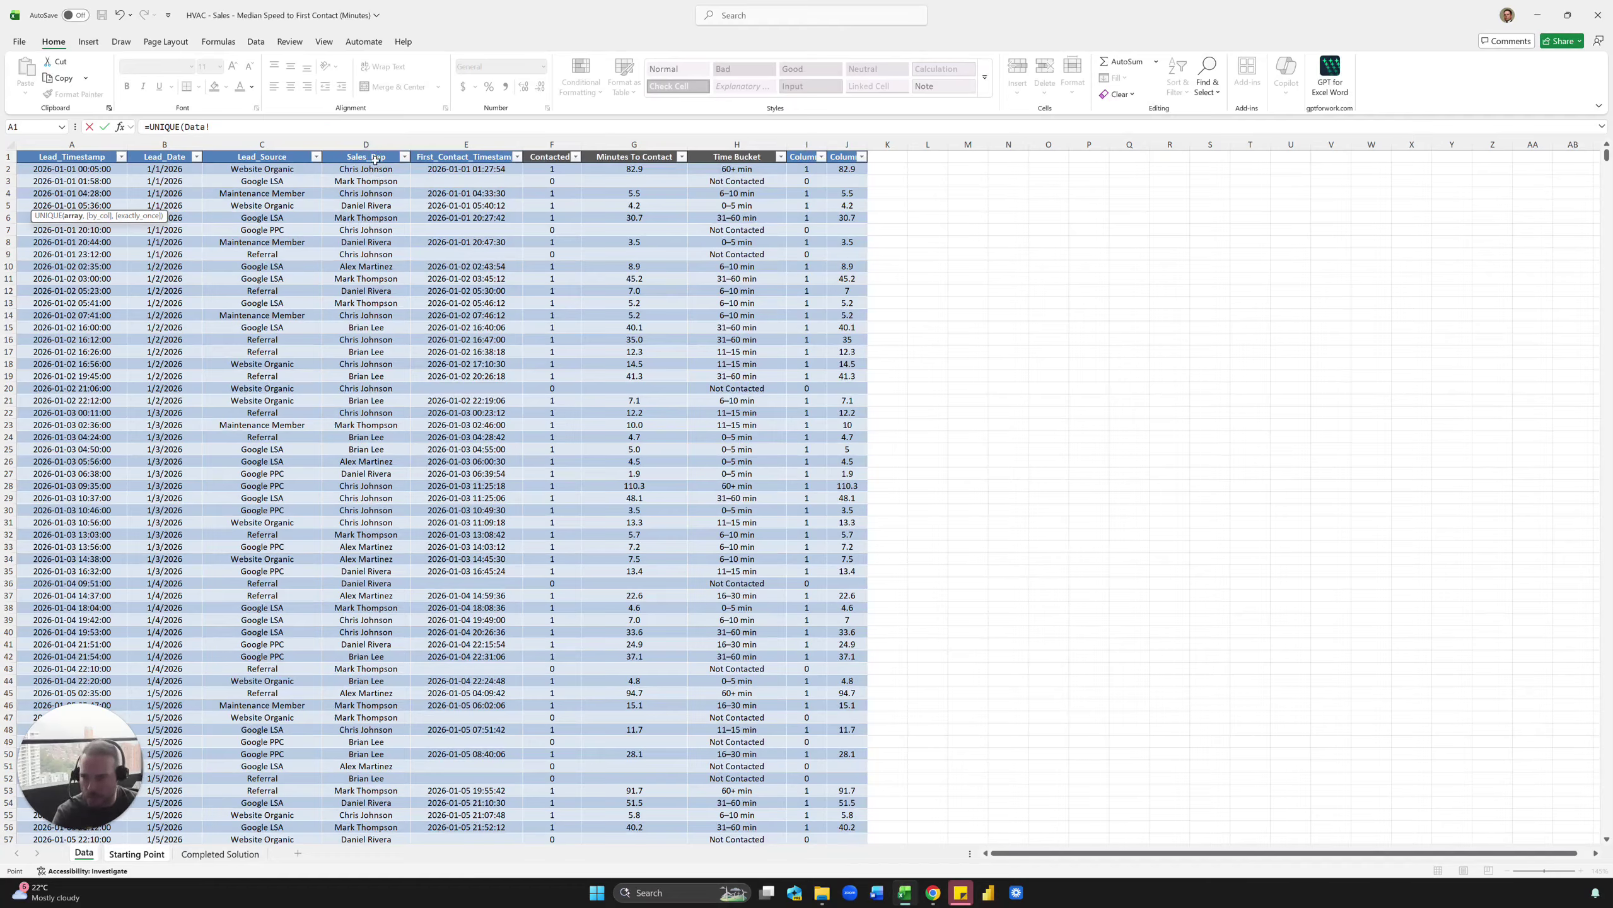
click(374, 150)
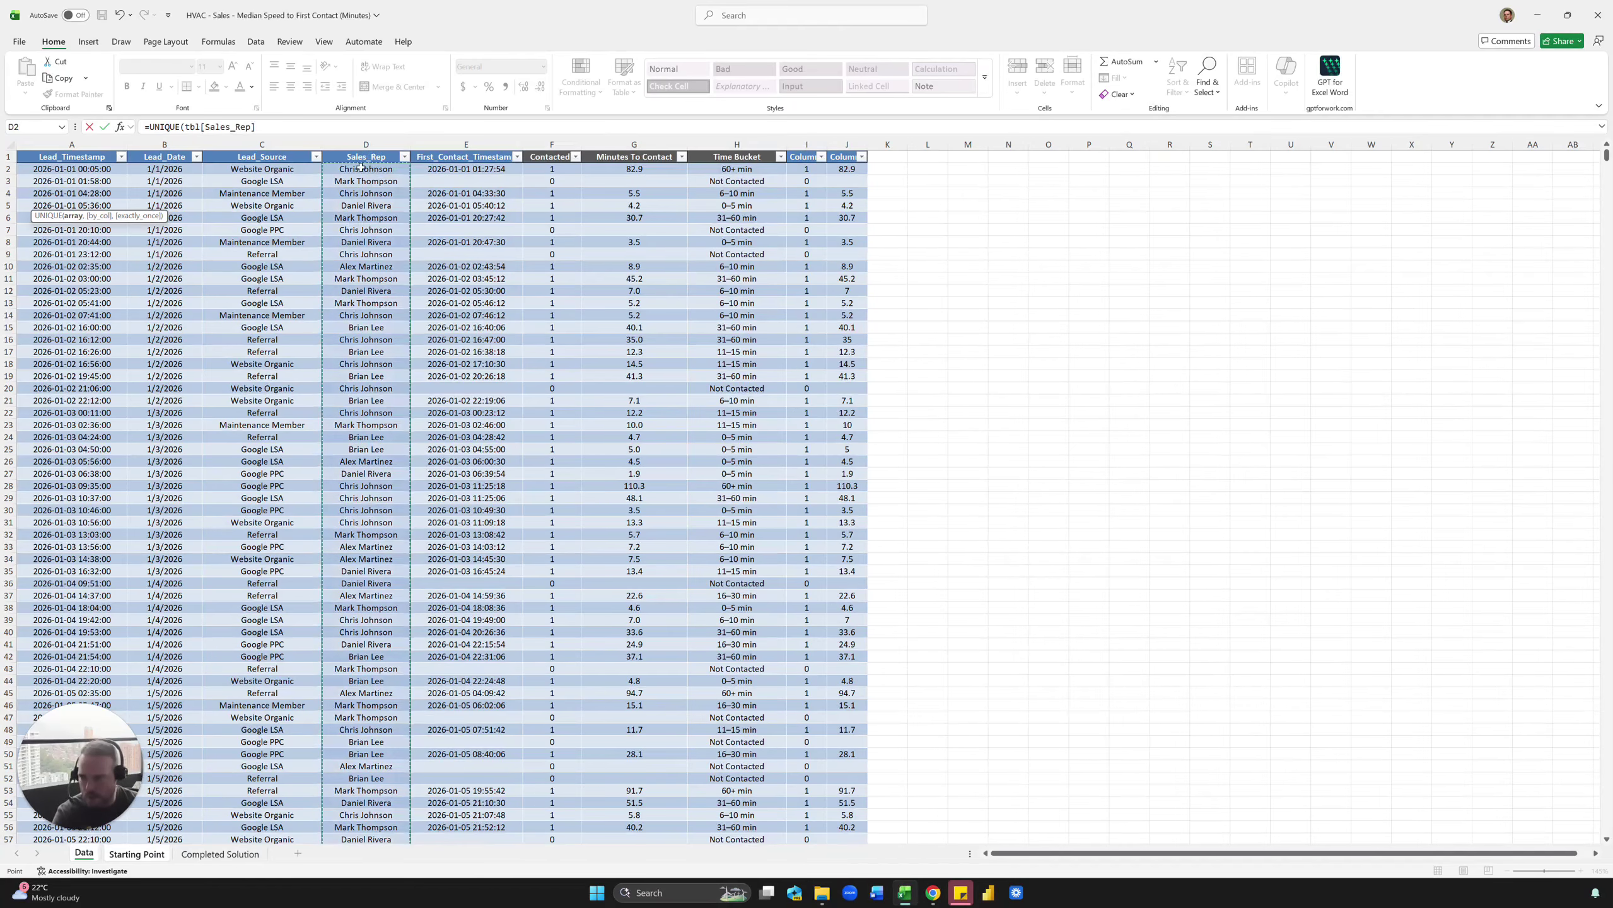
click(284, 126)
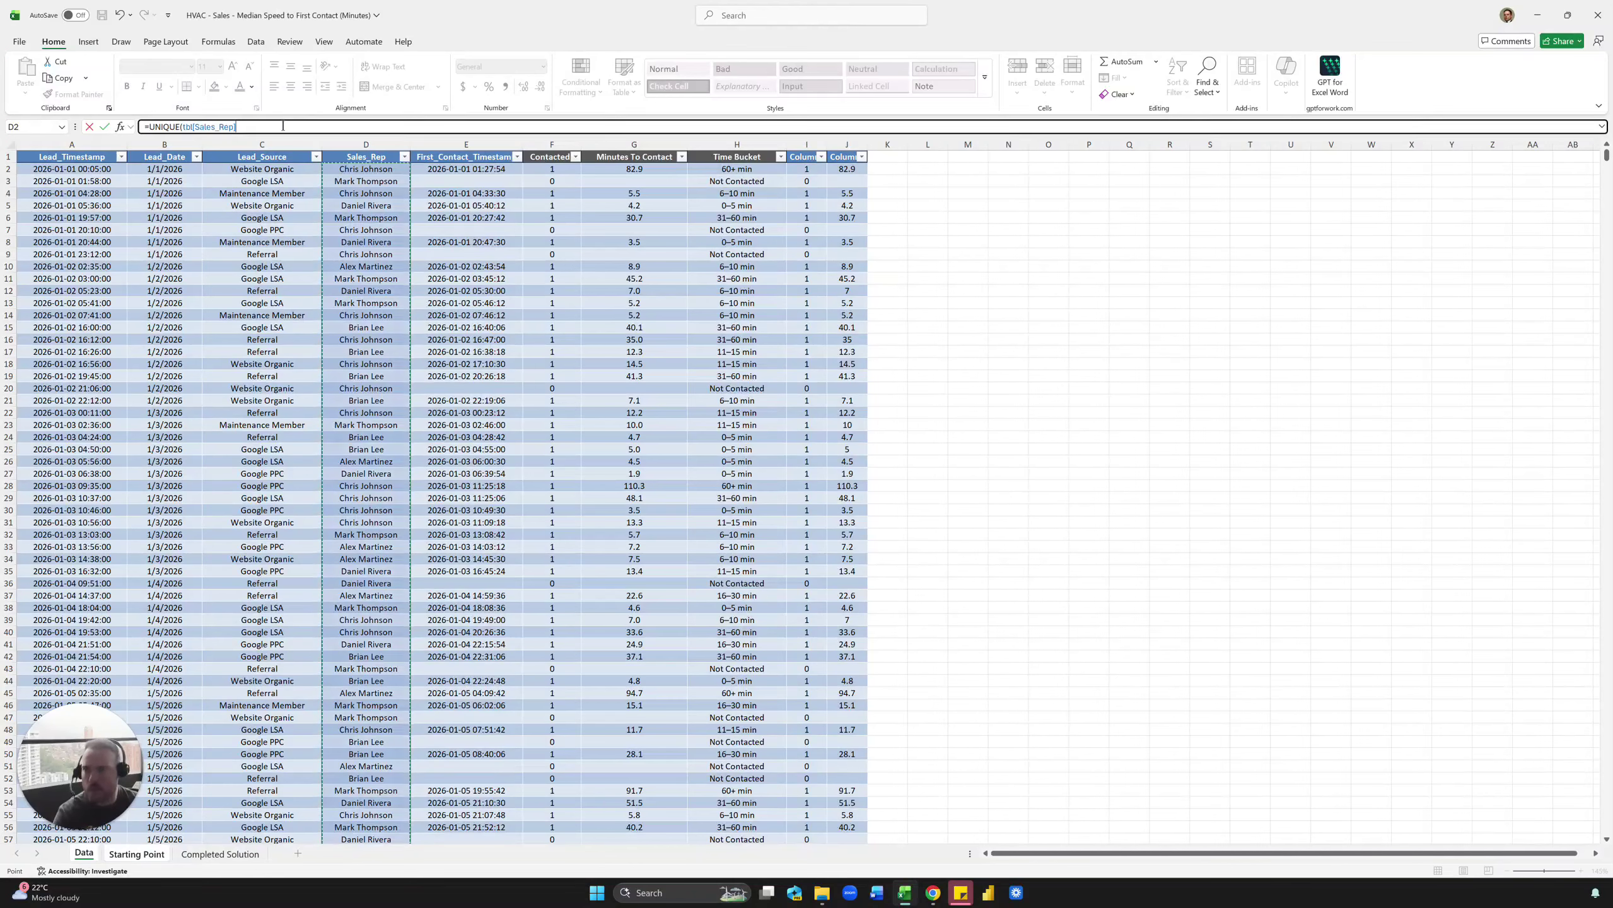
key(Return)
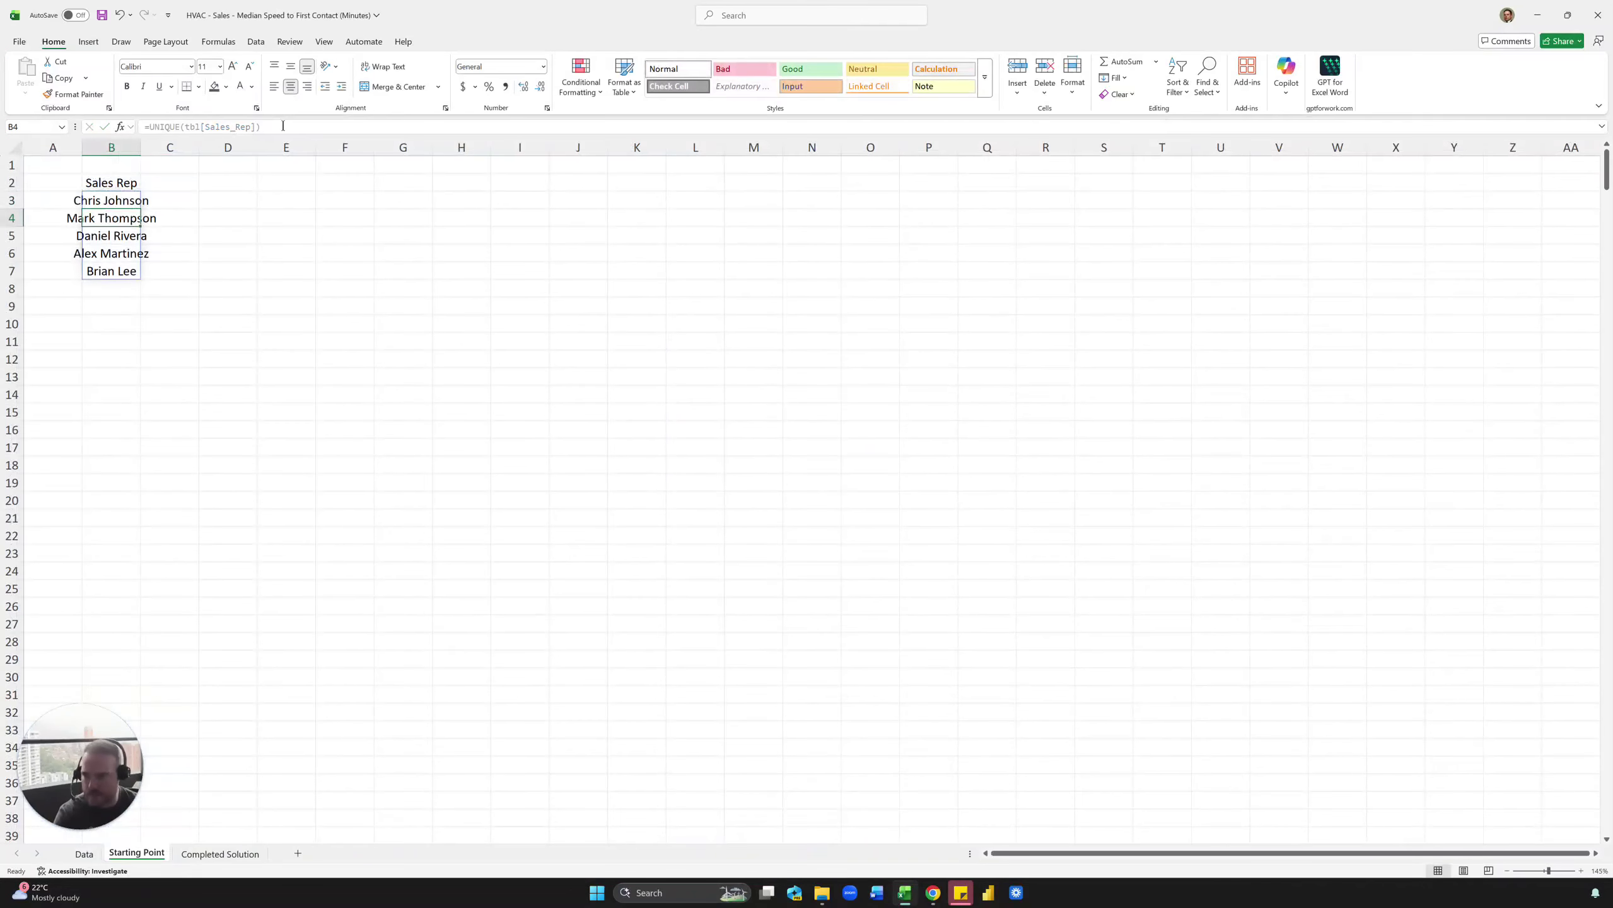
Select the spilled rep names and AutoFit column B to them
key(Up)
key(ctrl+shift+Down)
key(ctrl+c)
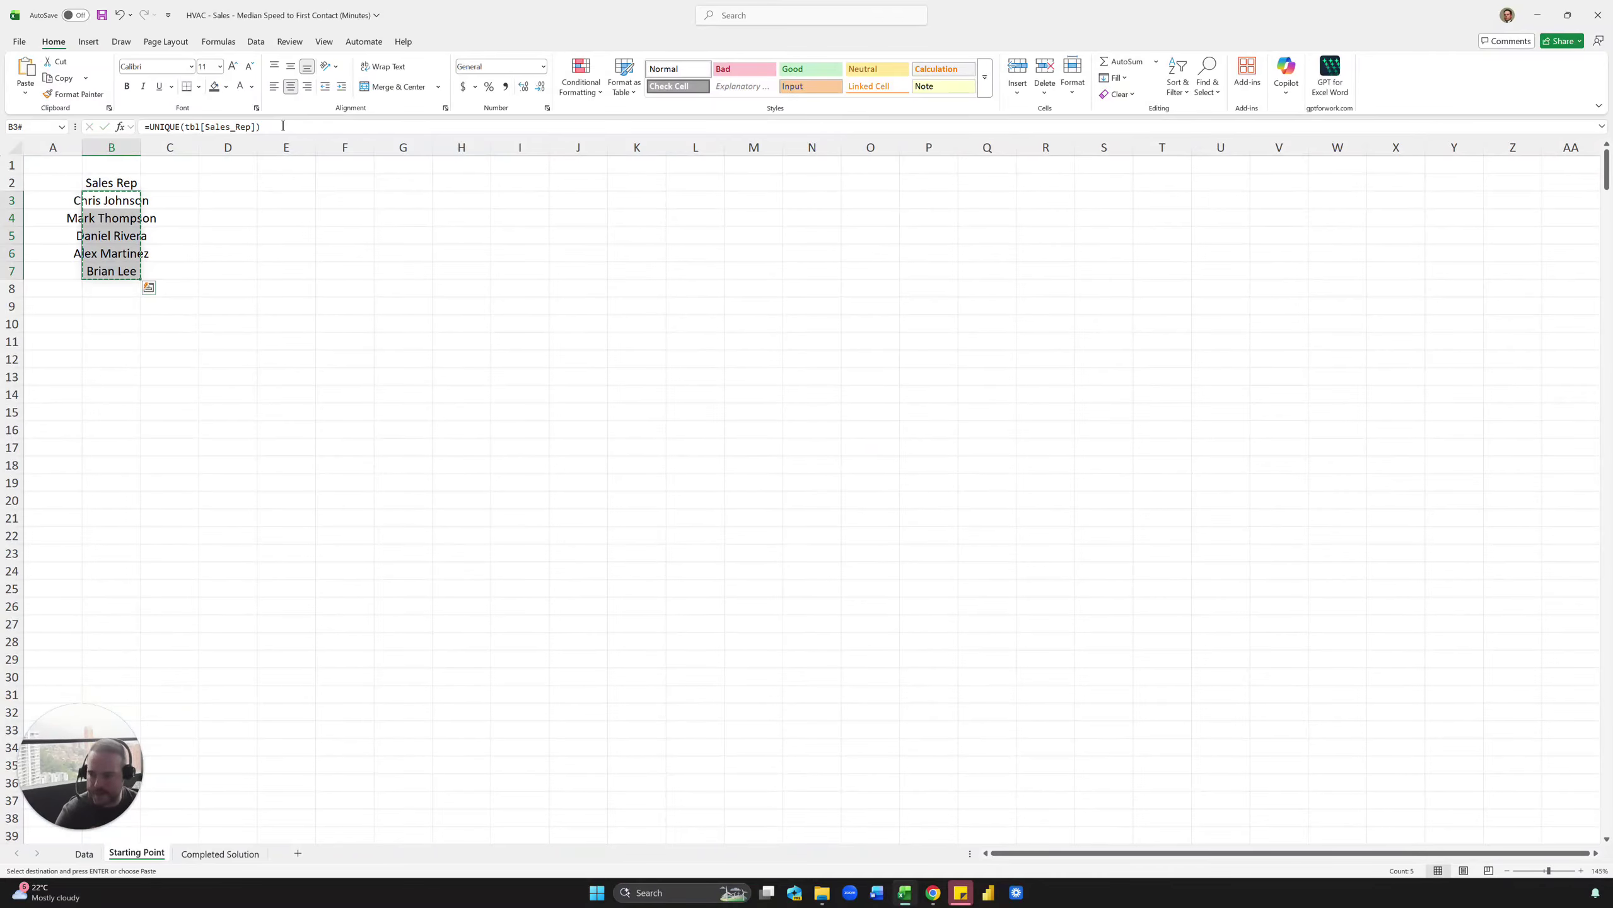
key(Escape)
click(291, 185)
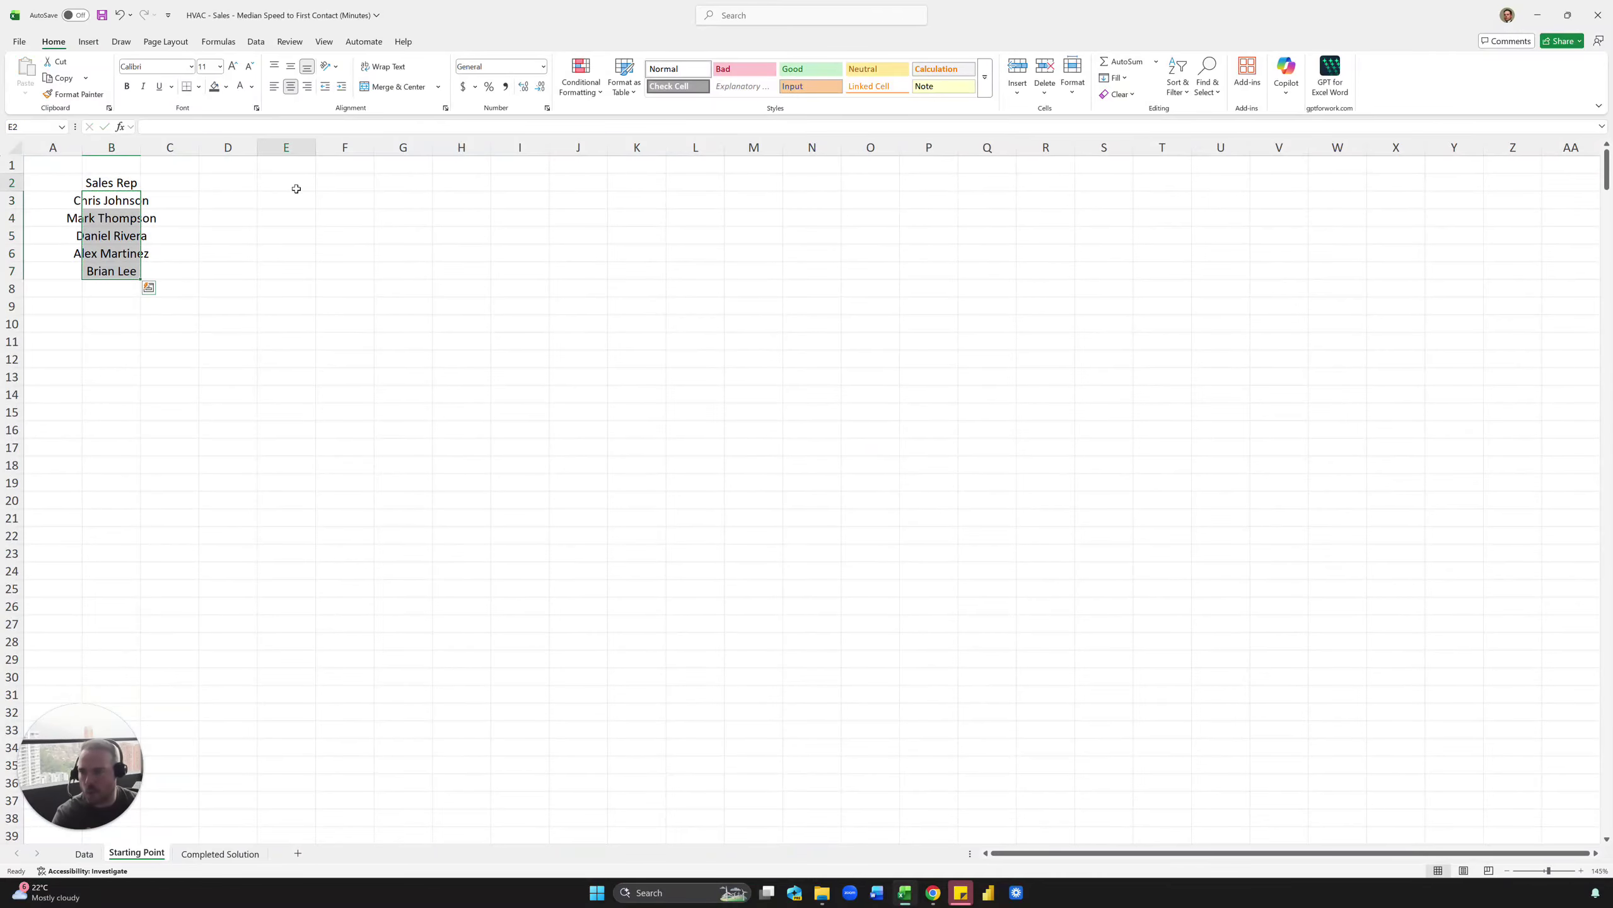
double_click(140, 148)
Add 'Average Time to Contact' and 'Median Time to Contact' headings in C2:D2 and AutoFit columns C:D
click(191, 177)
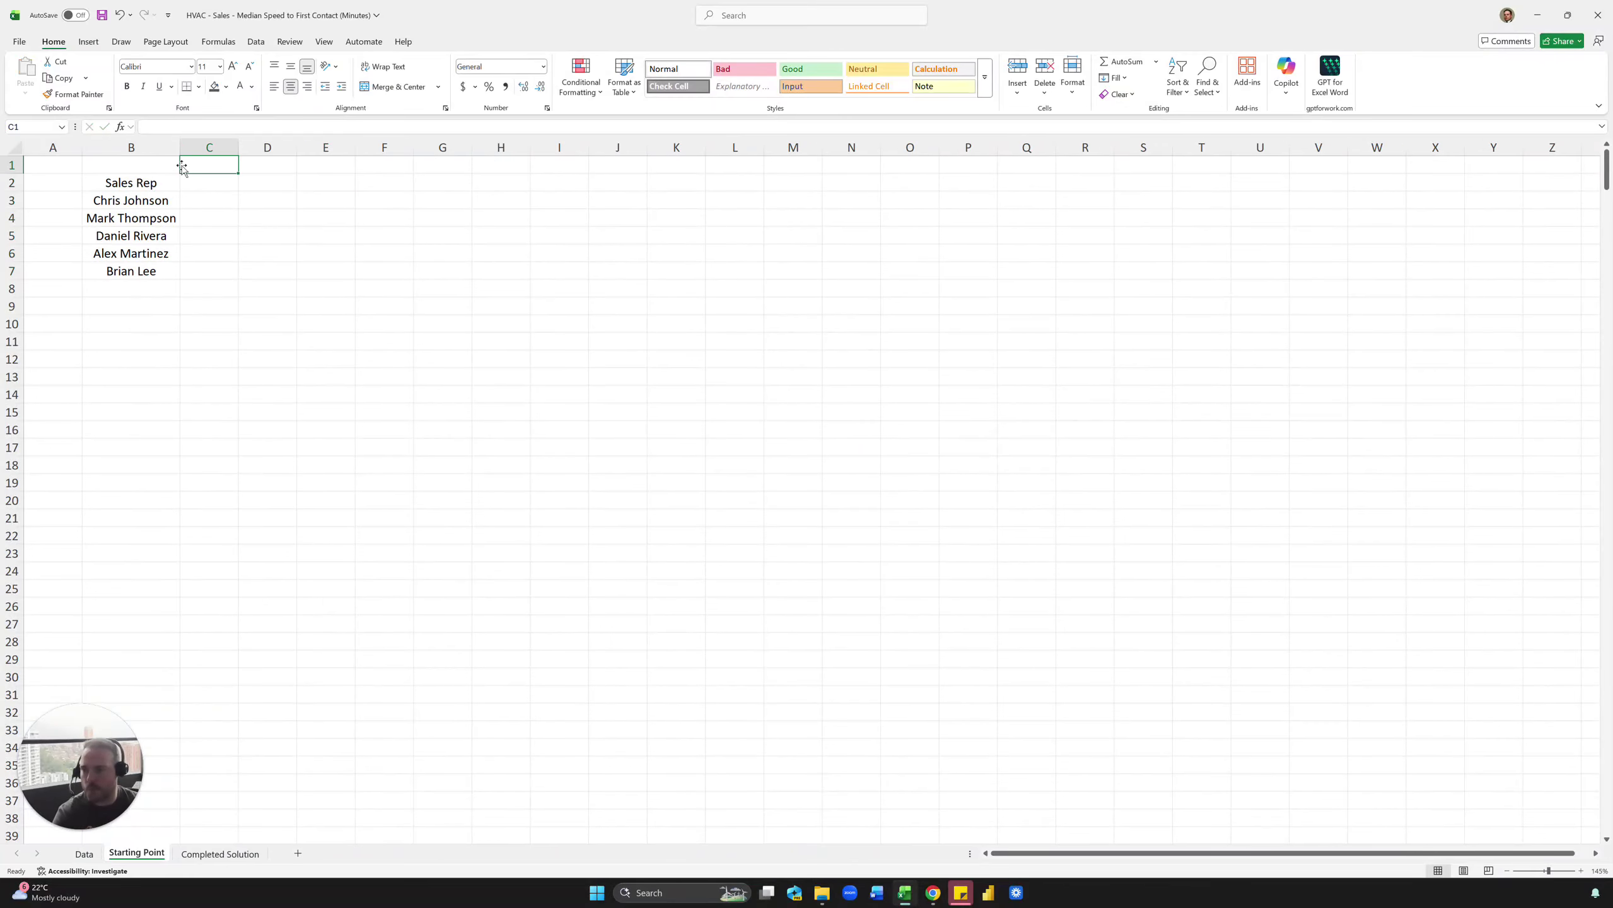
text(Ave)
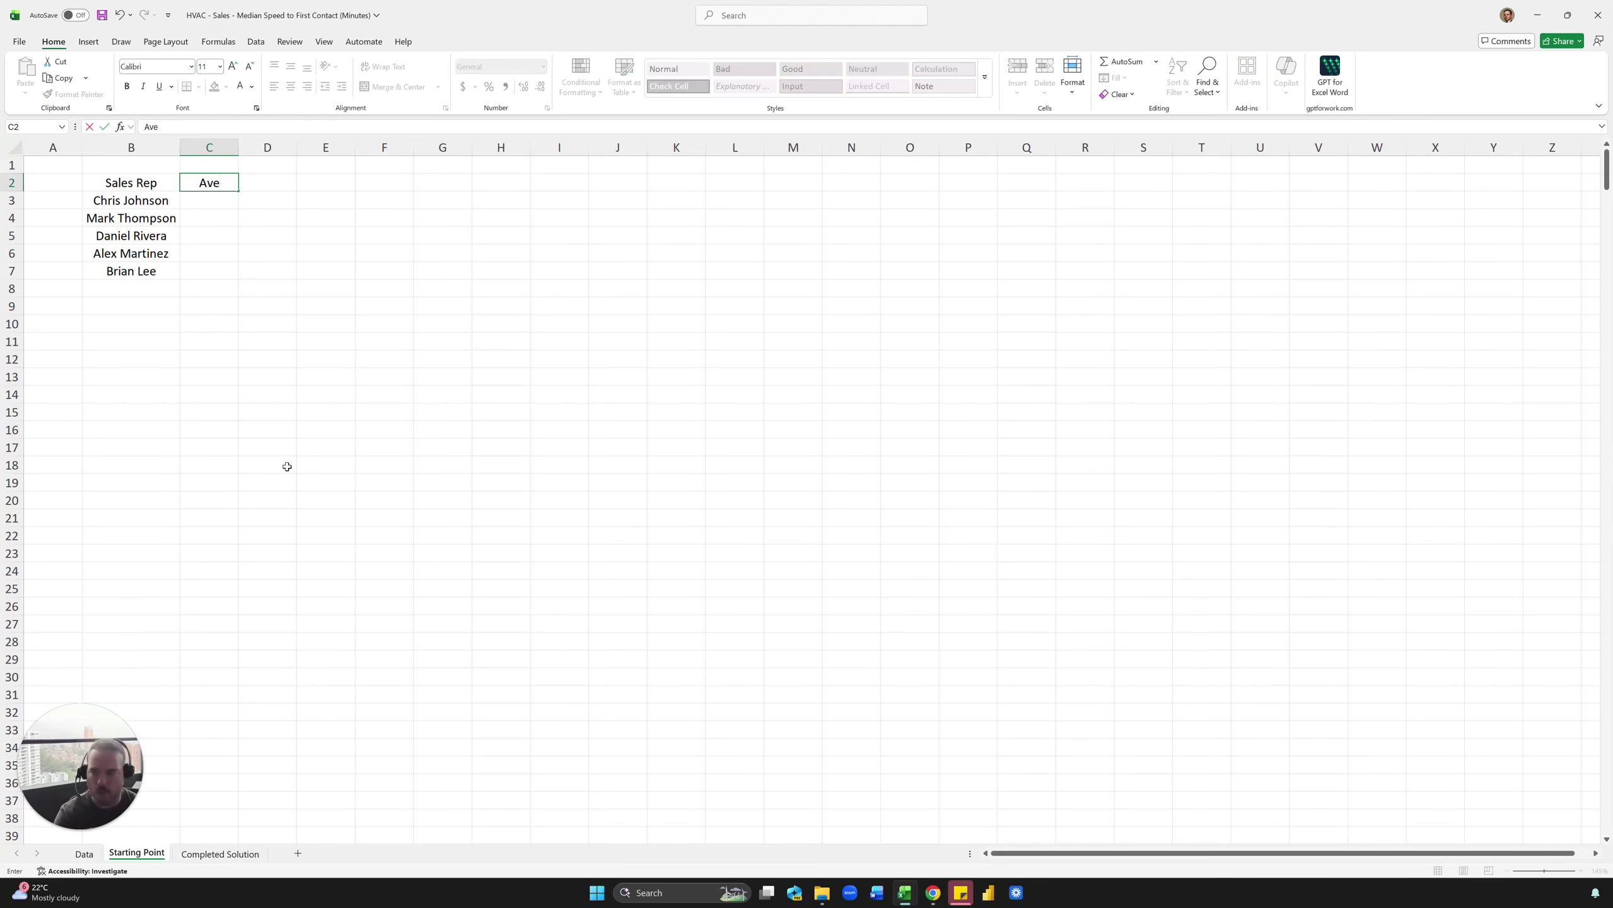
text(rage Time to C)
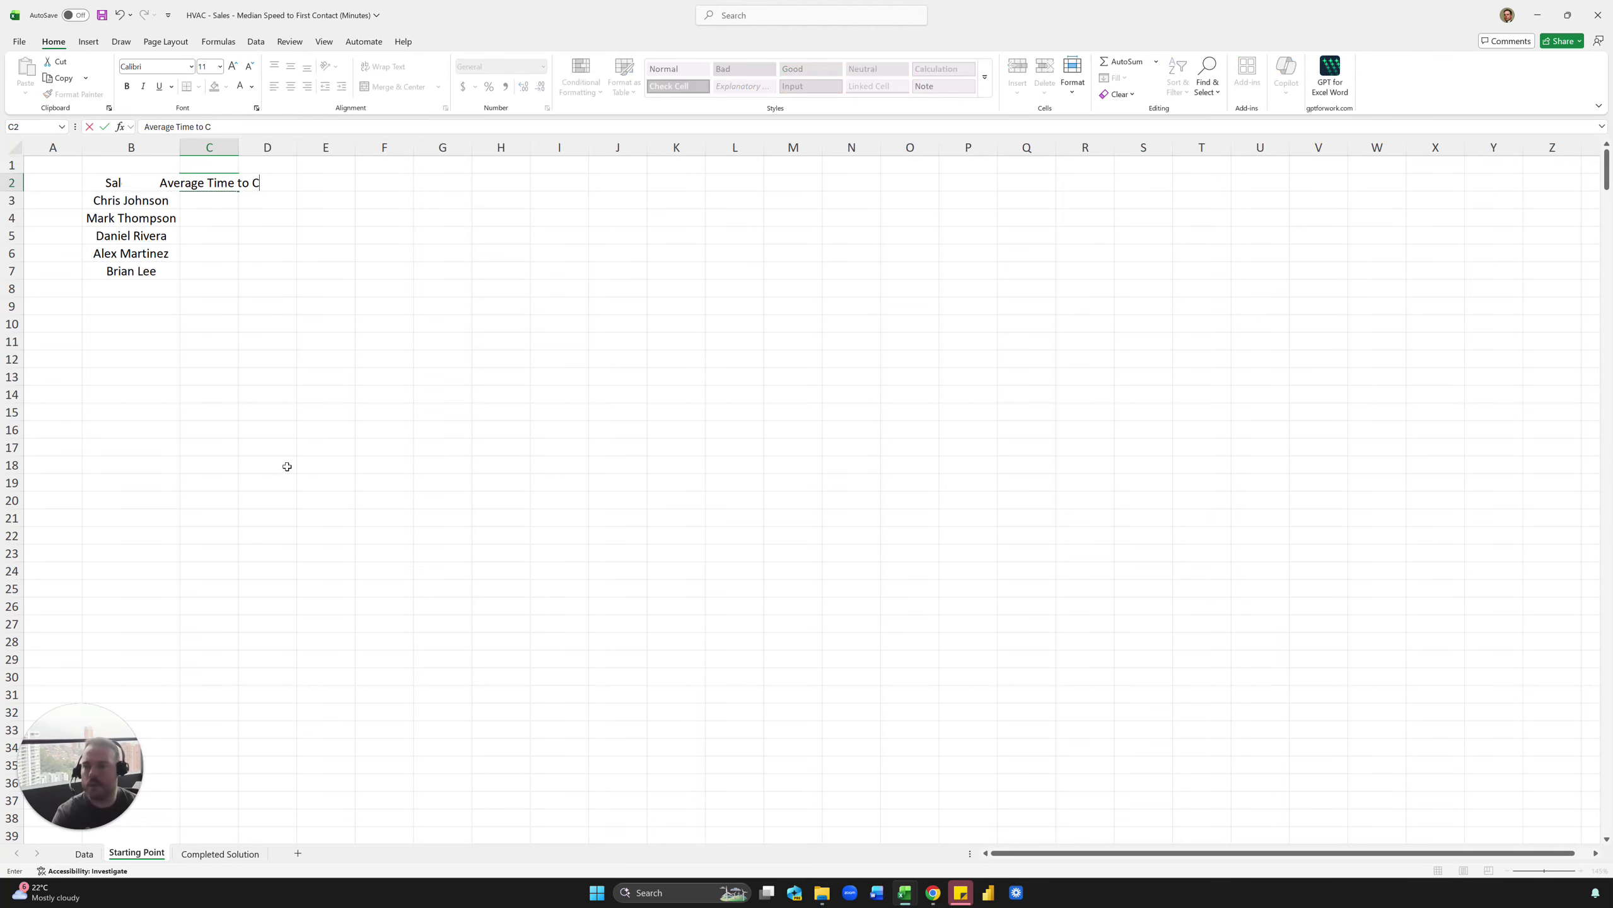
text(ontact)
key(Tab)
text(Media)
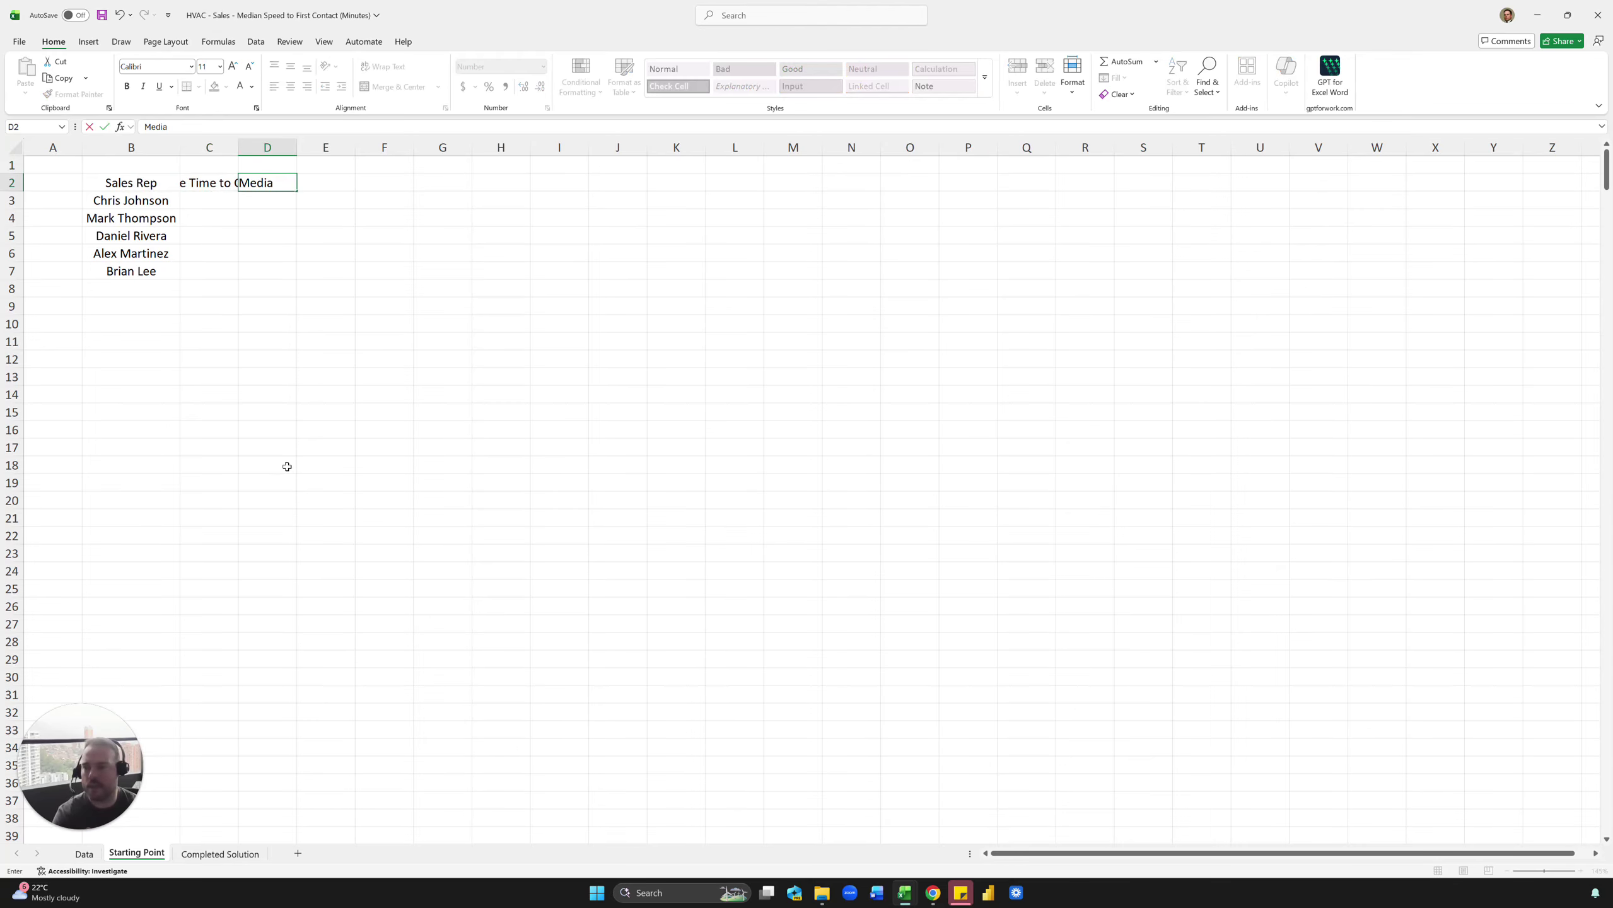
text(n Time to Conta)
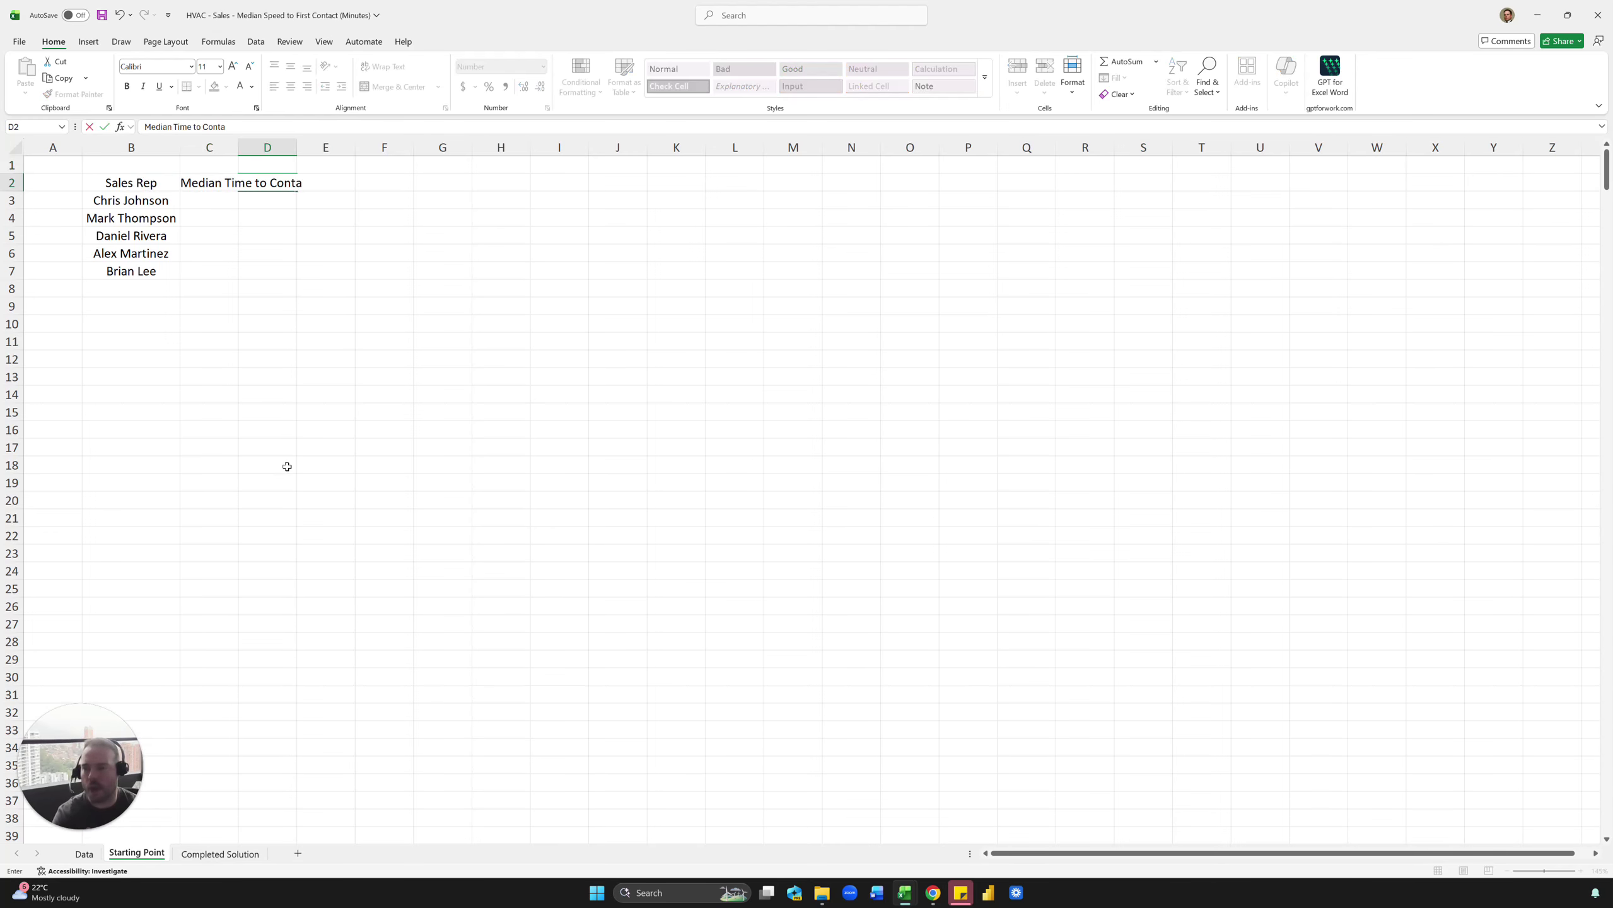
text(ct)
key(Return)
key(alt+h)
key(o)
key(i)
click(385, 239)
key(alt+h)
key(o)
key(i)
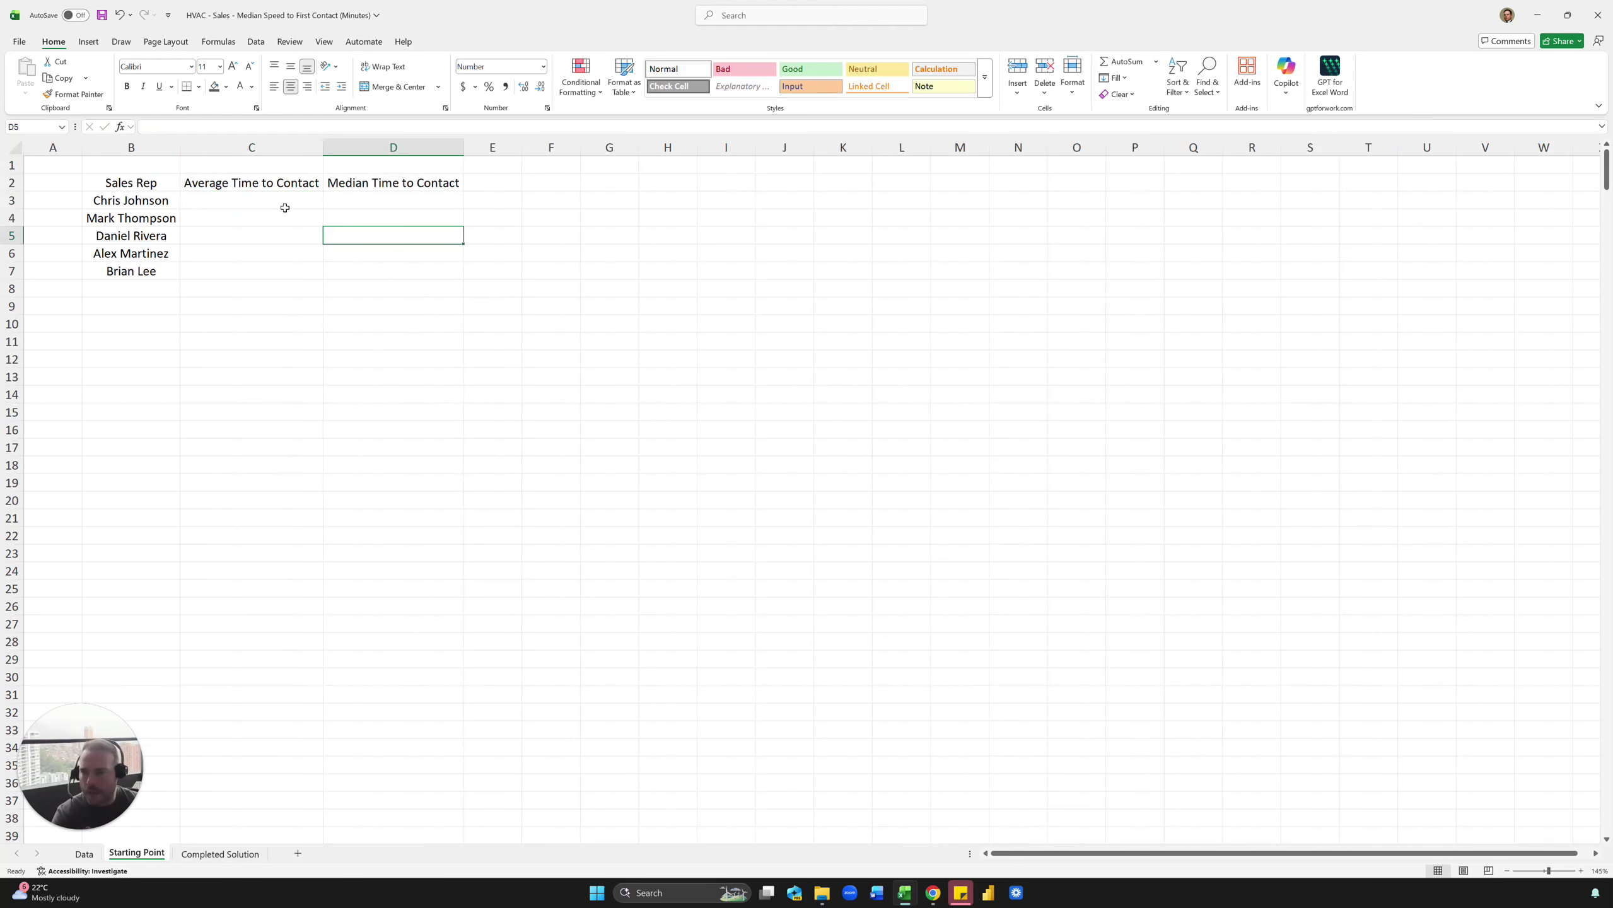
click(284, 203)
text(=)
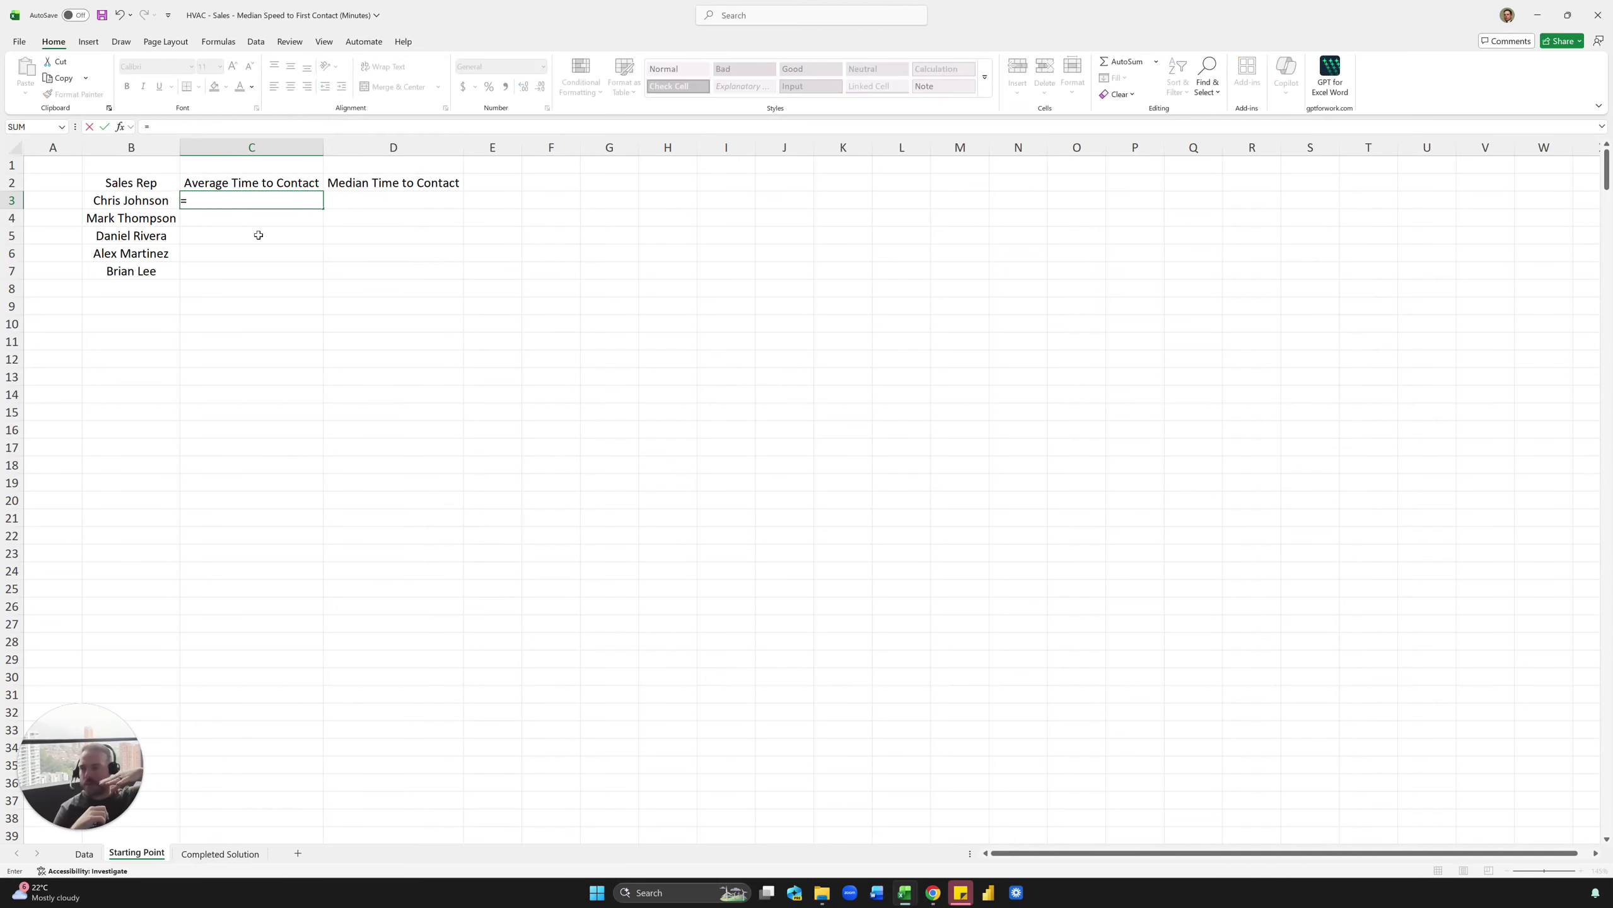
In C3, enter AVERAGEIFS averaging tbl Minutes To Contact where tbl Sales_Rep equals B3
text(averageifs)
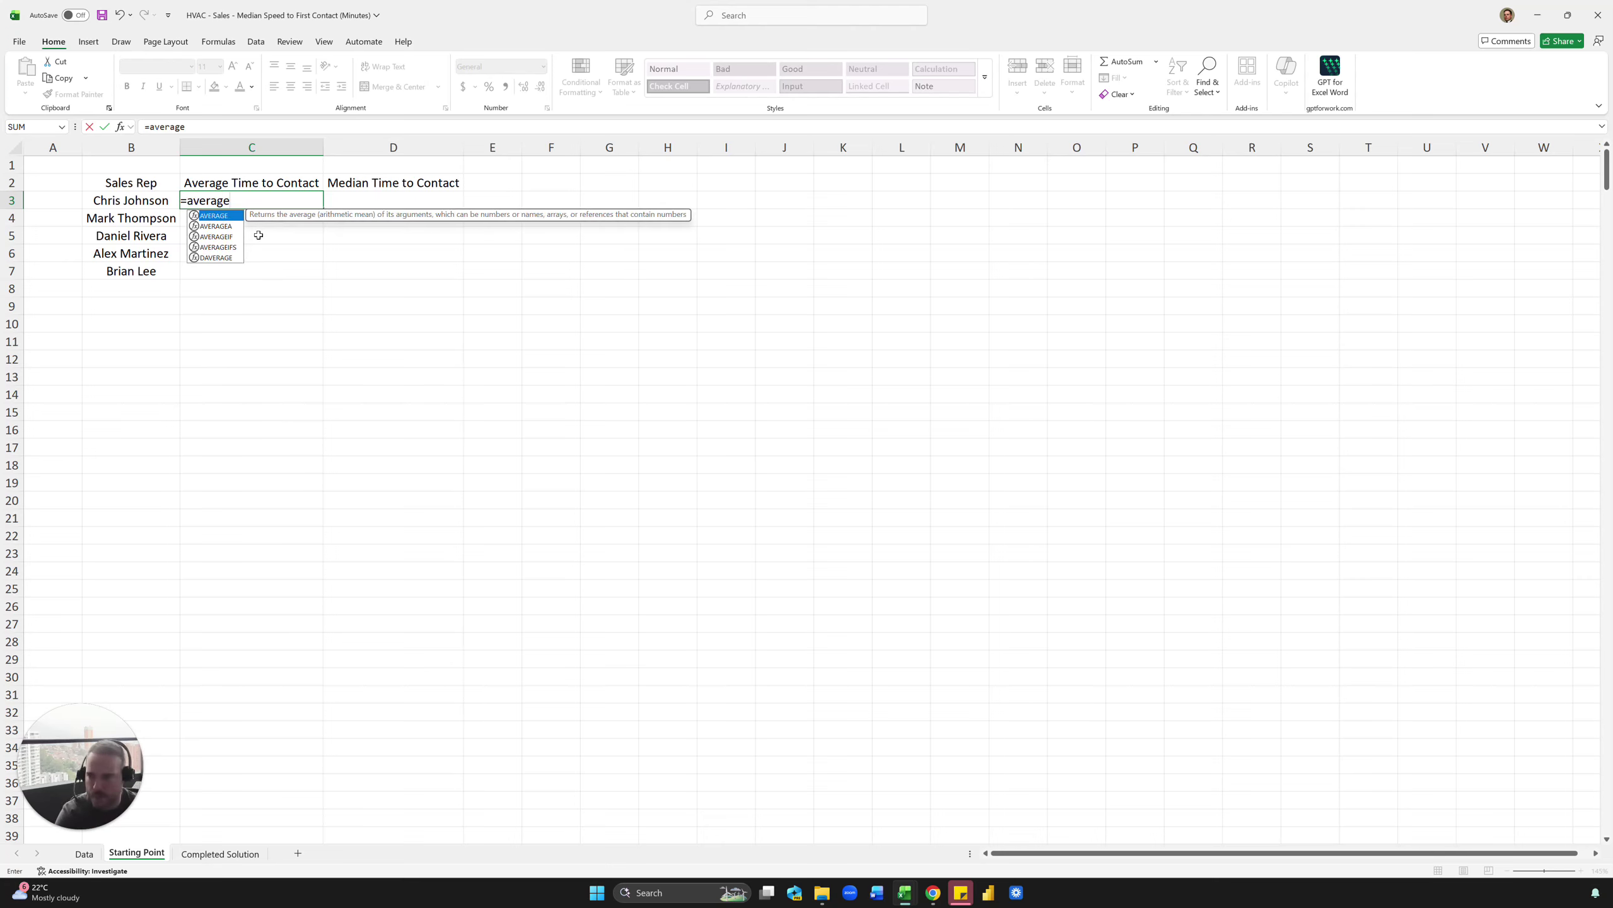
key(Tab)
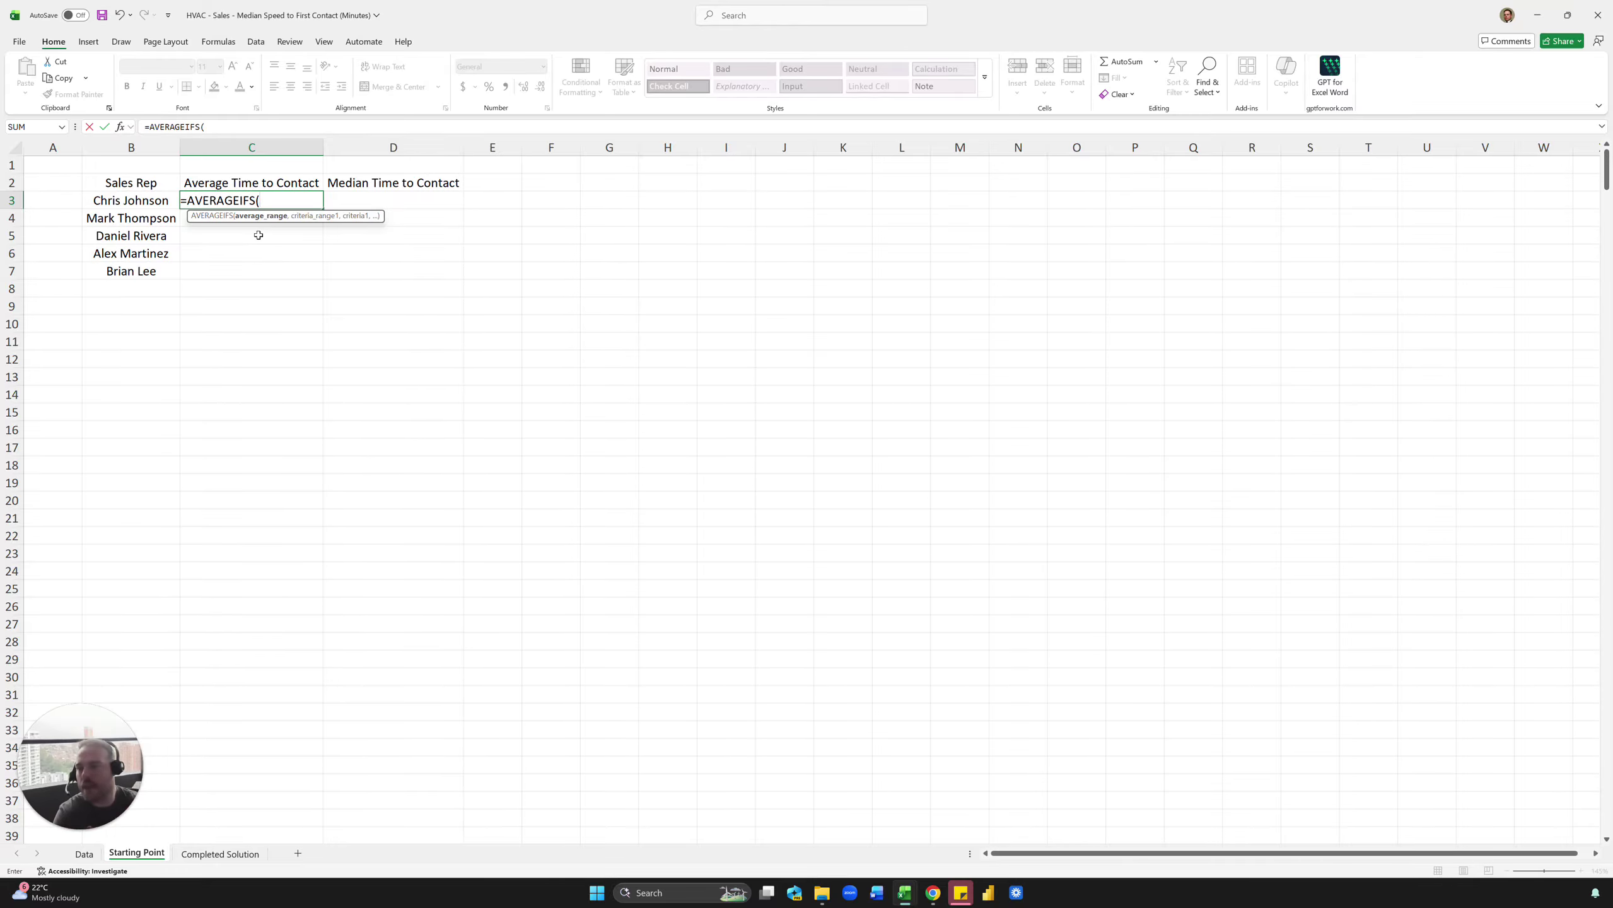
click(86, 853)
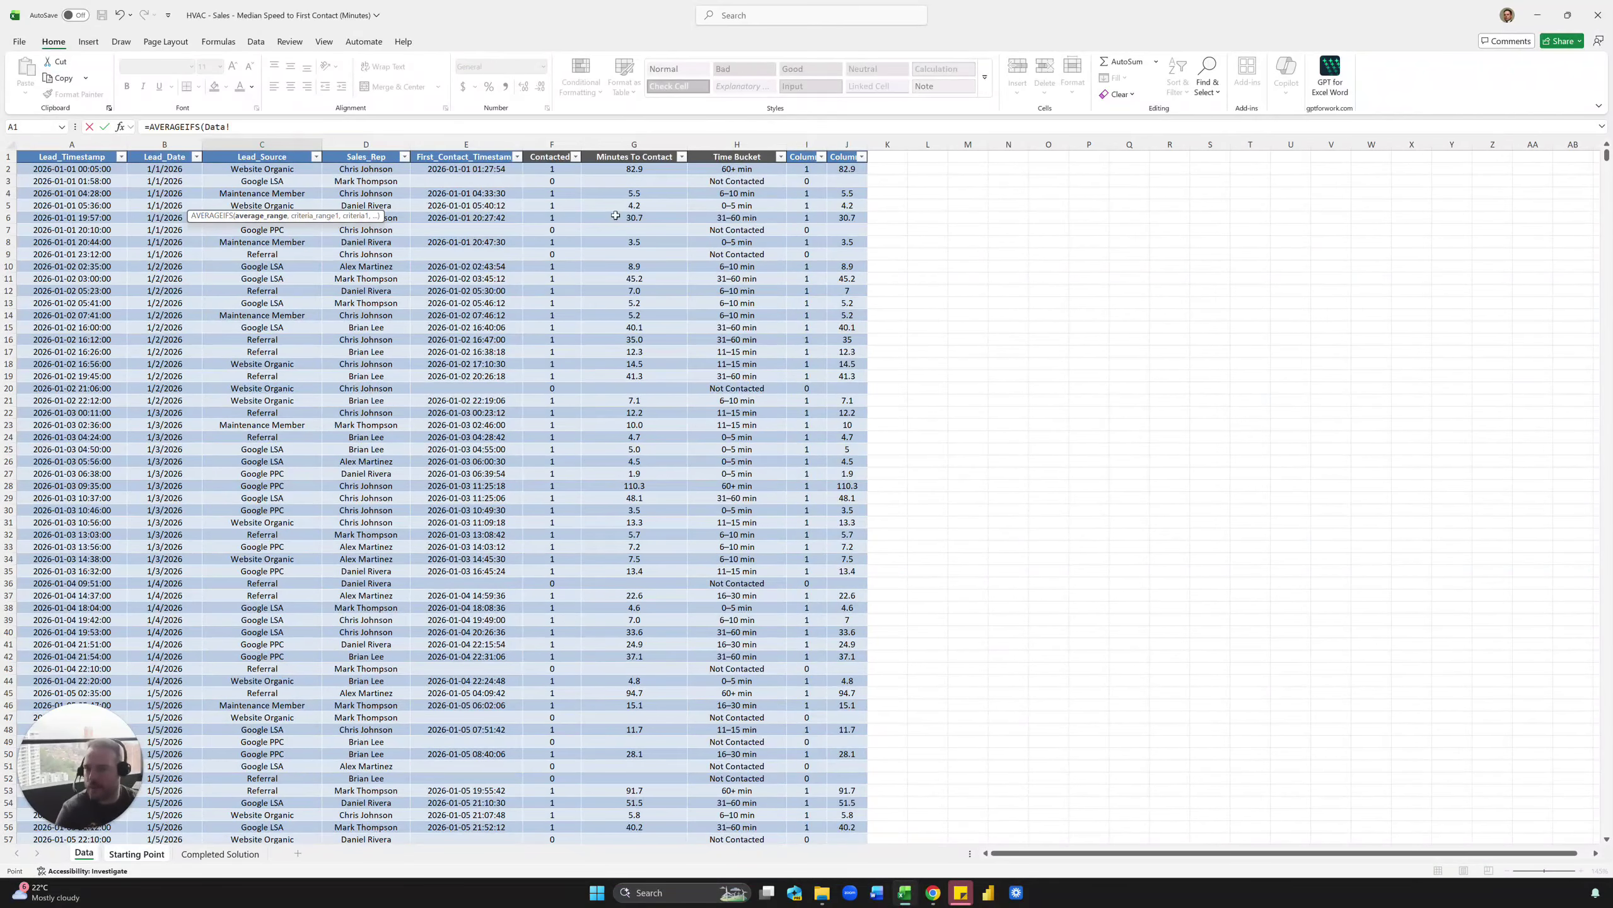
click(631, 148)
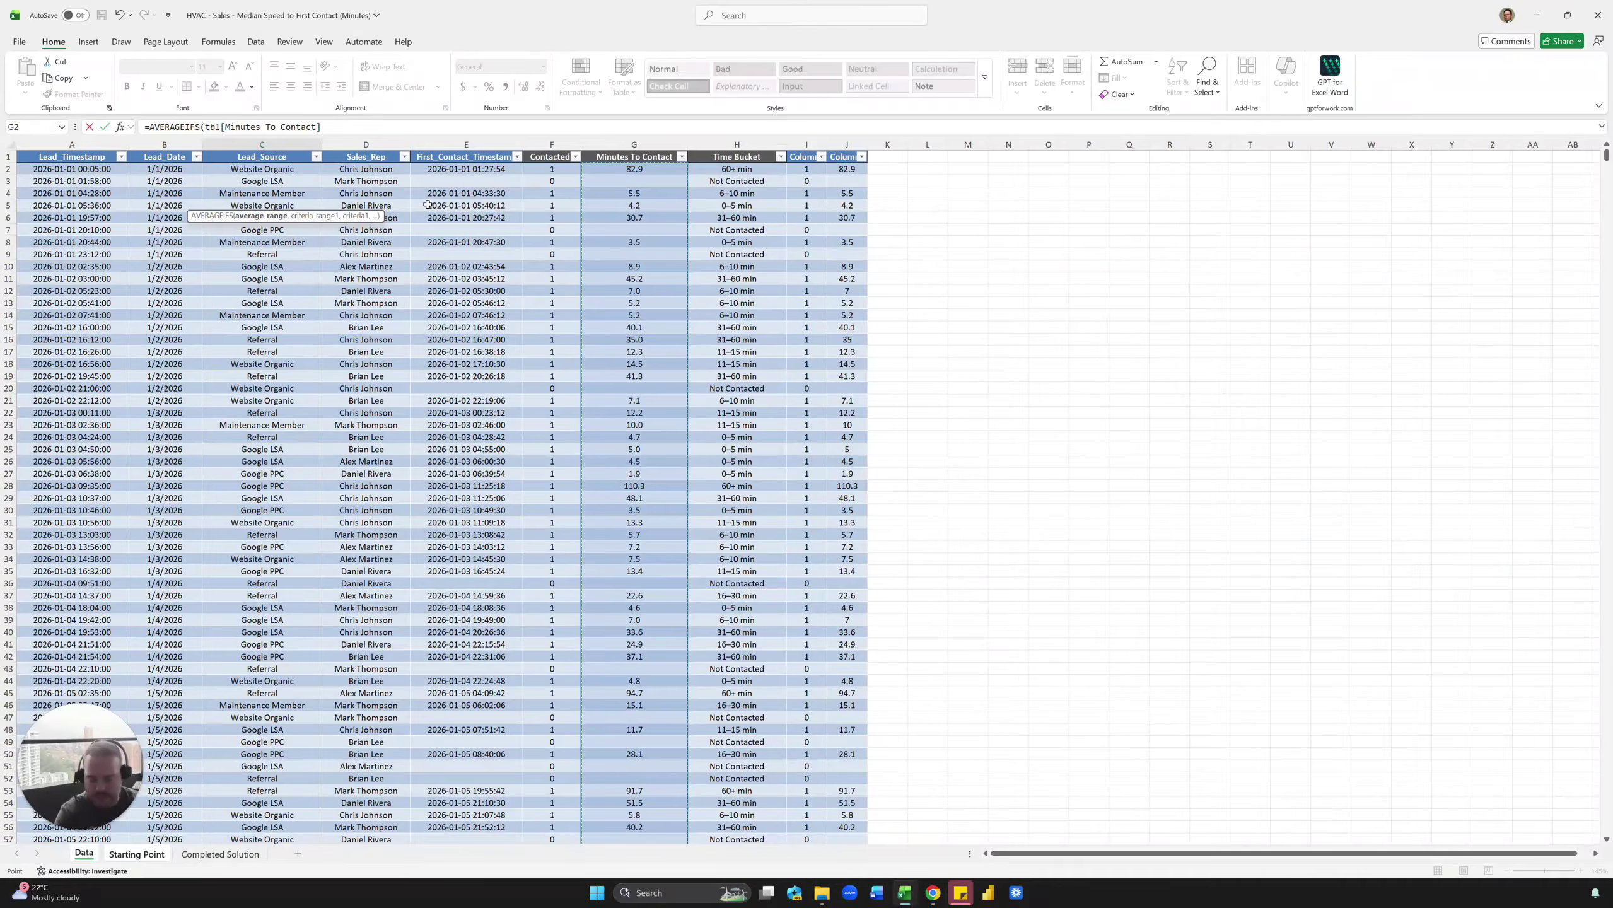
text(,)
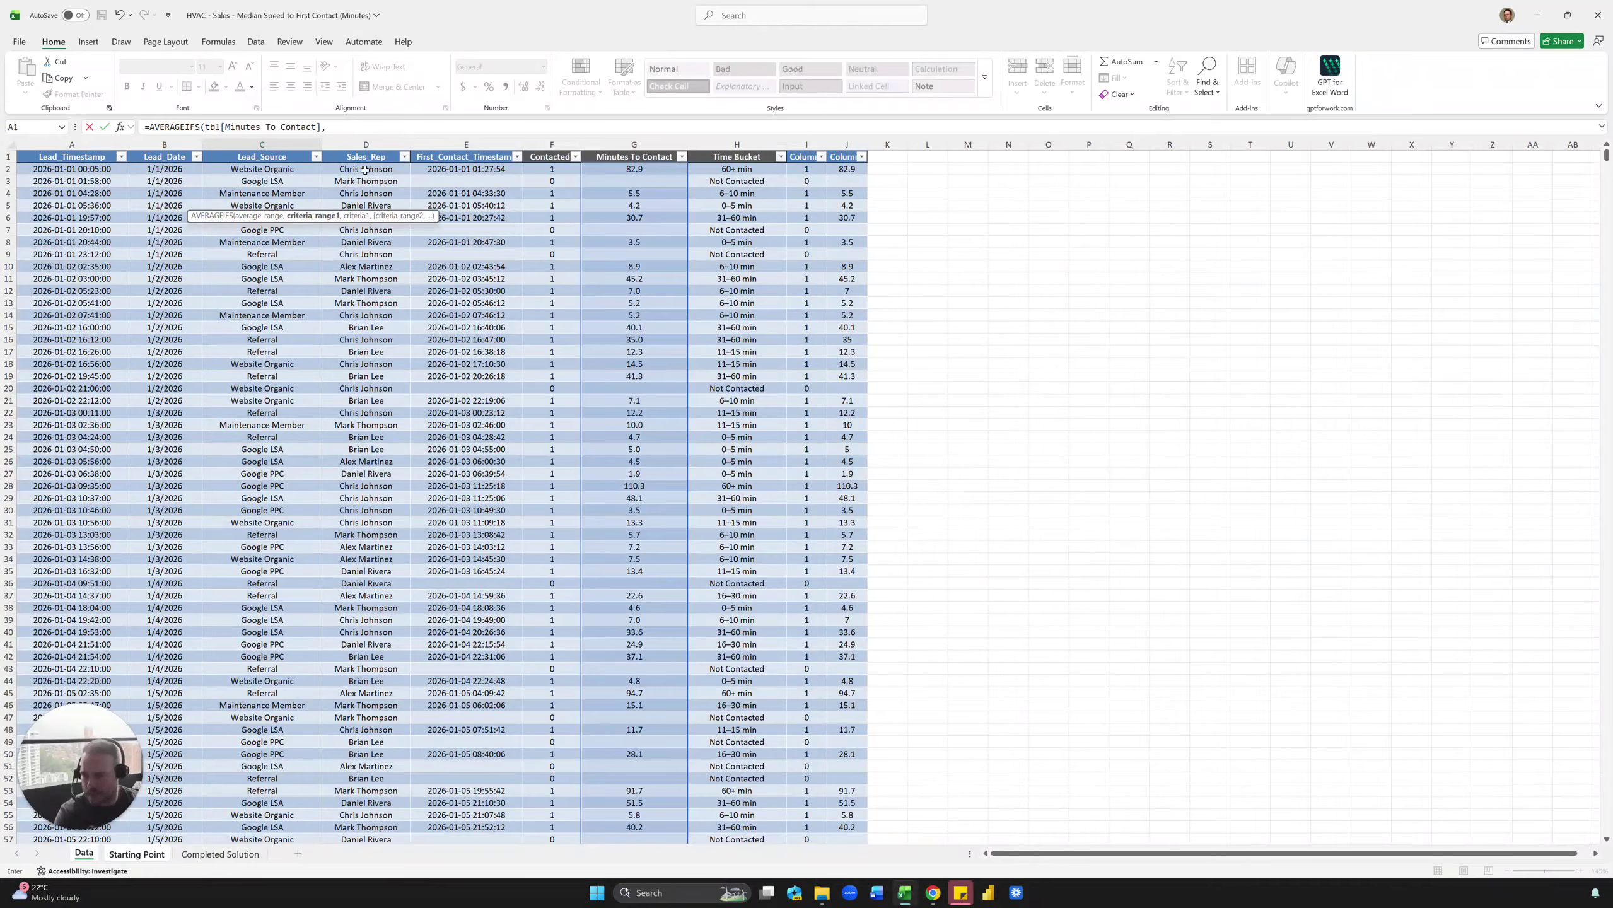
click(371, 149)
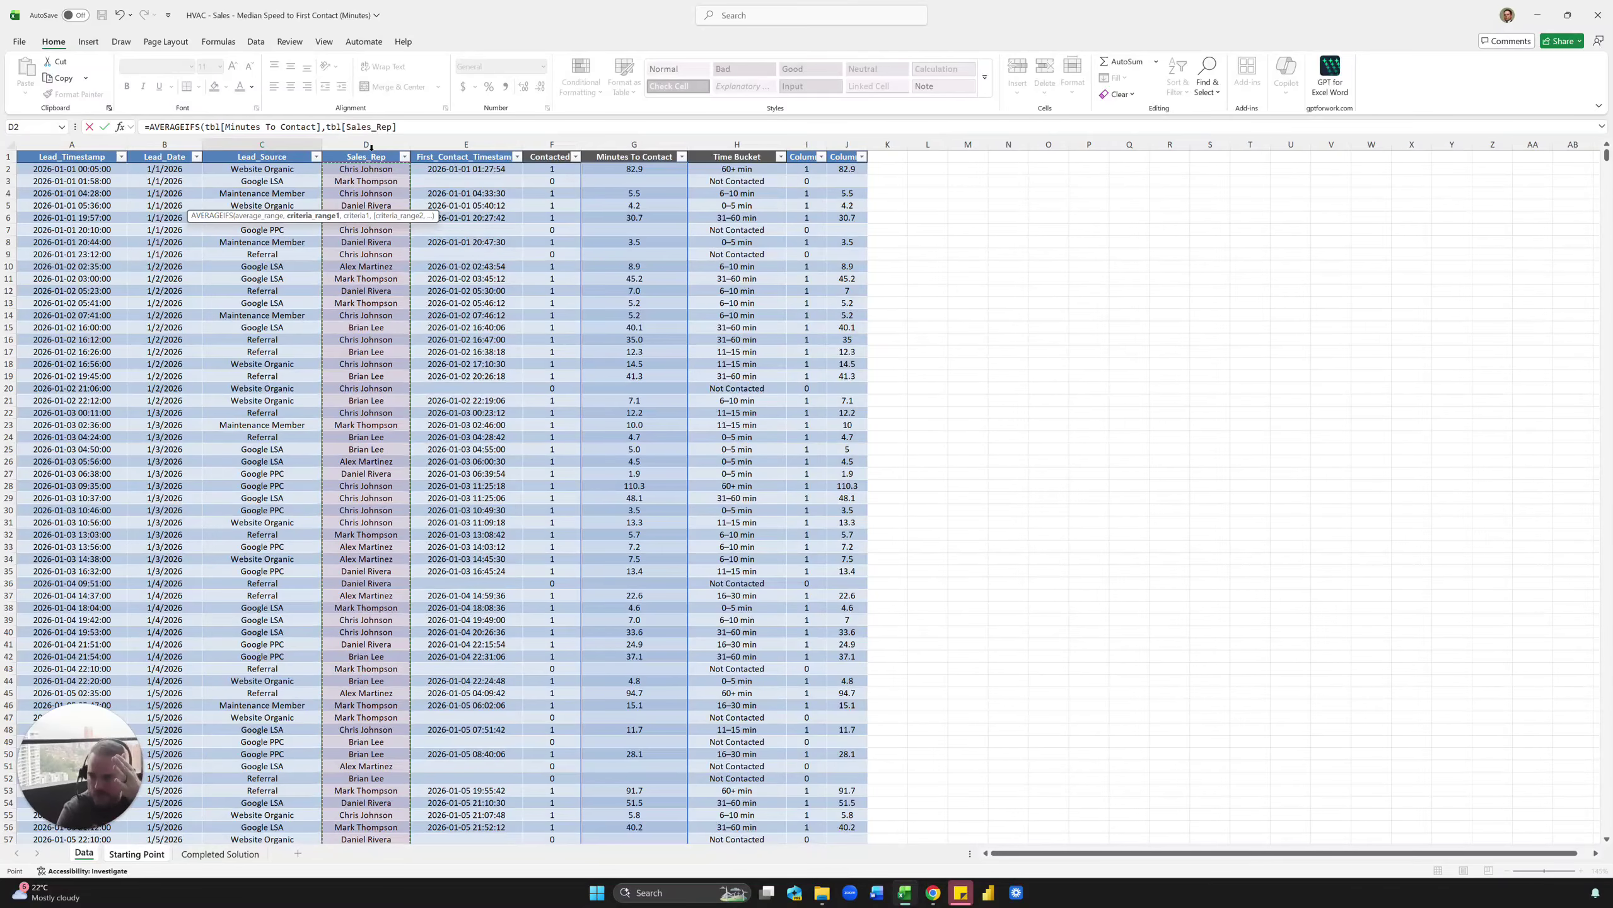
text(,)
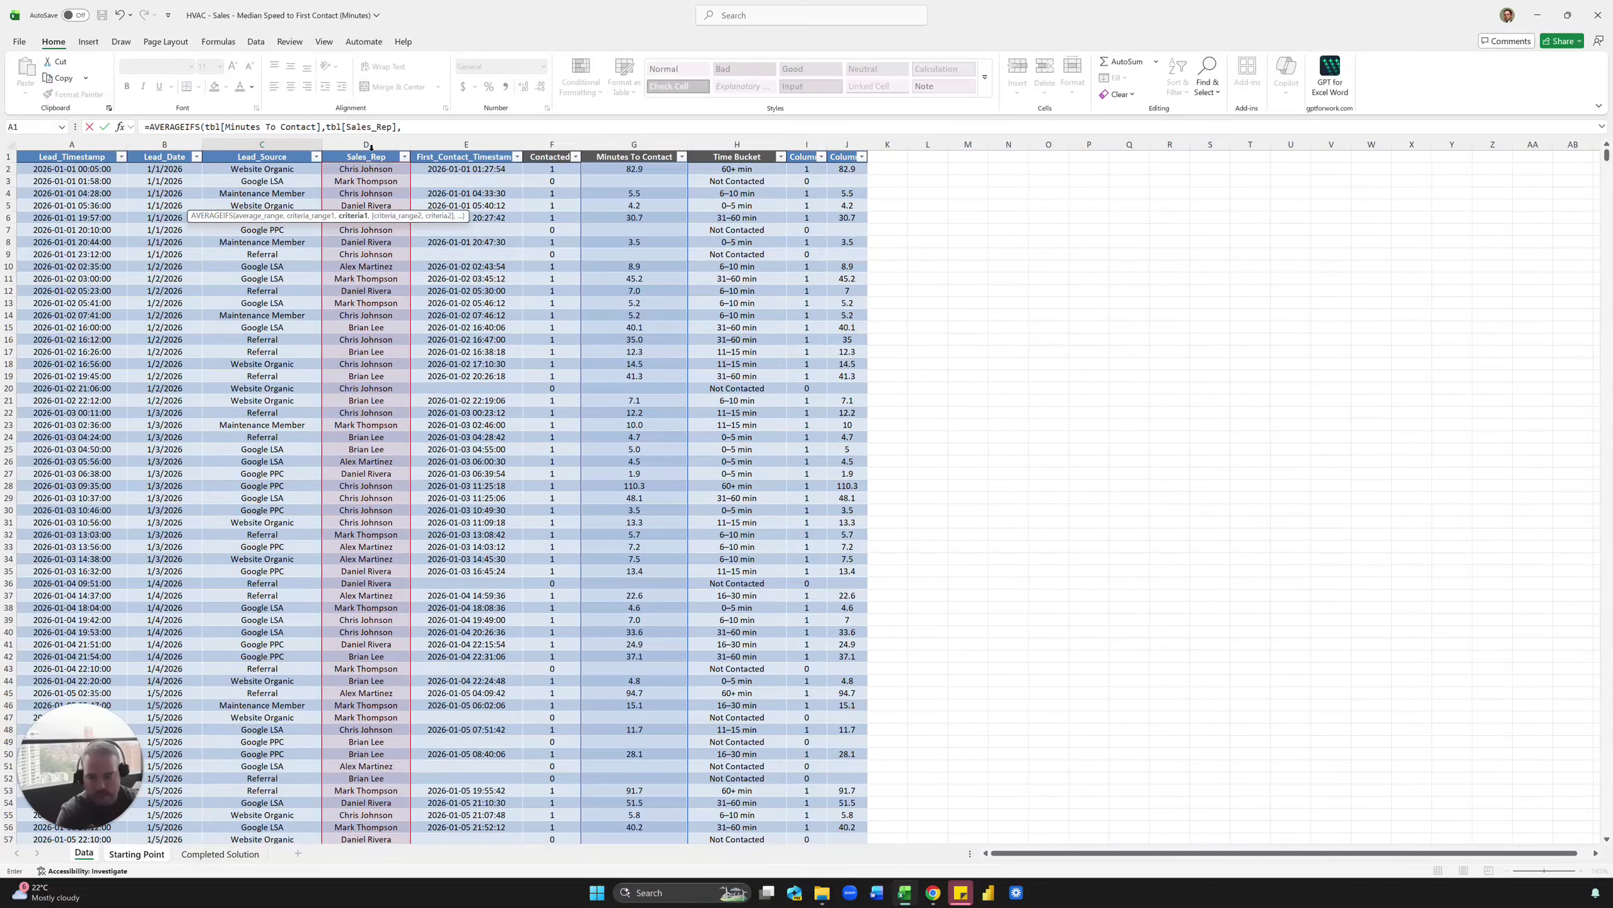
click(146, 855)
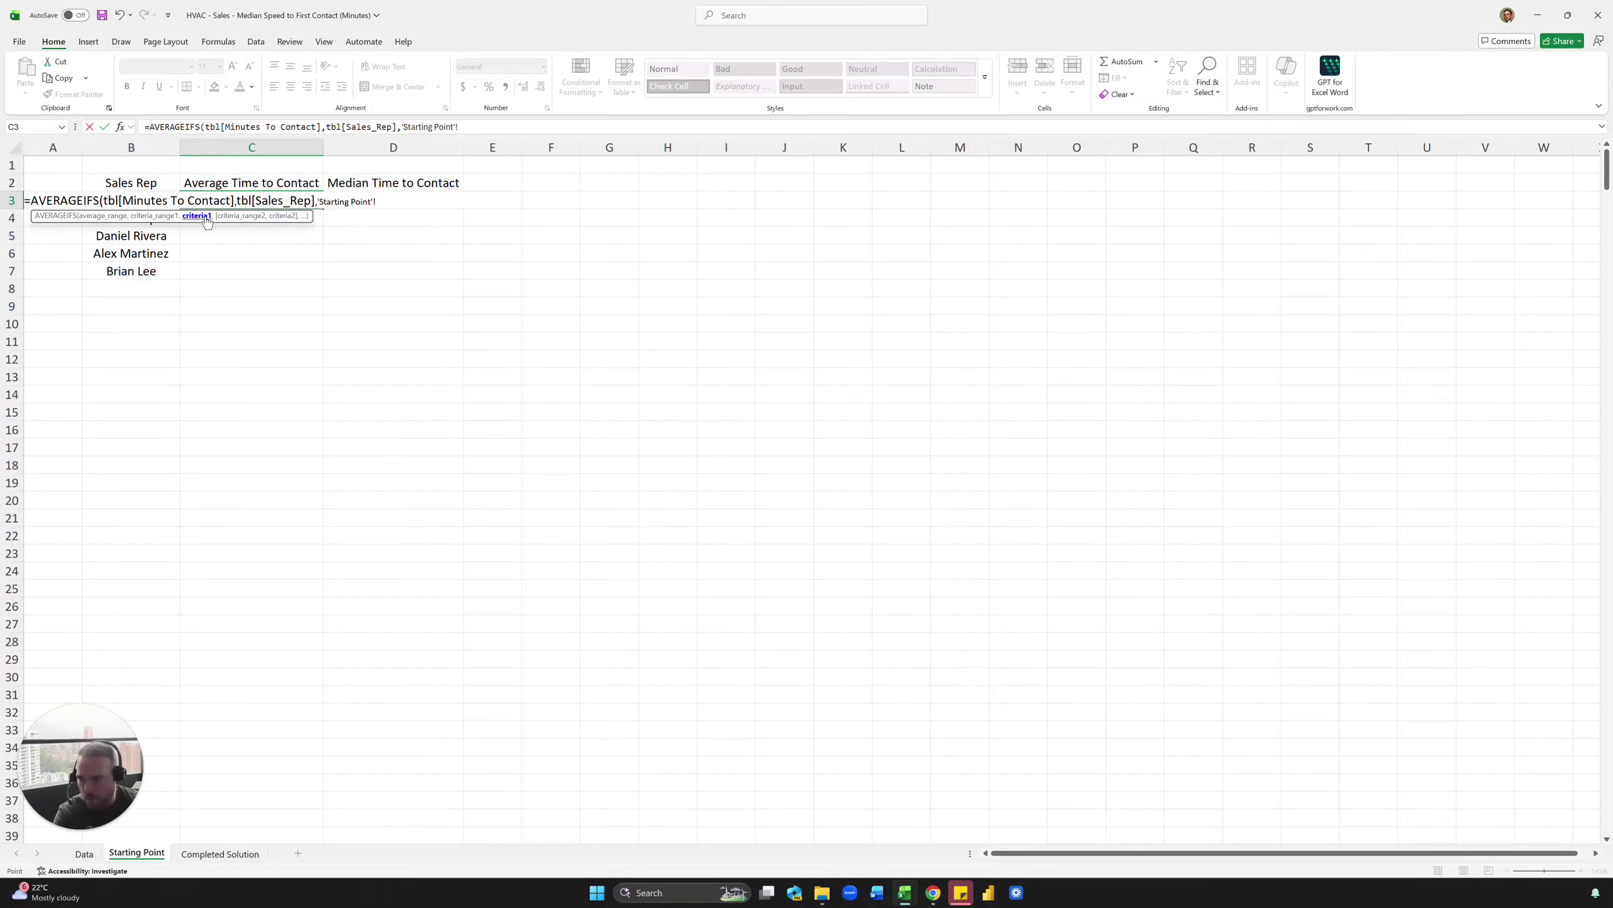
text(B3))
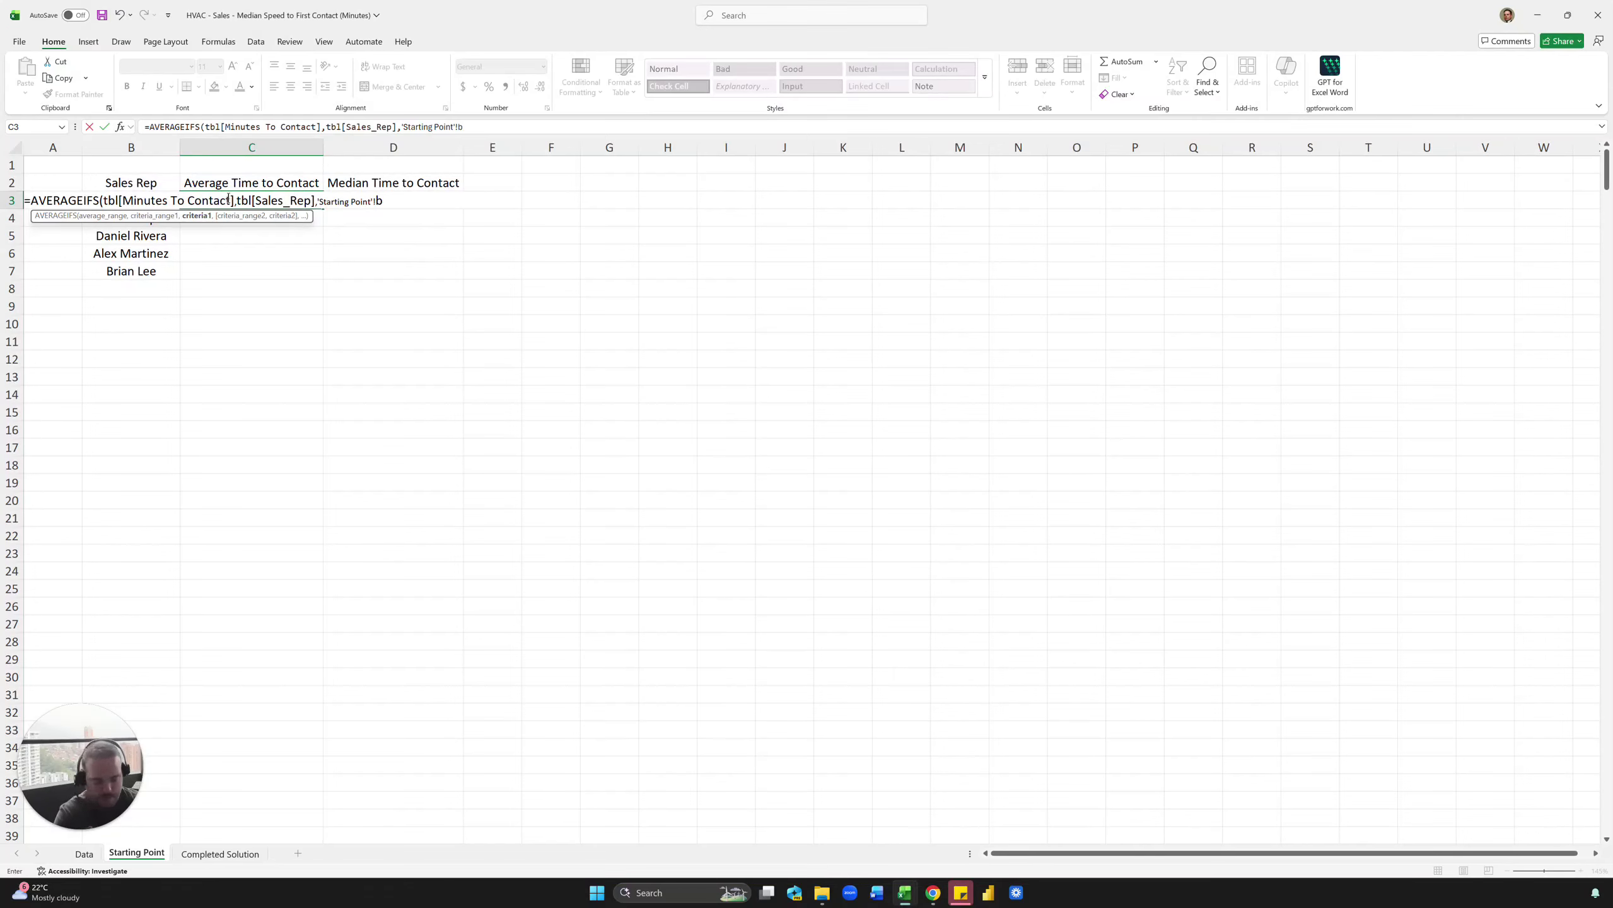
key(ctrl+Return)
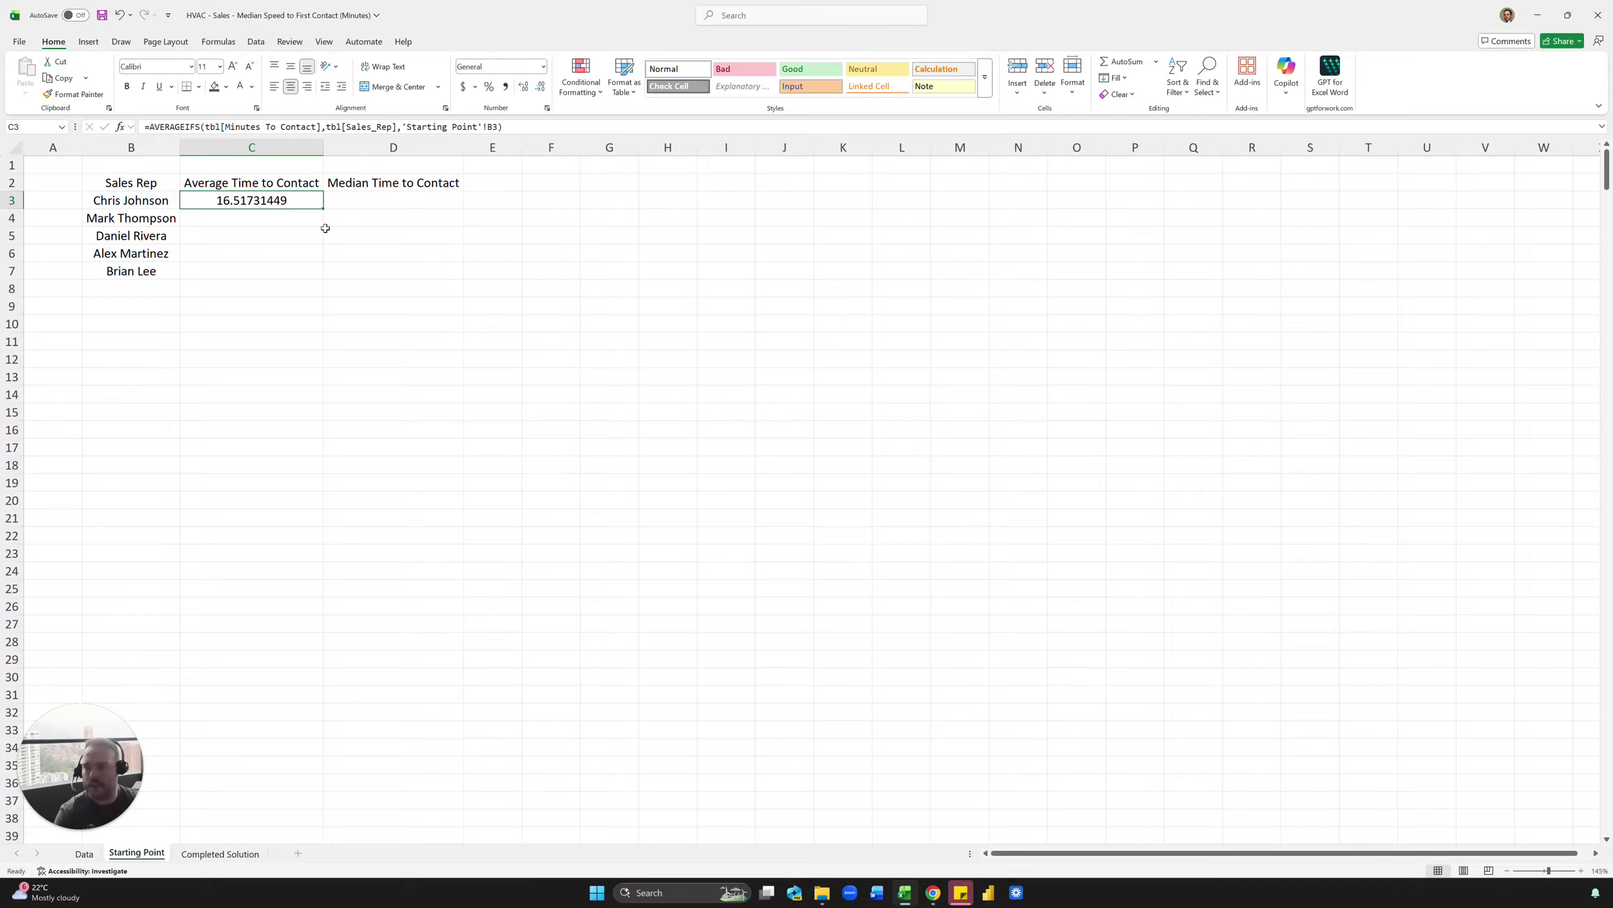
Fill the average down to all five reps and show it to one decimal (16.5–18.7)
double_click(323, 208)
key(ctrl+shift+1)
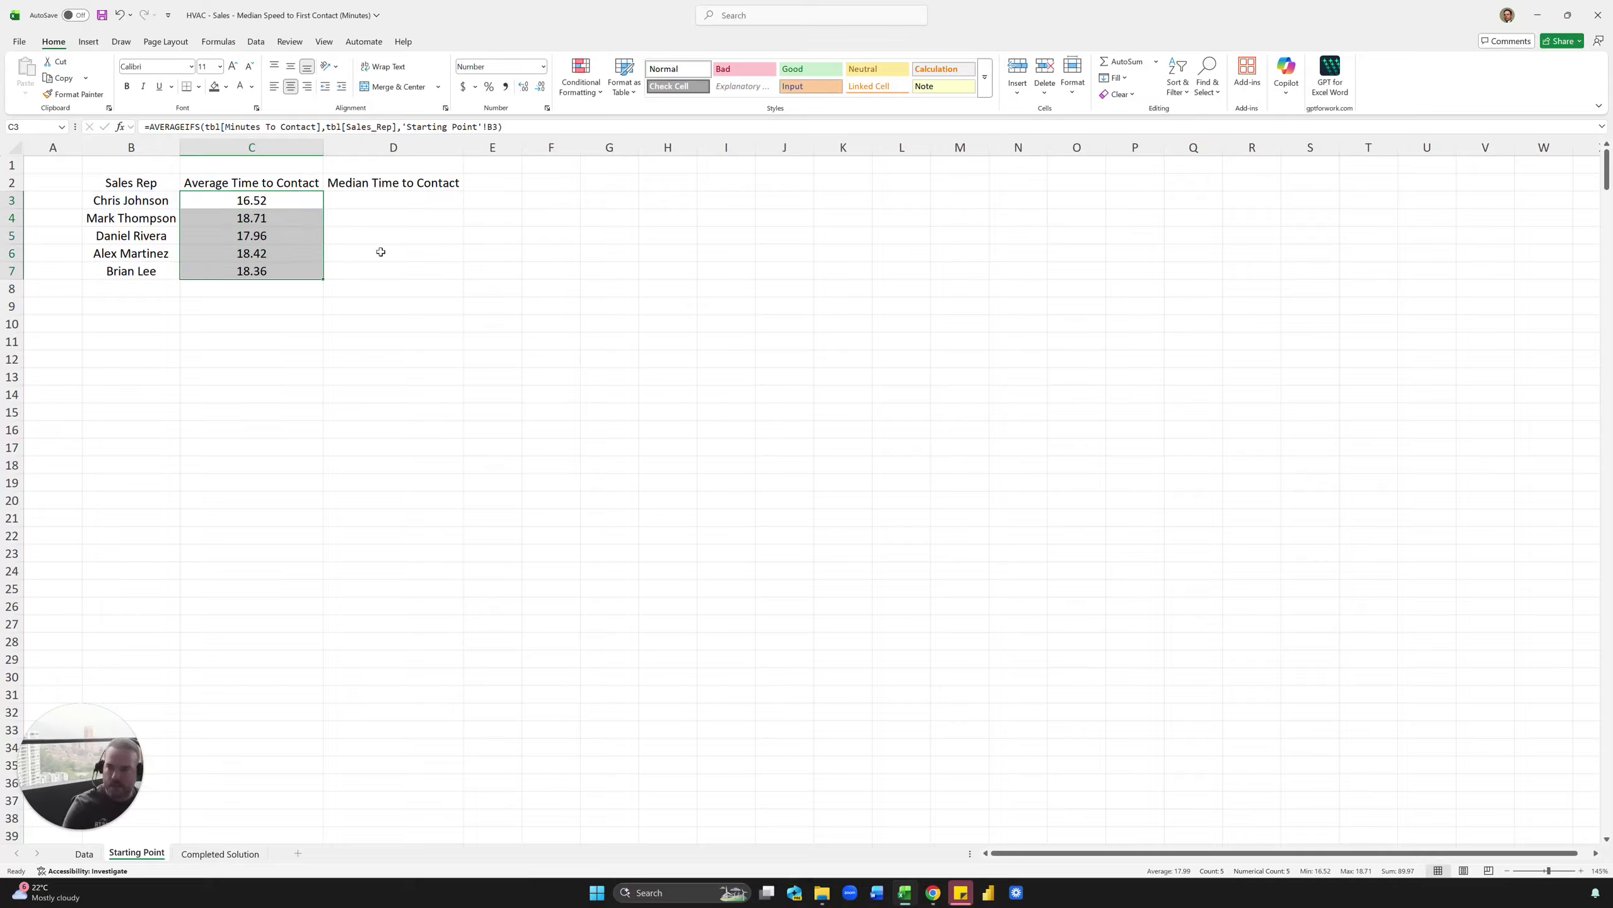
click(540, 86)
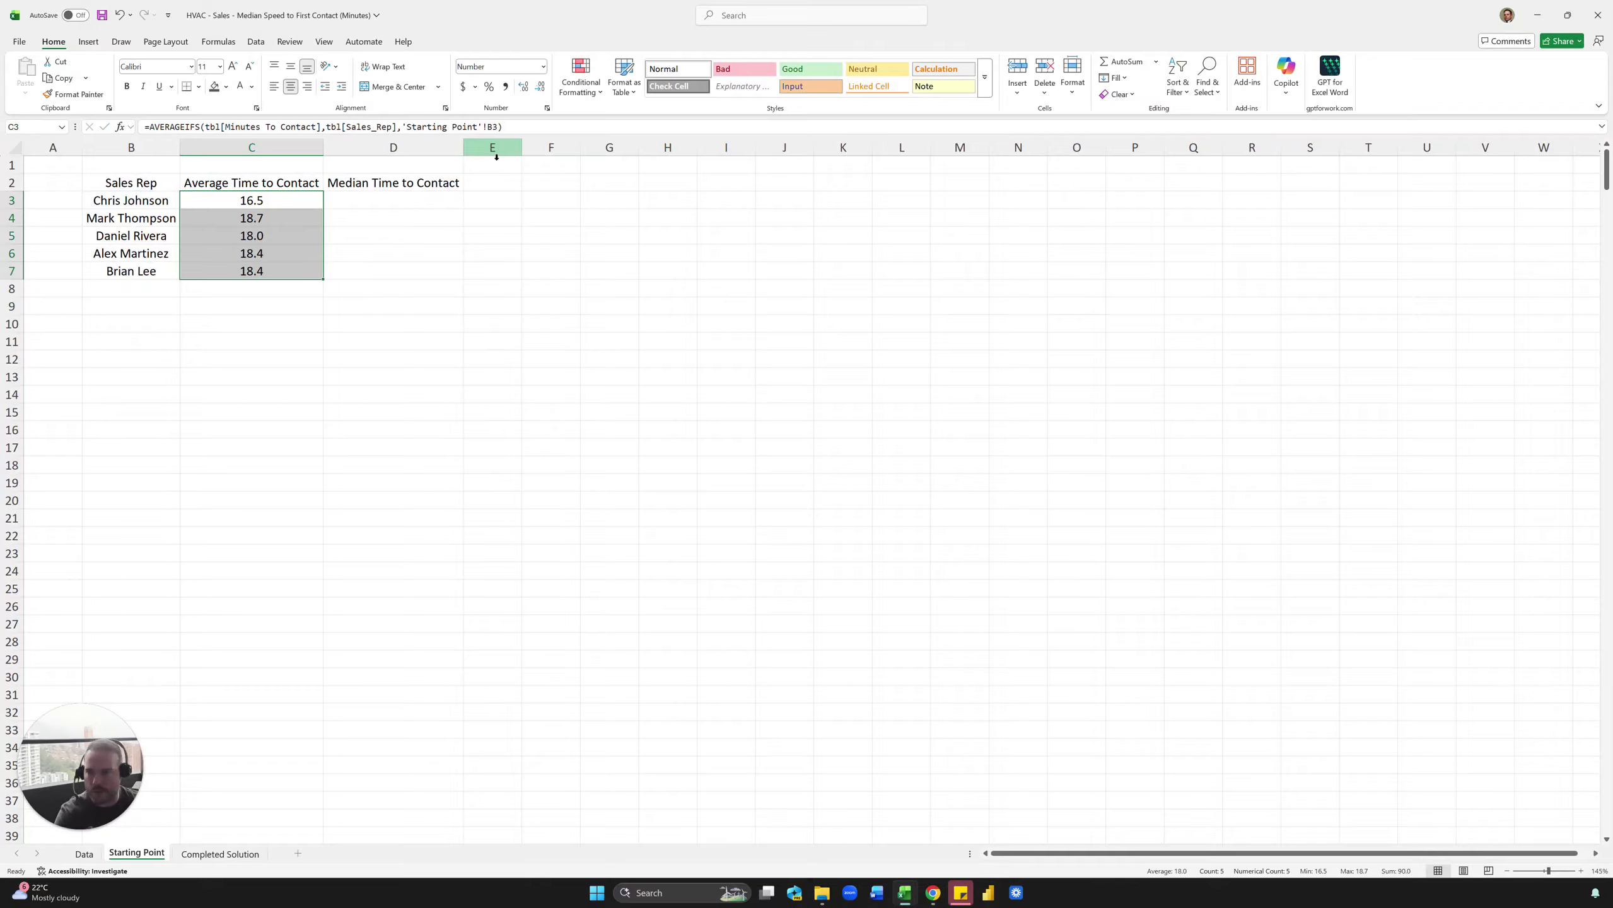
click(362, 273)
key(Up)
key(Up)
key(Up)
key(Up)
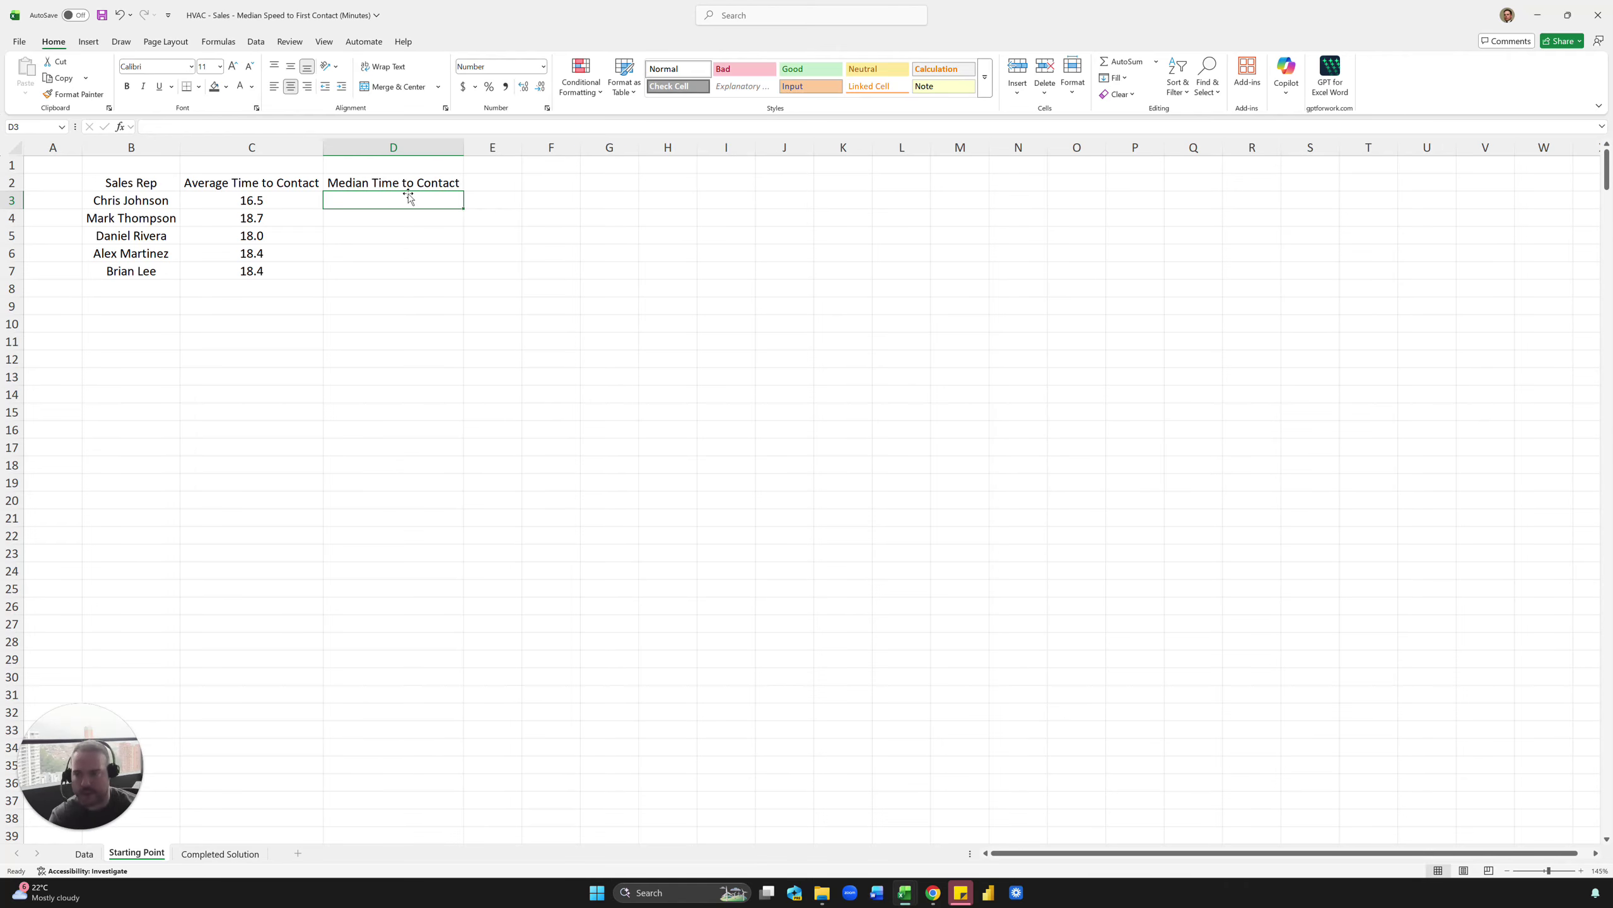
Enter a FILTER formula in D3 using tbl[Minutes To Contact], tbl[Sales_Rep] and B3
text(=filt)
key(Tab)
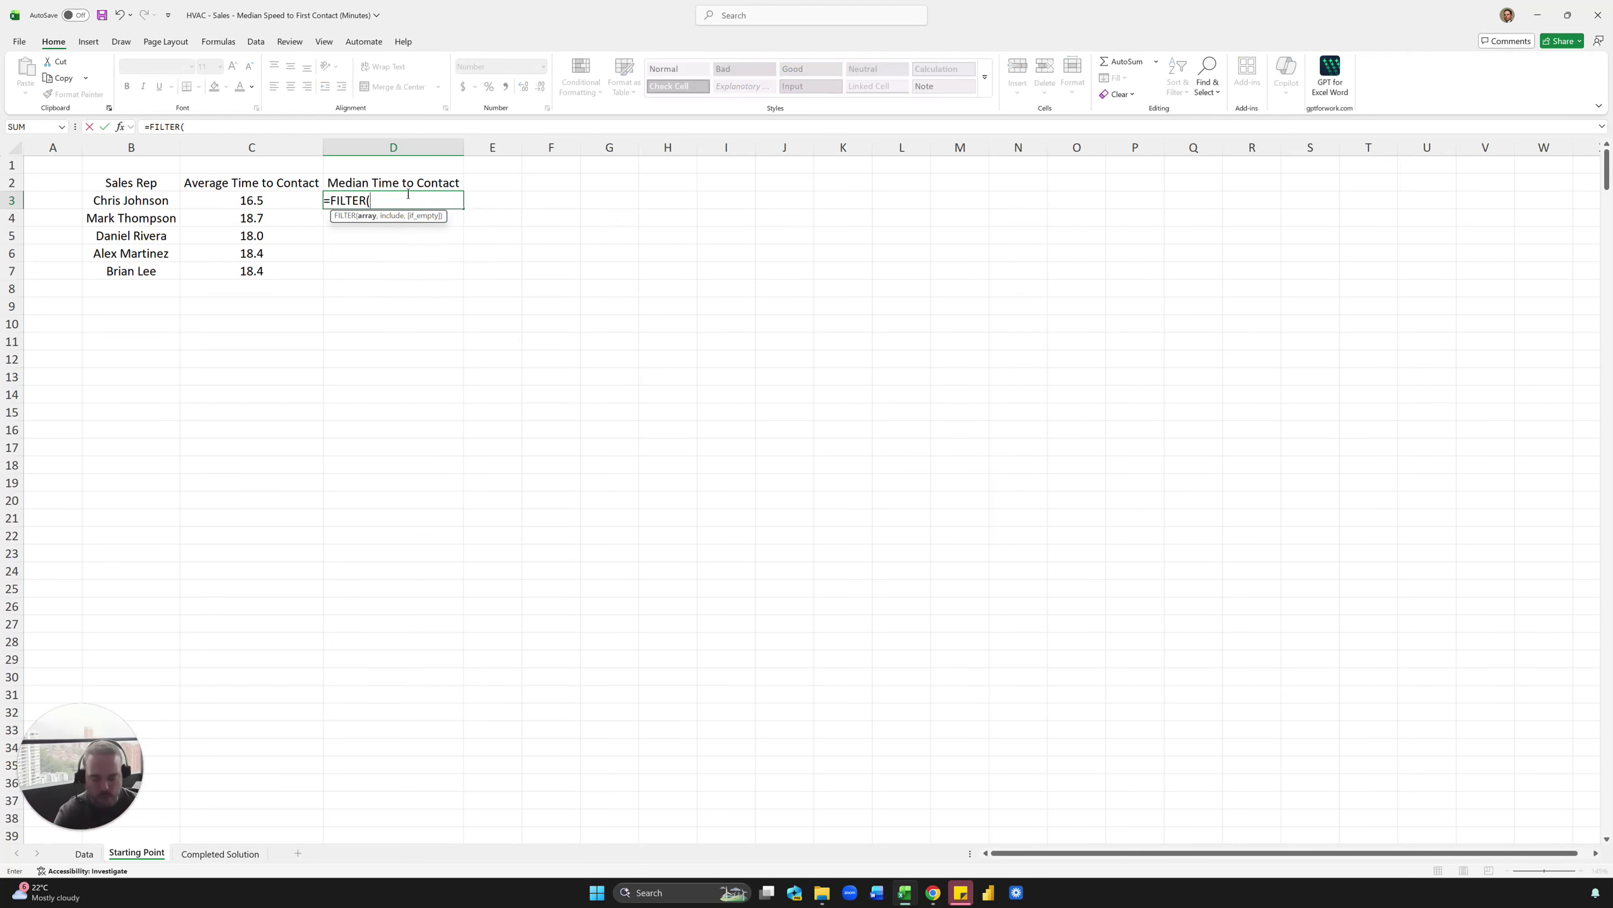
click(84, 854)
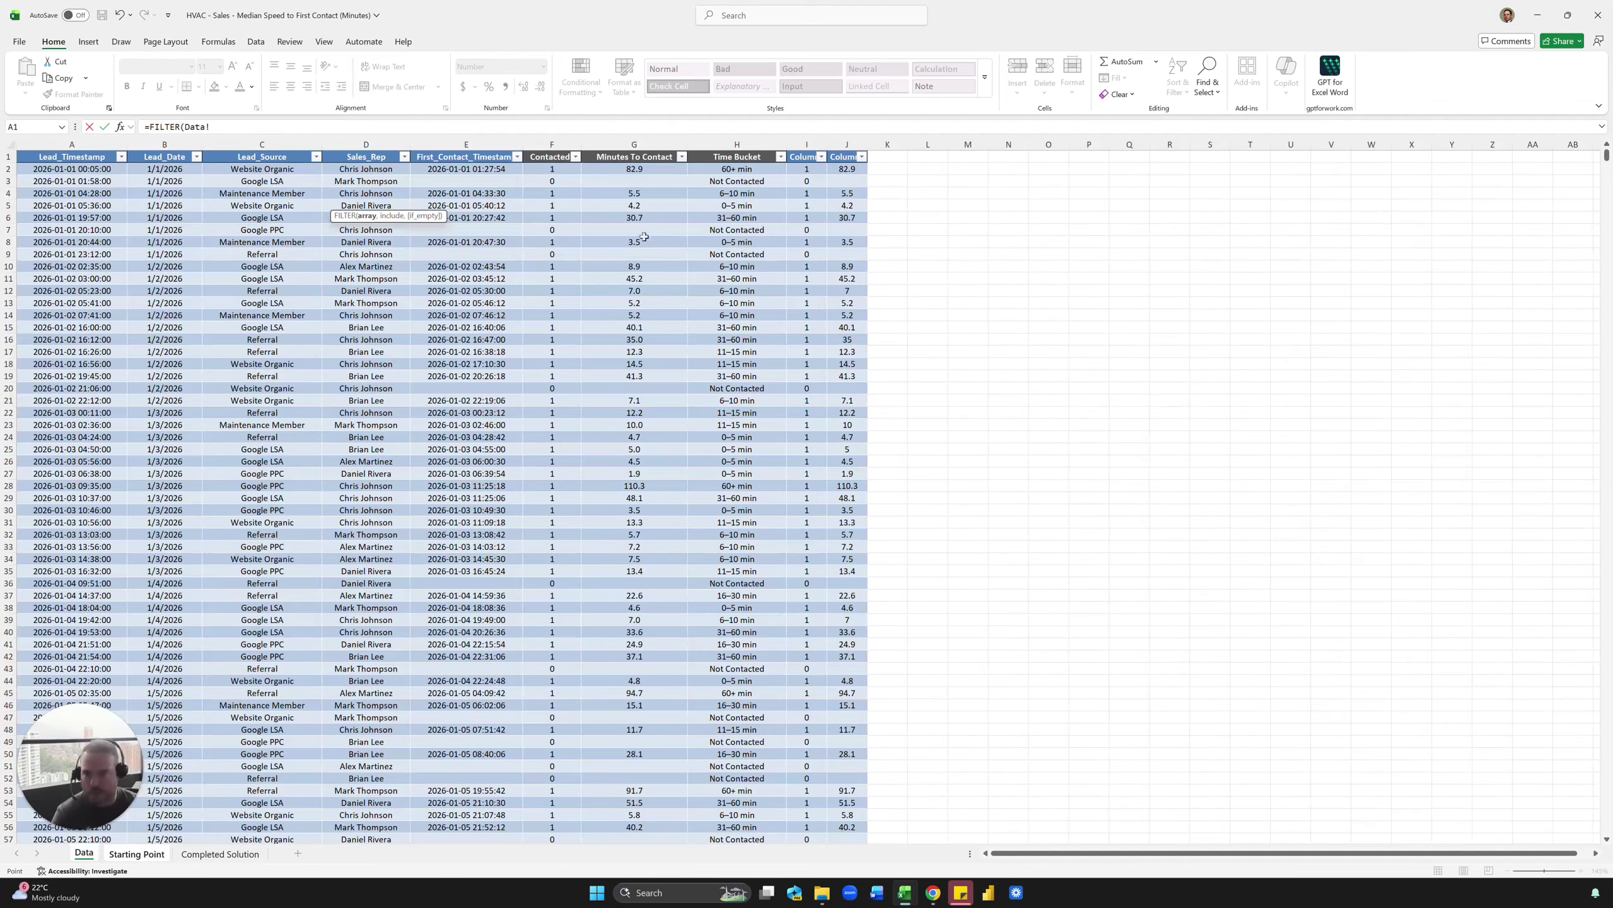
click(633, 150)
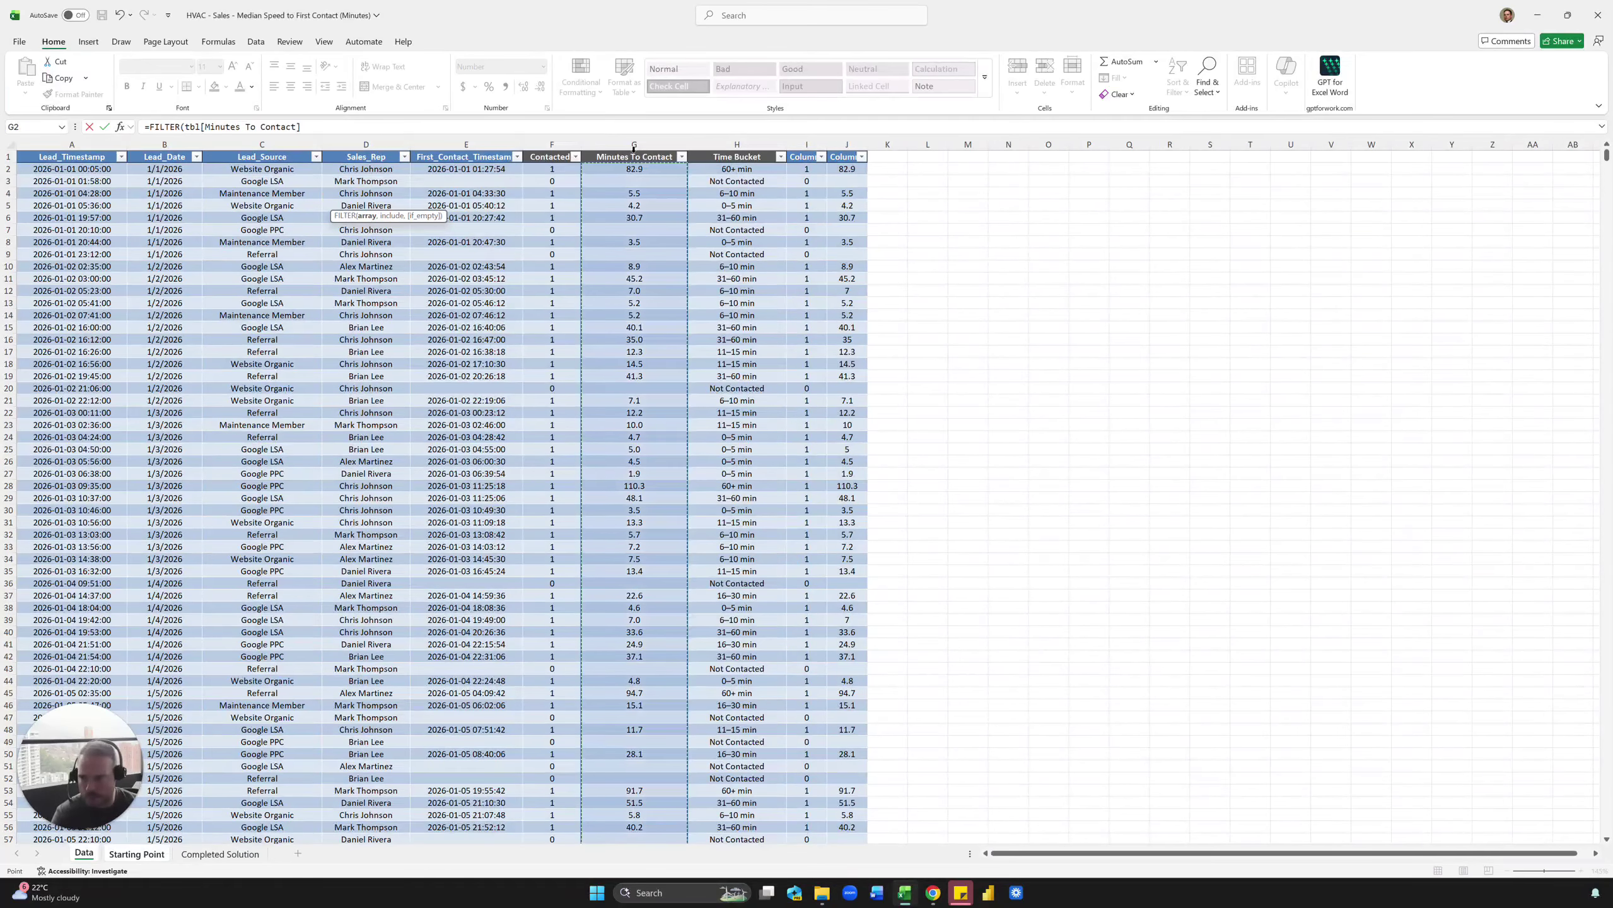
text(,)
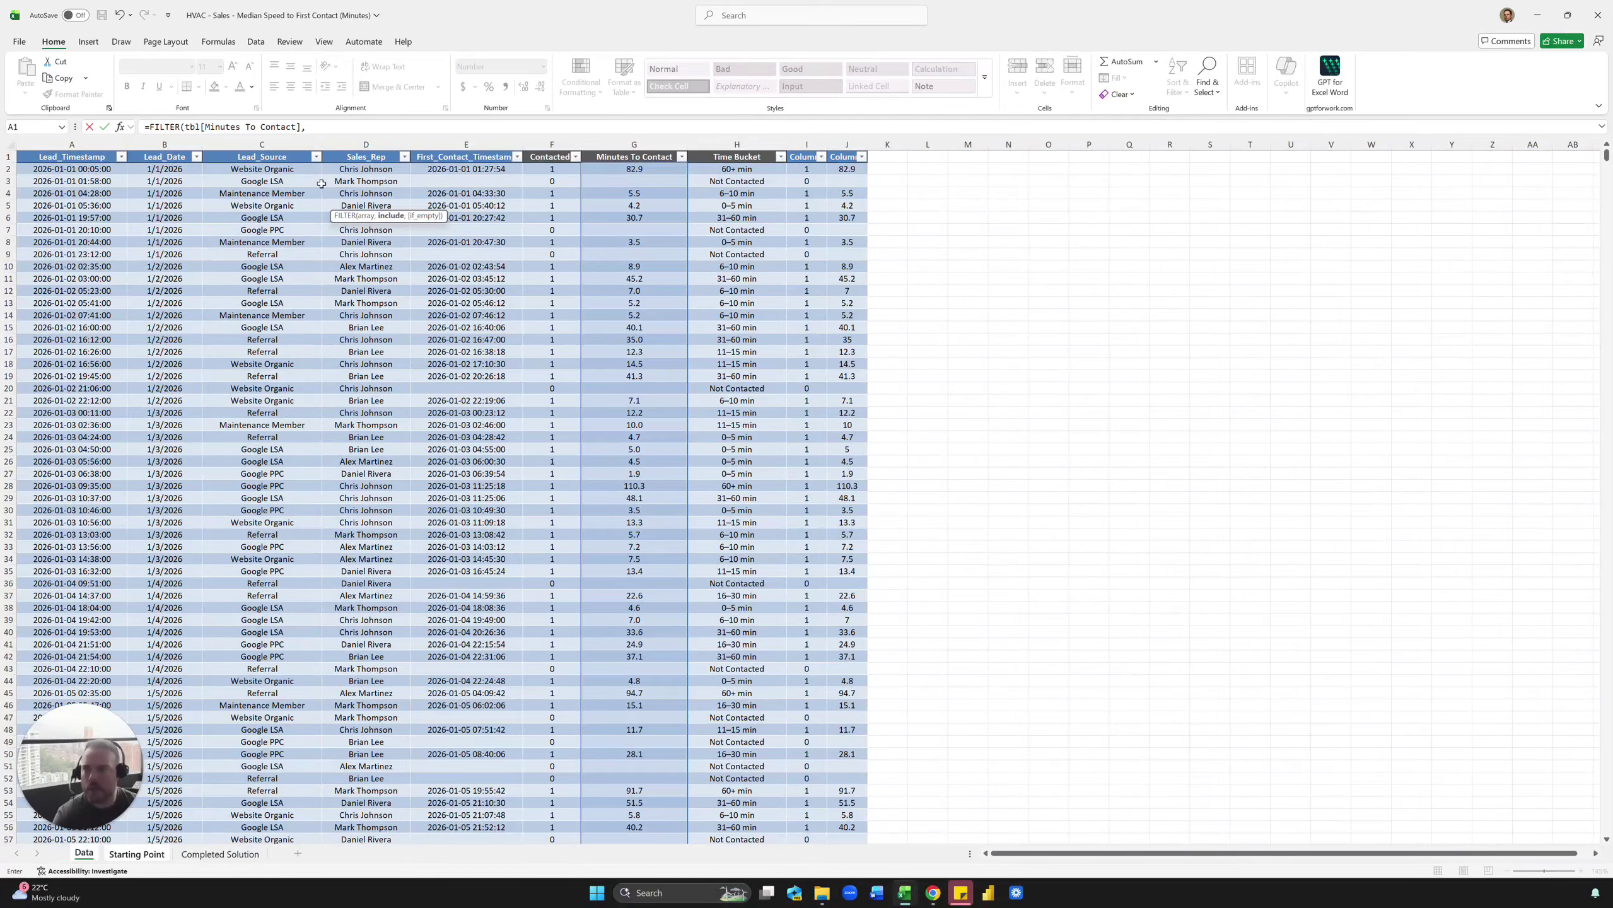
click(355, 155)
text(,)
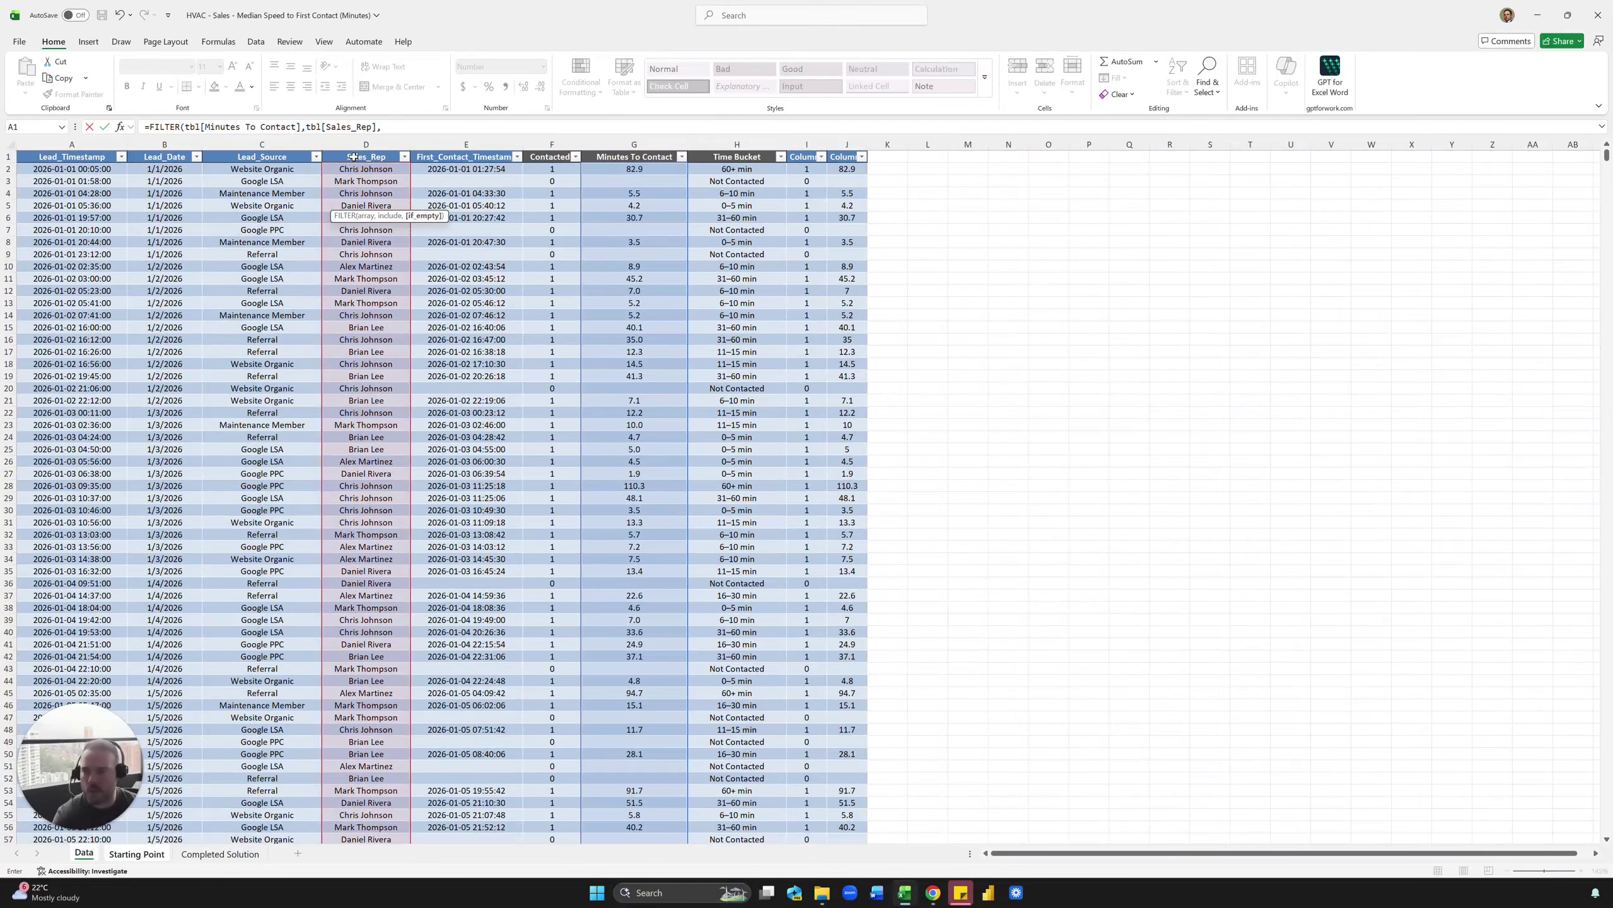
text(b3)
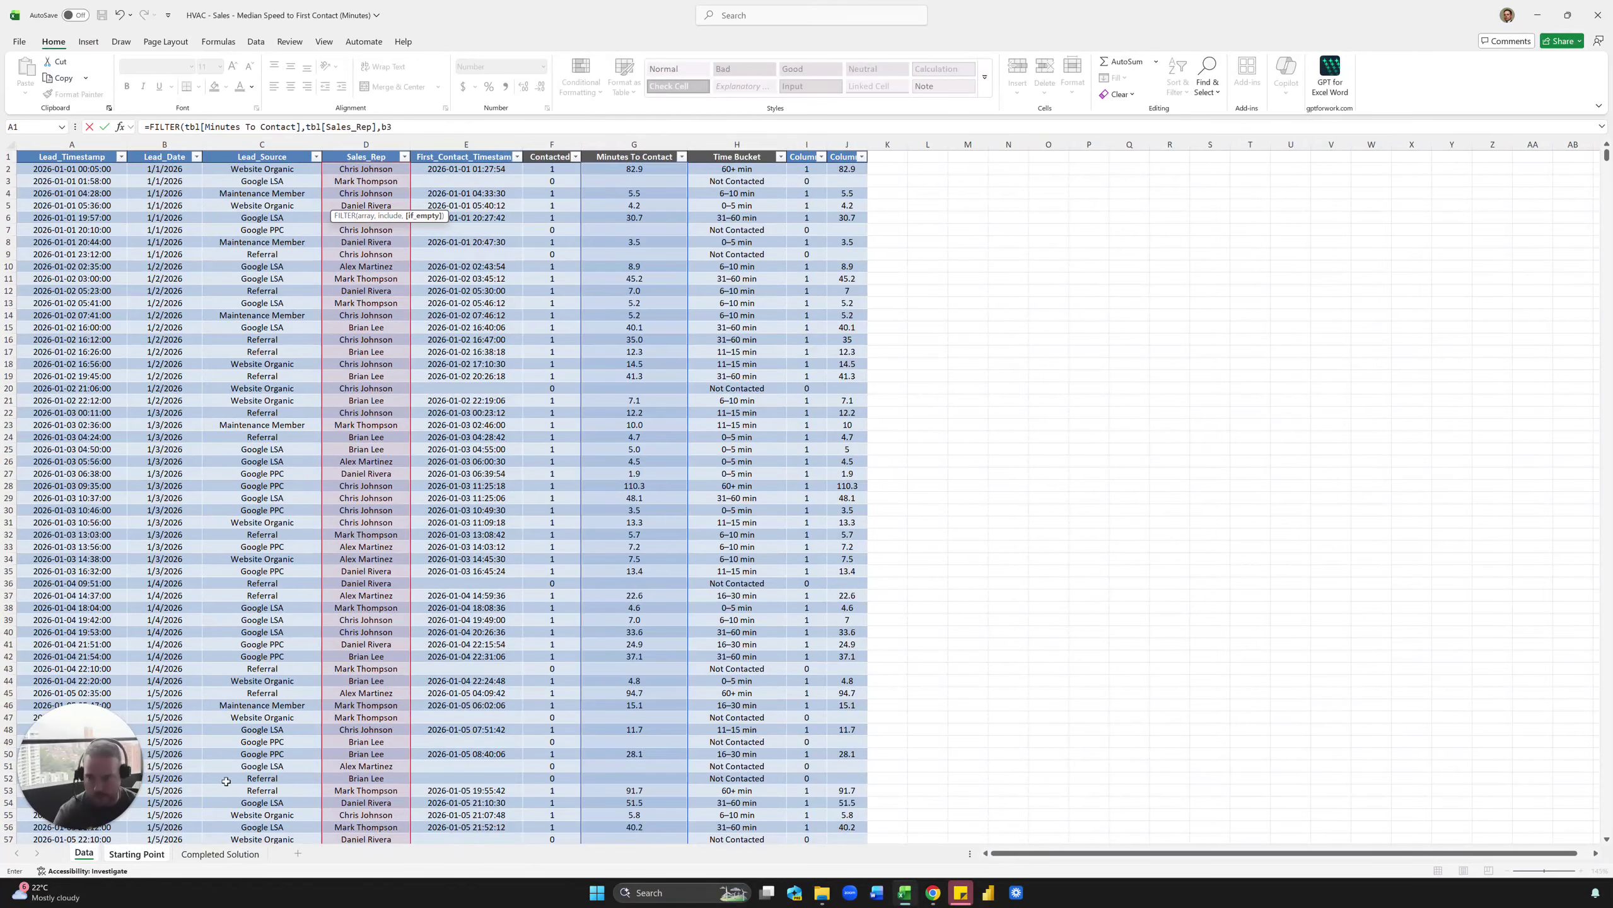
key(Return)
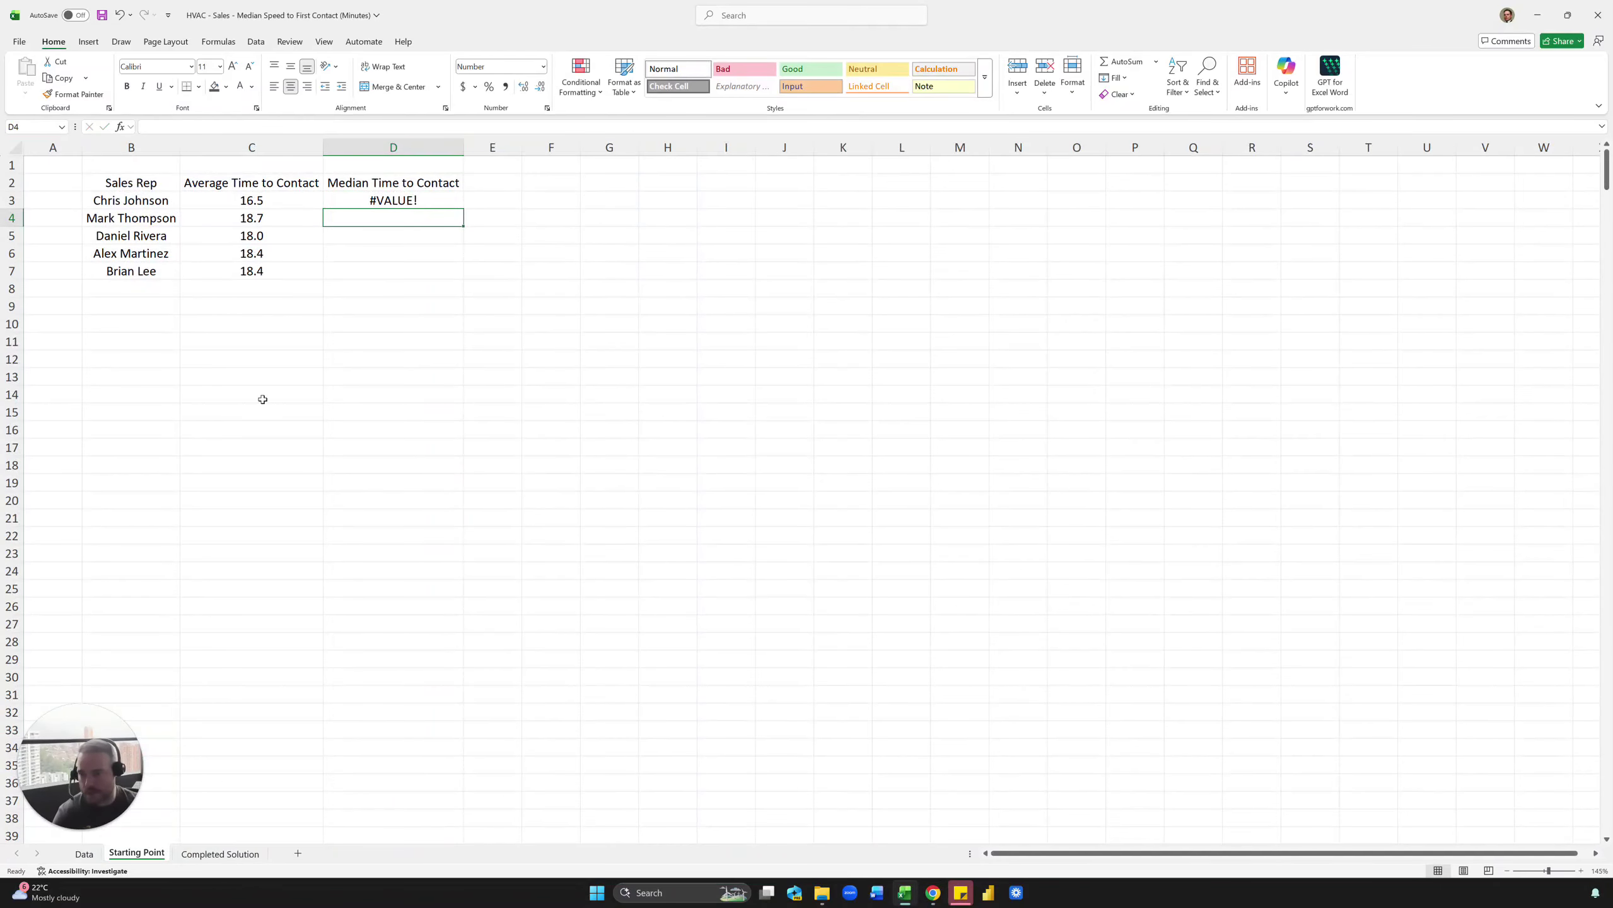
Fix the formula to =FILTER(tbl[Minutes To Contact],tbl[Sales_Rep]=B3) by replacing the comma with =
double_click(370, 200)
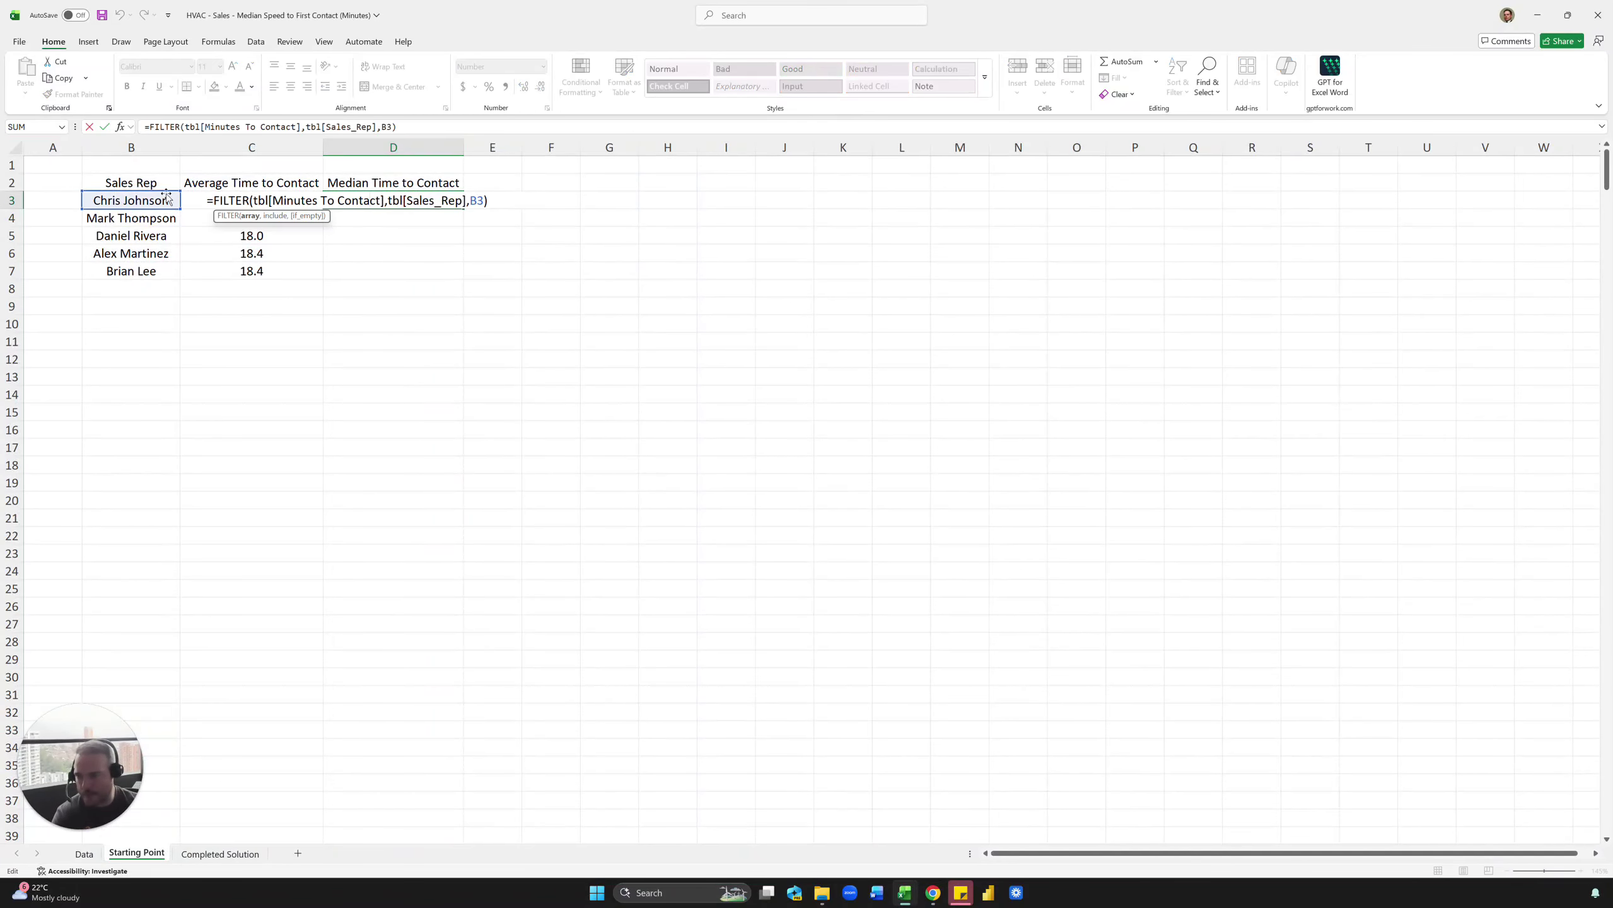
click(376, 127)
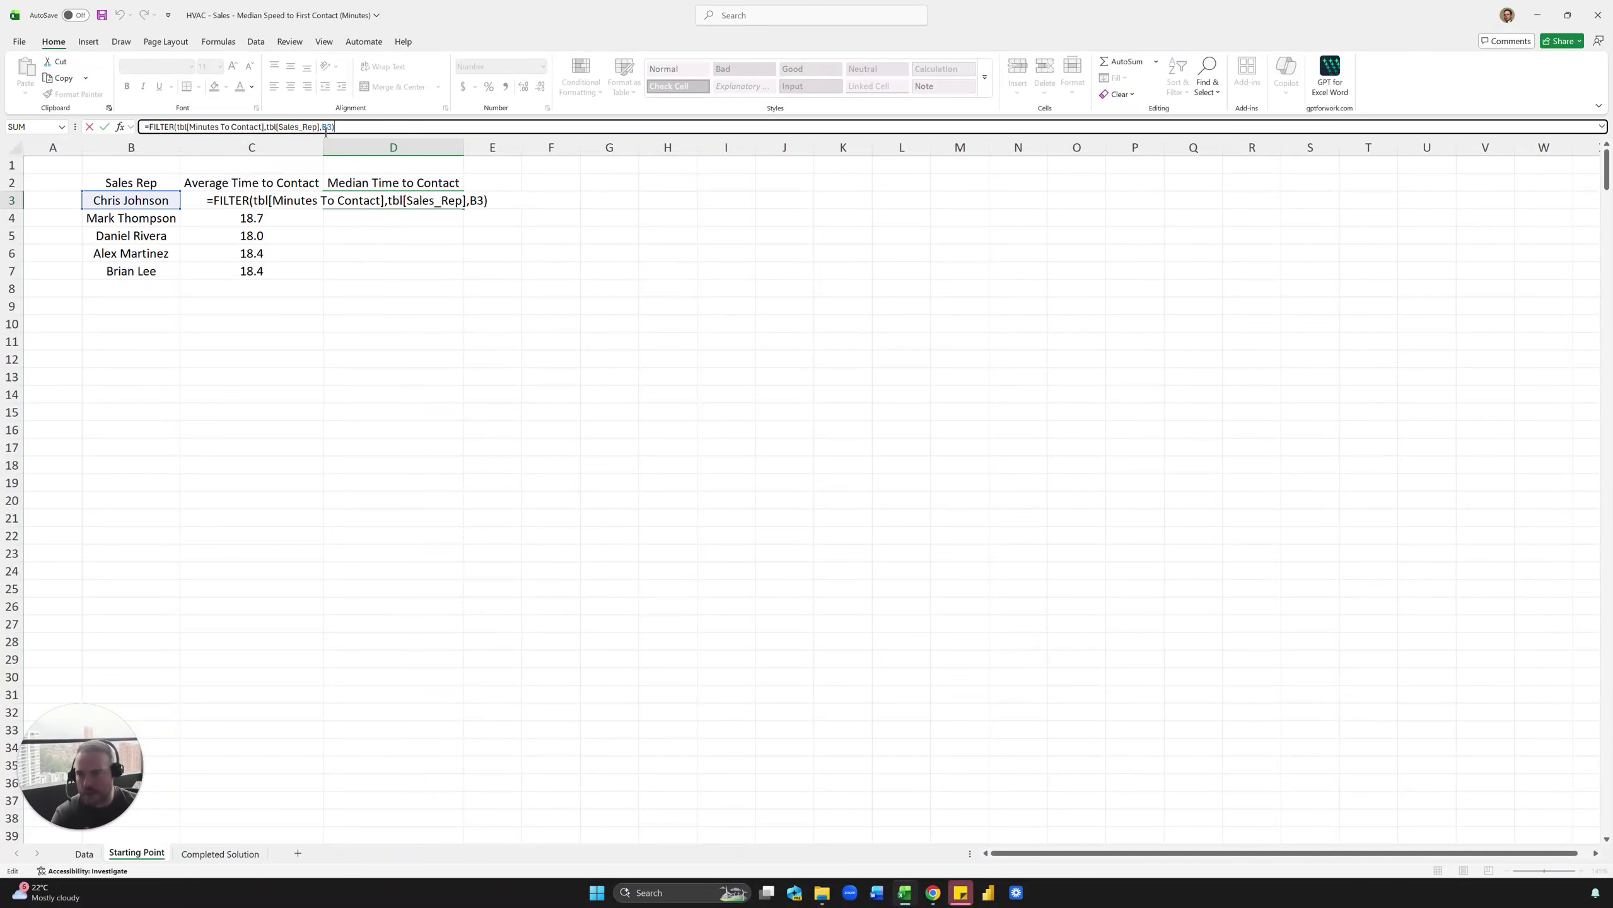
key(BackSpace)
text(=)
key(Return)
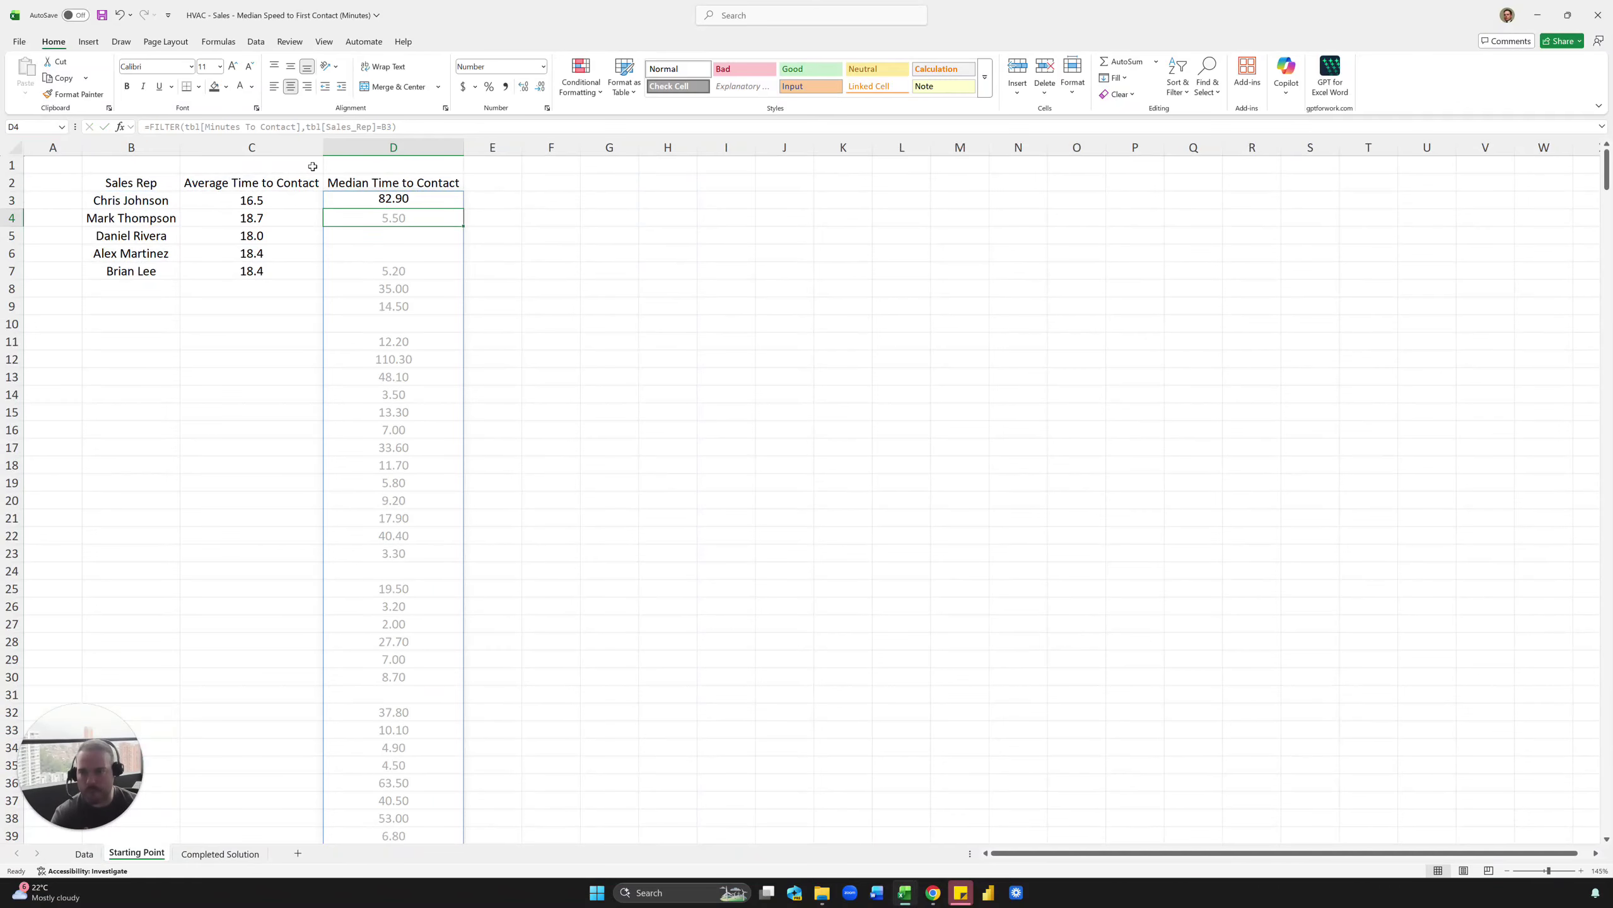
click(586, 303)
click(427, 218)
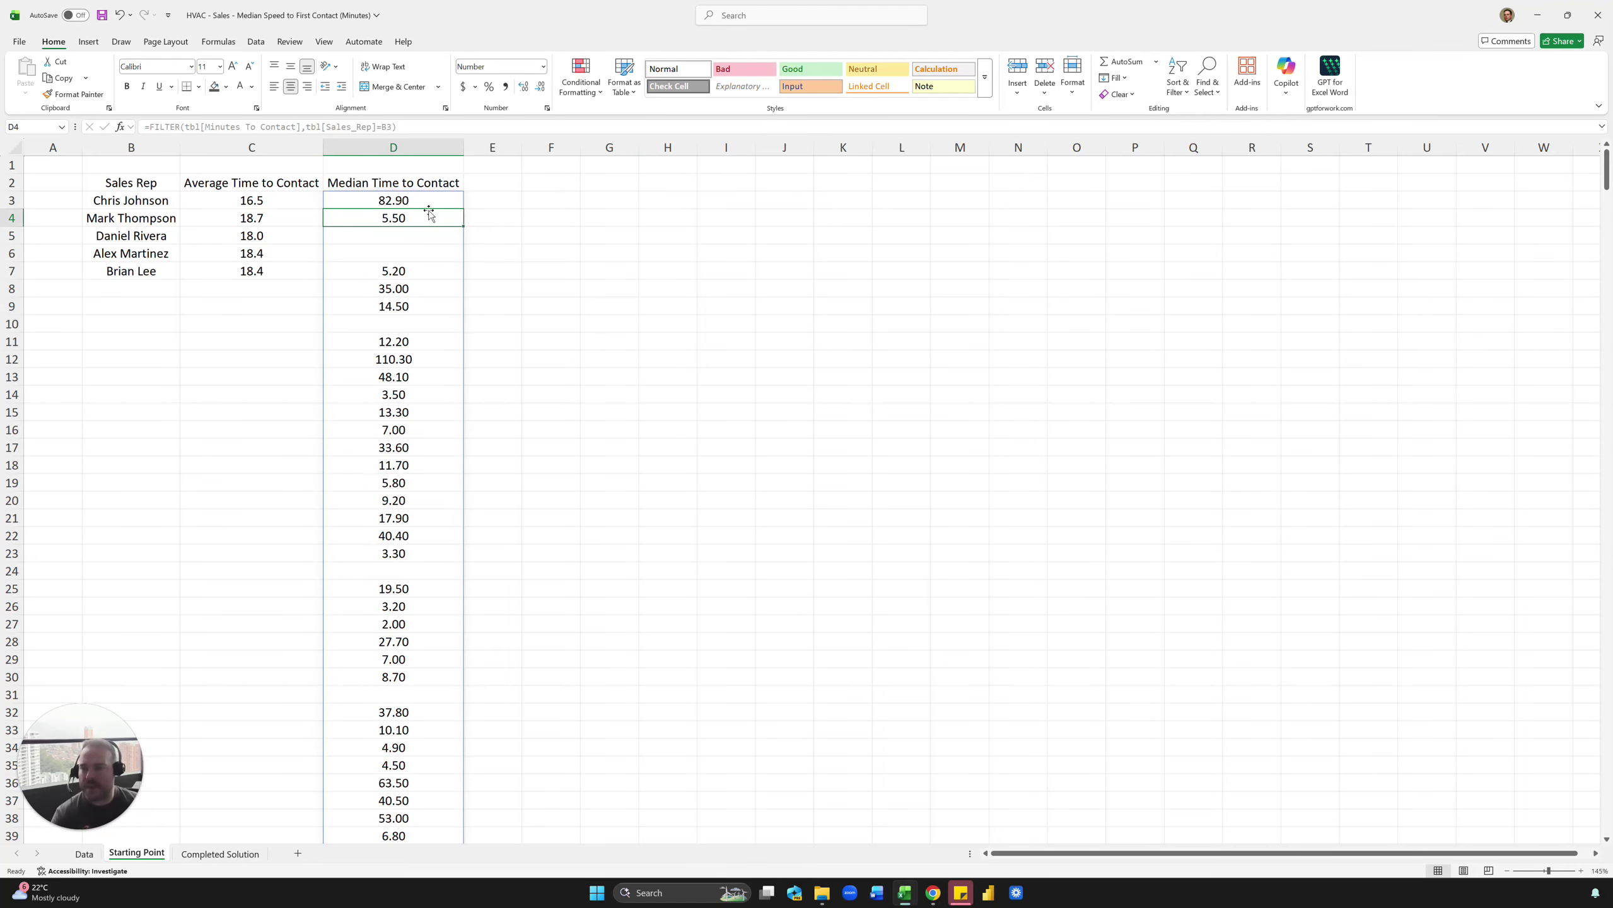
drag(419, 234, 411, 253)
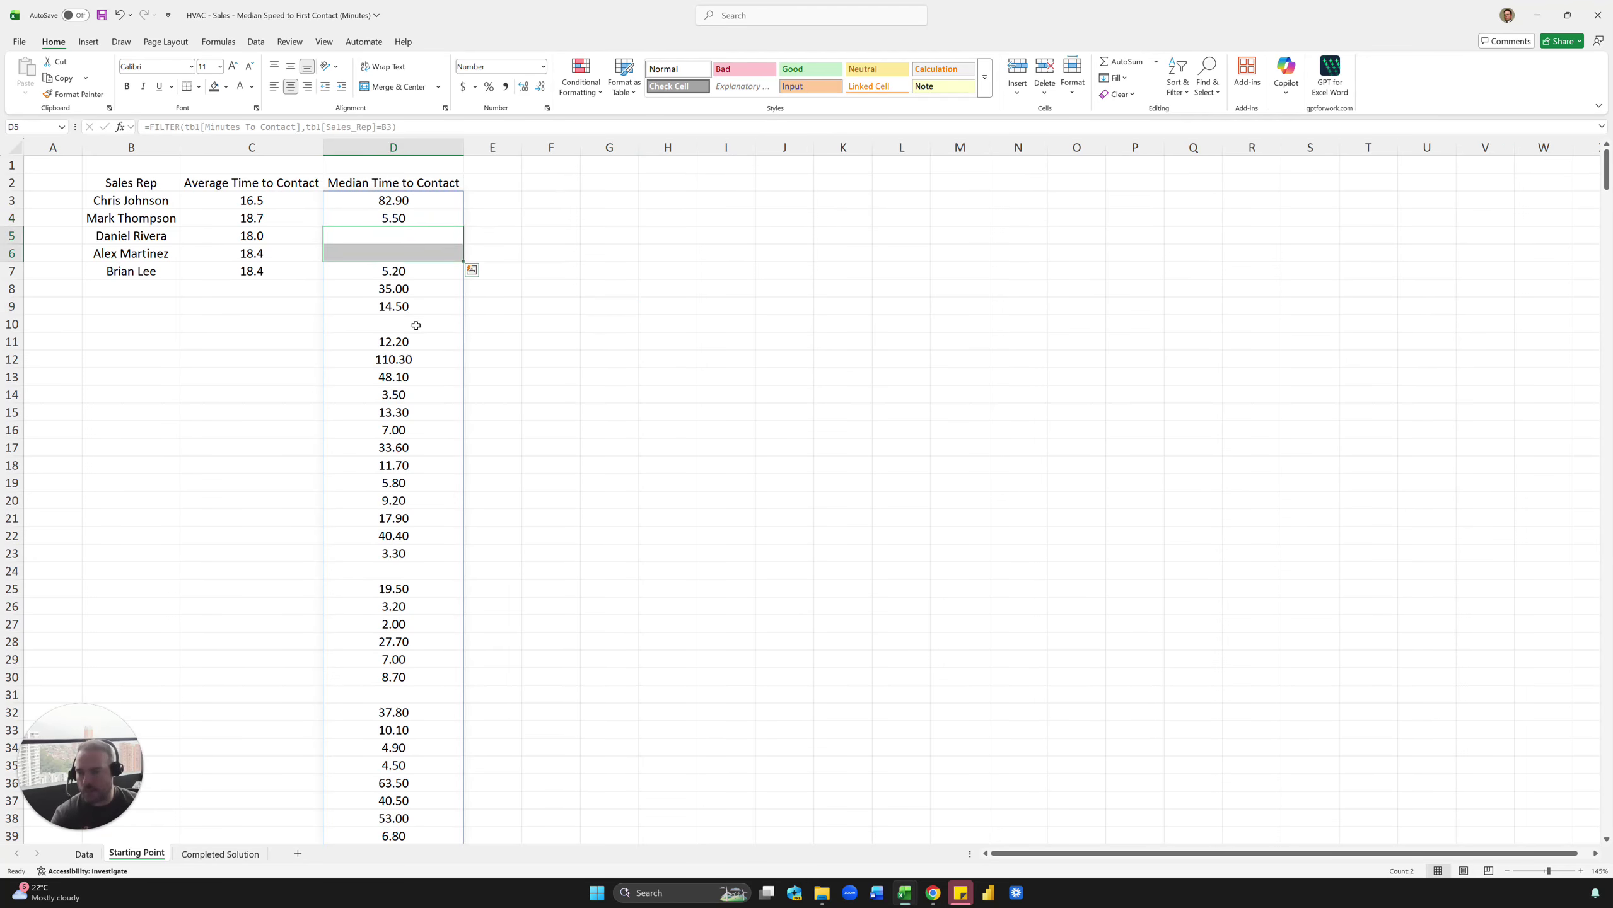
click(416, 324)
click(393, 572)
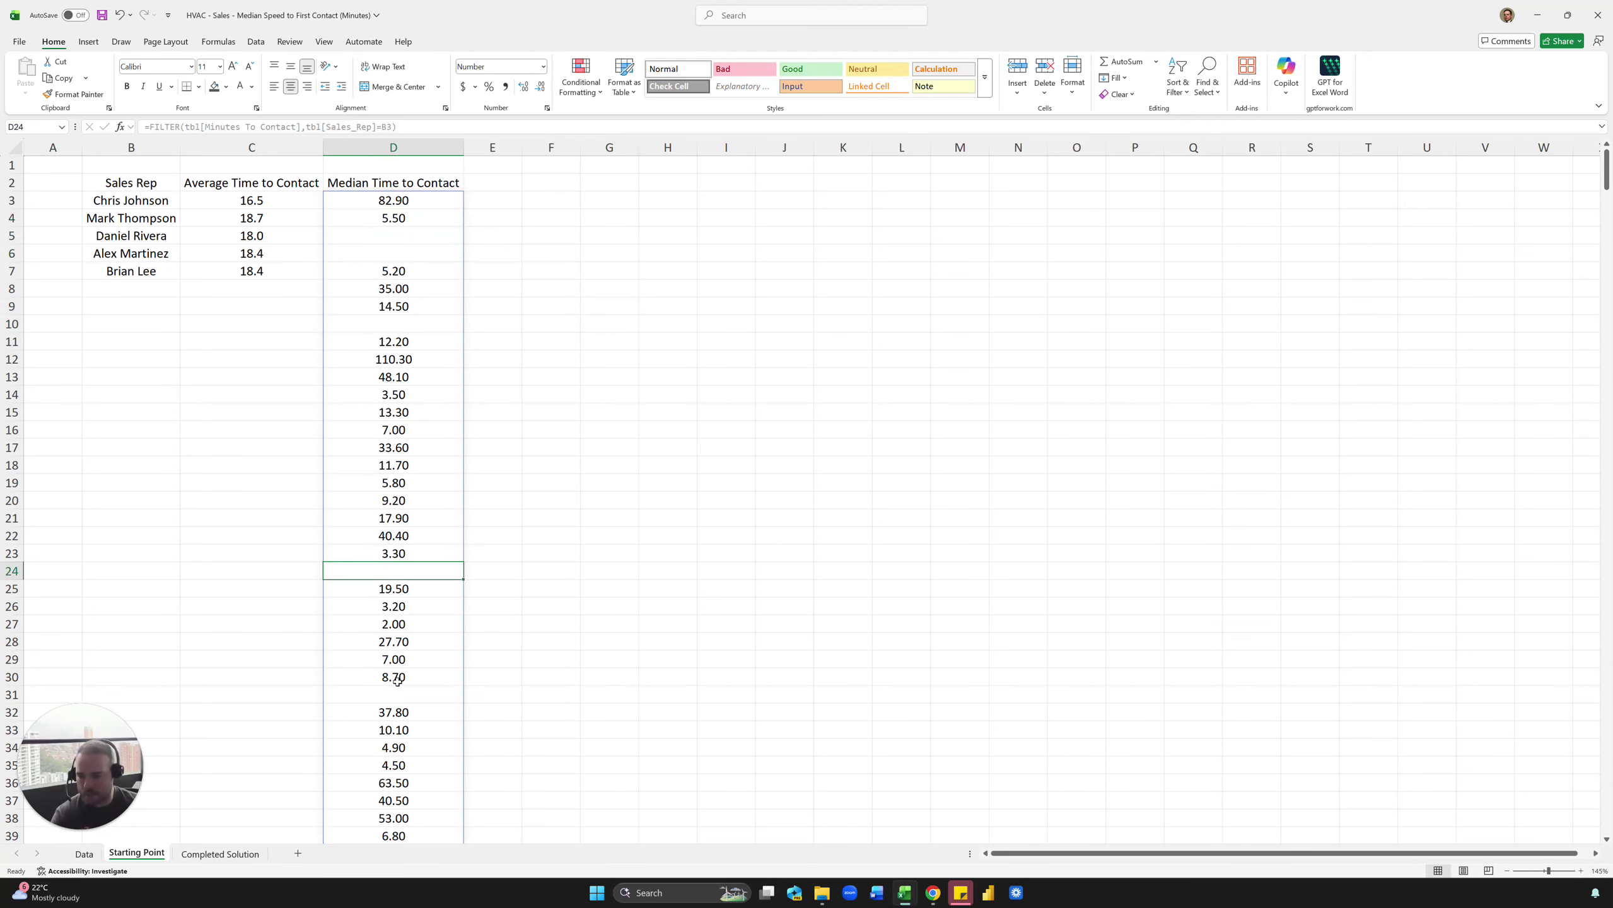
click(392, 641)
click(390, 692)
click(373, 195)
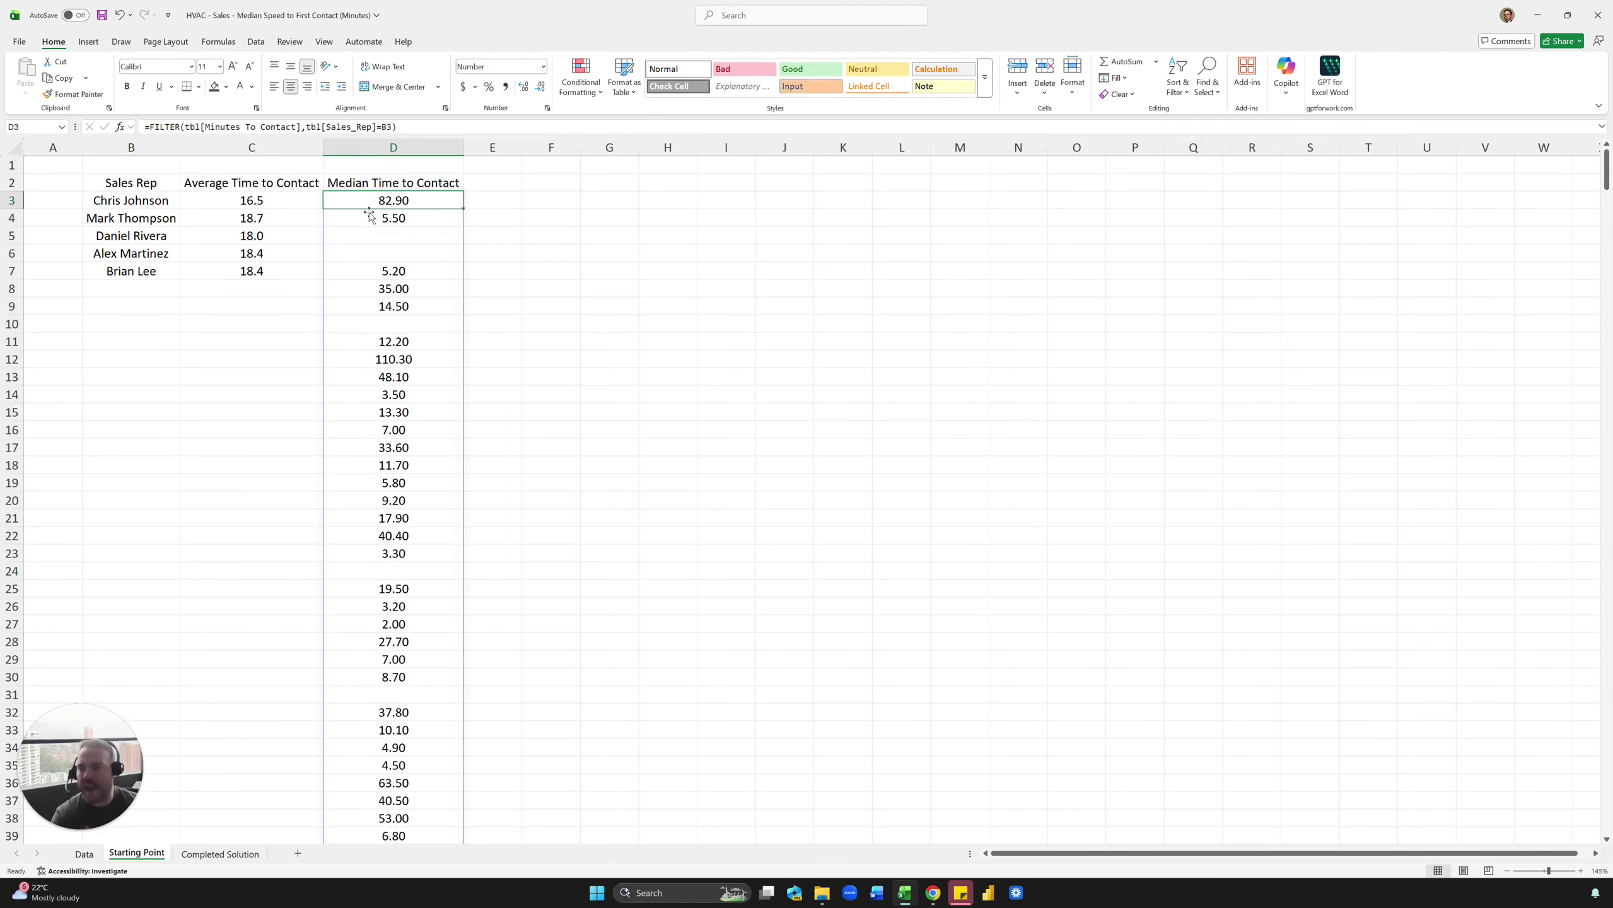
drag(387, 235, 389, 250)
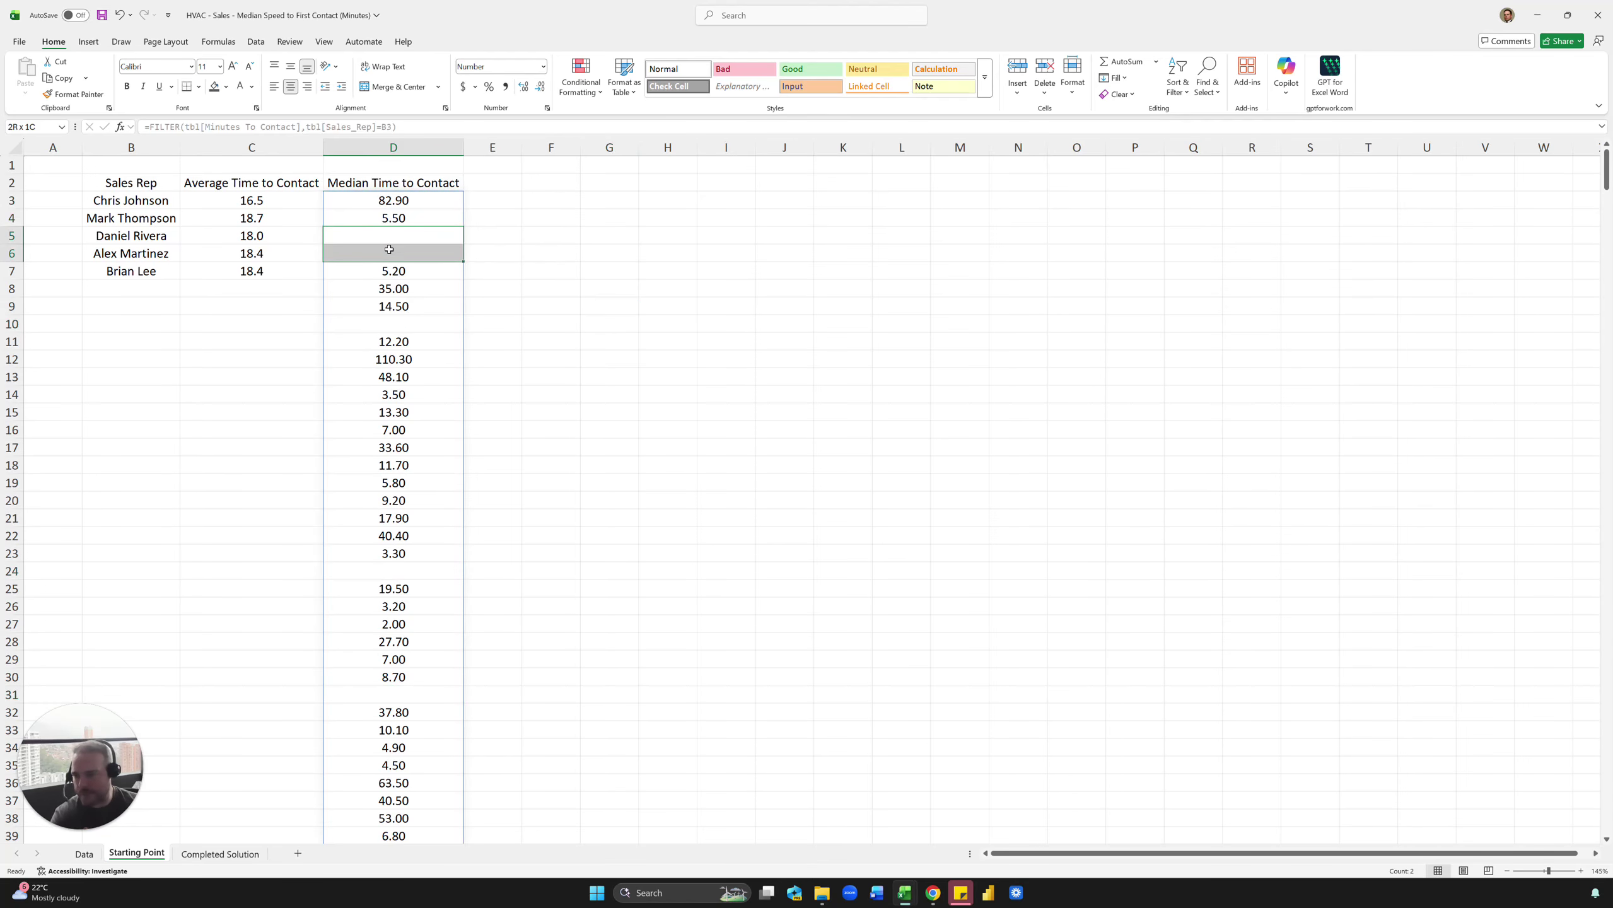
click(393, 201)
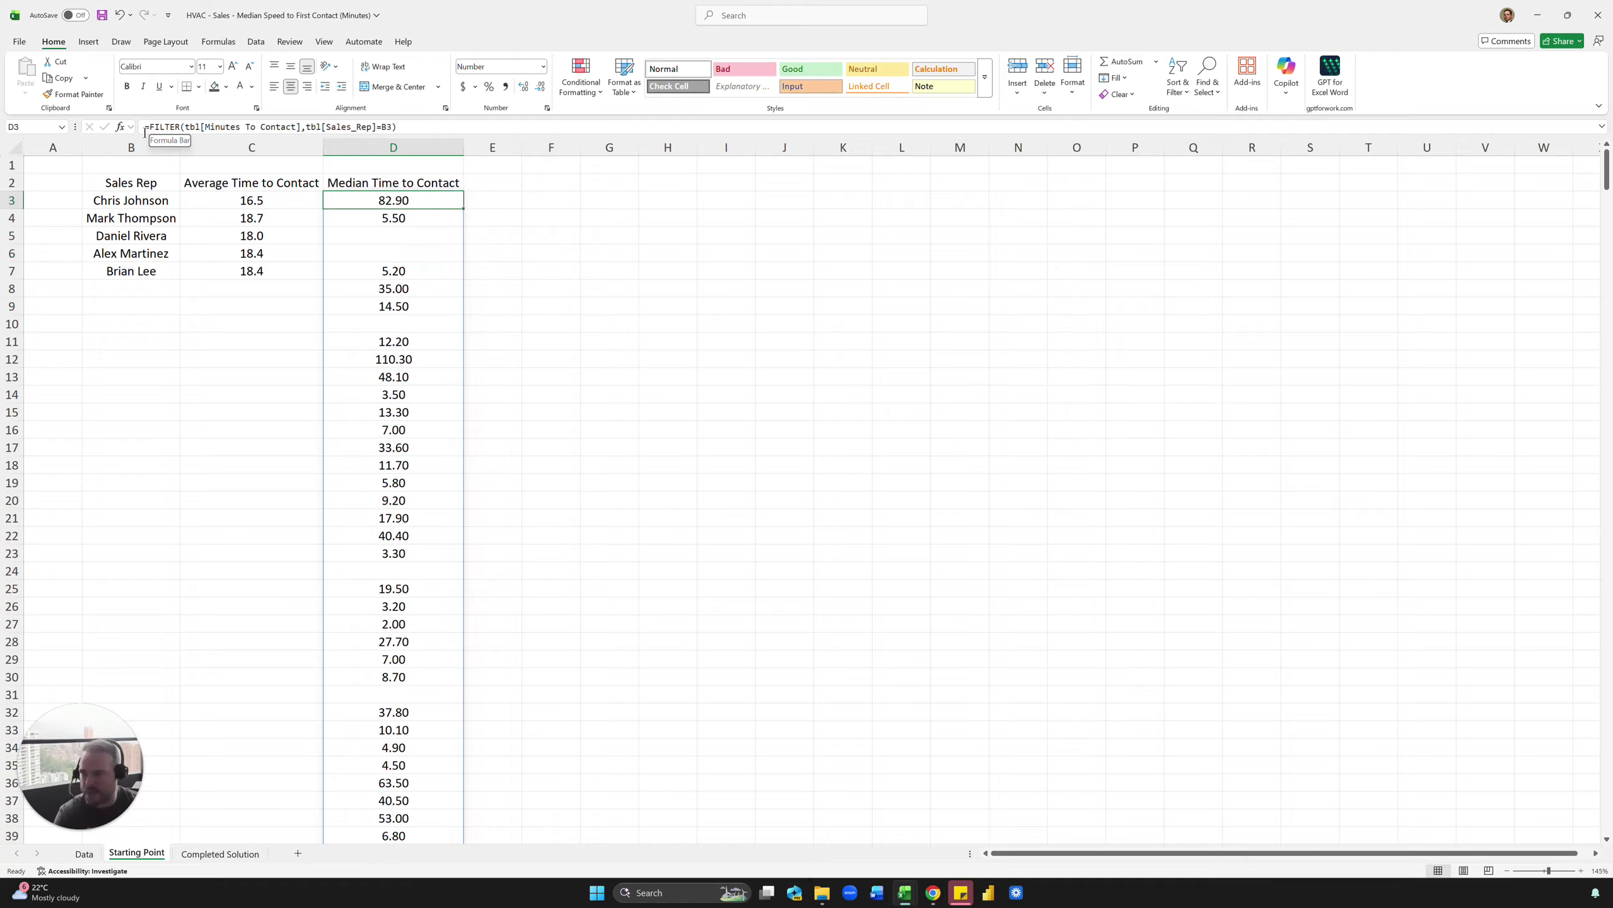
Wrap D3's FILTER in MEDIAN(), fill to D7 at one decimal (8.8–9.2), and widen column E
click(146, 127)
text(median)
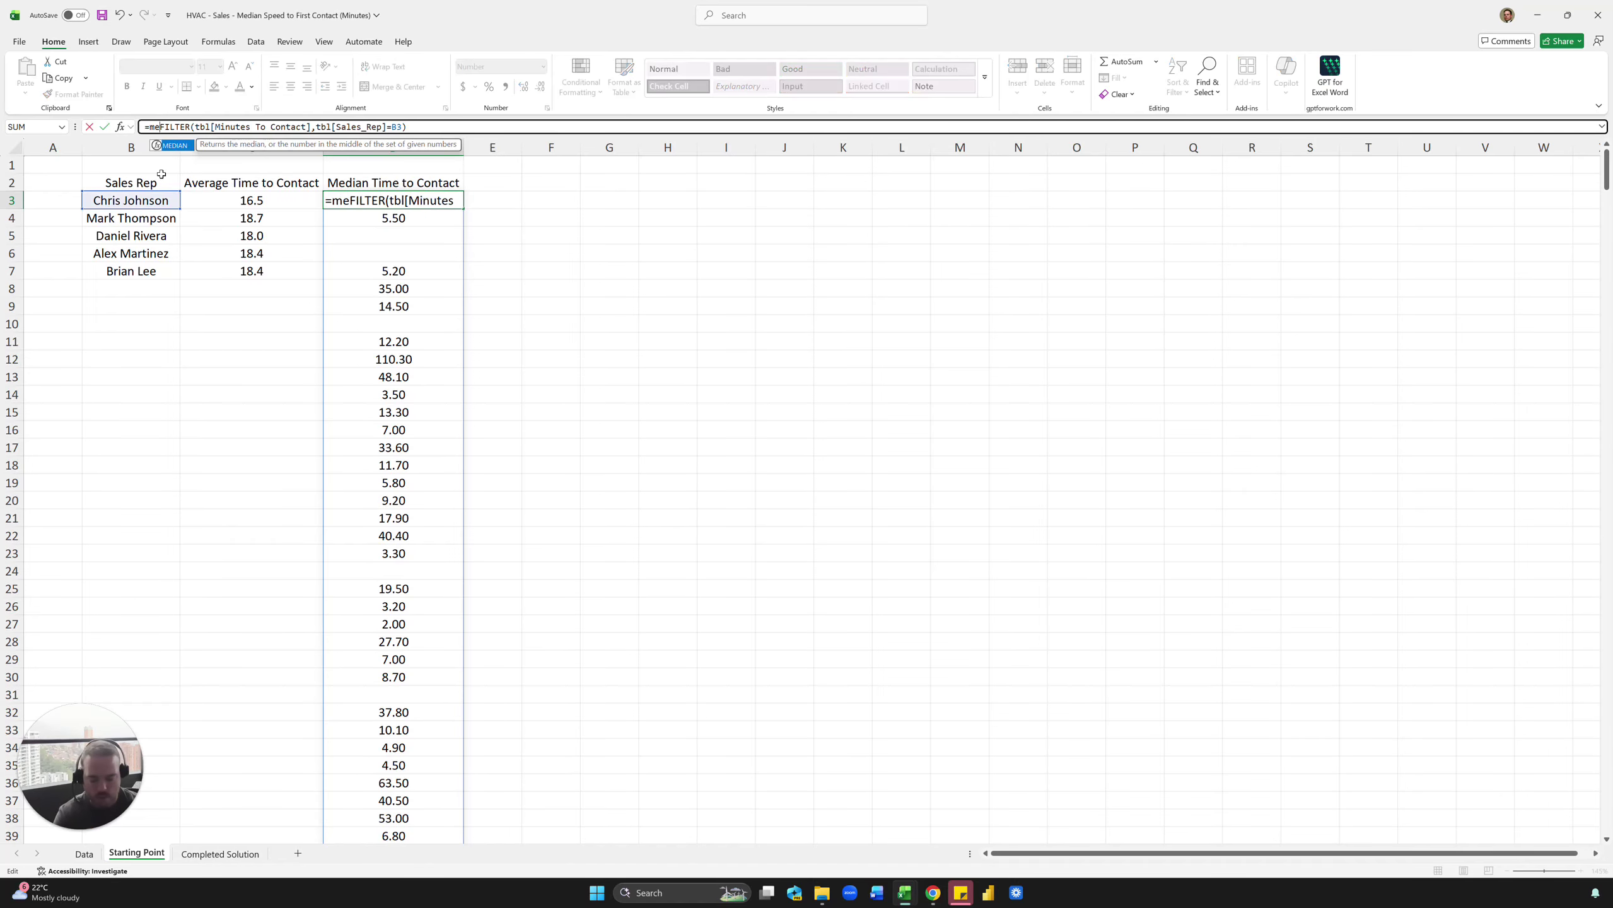
text(()
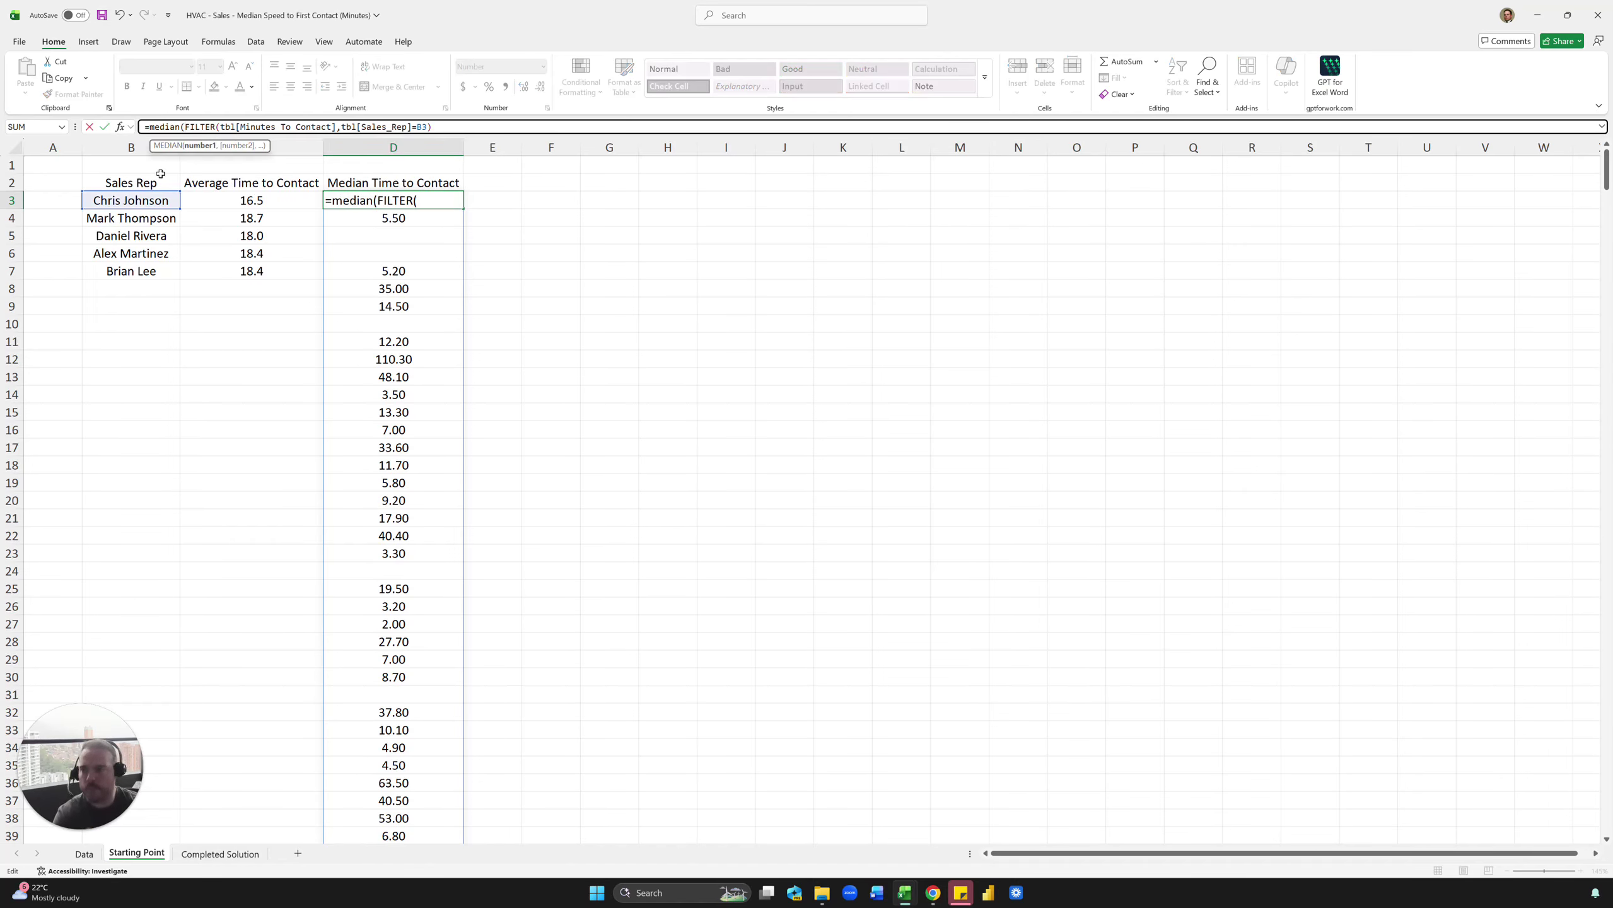
click(437, 127)
text())
key(Return)
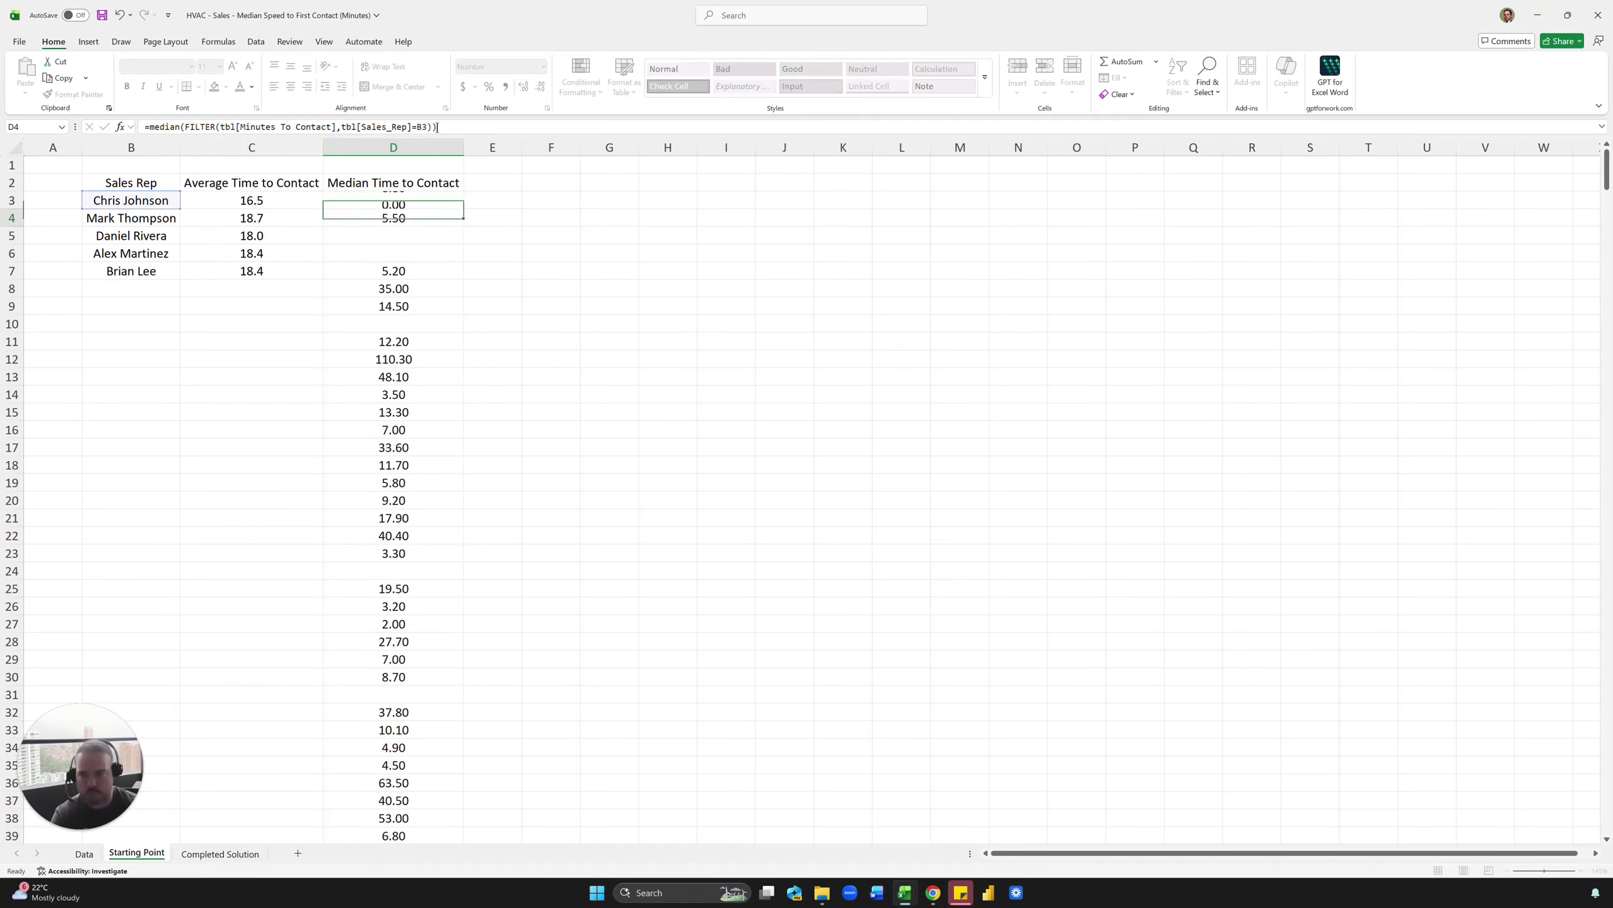
click(404, 201)
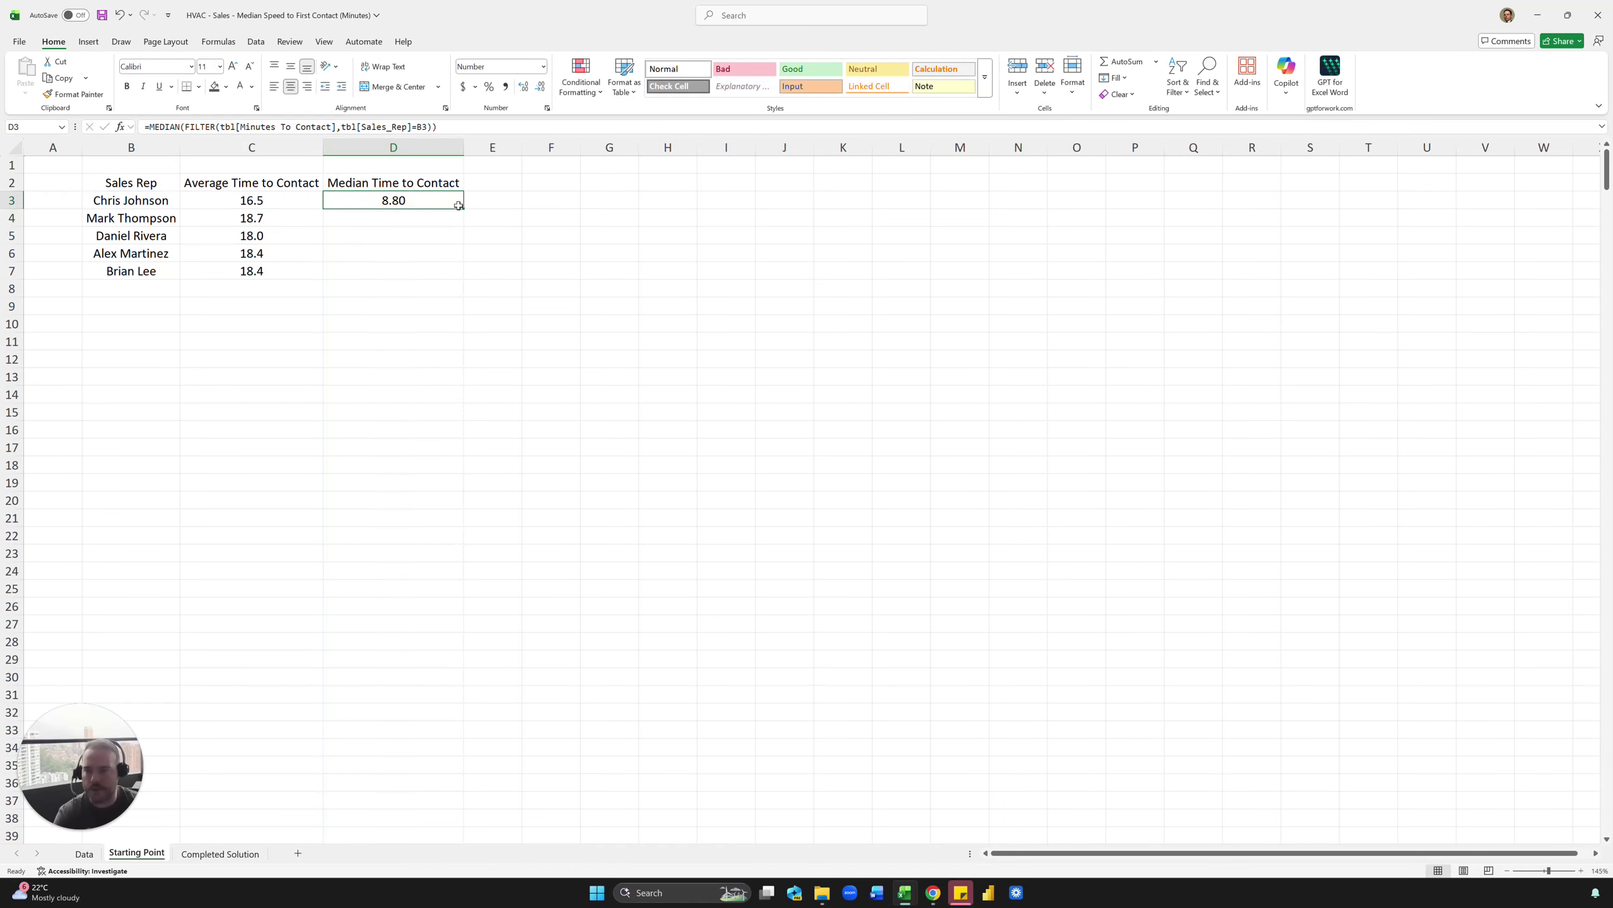
drag(464, 209, 454, 280)
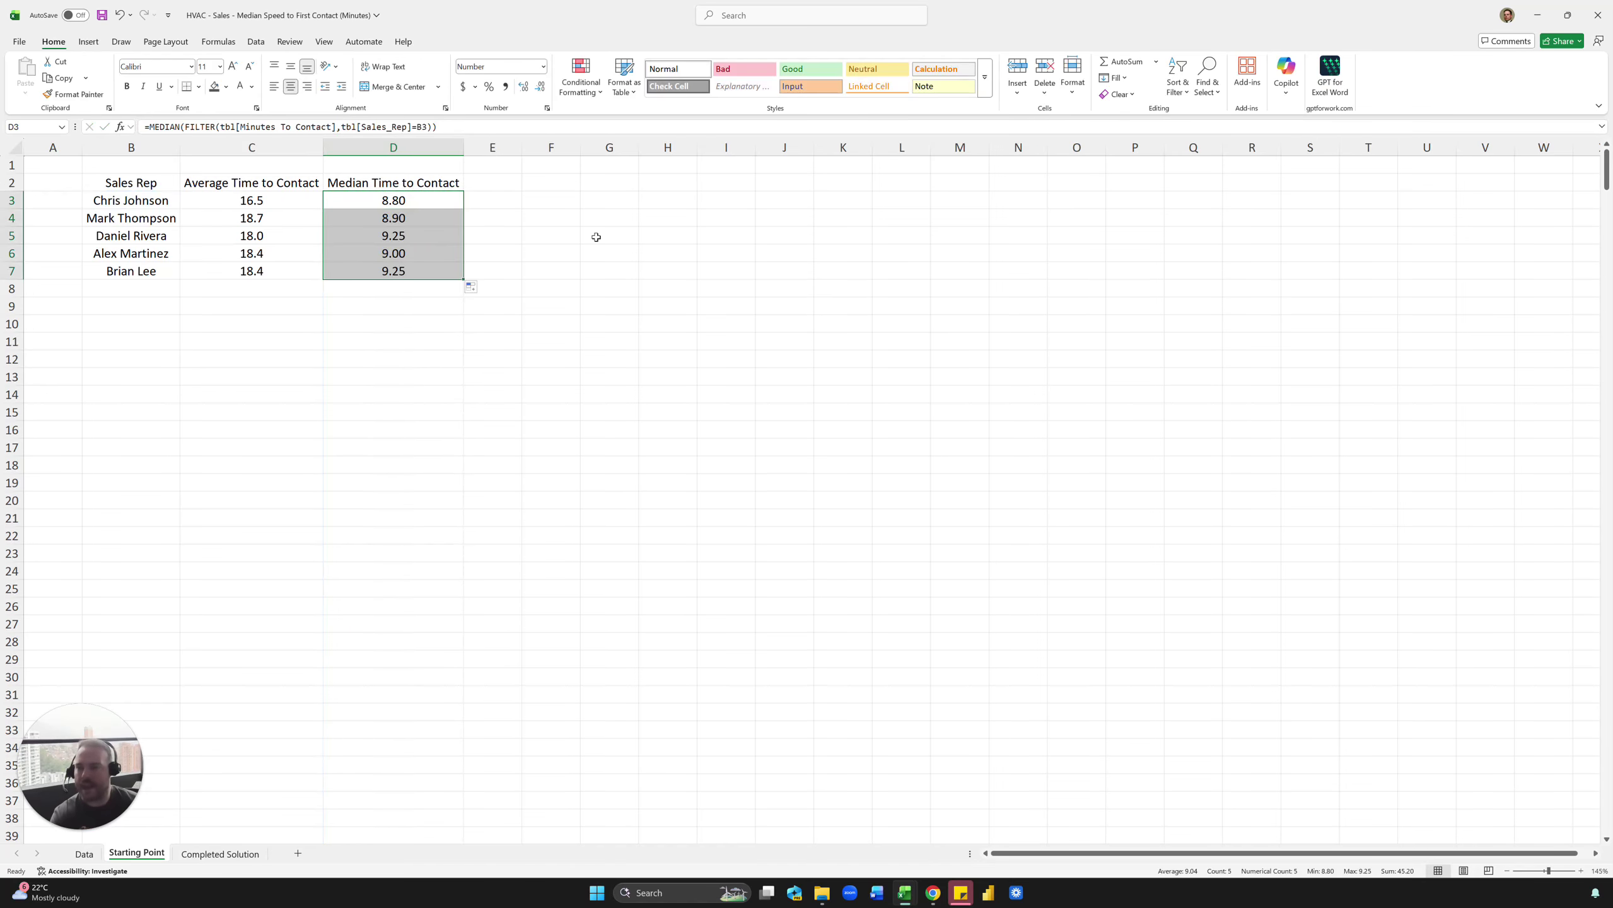
click(541, 86)
click(495, 181)
drag(522, 147, 572, 147)
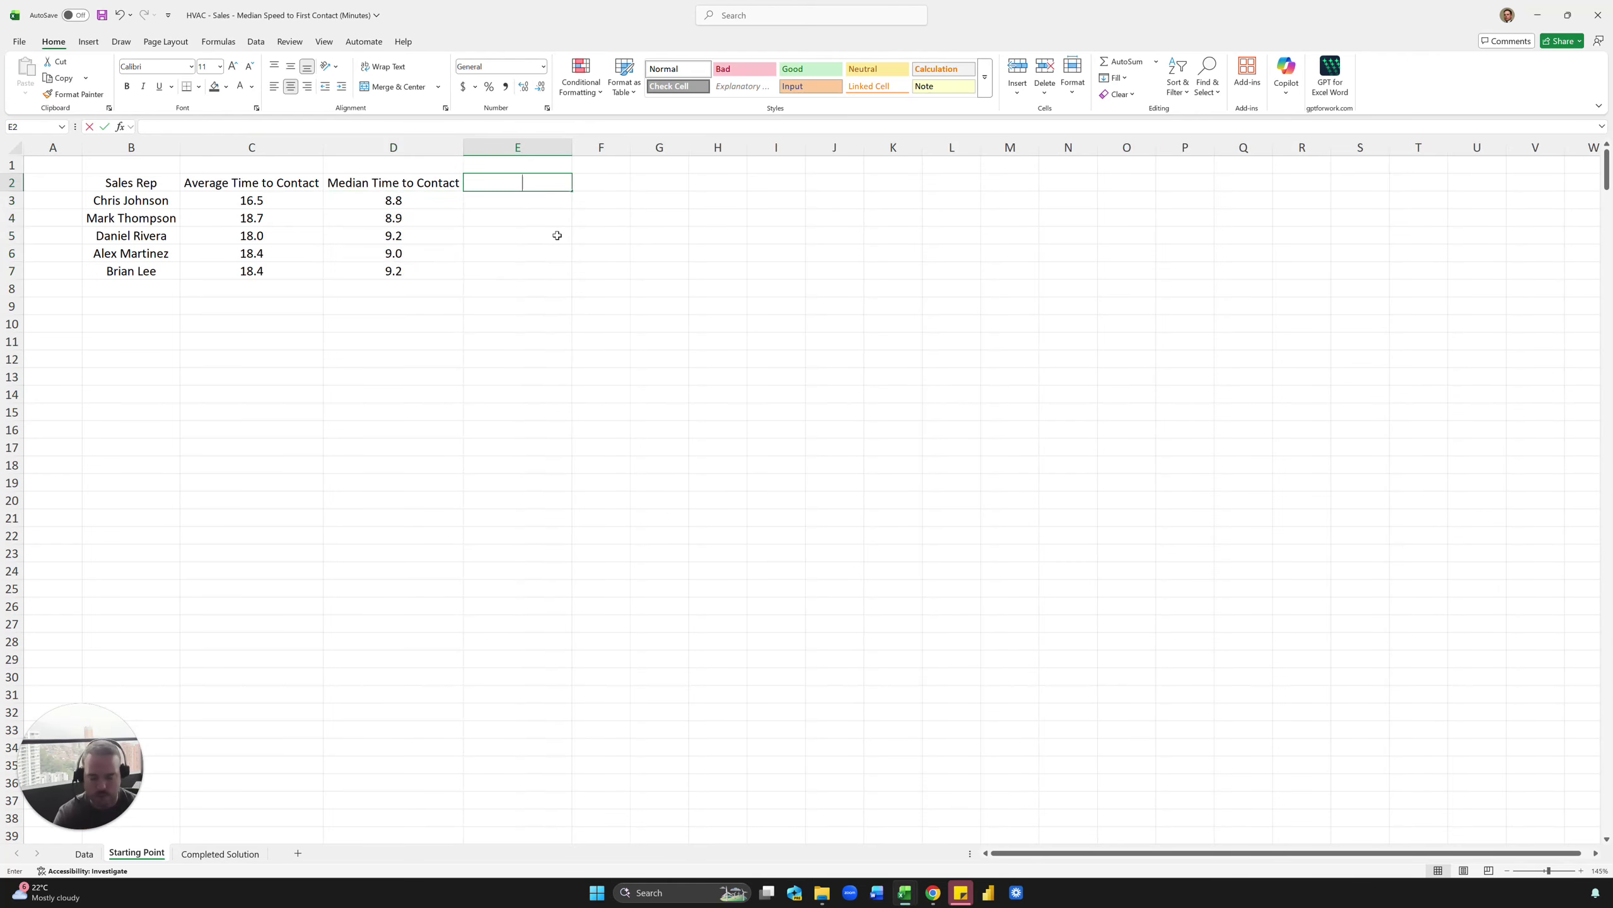
Add the Not Contacted heading and enter =COUNTIFS(tbl[Contacted?],0,tbl[Sales_Rep],B3) in E3
text(Not Contacted)
key(Return)
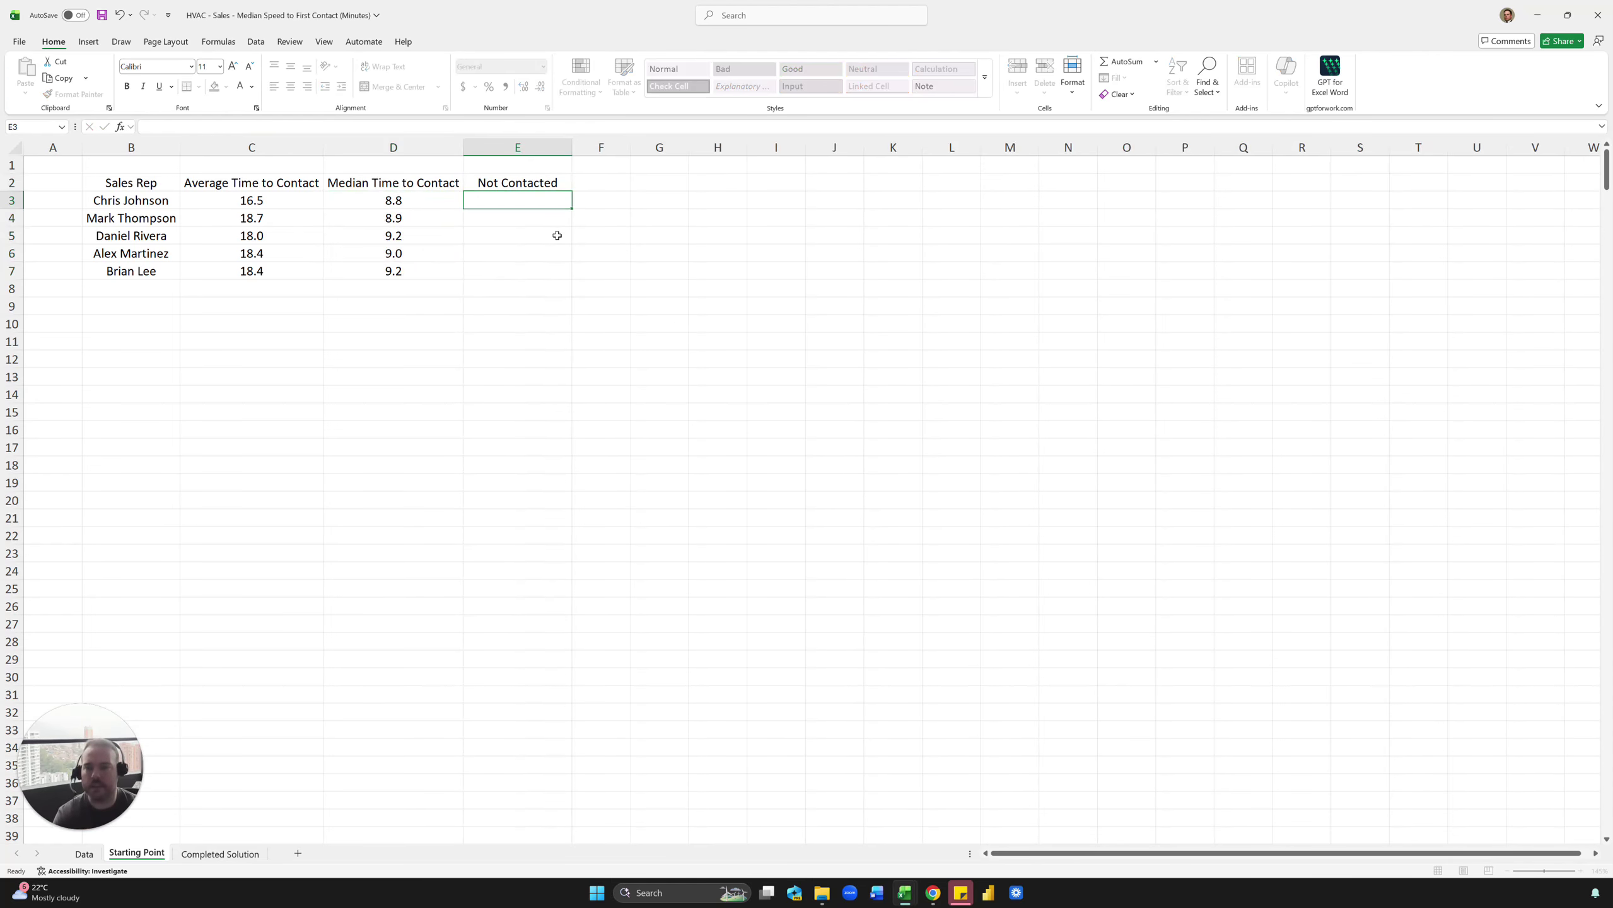
text(=COUNTIFS()
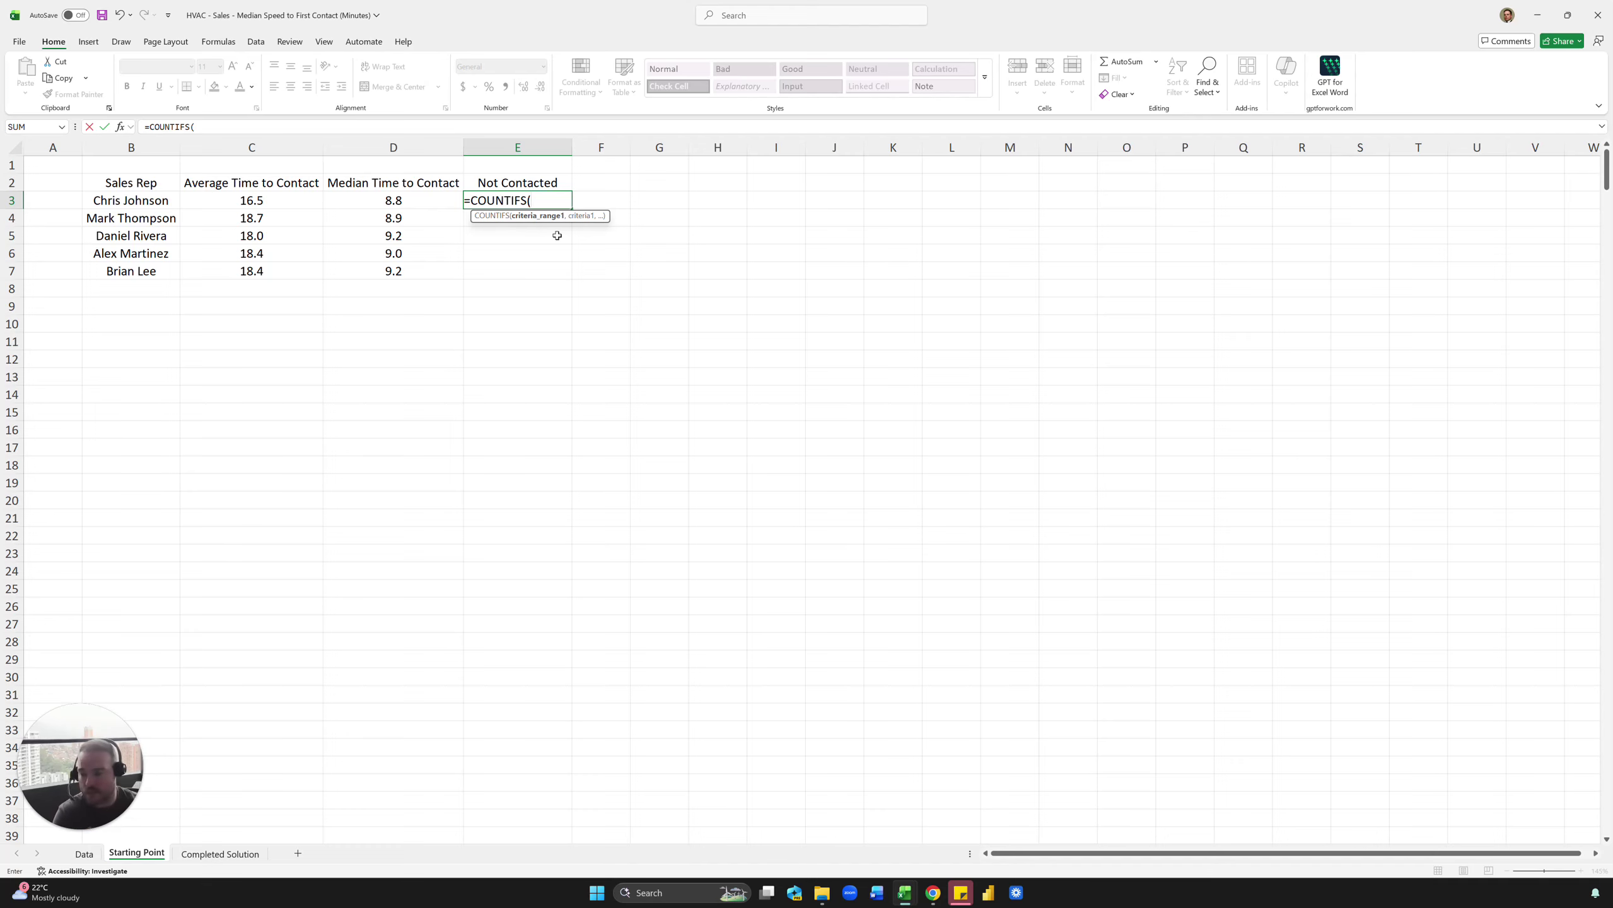
click(89, 857)
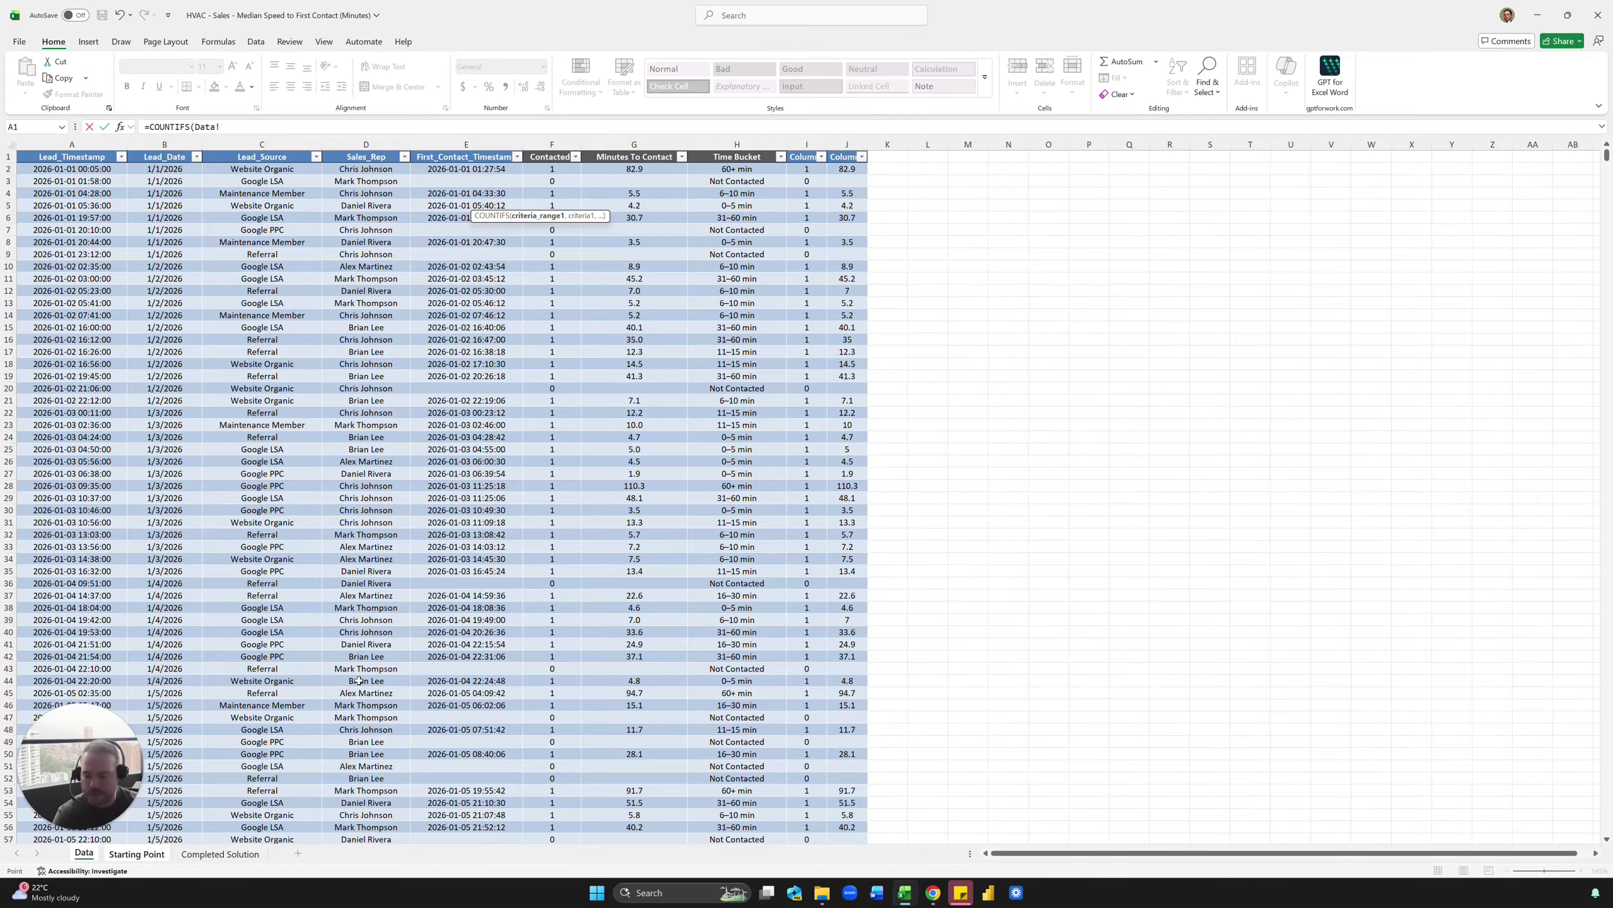
click(549, 150)
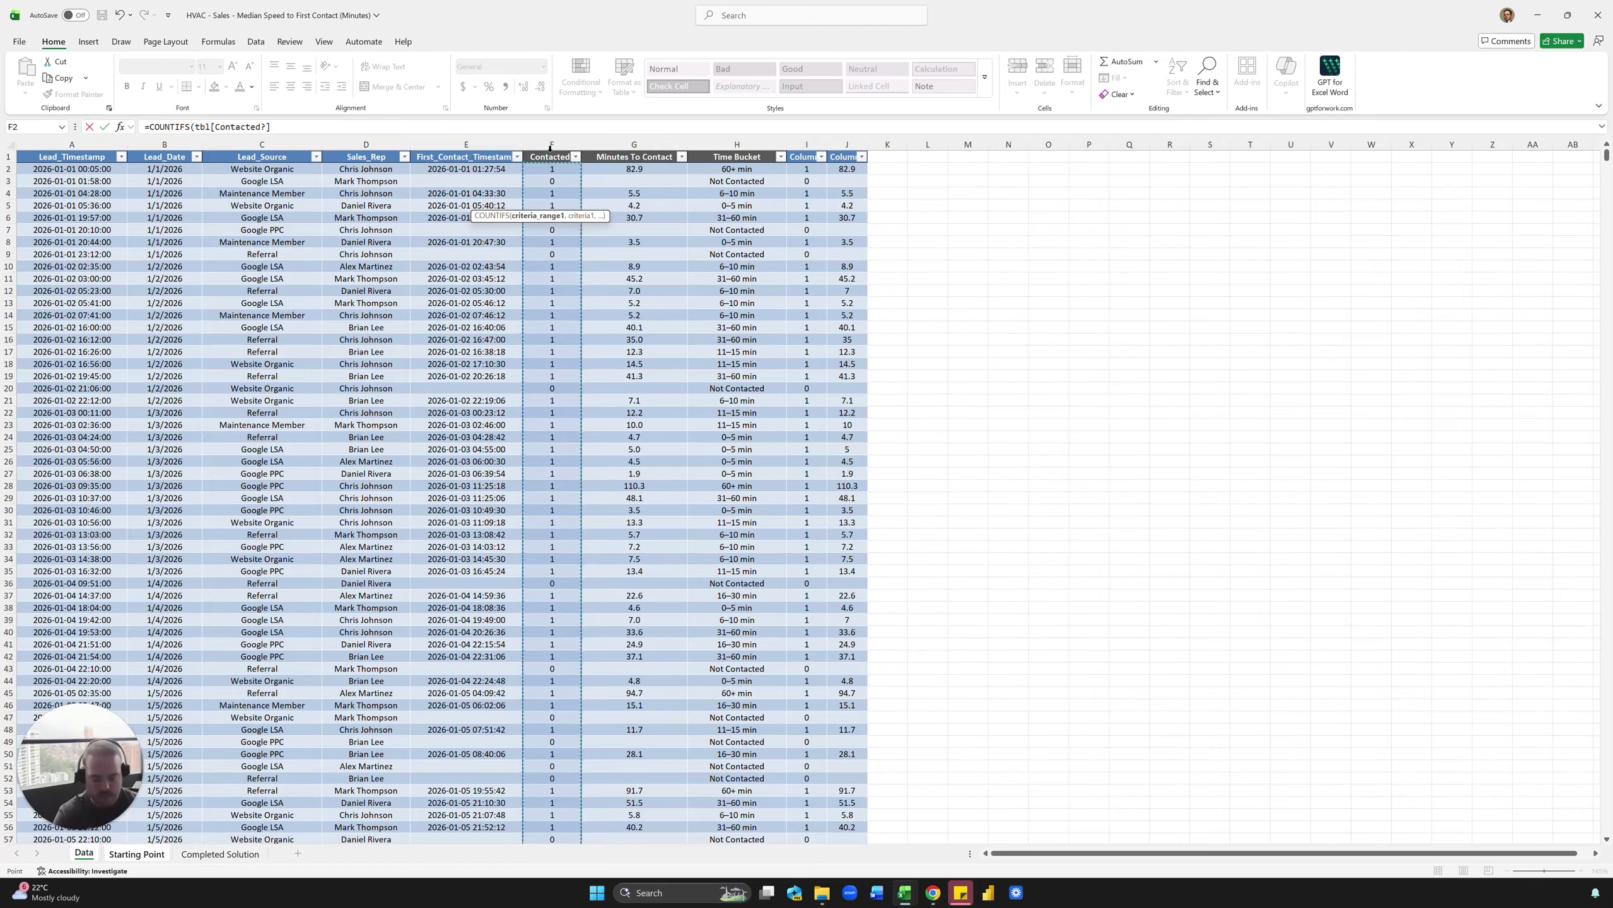
text(,0,)
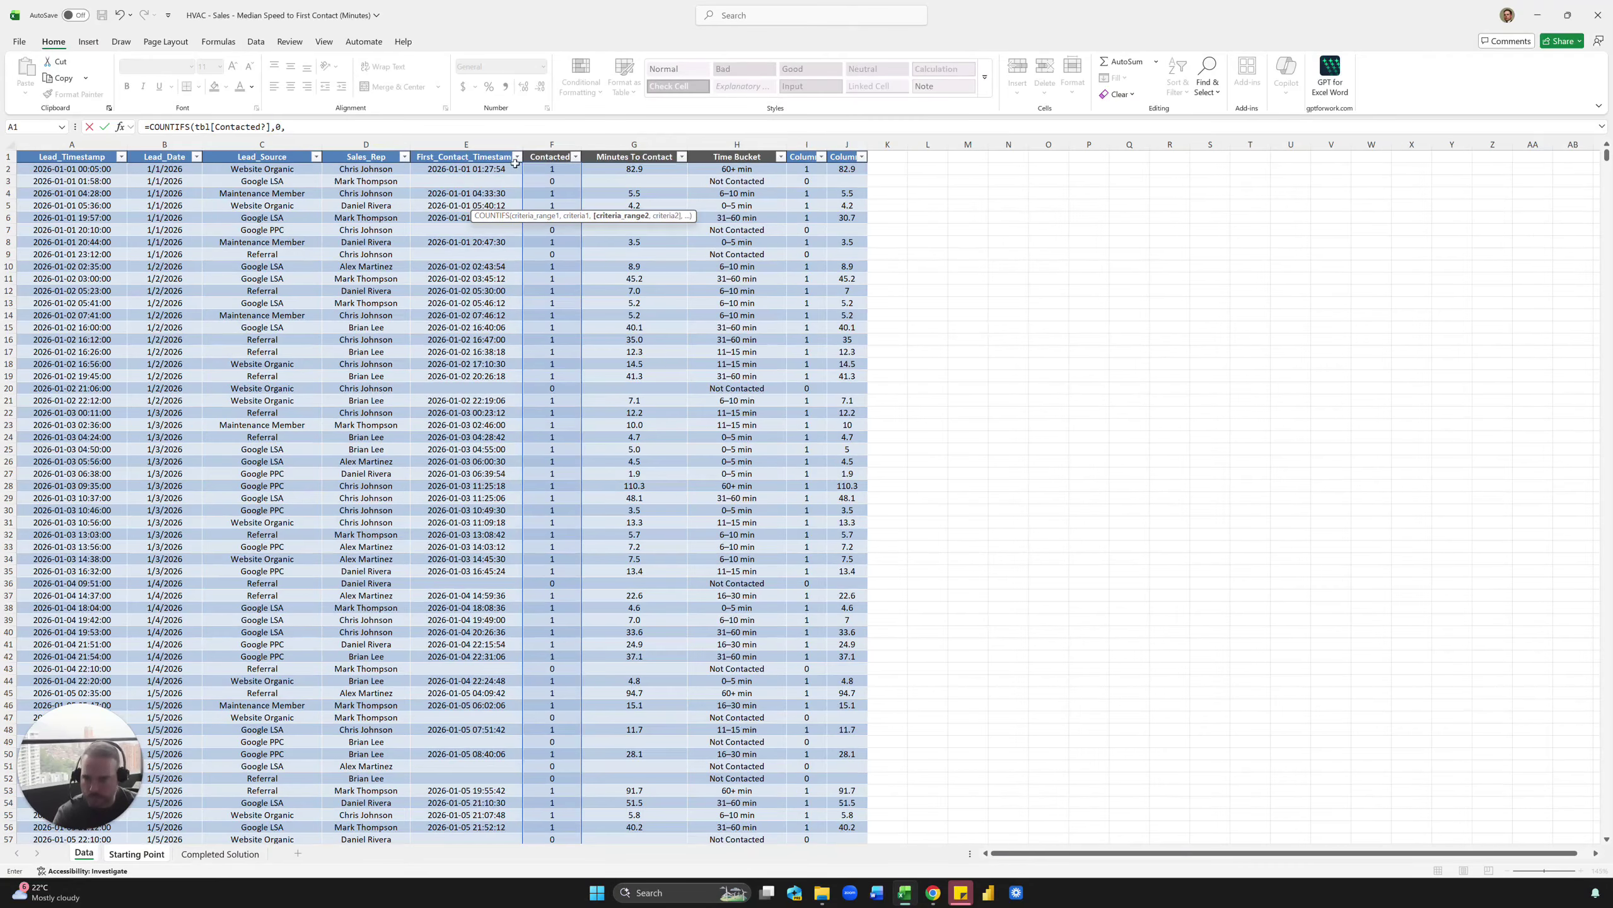
click(375, 150)
text(b3)
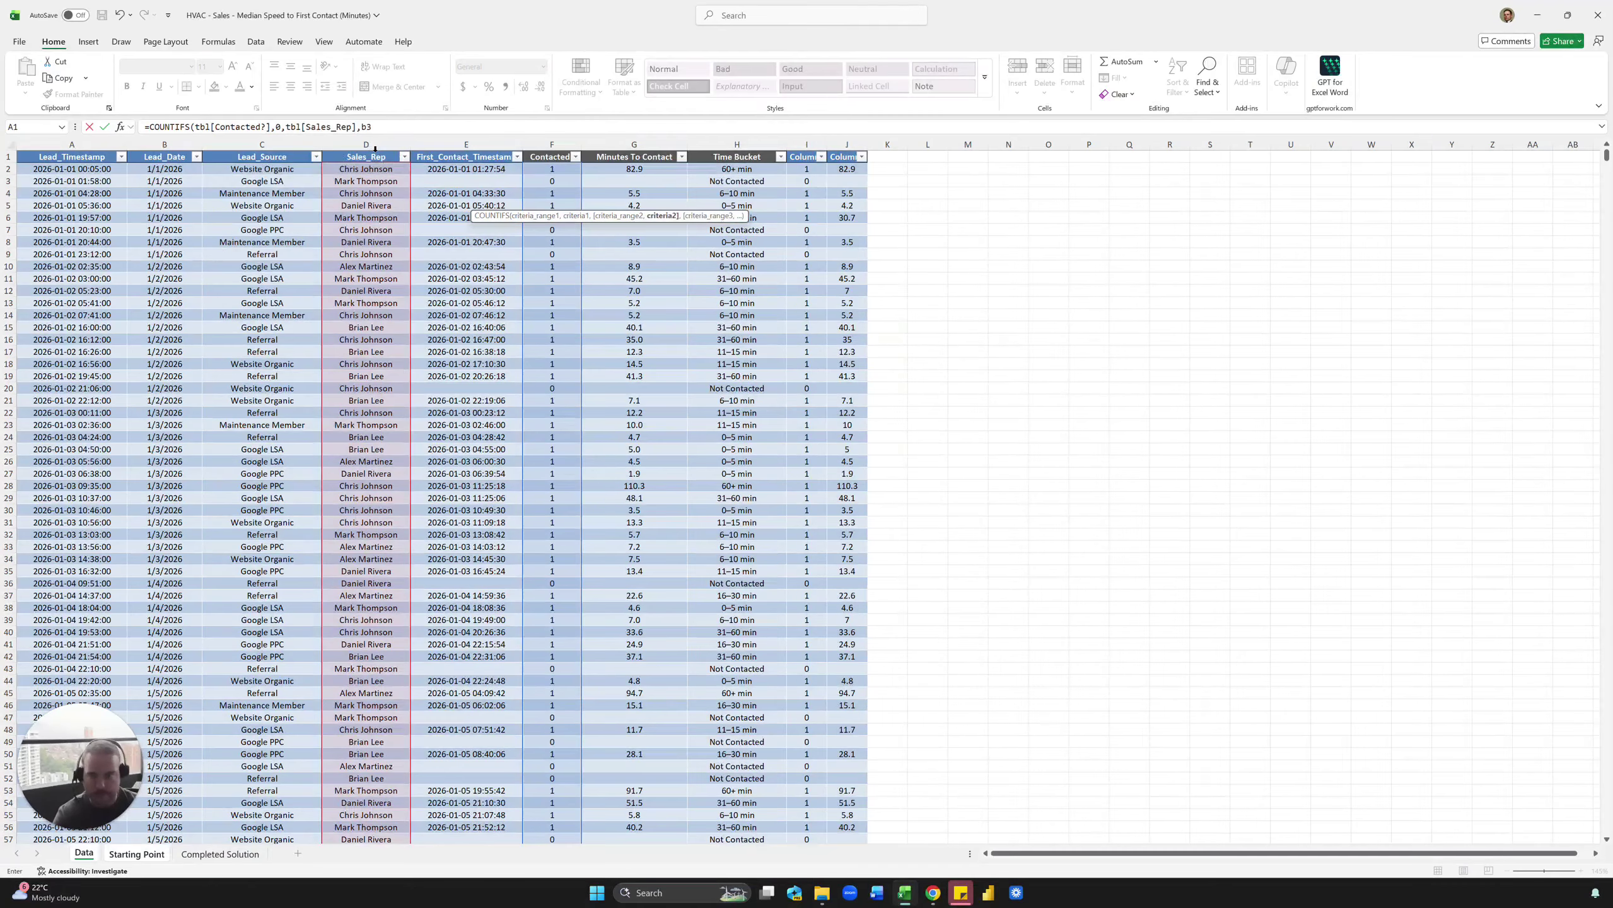
key(Return)
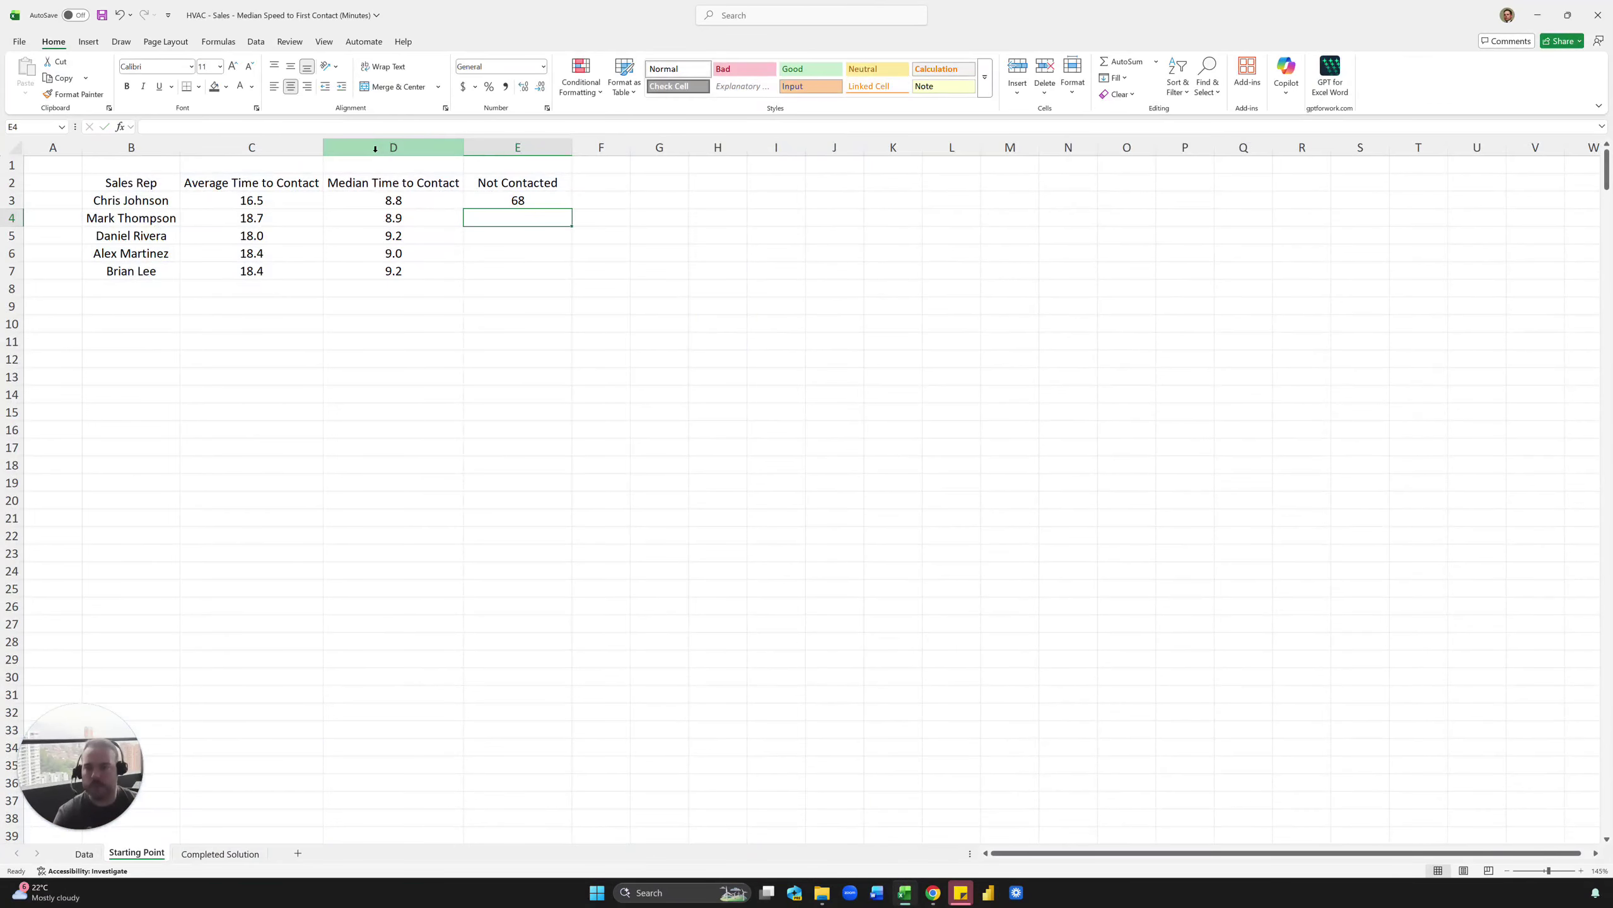
Copy the count formula down to E7, giving 68, 80, 74, 80 and 76
click(512, 202)
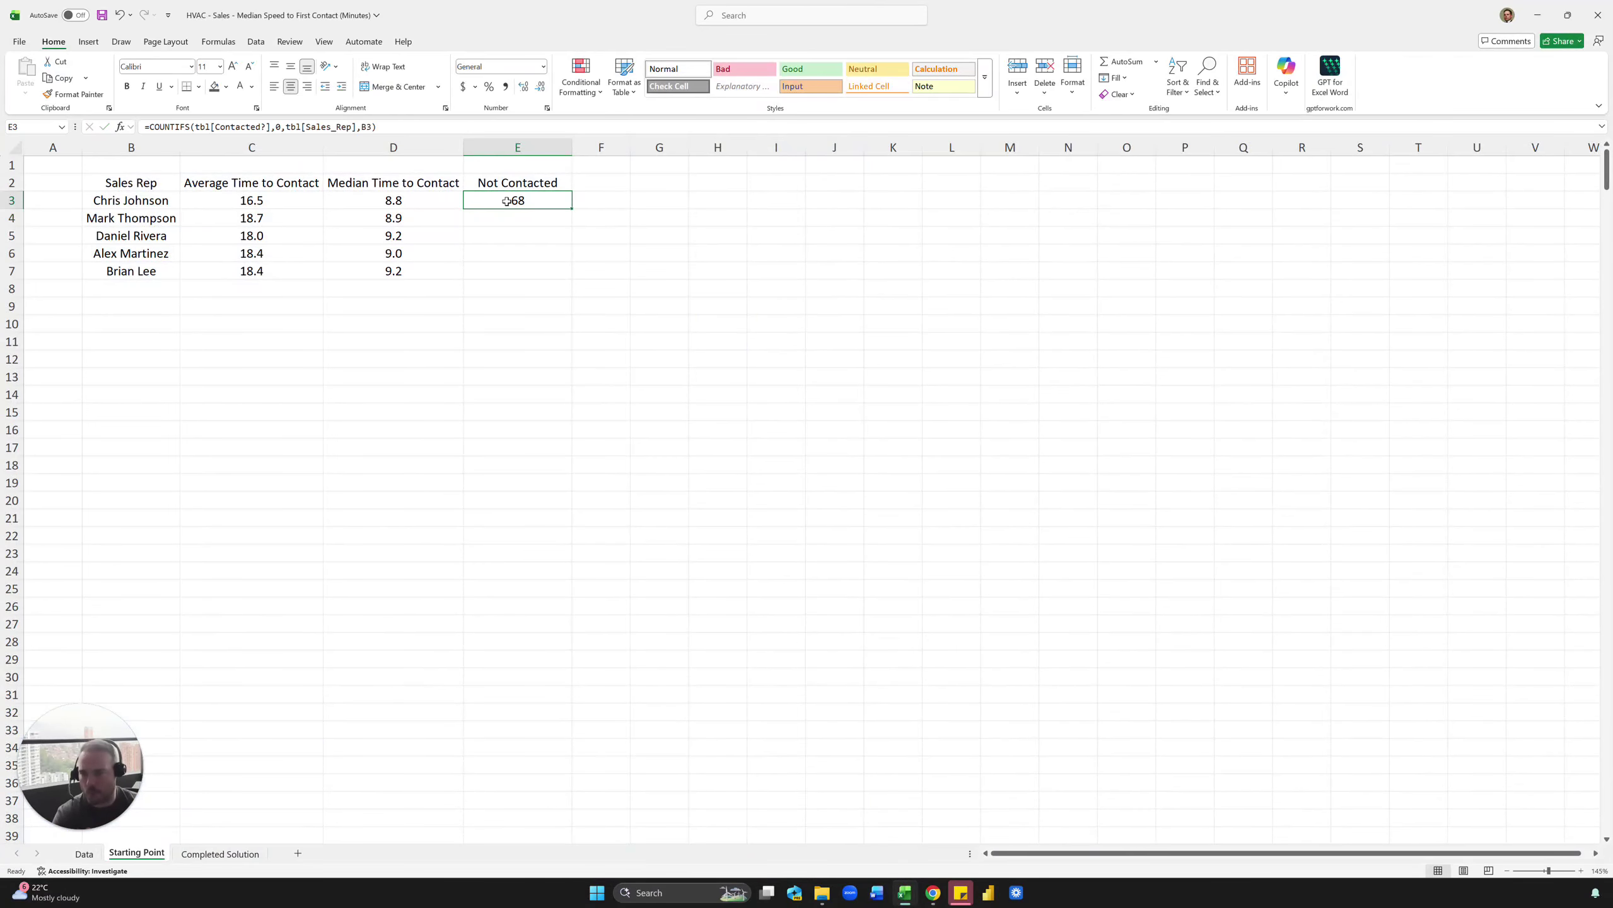
click(388, 121)
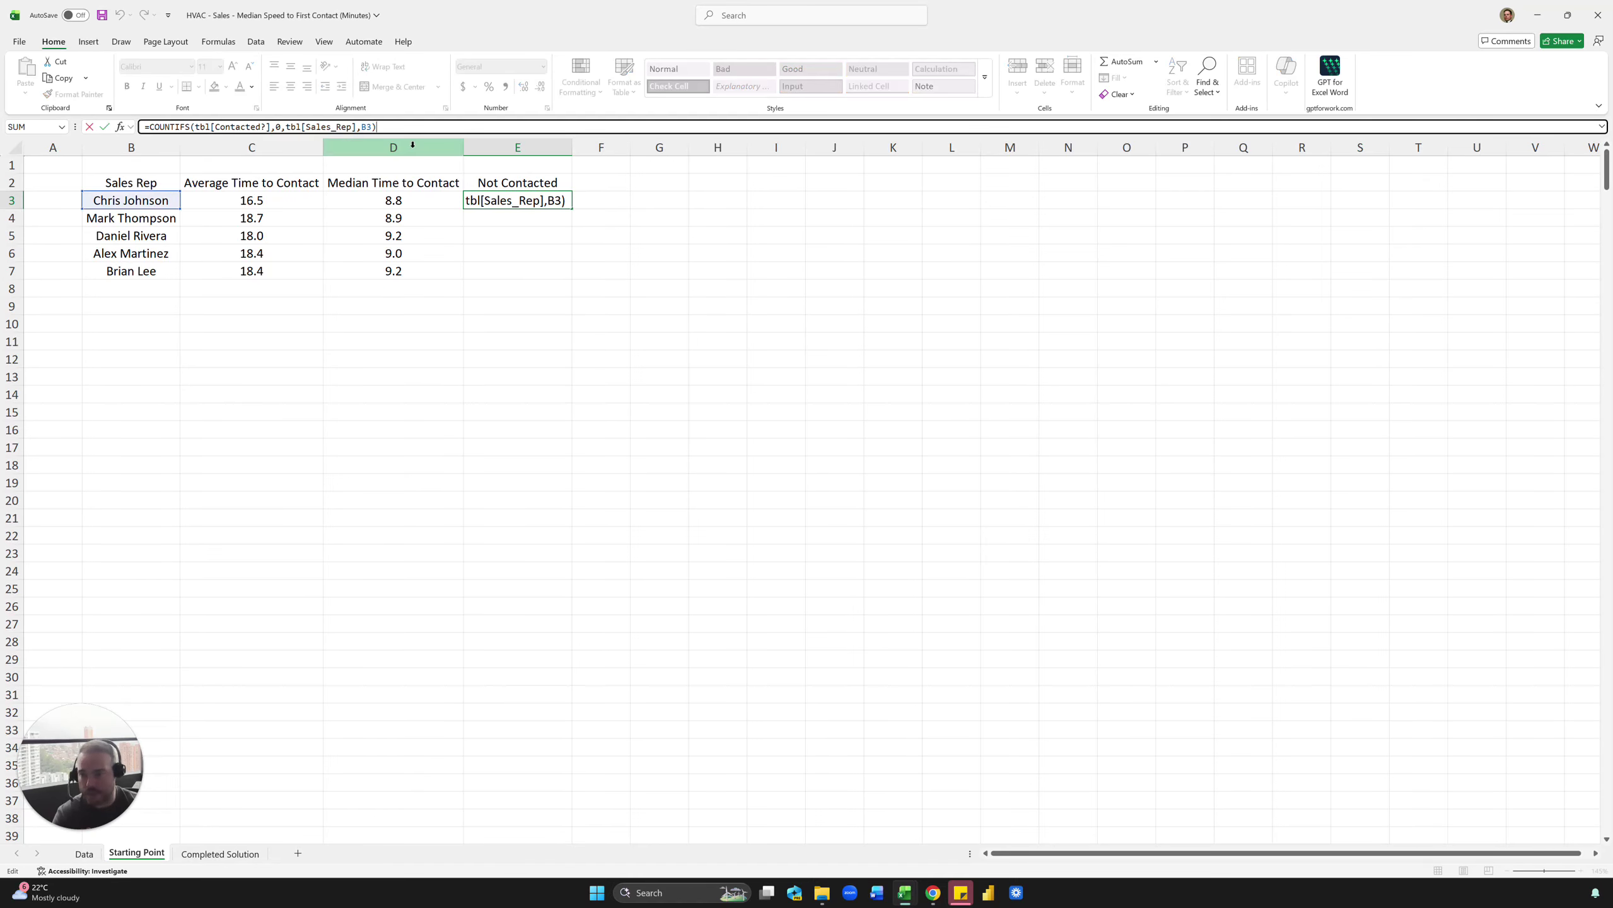
key(Escape)
drag(573, 208, 572, 278)
click(533, 229)
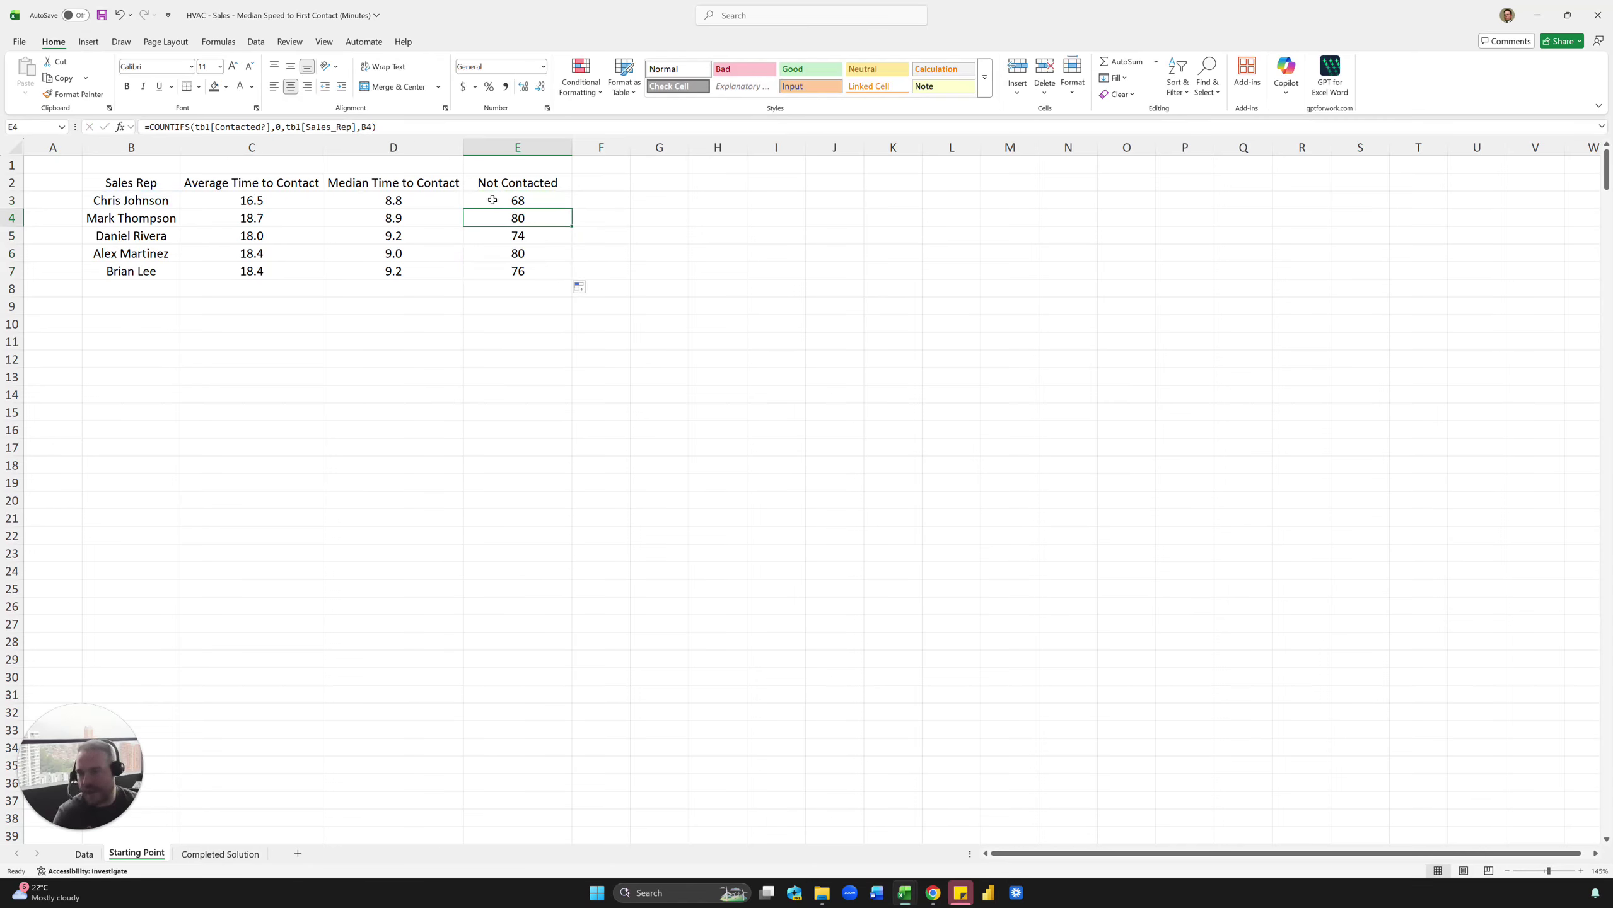
Divide E3's count by the rep's total leads by appending /COUNTIFS(tbl[Sales_Rep],B3)
click(520, 204)
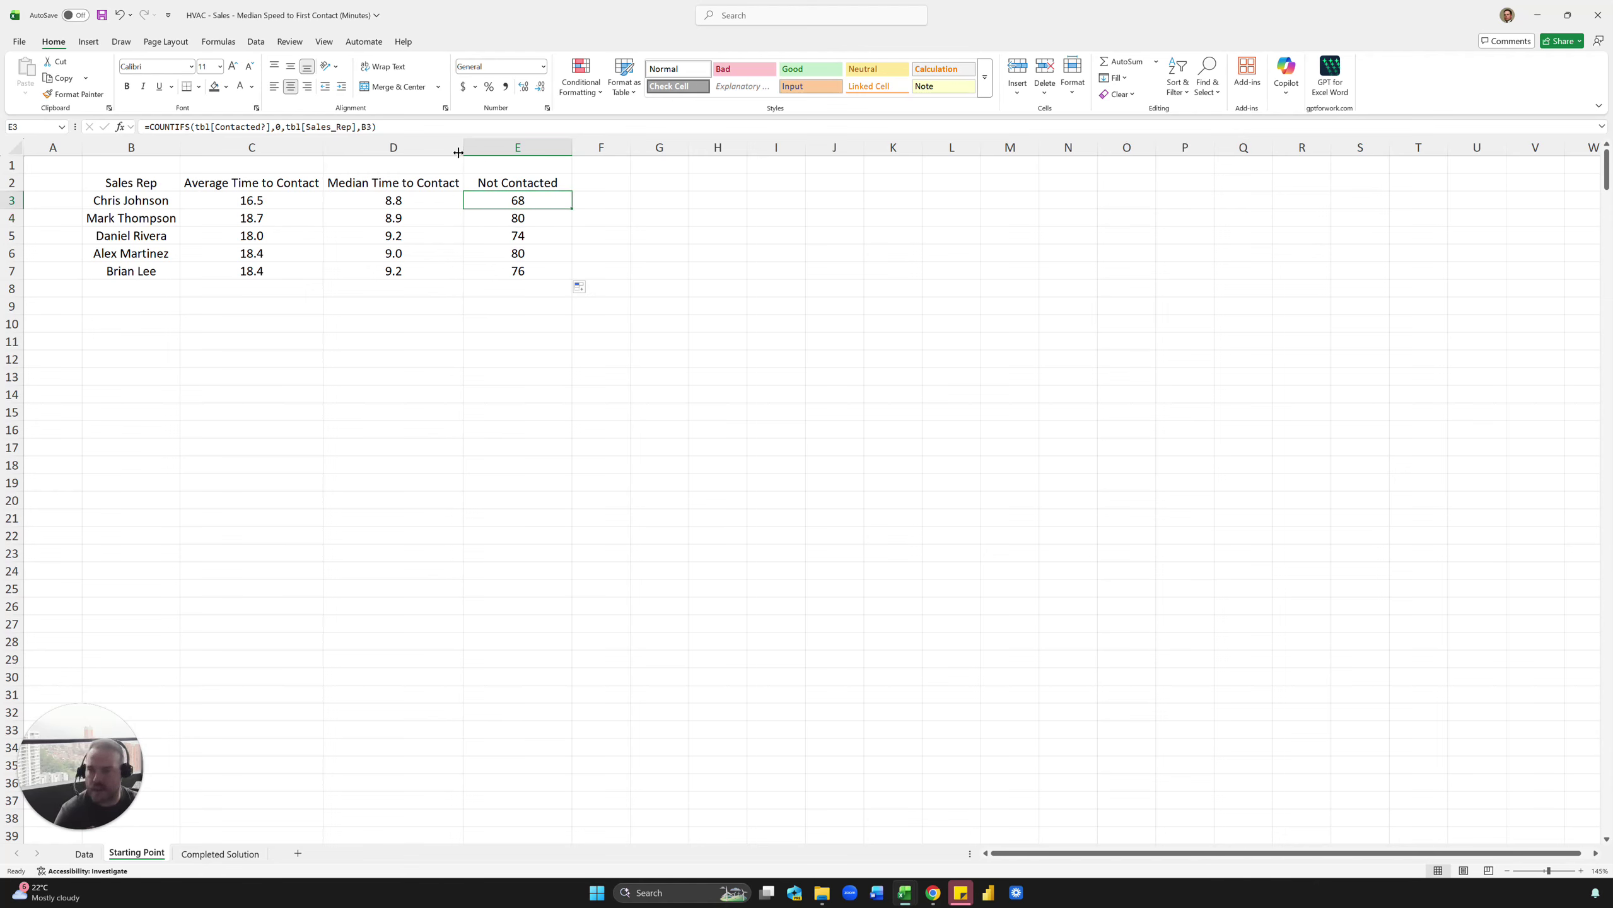
click(446, 129)
text(/)
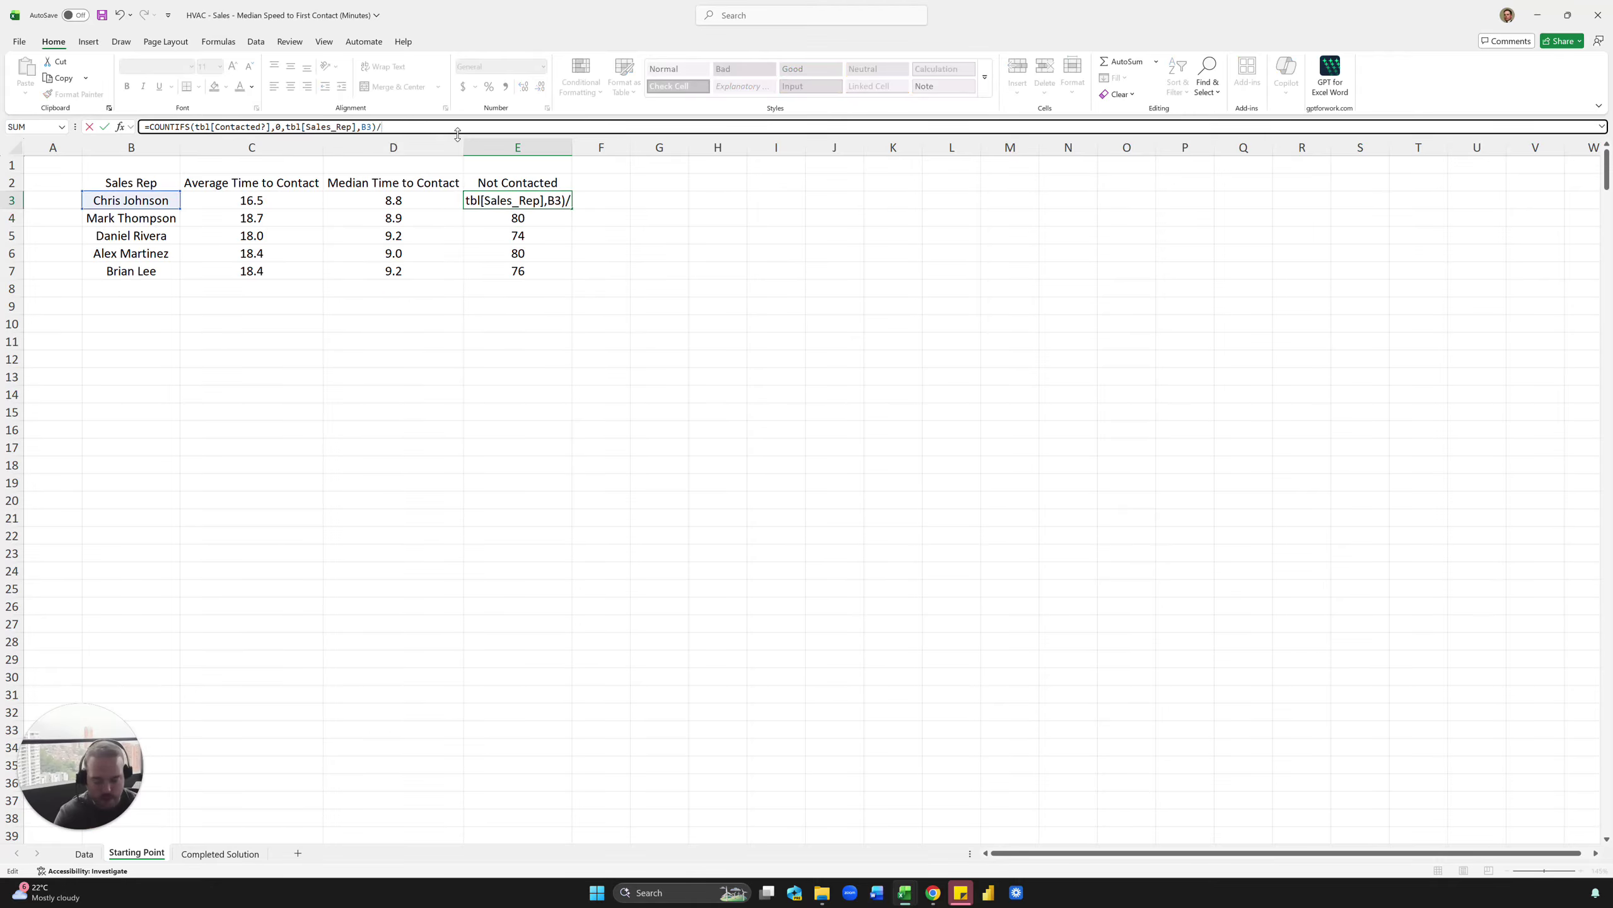
text(COUNTIFS()
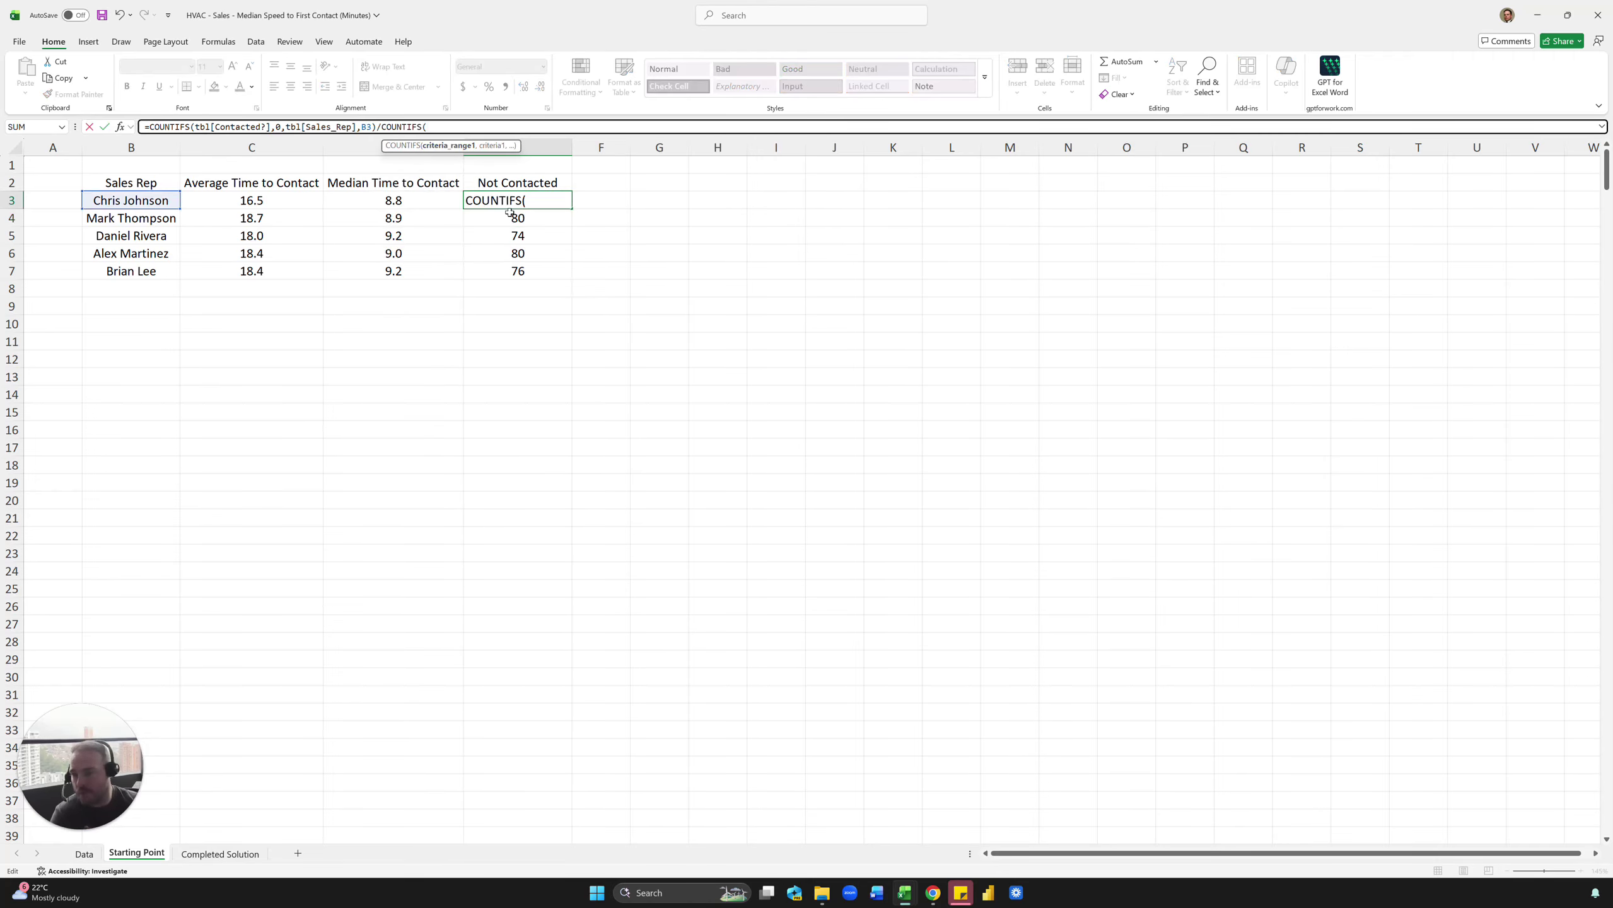
text(tbl)
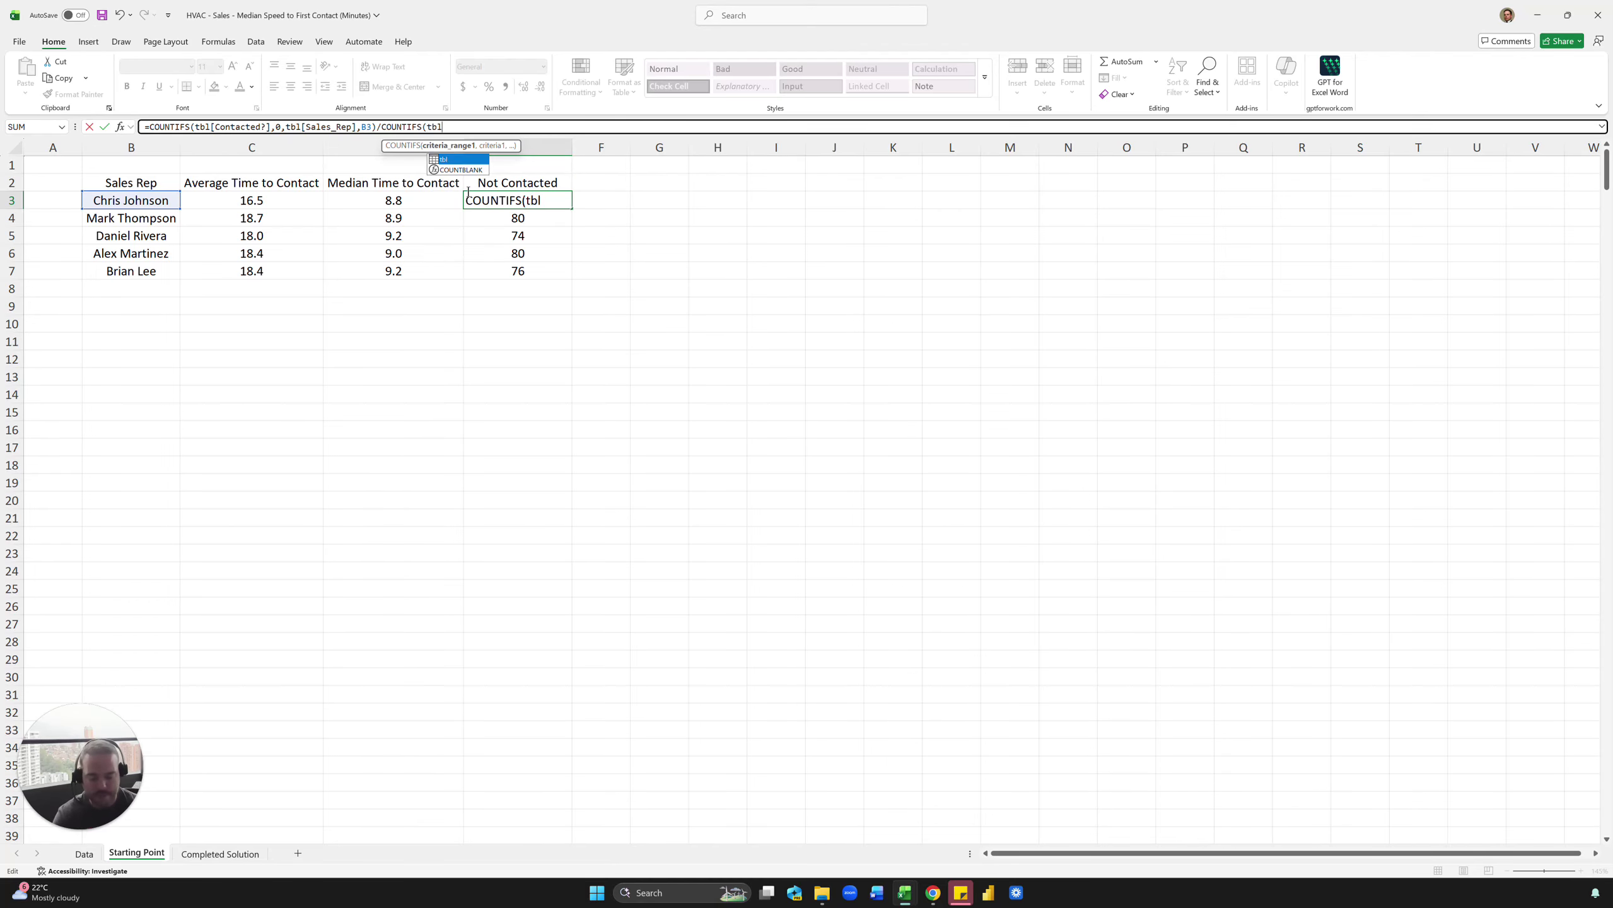
text([sal)
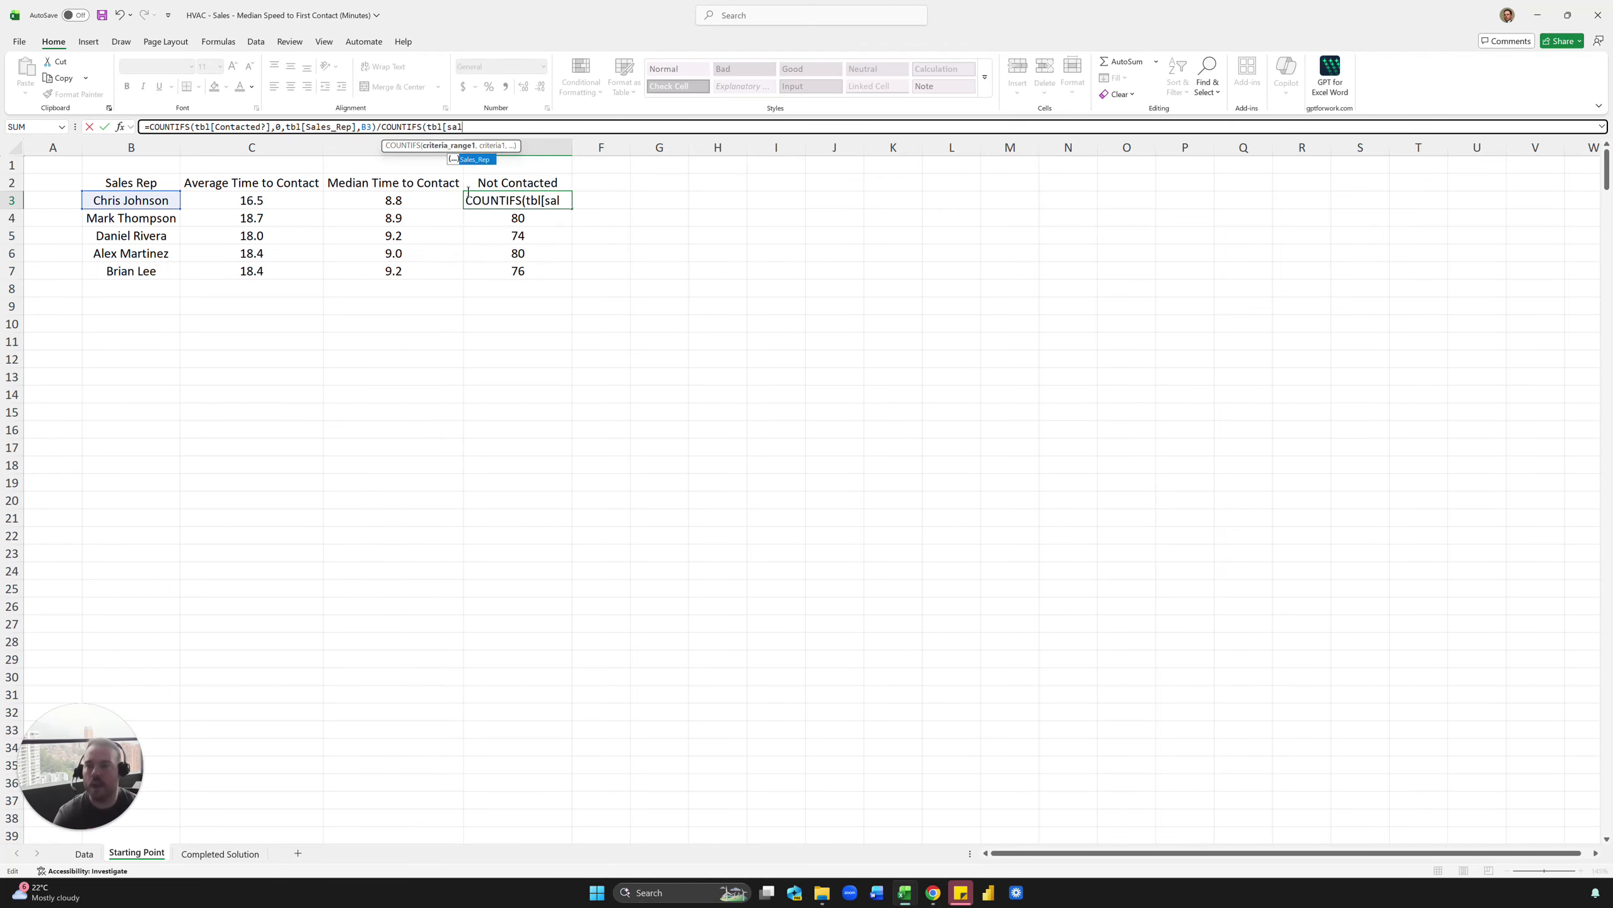
text(ales)
key(Tab)
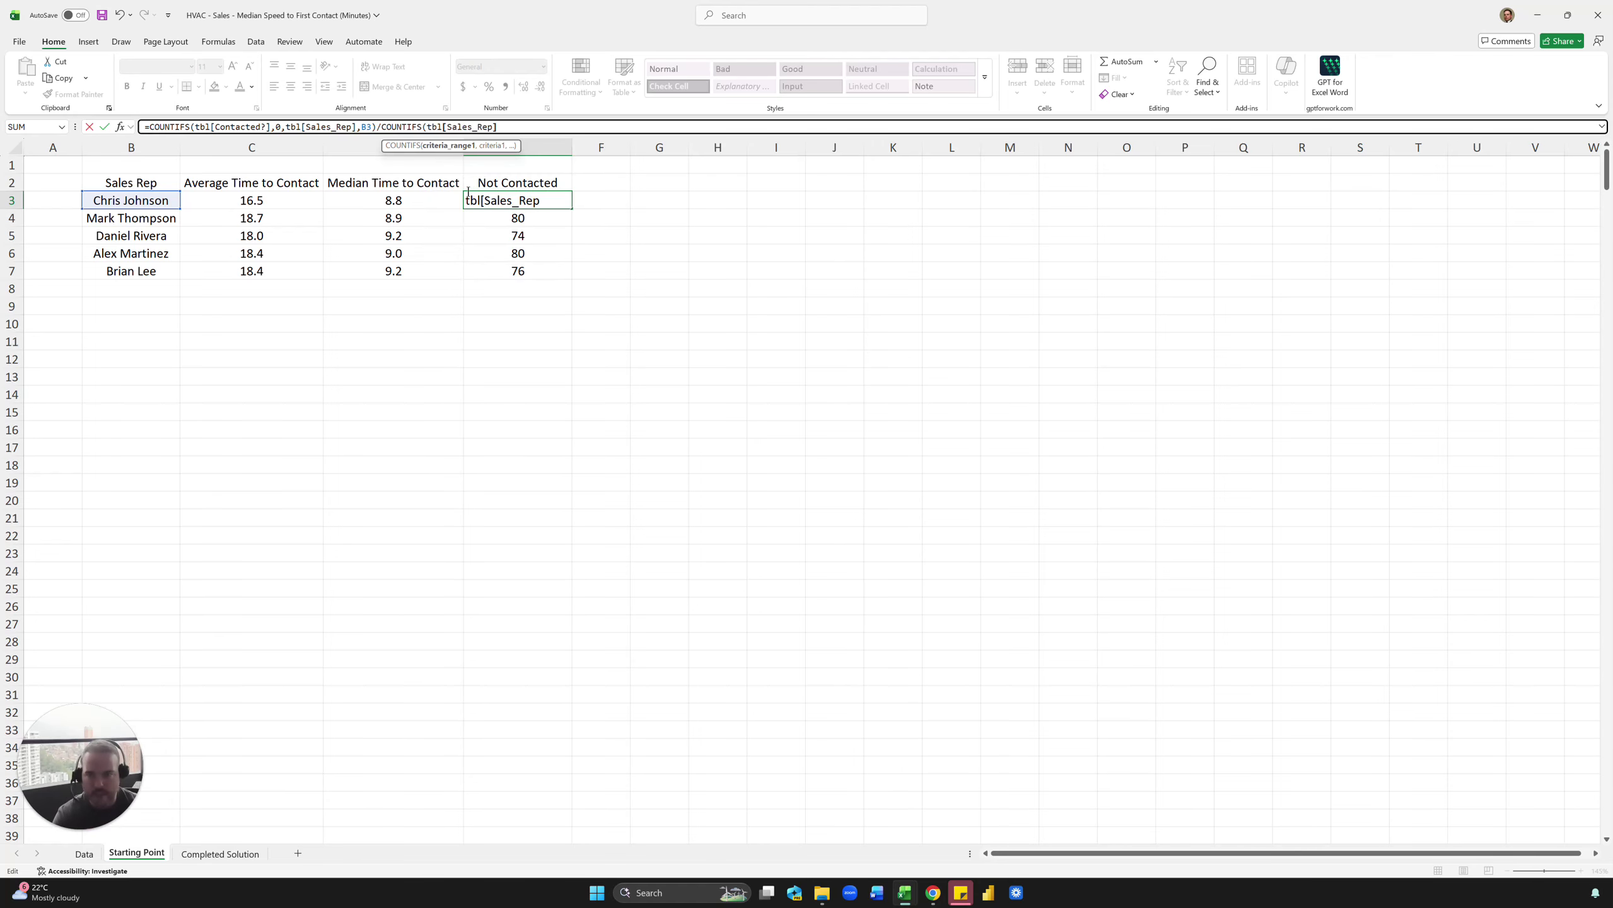
text(],b3))
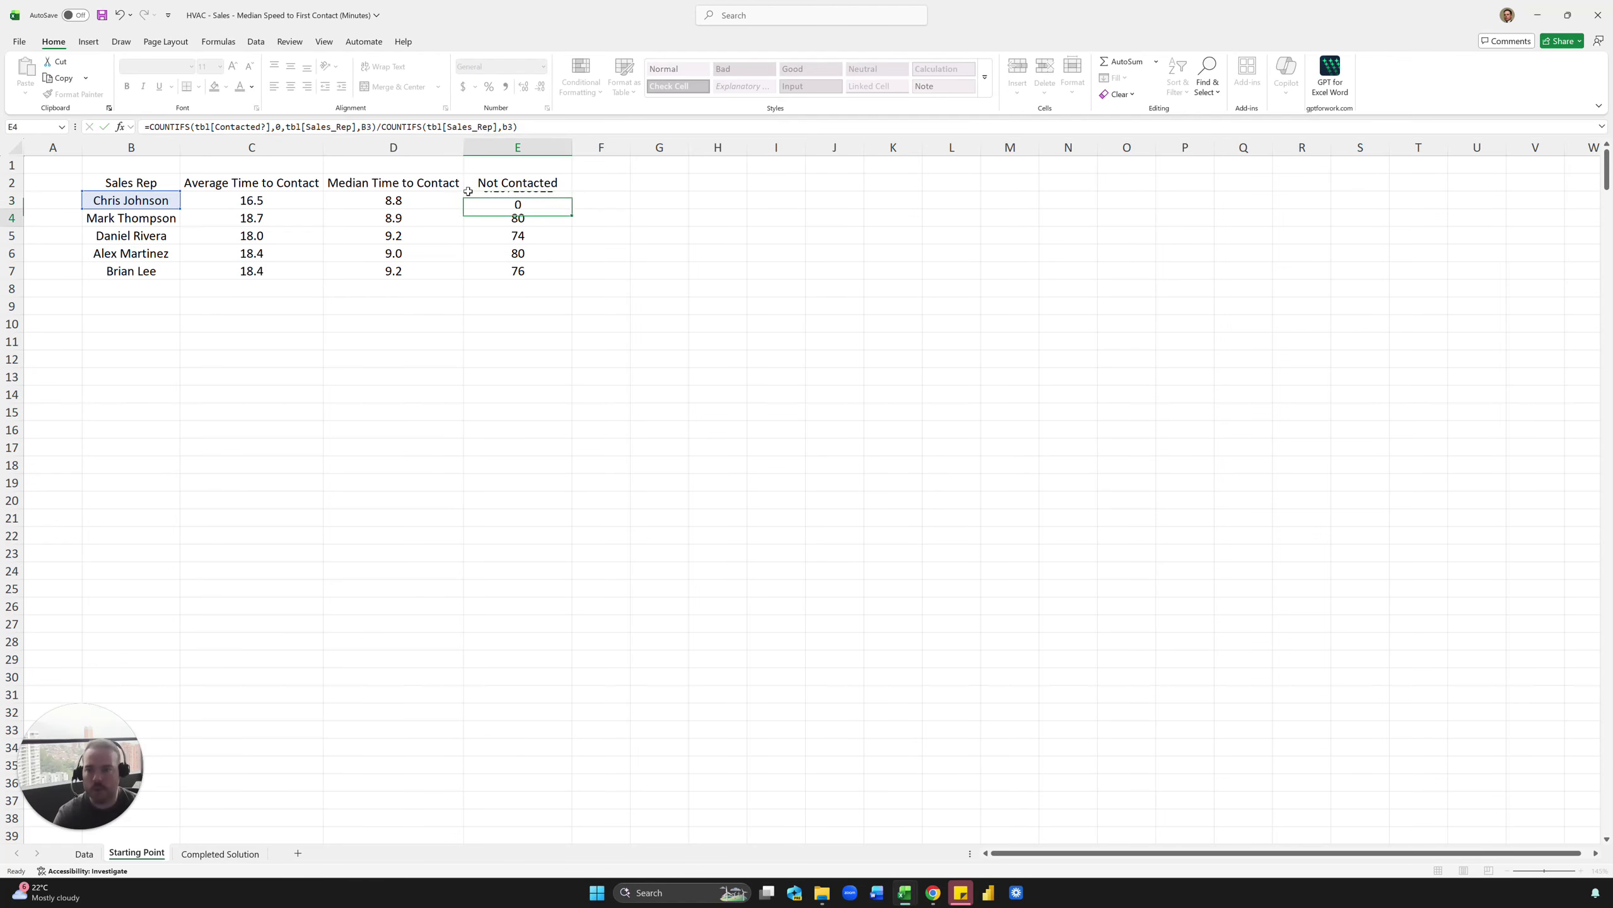
key(ctrl+Return)
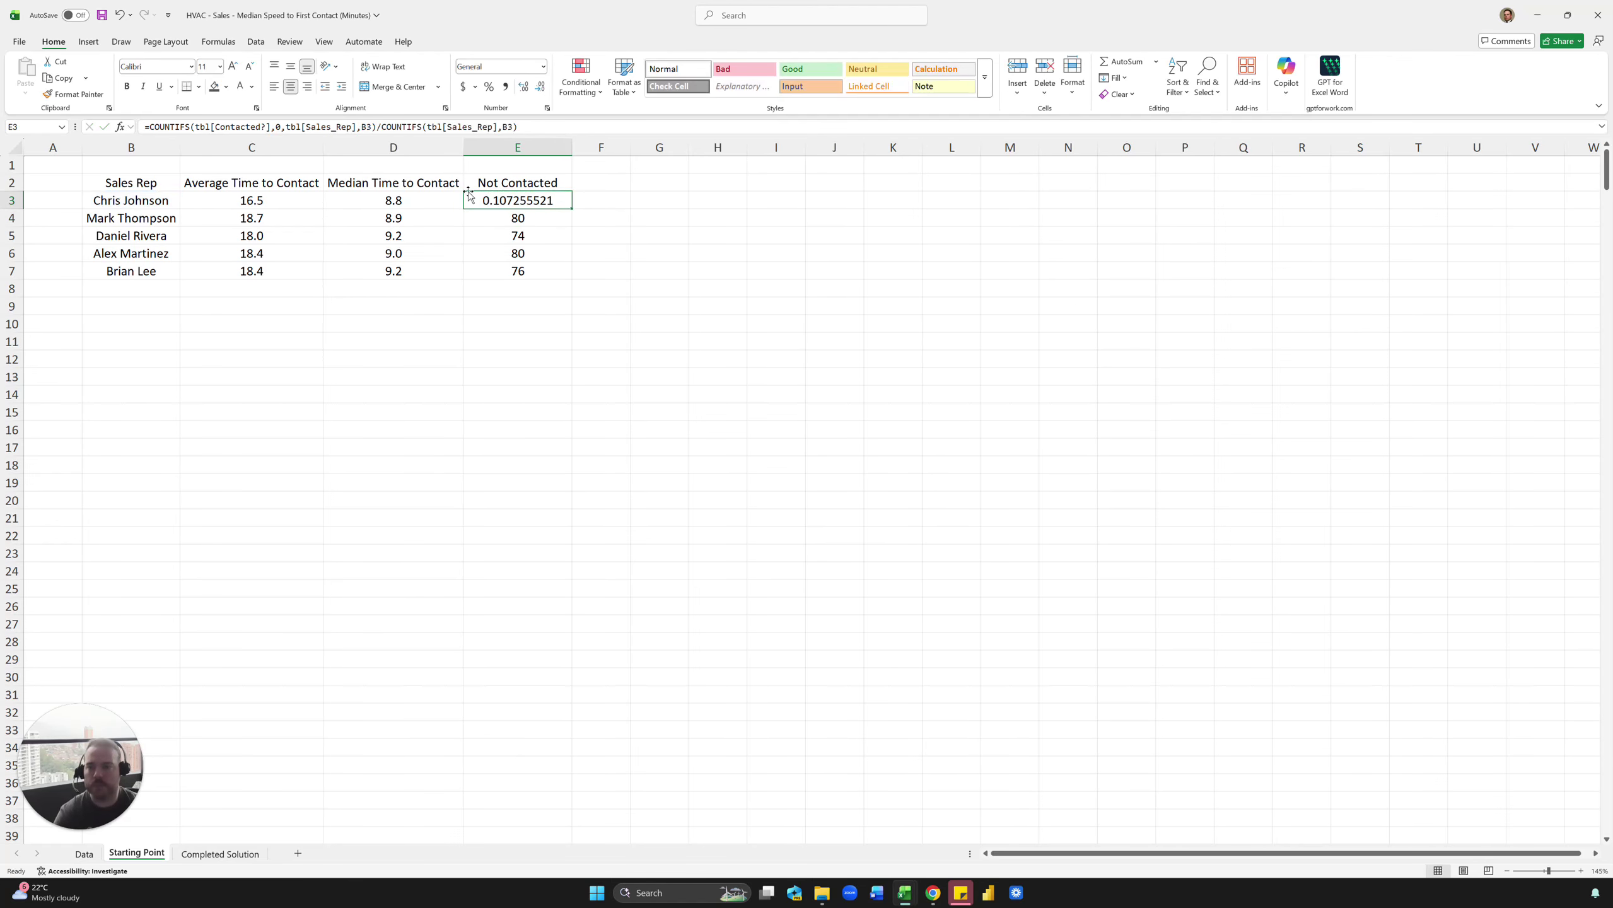
Copy the ratio formula to E3:E7 and format it as one-decimal percentages
key(ctrl+c)
key(shift+Down)
key(shift+Down)
key(shift+Down)
key(shift+Down)
key(ctrl+v)
key(ctrl+shift+5)
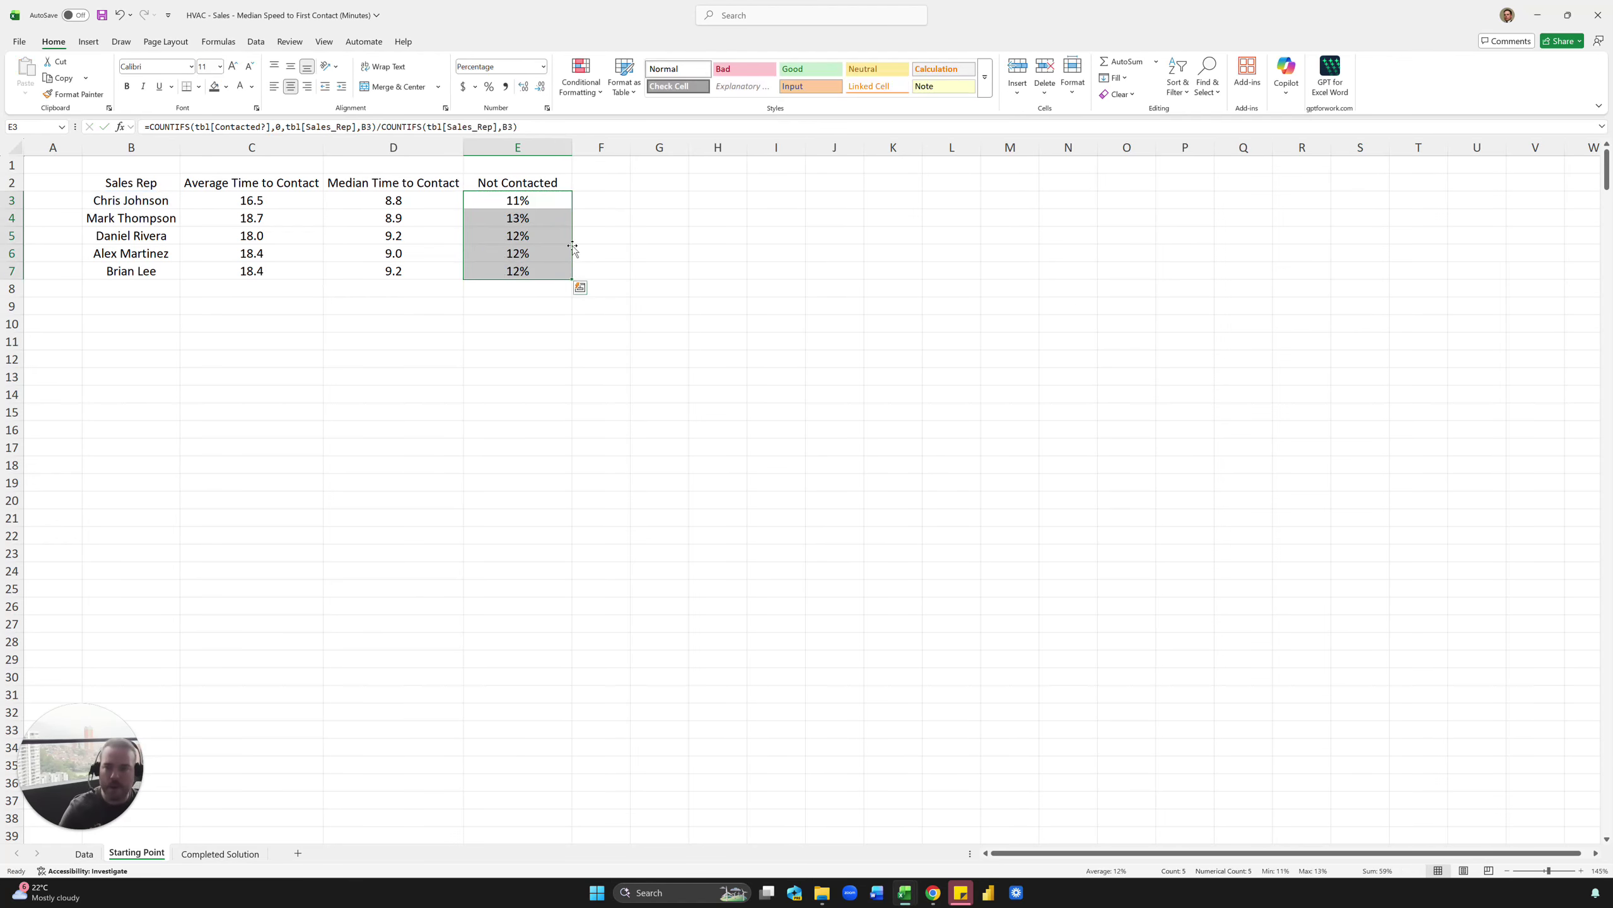
click(524, 88)
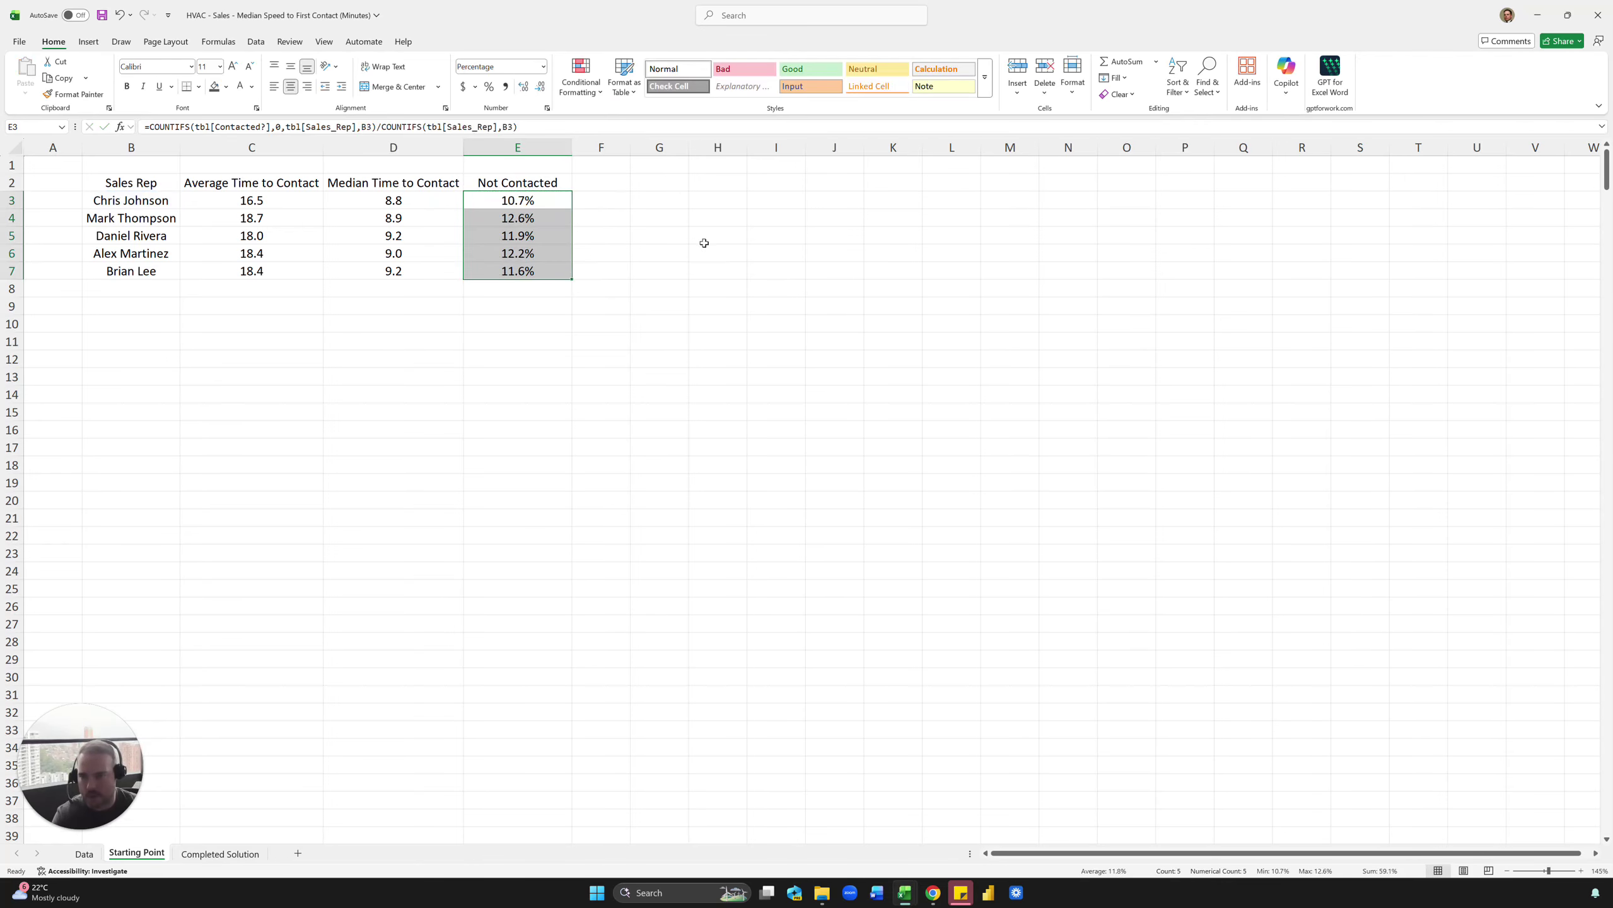
click(705, 240)
Review the E4 and E5 formulas against the Completed Solution sheet
click(546, 215)
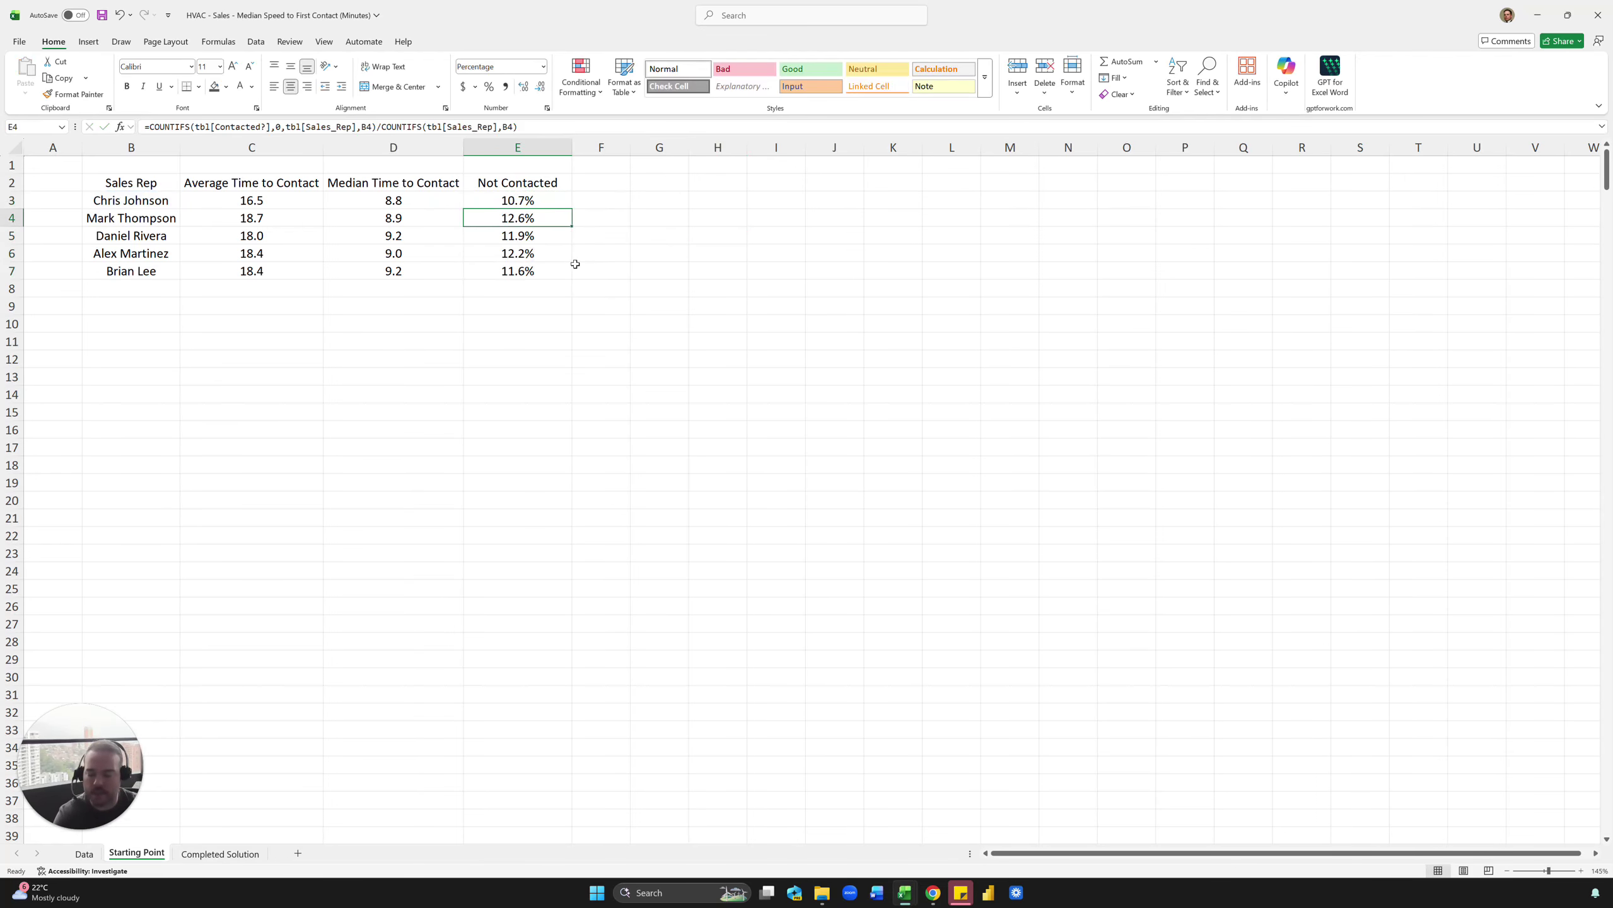
click(642, 234)
click(529, 236)
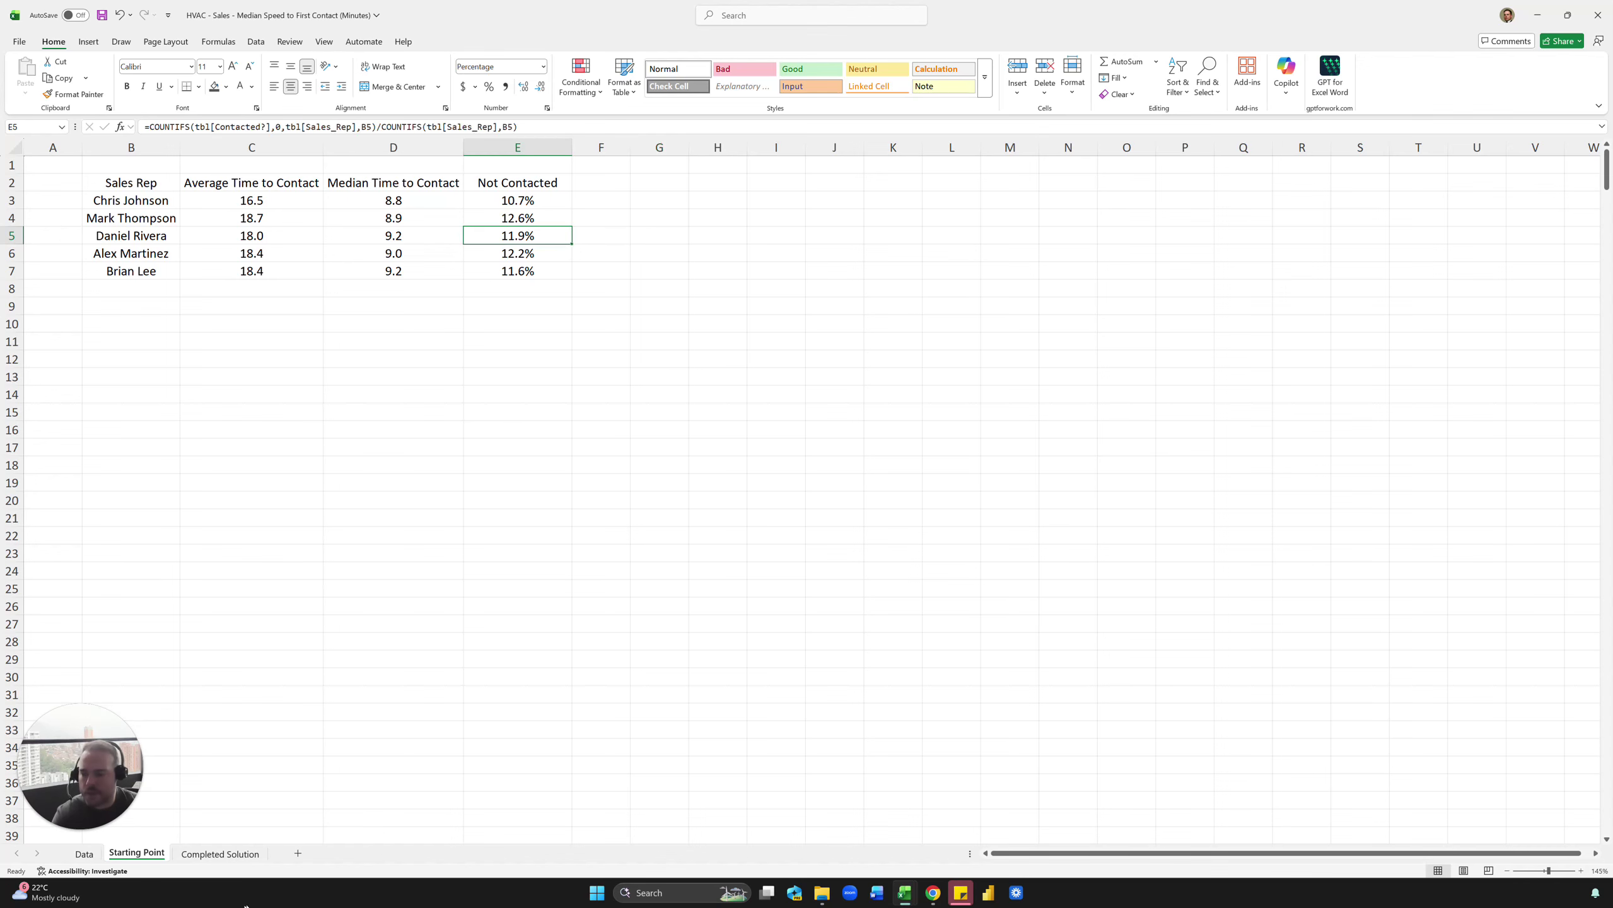
click(220, 854)
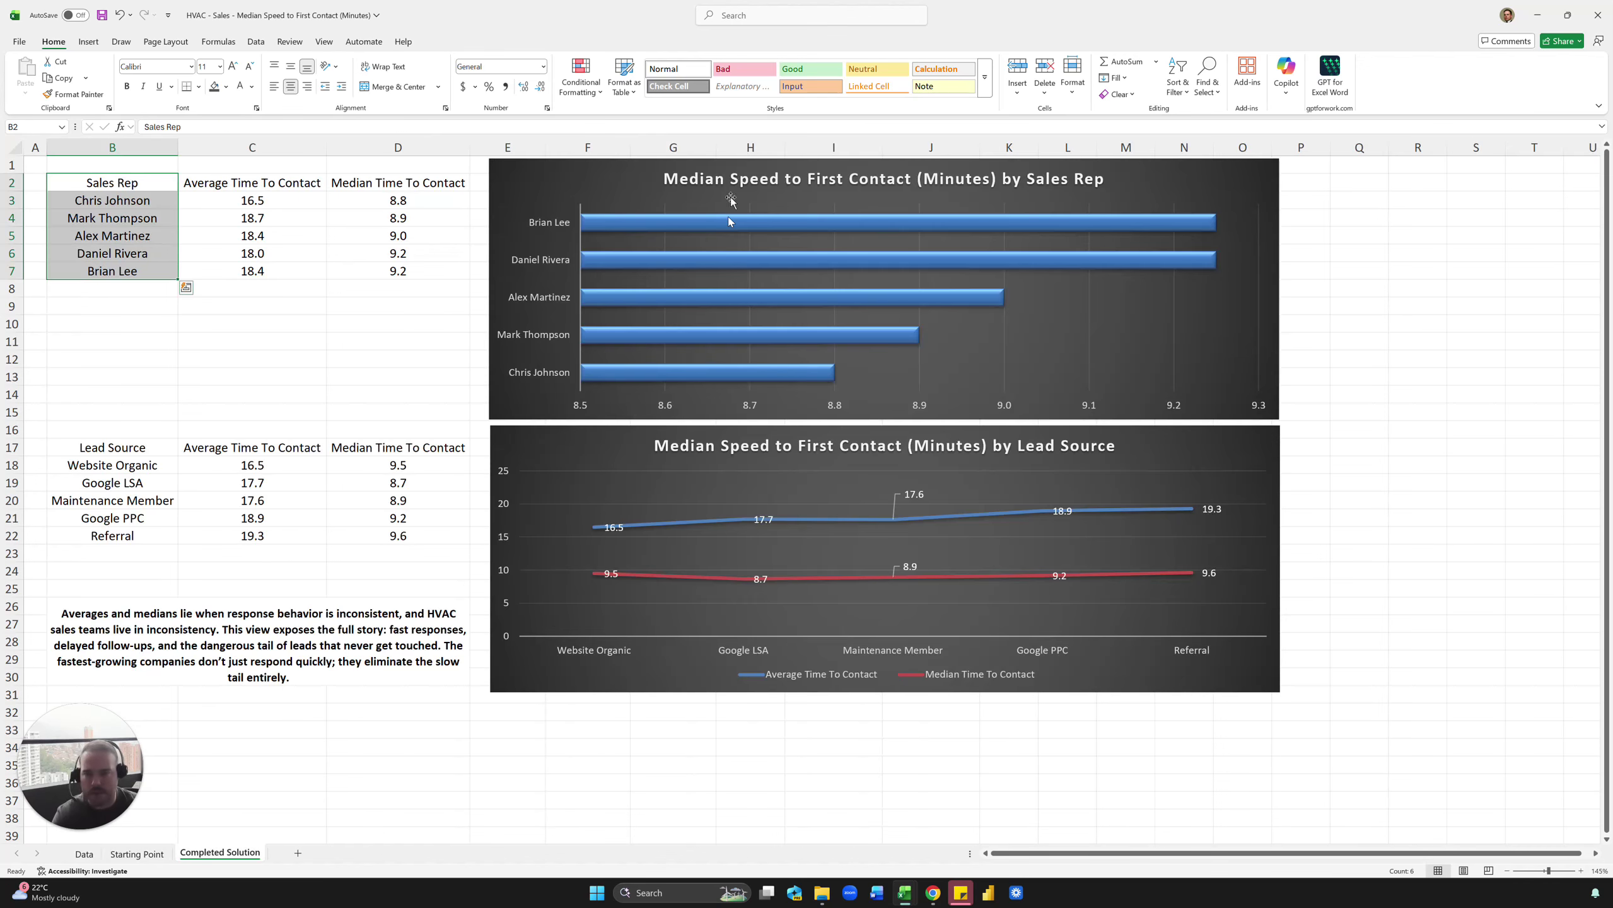
click(137, 854)
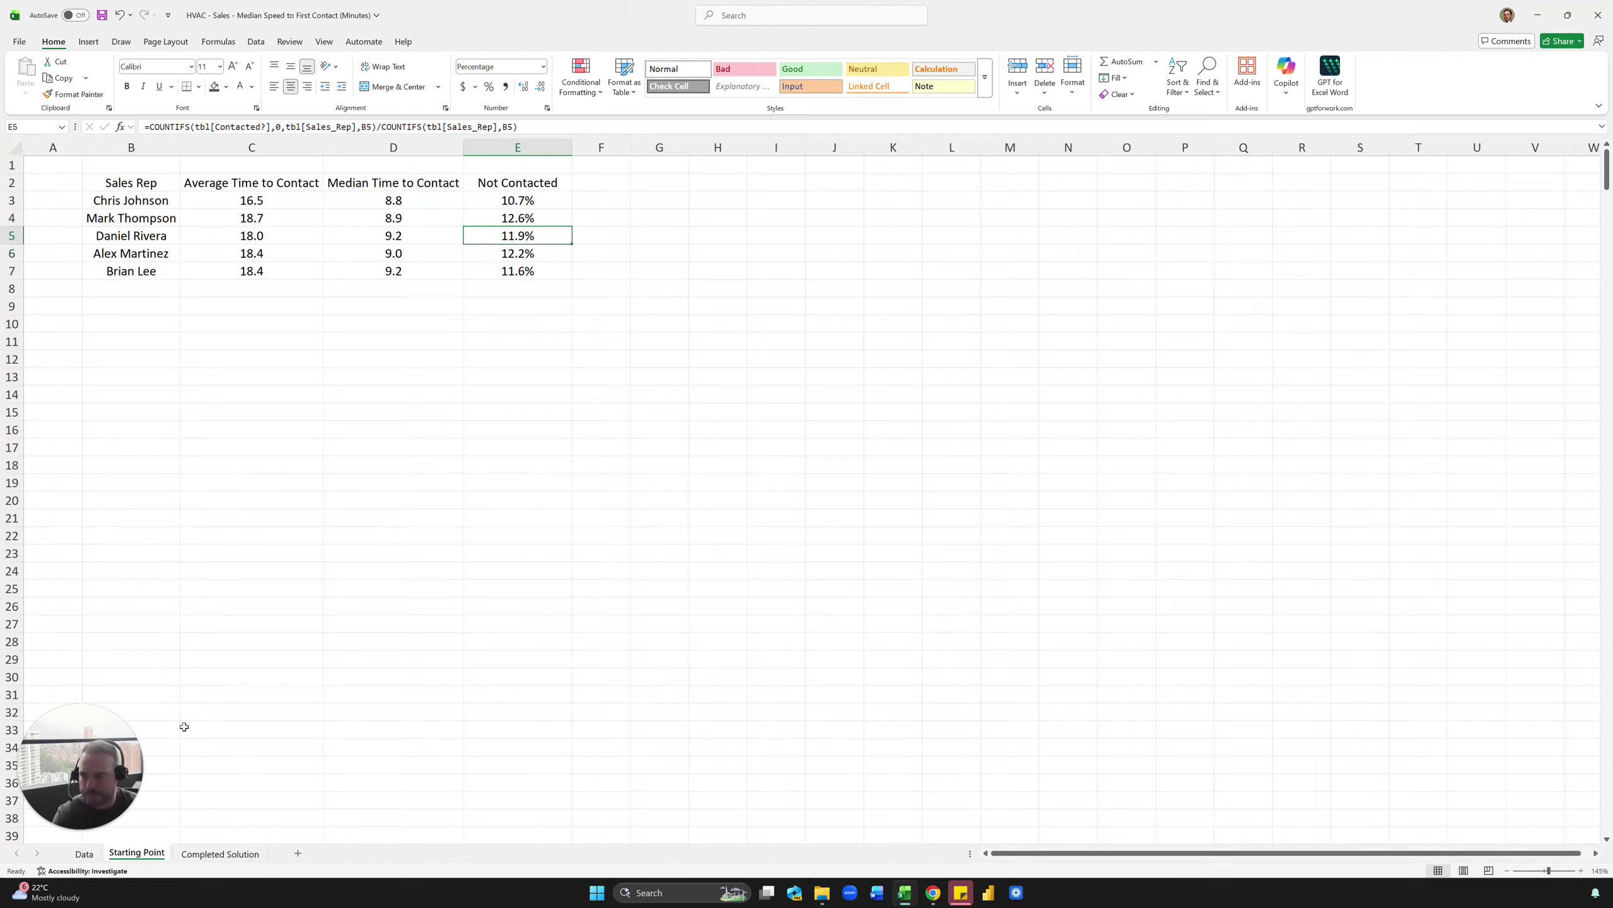
click(258, 369)
Insert a clustered bar chart of Sales Rep names and Median Time to Contact (B2:B7, D2:D7)
drag(157, 183, 156, 271)
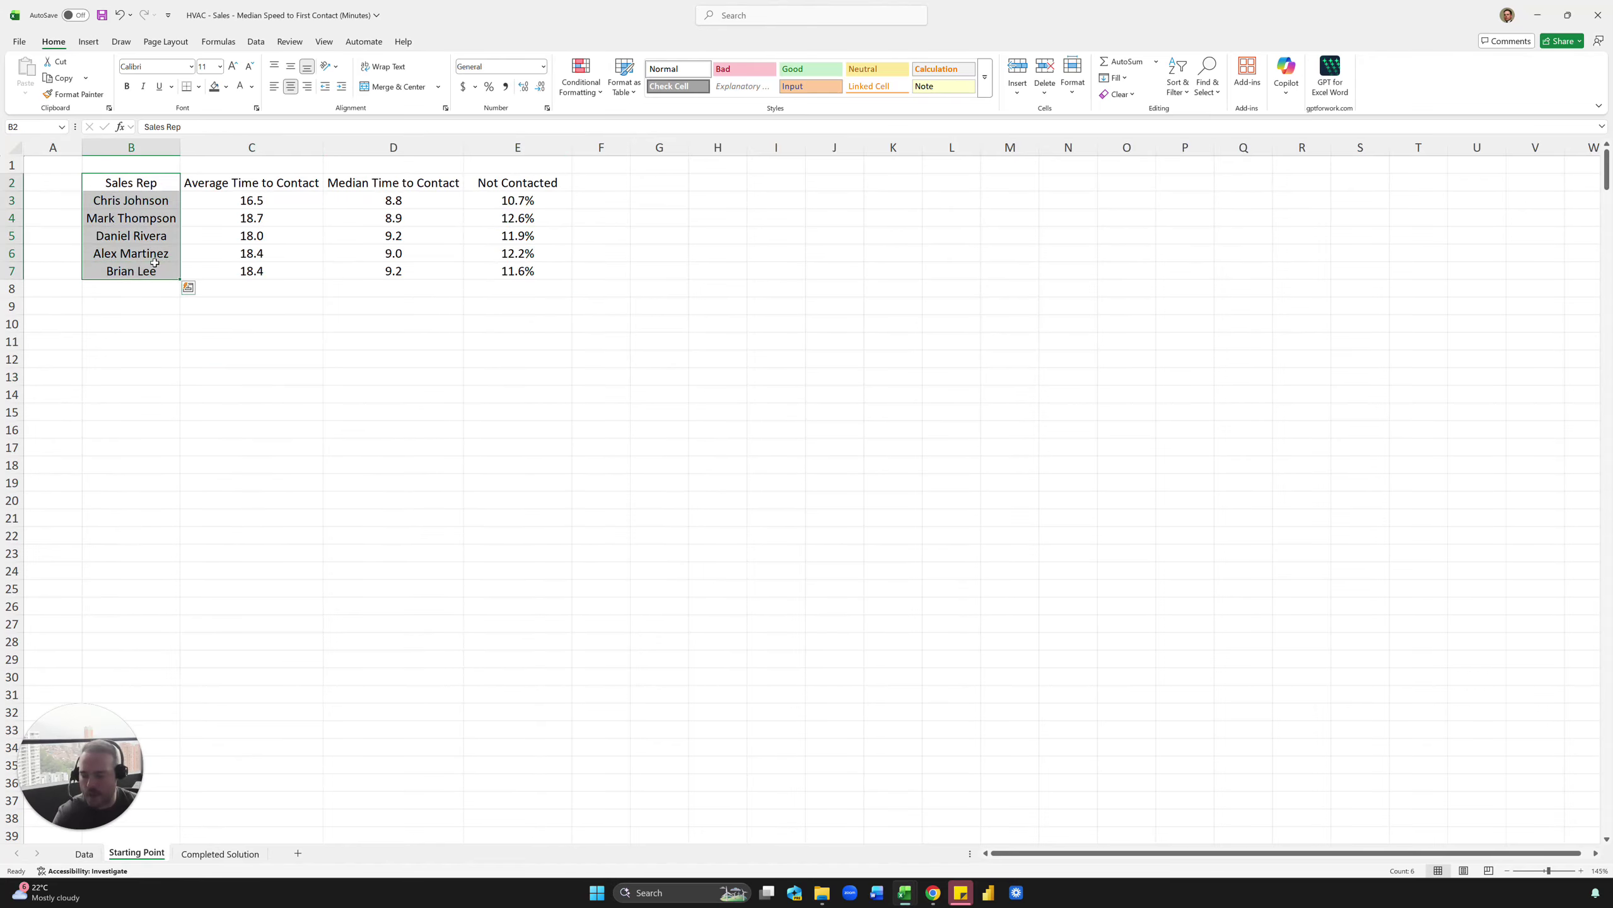
drag(391, 183, 394, 274)
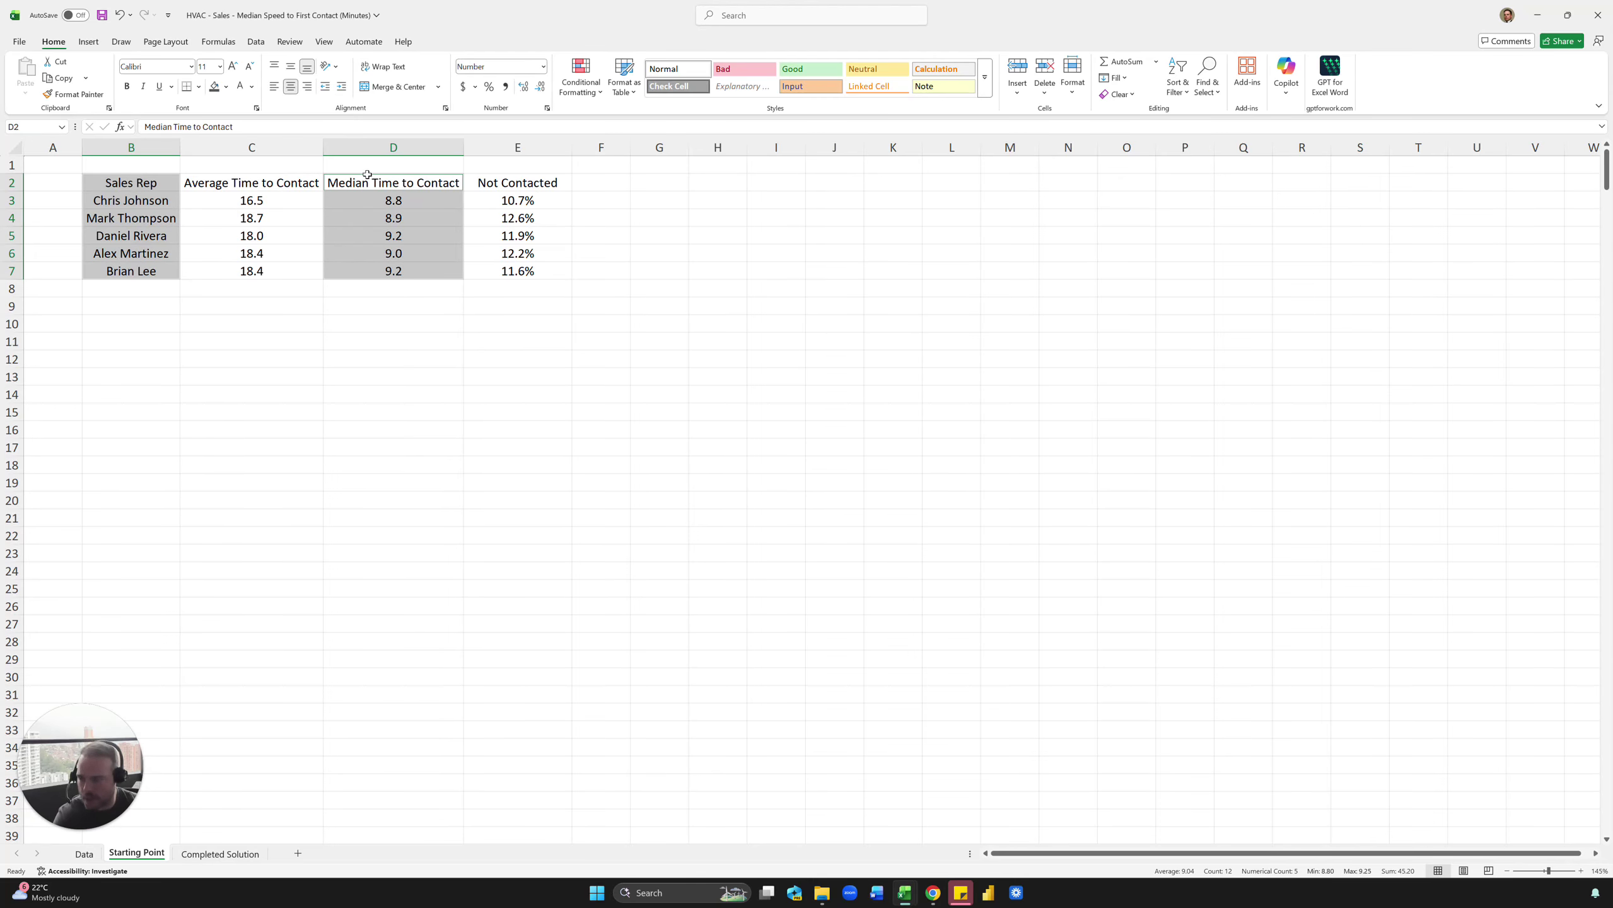
click(88, 43)
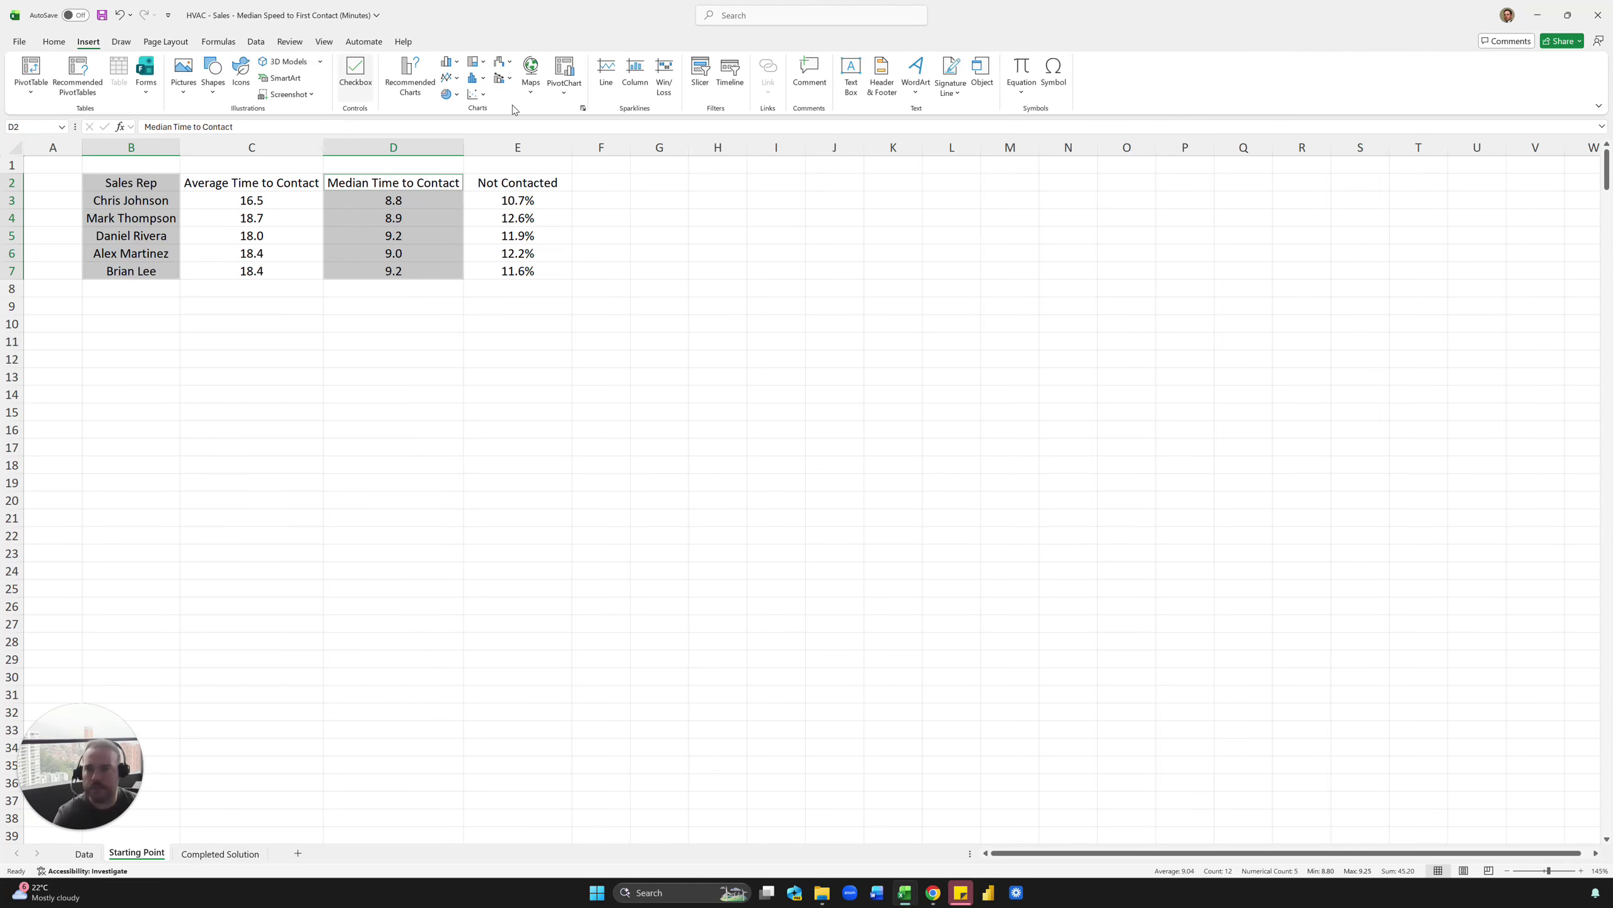
click(409, 77)
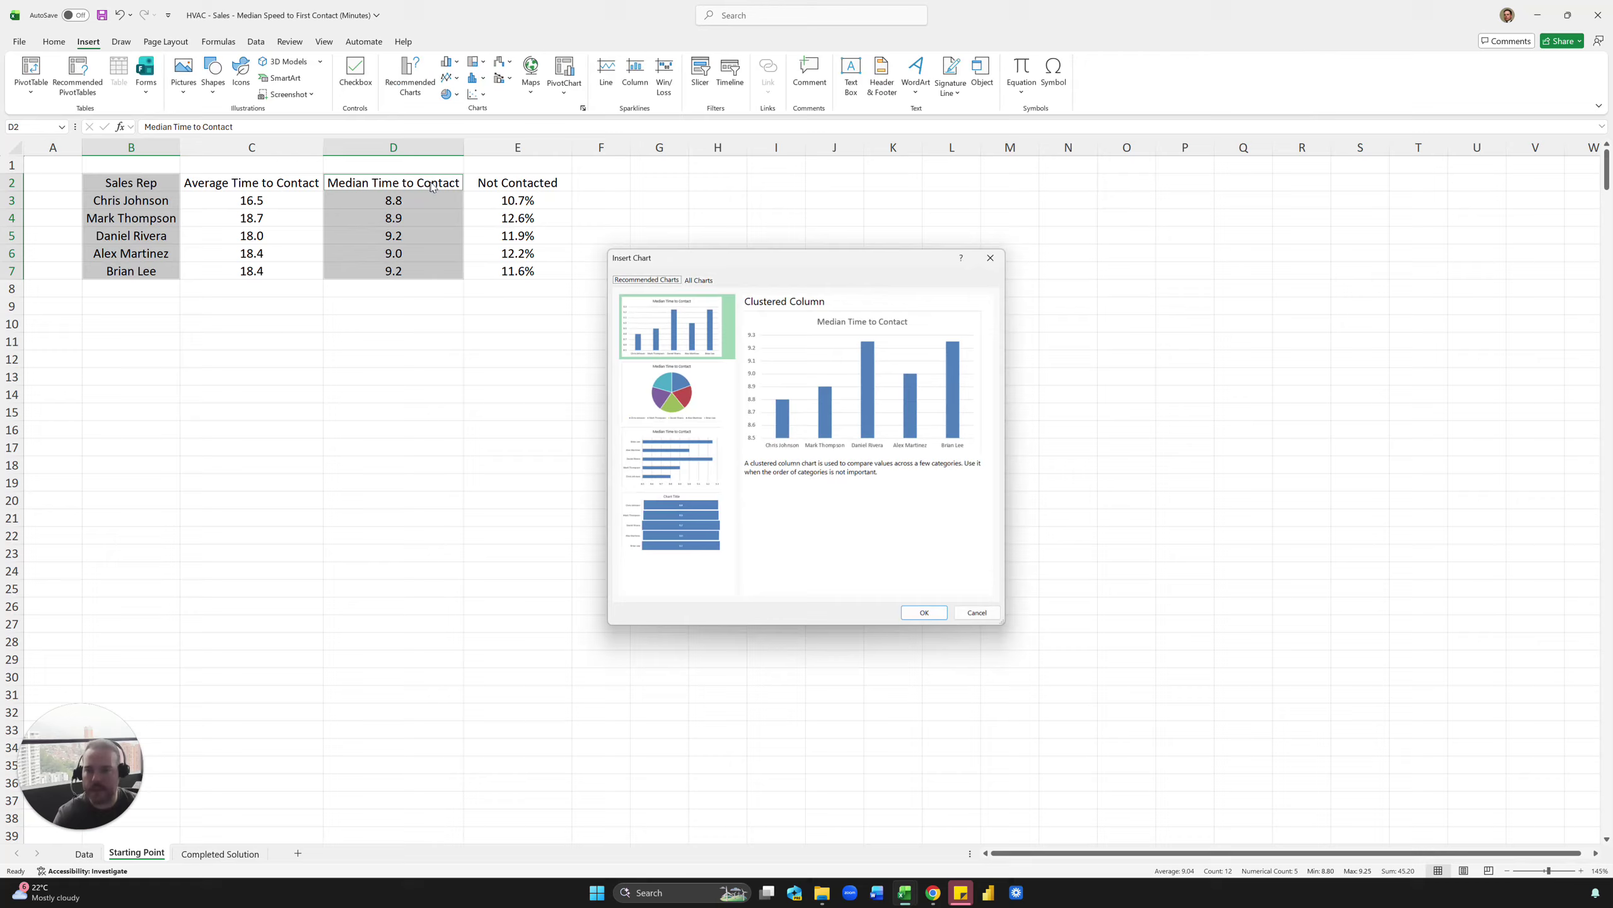
click(648, 437)
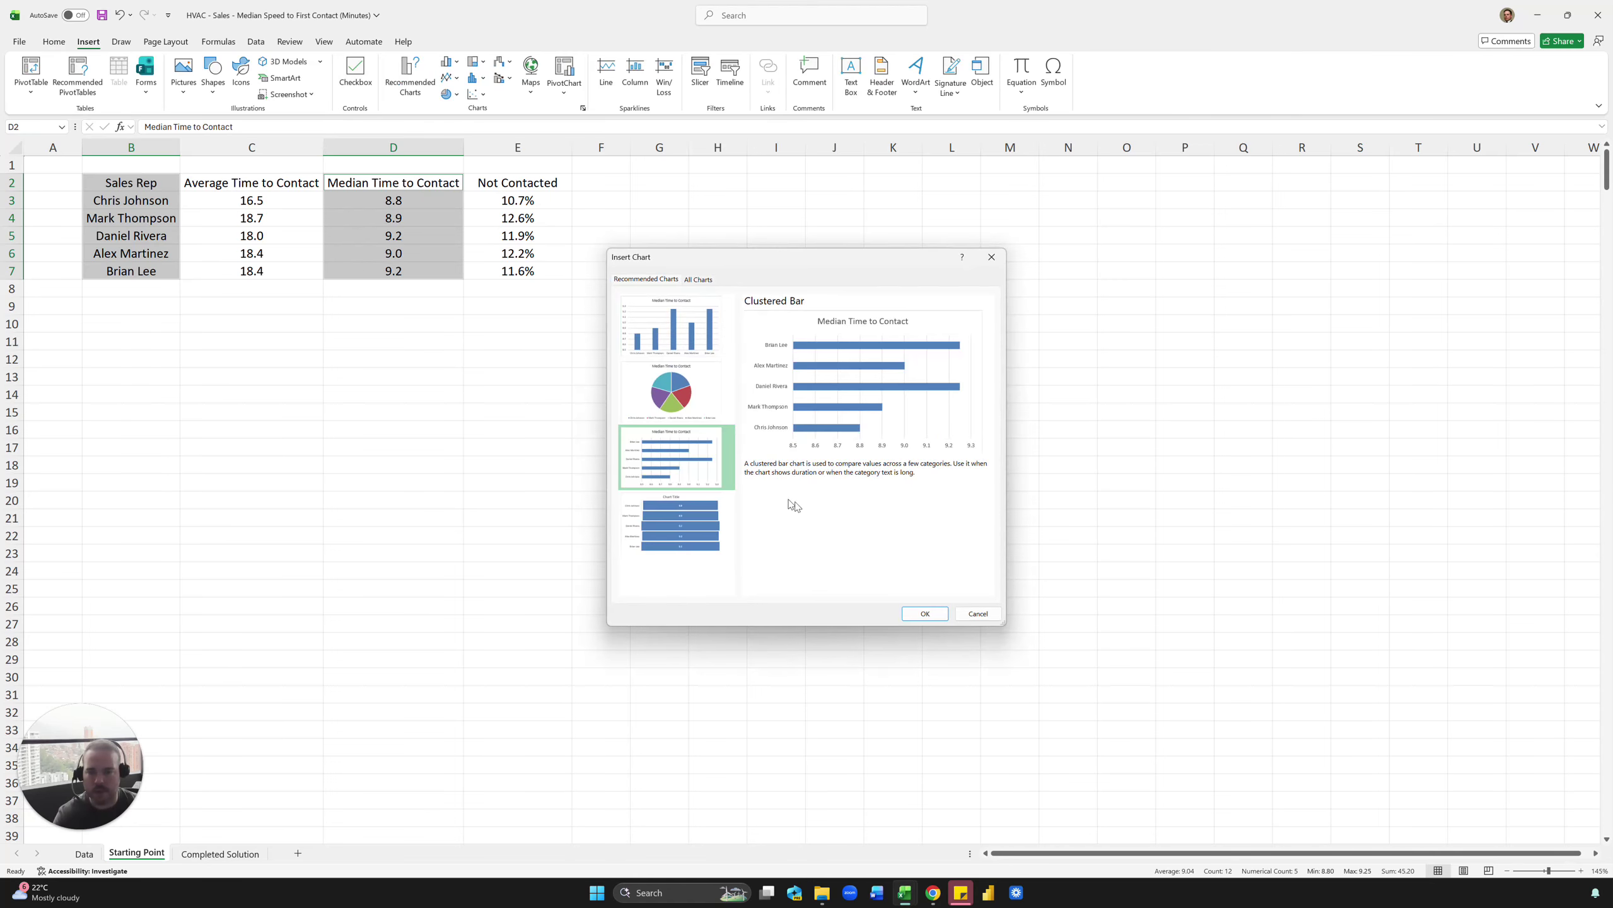
click(658, 343)
click(664, 458)
click(925, 614)
Move the chart beside the table, title it 'Median Time to Contact by Sales Rep', and widen it
drag(859, 388, 852, 185)
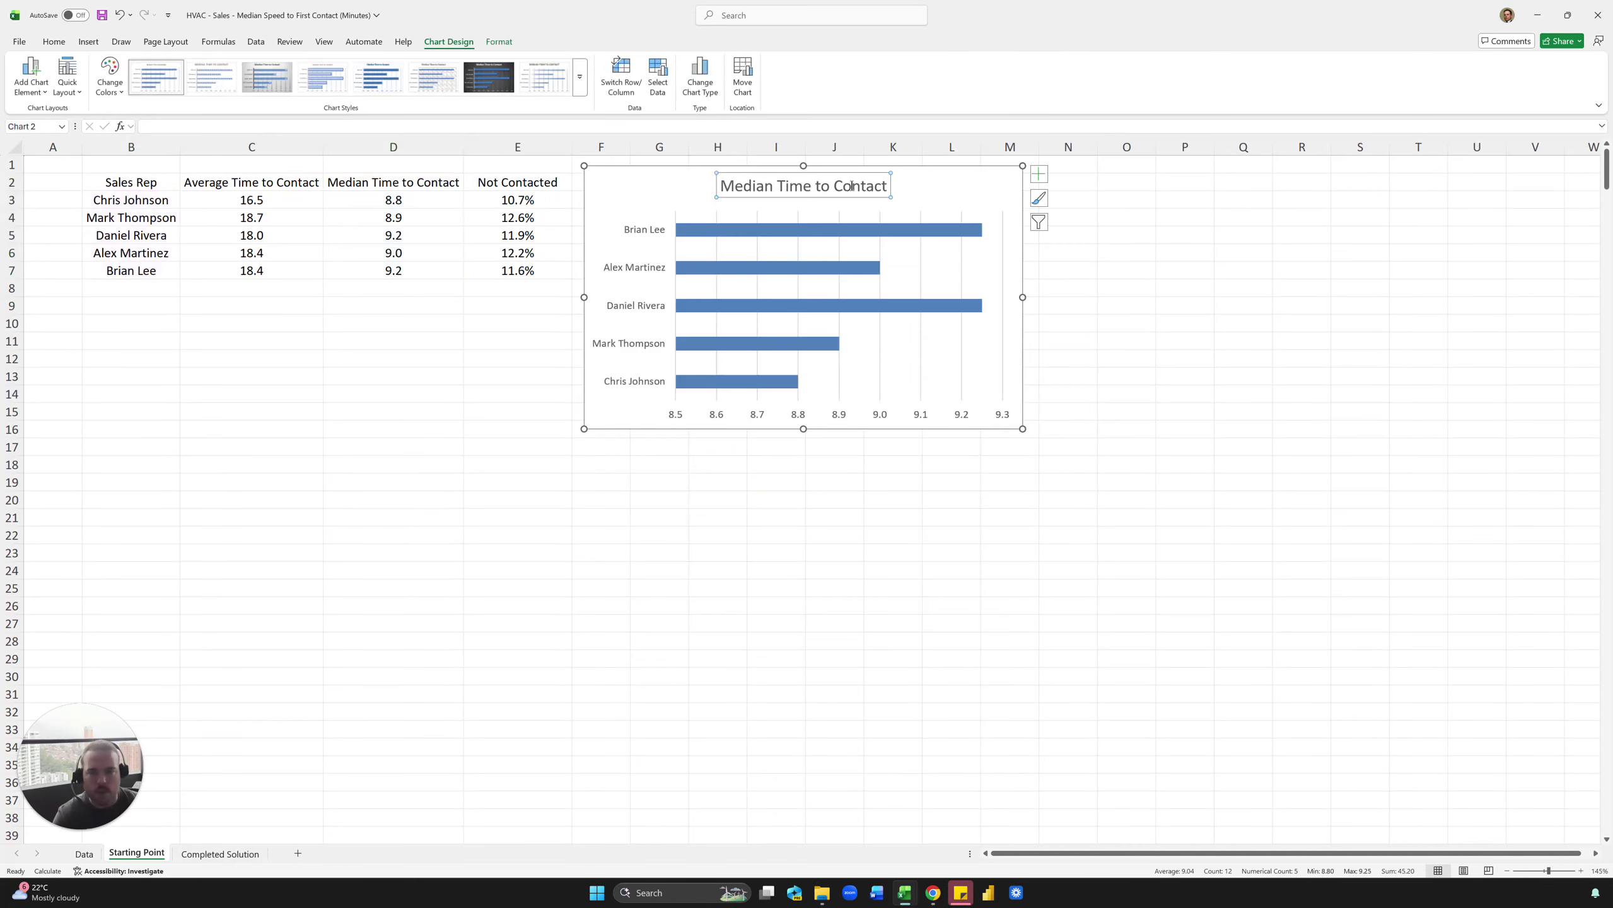
click(884, 187)
text(by)
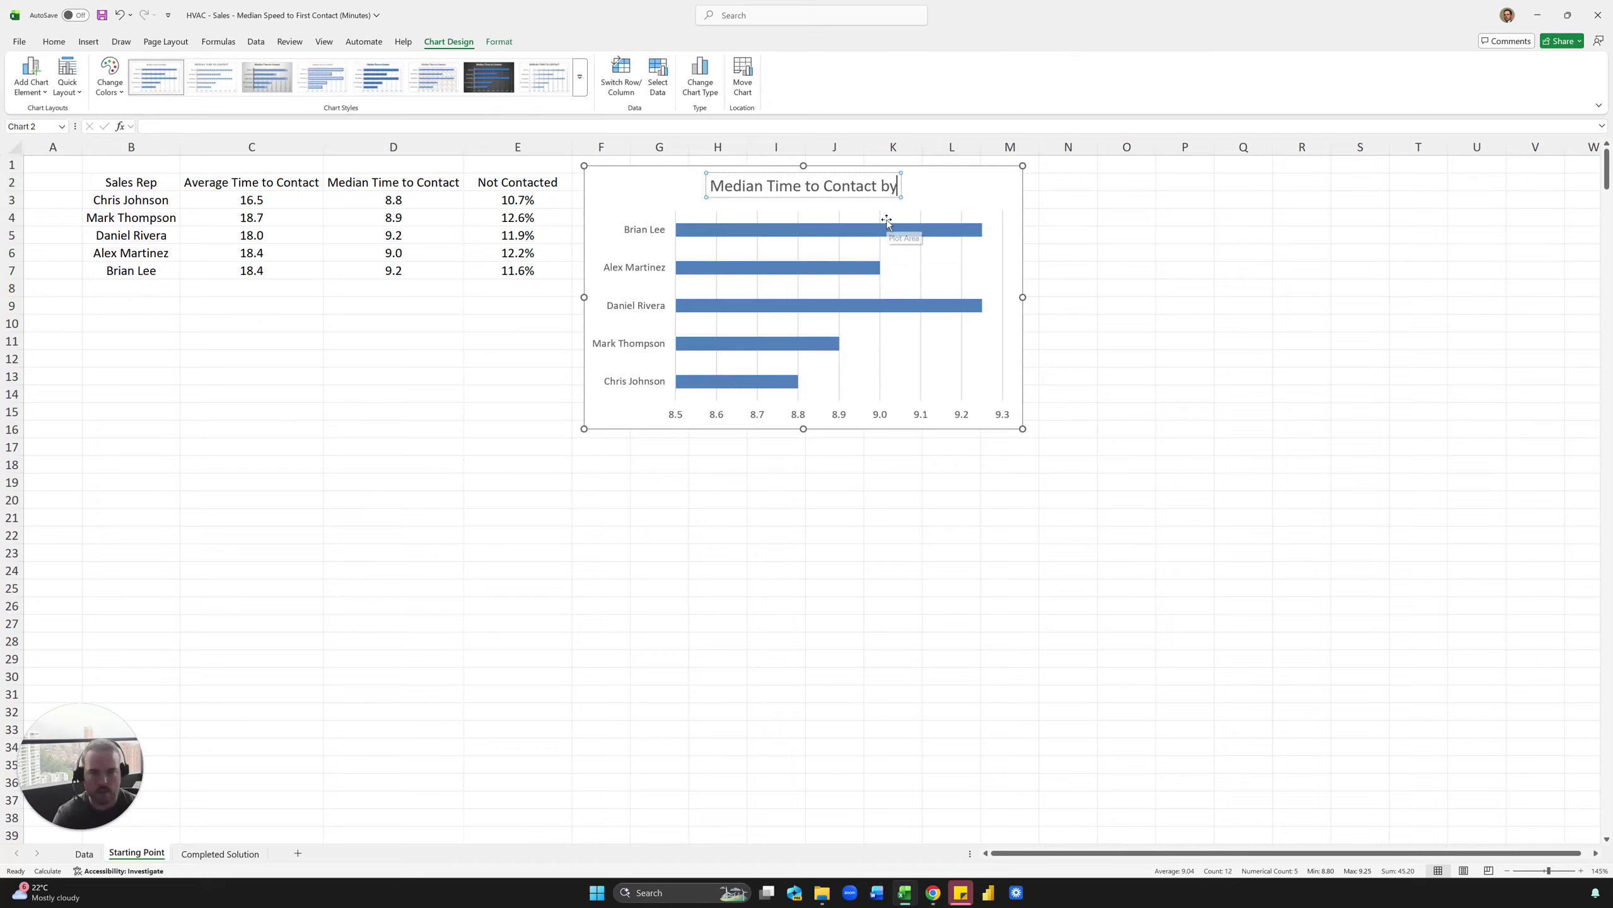
text( Sales Rep)
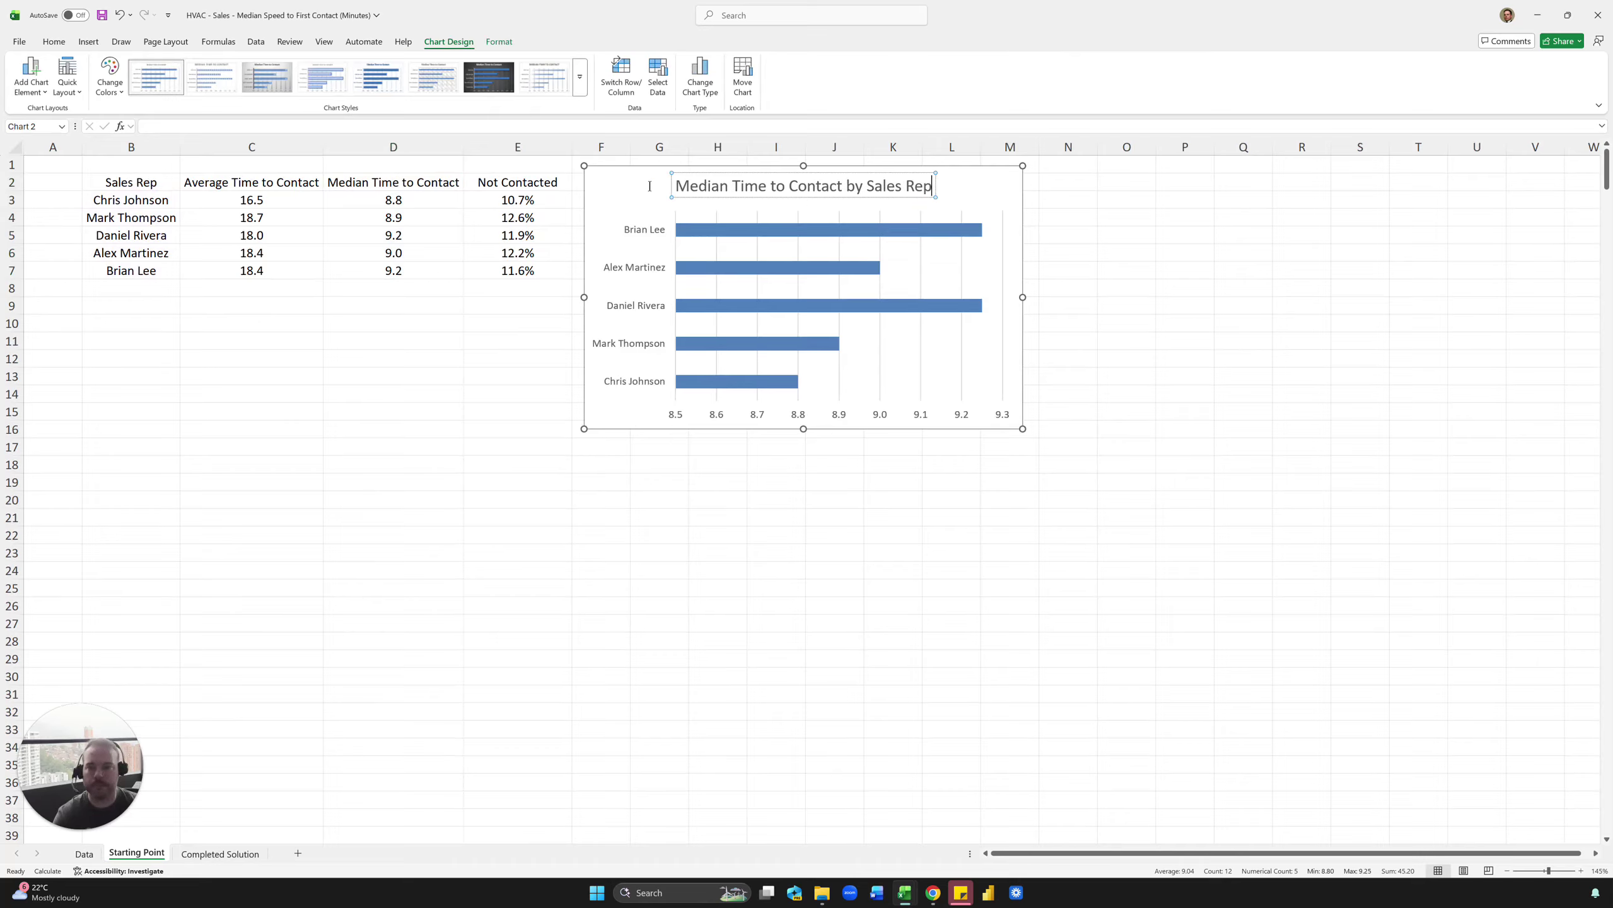
drag(1023, 428, 1144, 387)
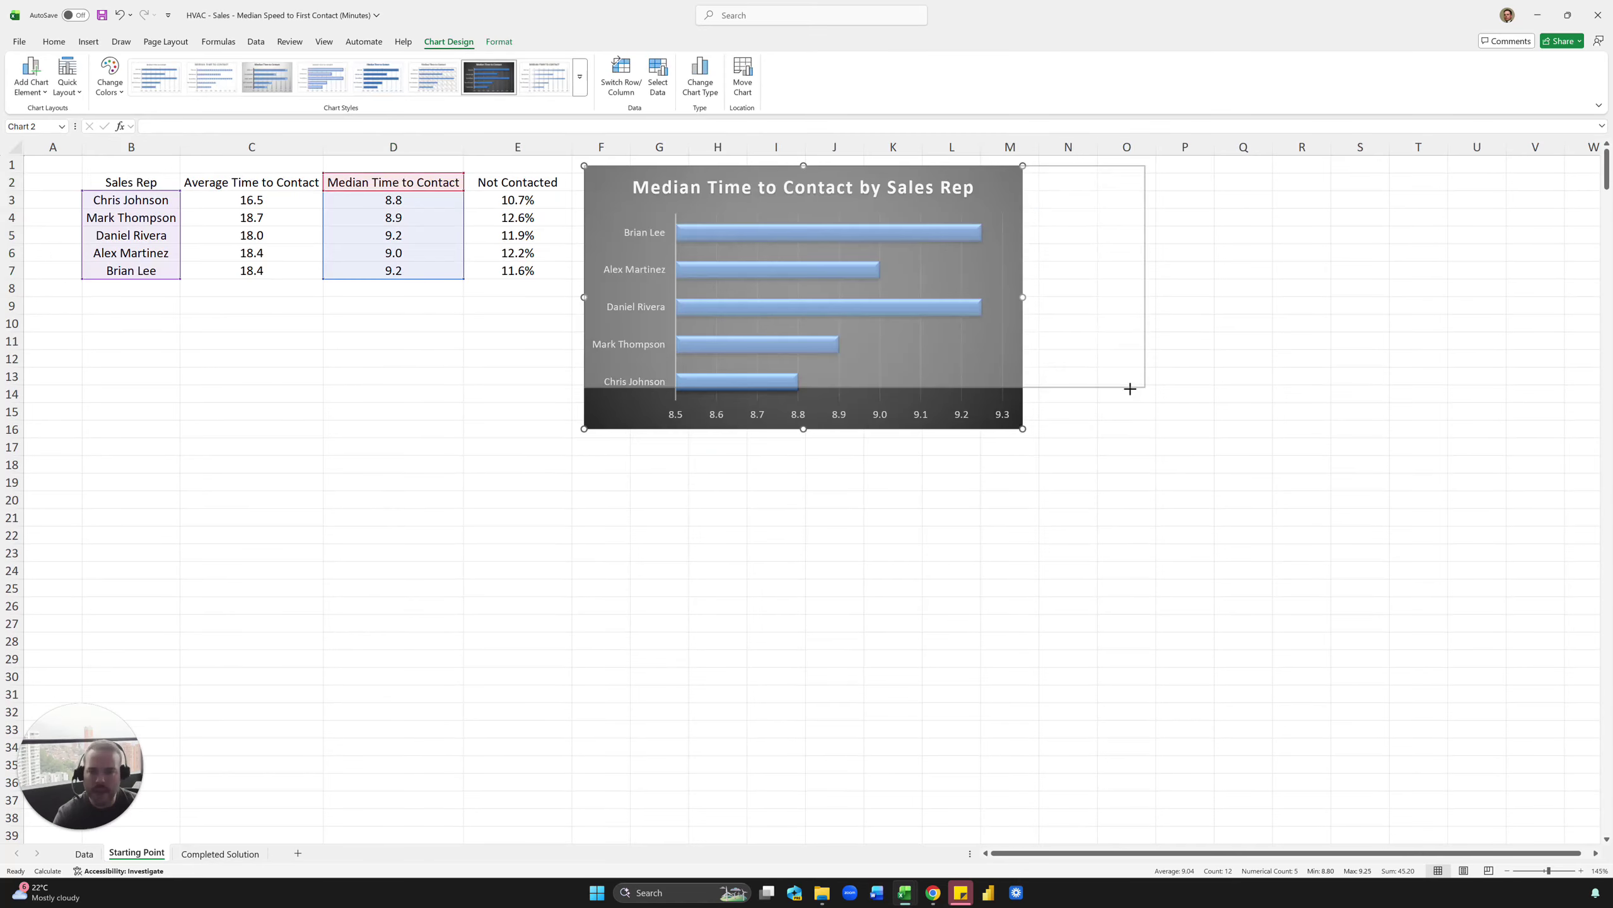
click(636, 445)
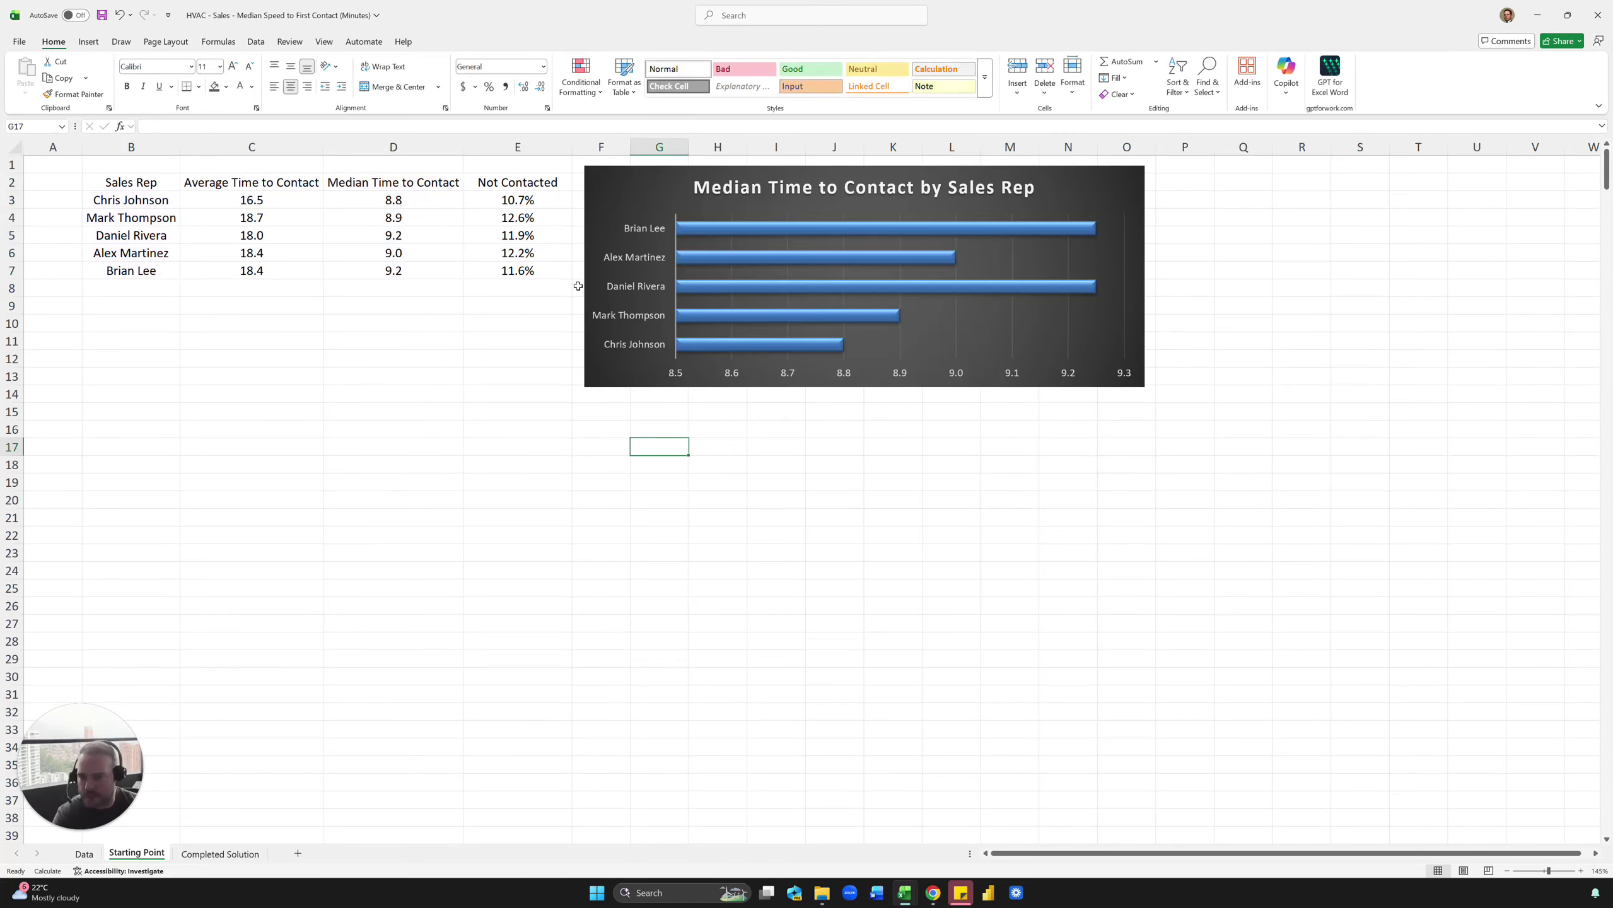
click(512, 271)
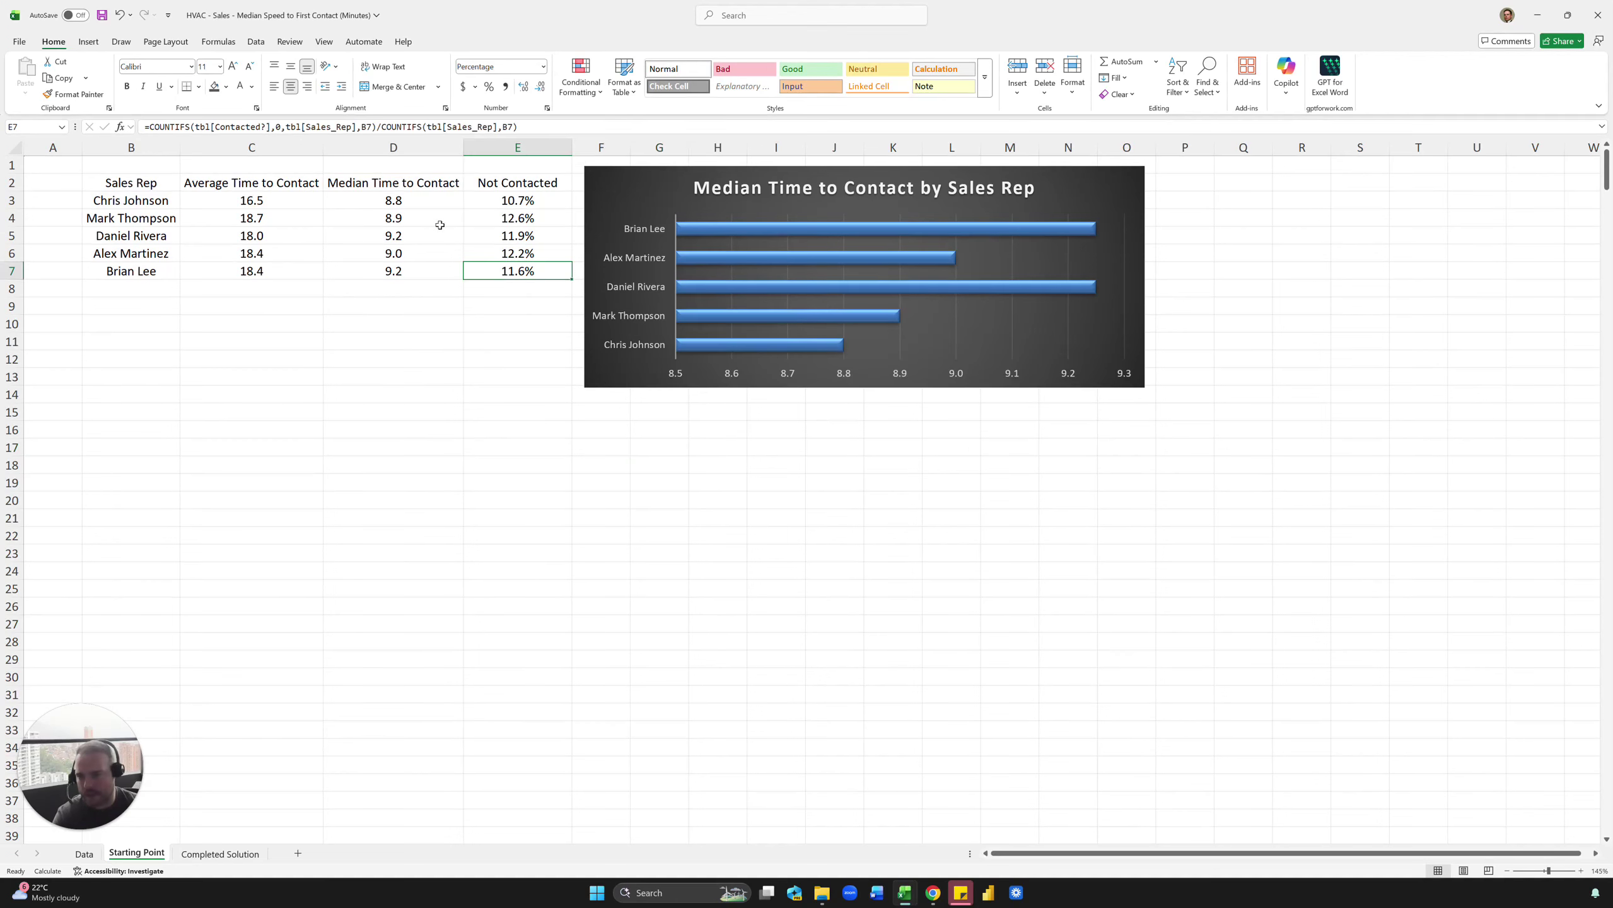
drag(394, 200, 418, 271)
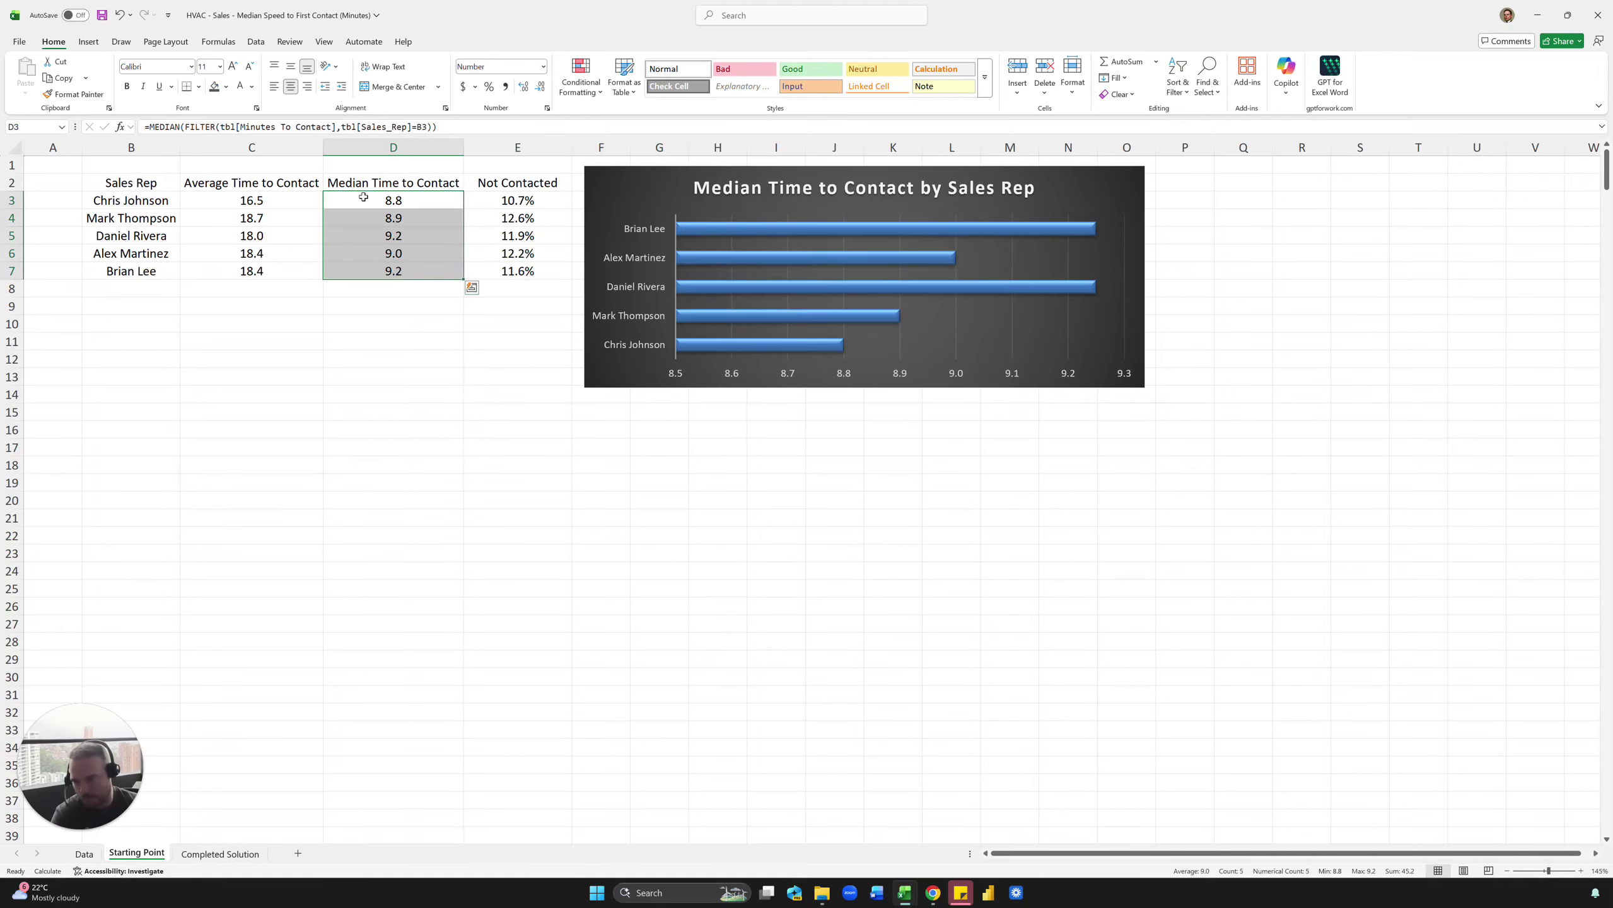
drag(364, 196, 359, 263)
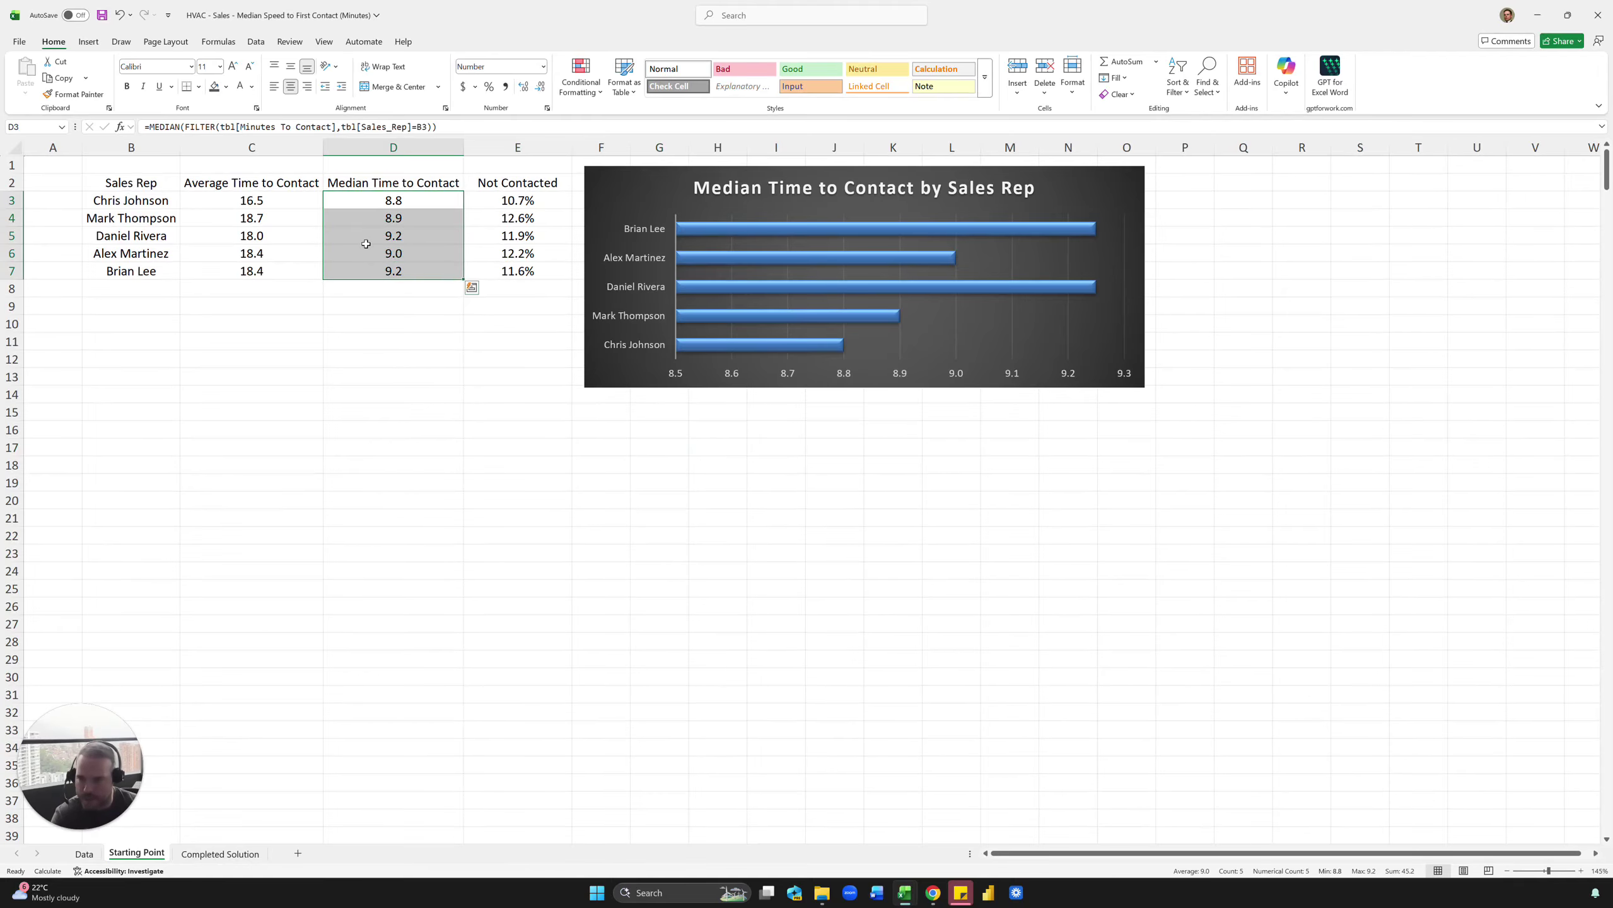
click(367, 238)
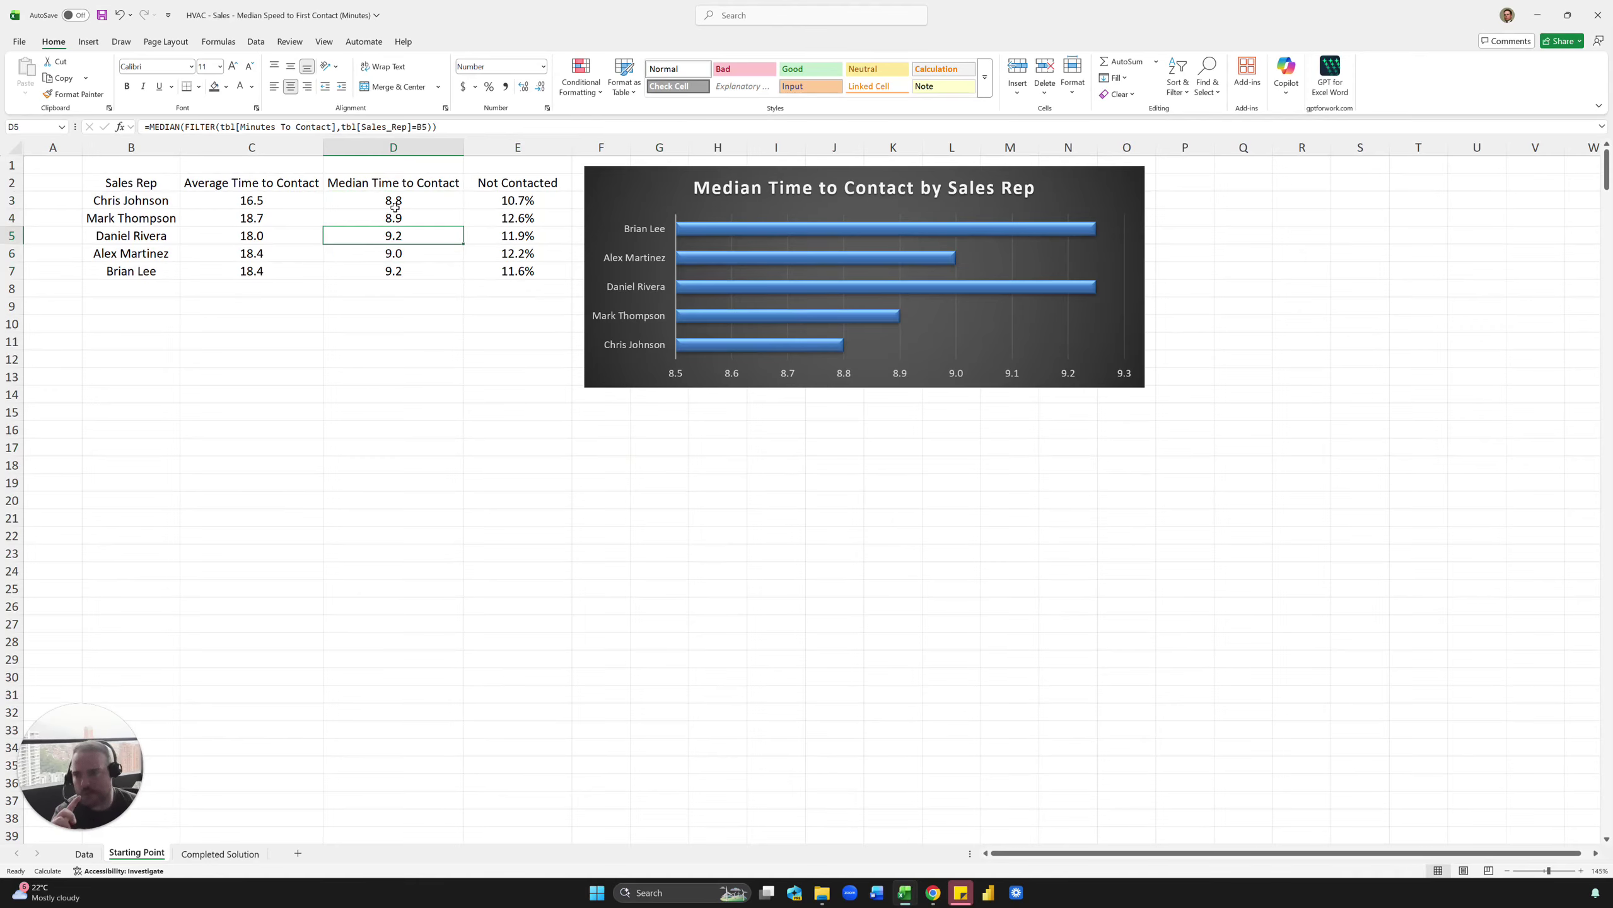
click(257, 218)
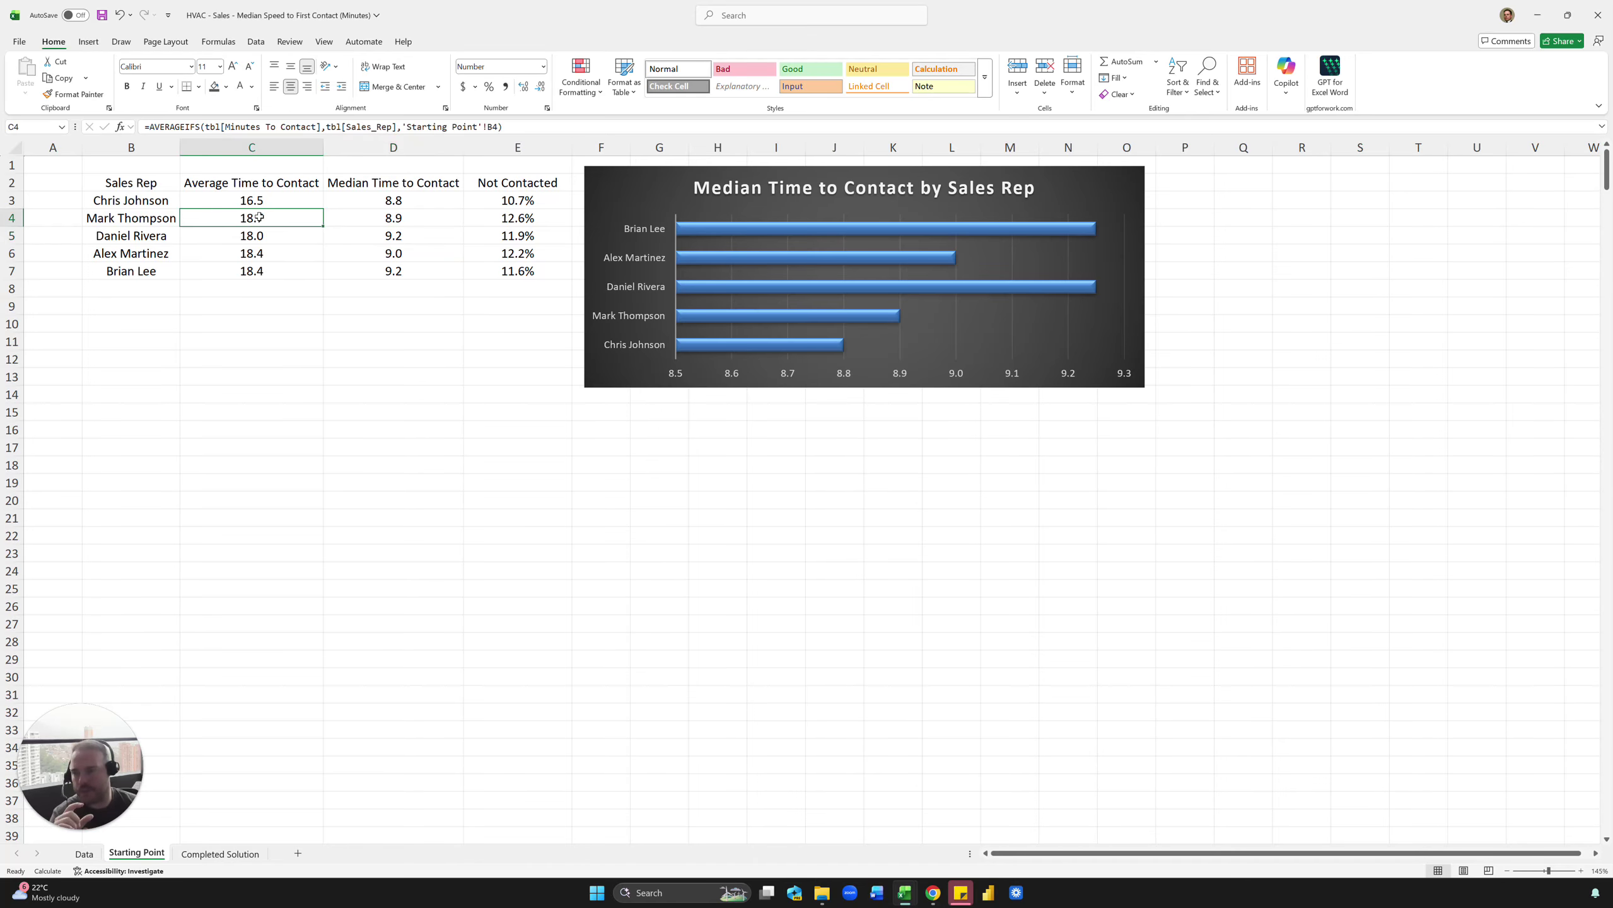
click(360, 213)
click(311, 203)
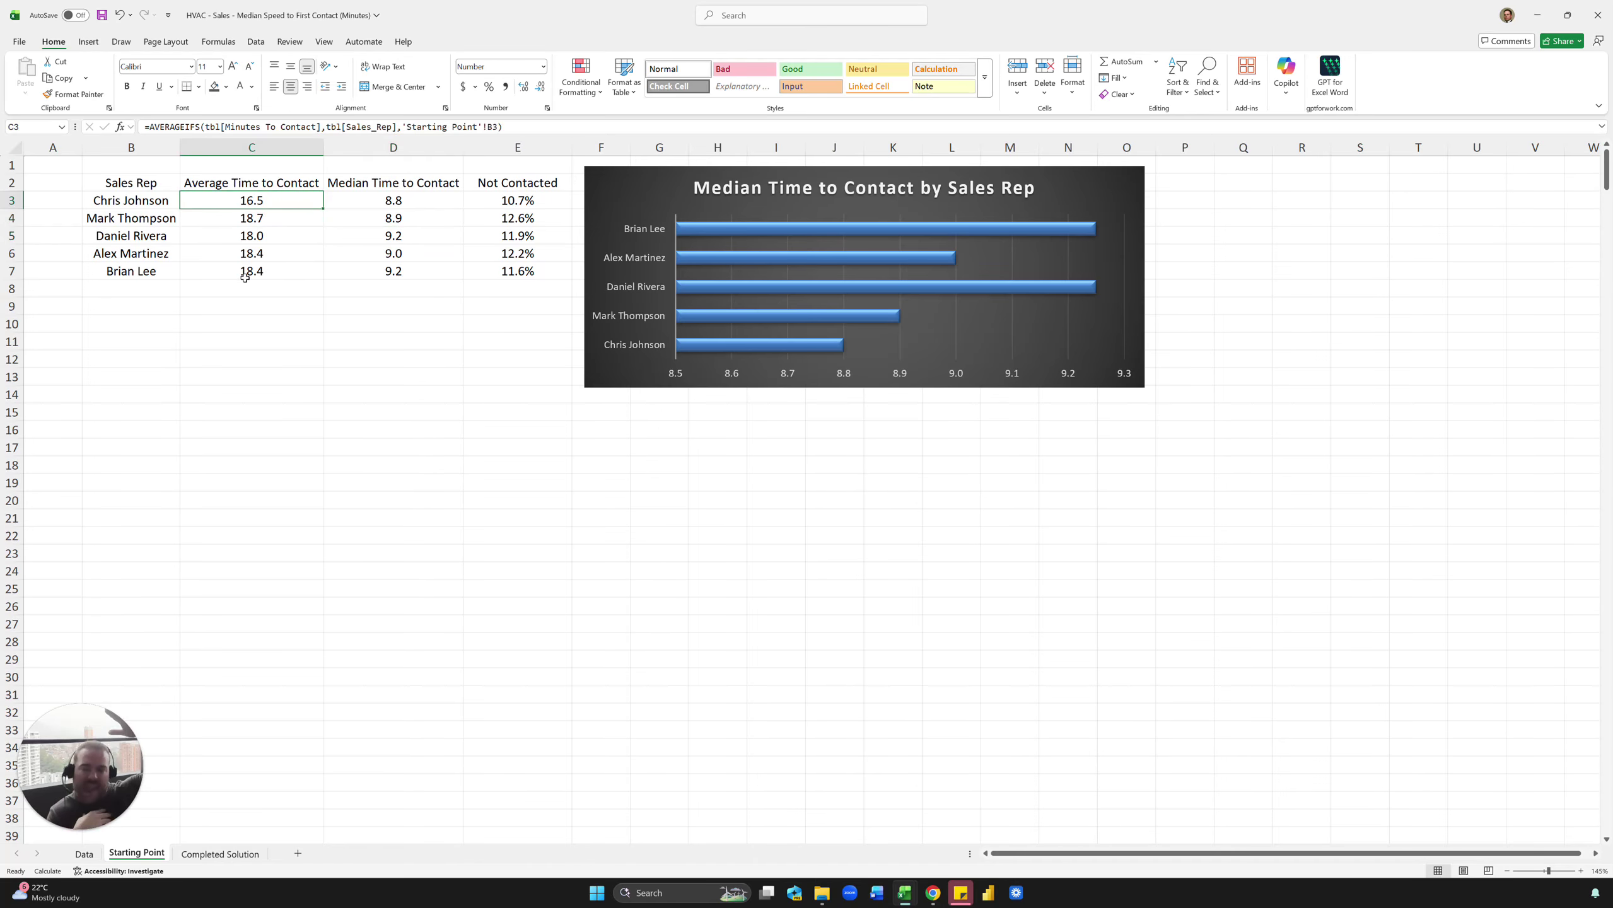
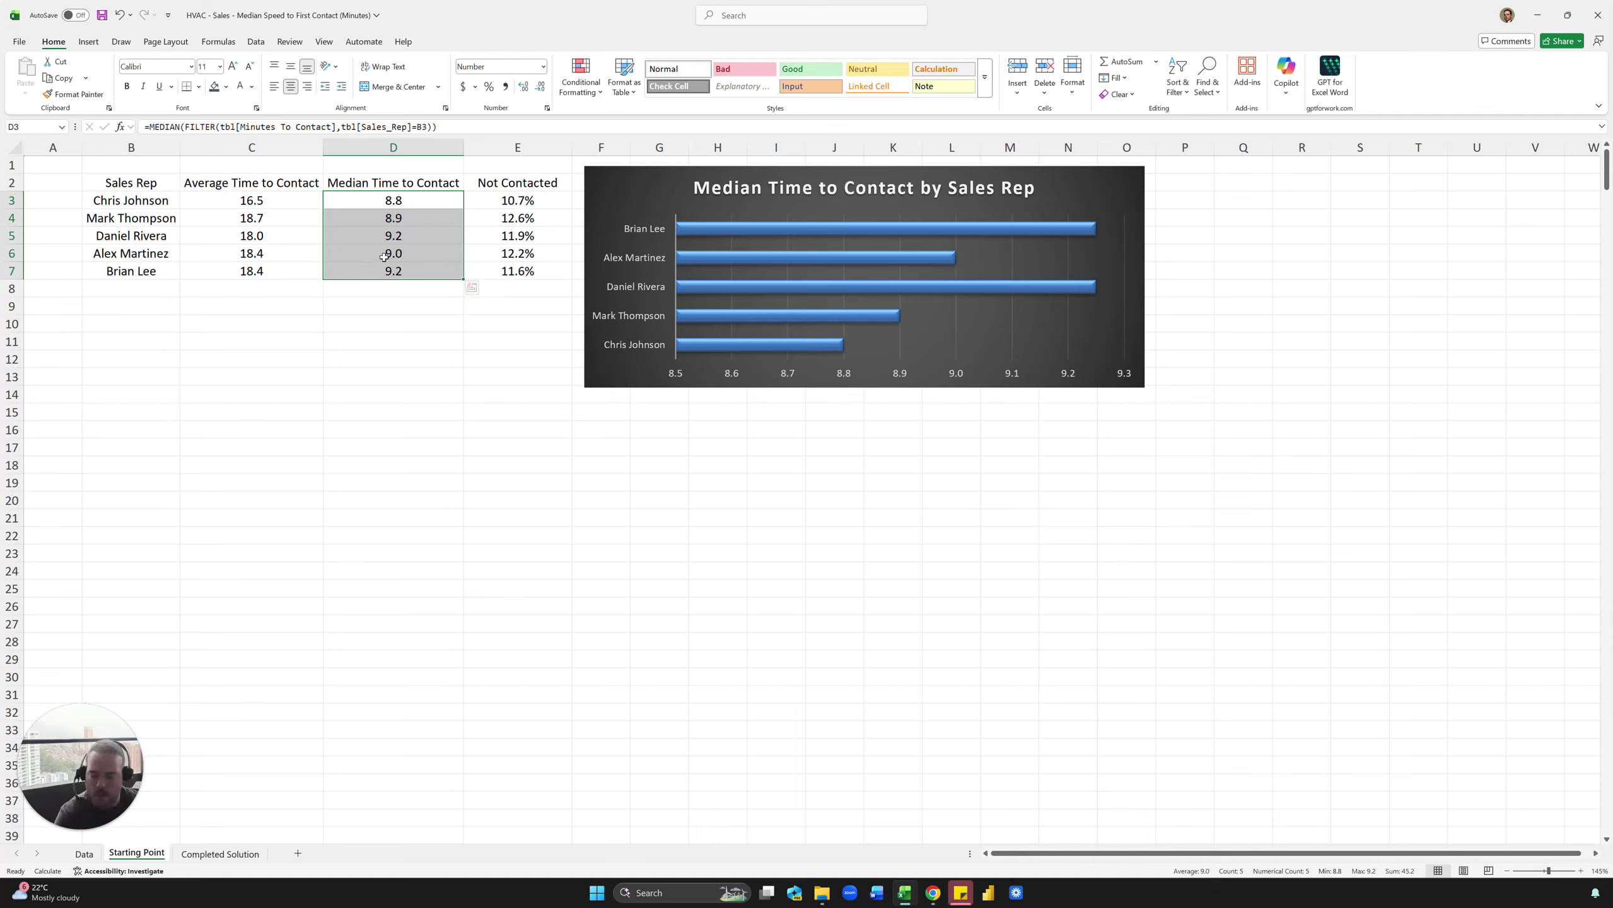
Deselect the median values and recheck the average time formula at the top of the rep table
click(516, 284)
click(411, 340)
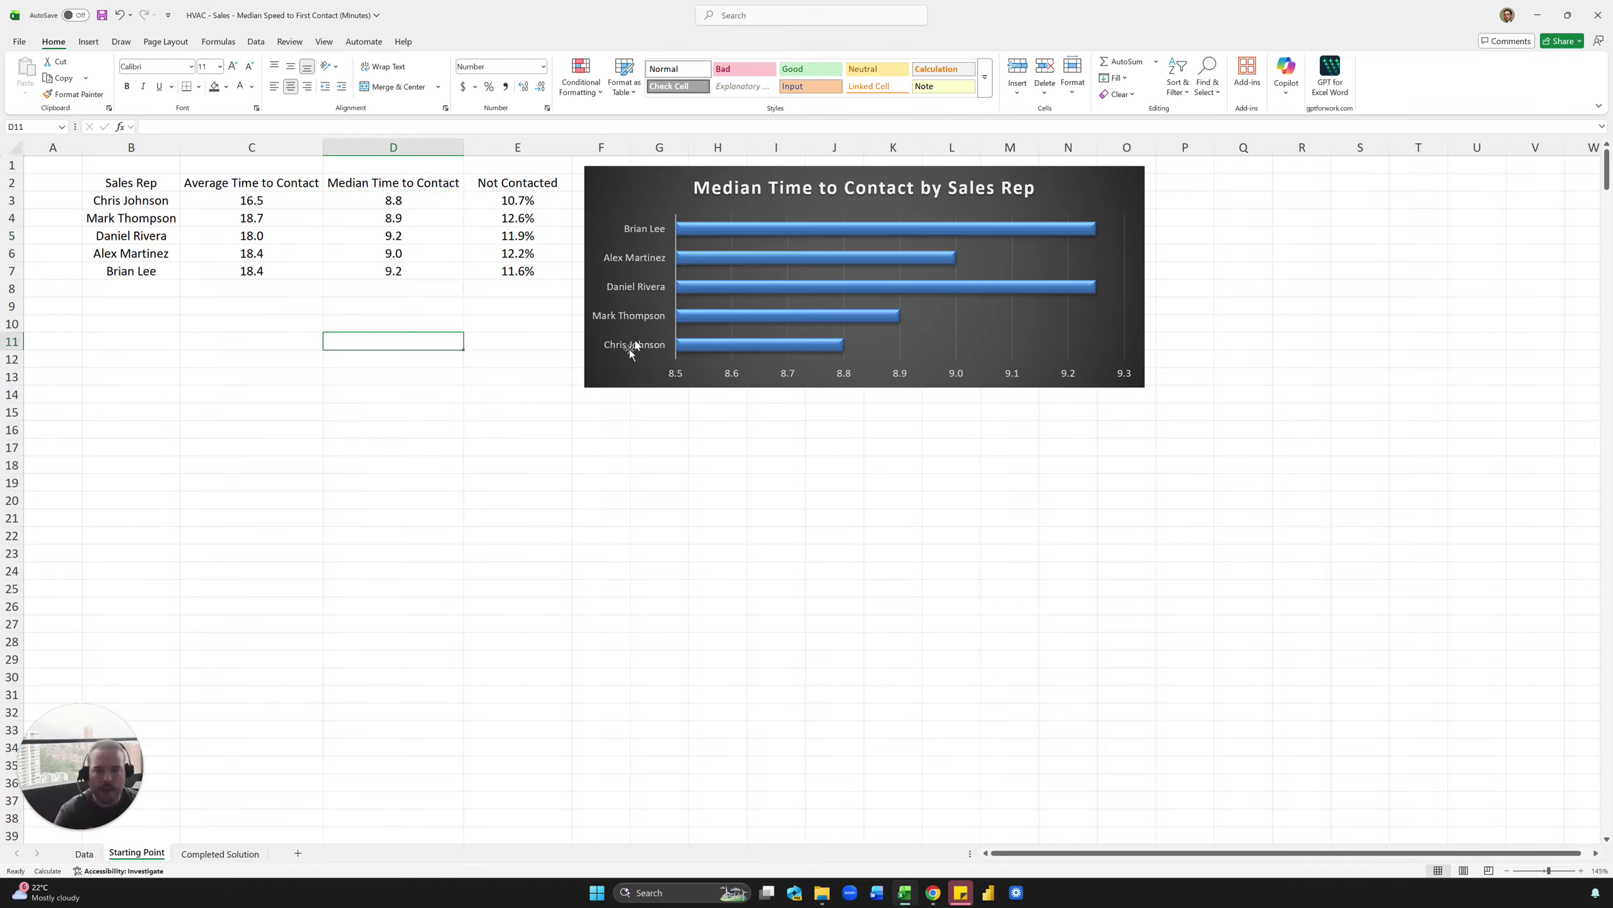
click(299, 241)
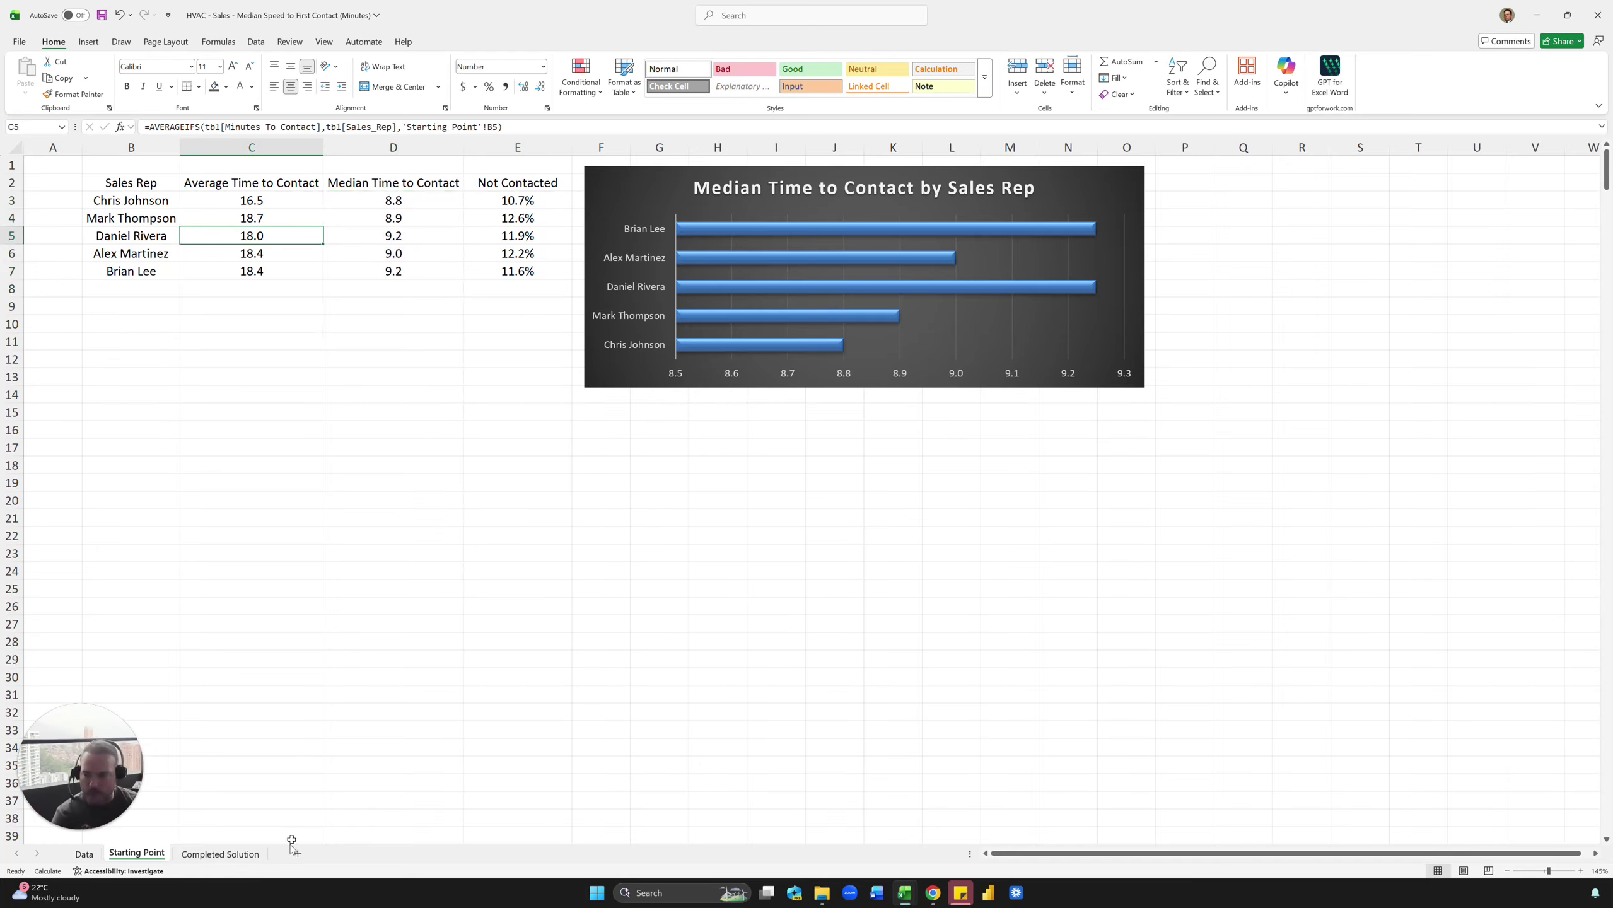
click(154, 204)
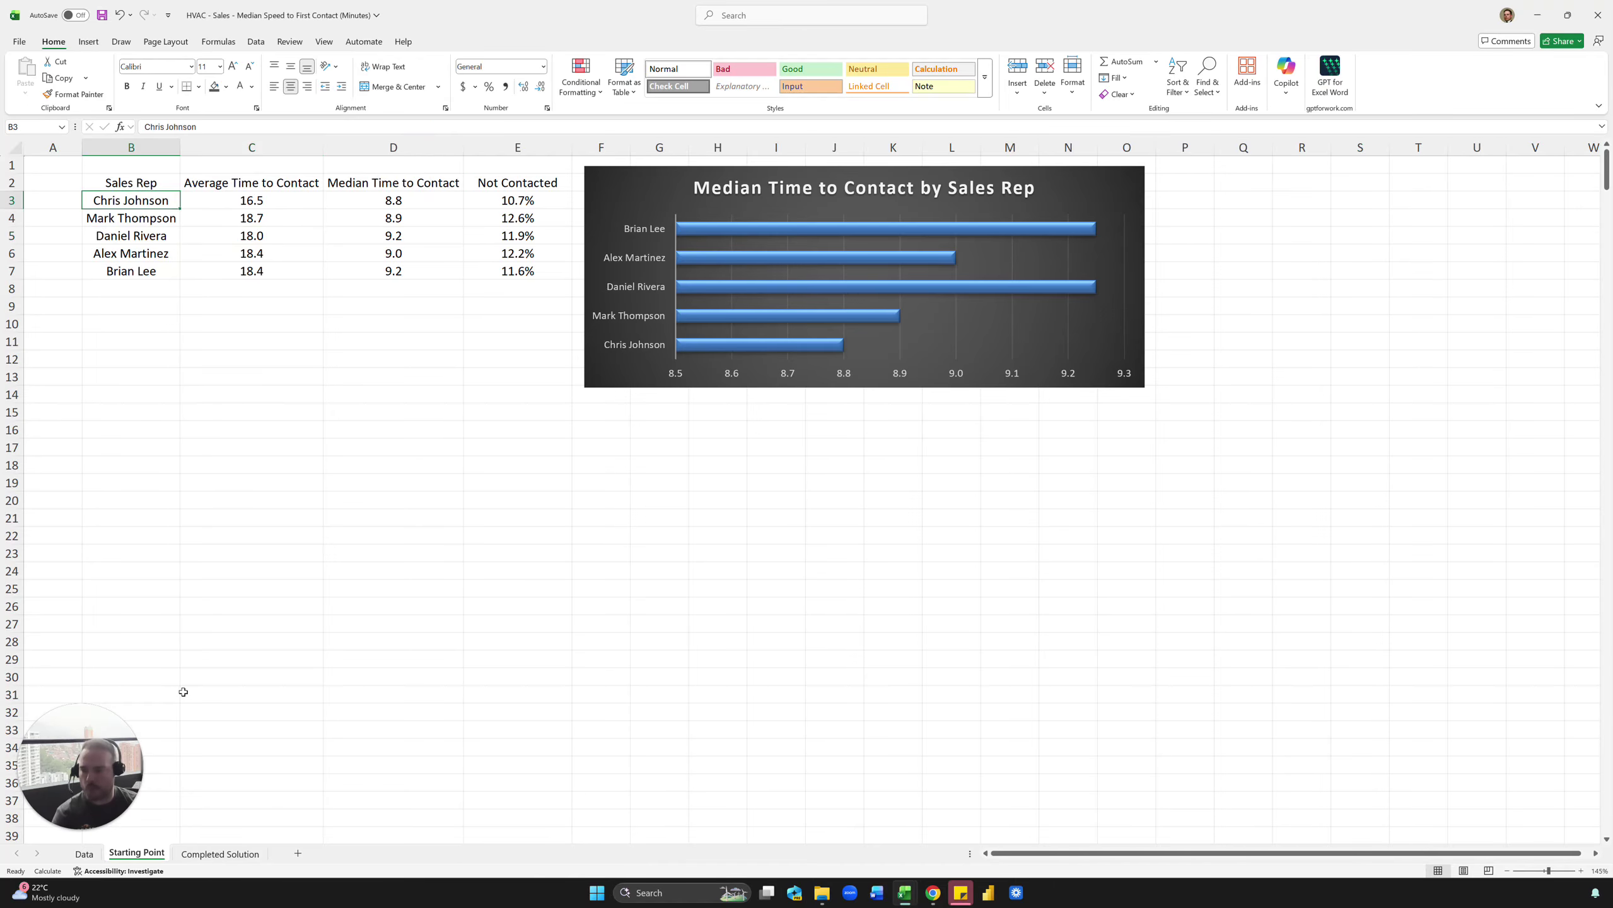
Copy the rep summary table B2:E7 to B16 and rename its header to 'Lead Source'
drag(161, 183, 521, 273)
key(ctrl+c)
click(134, 425)
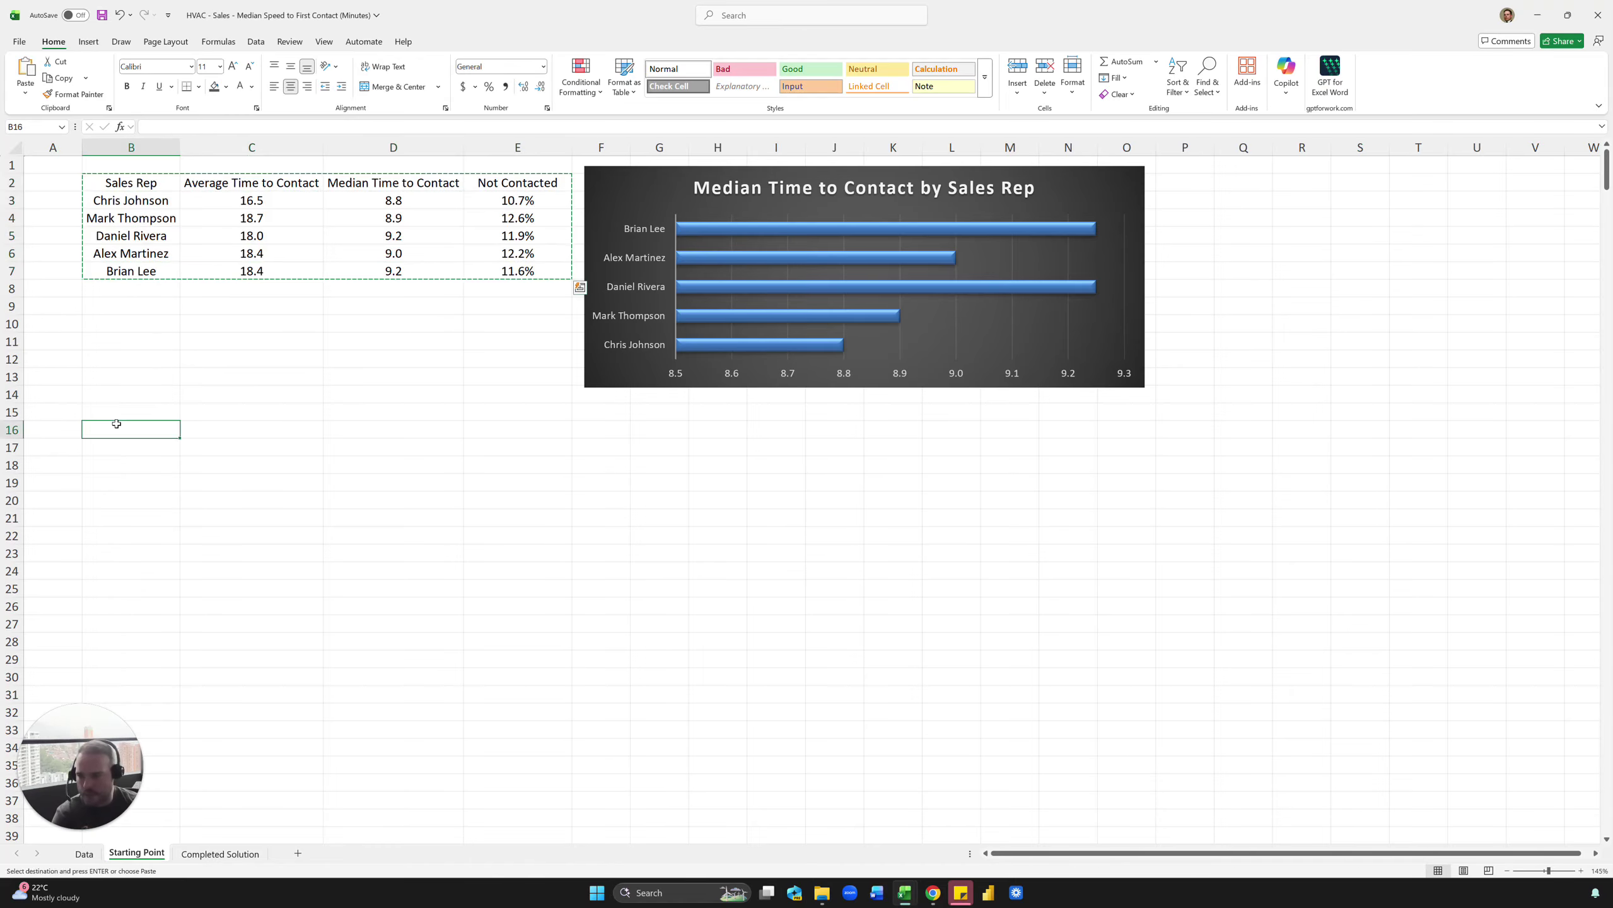
key(ctrl+v)
click(251, 377)
click(157, 442)
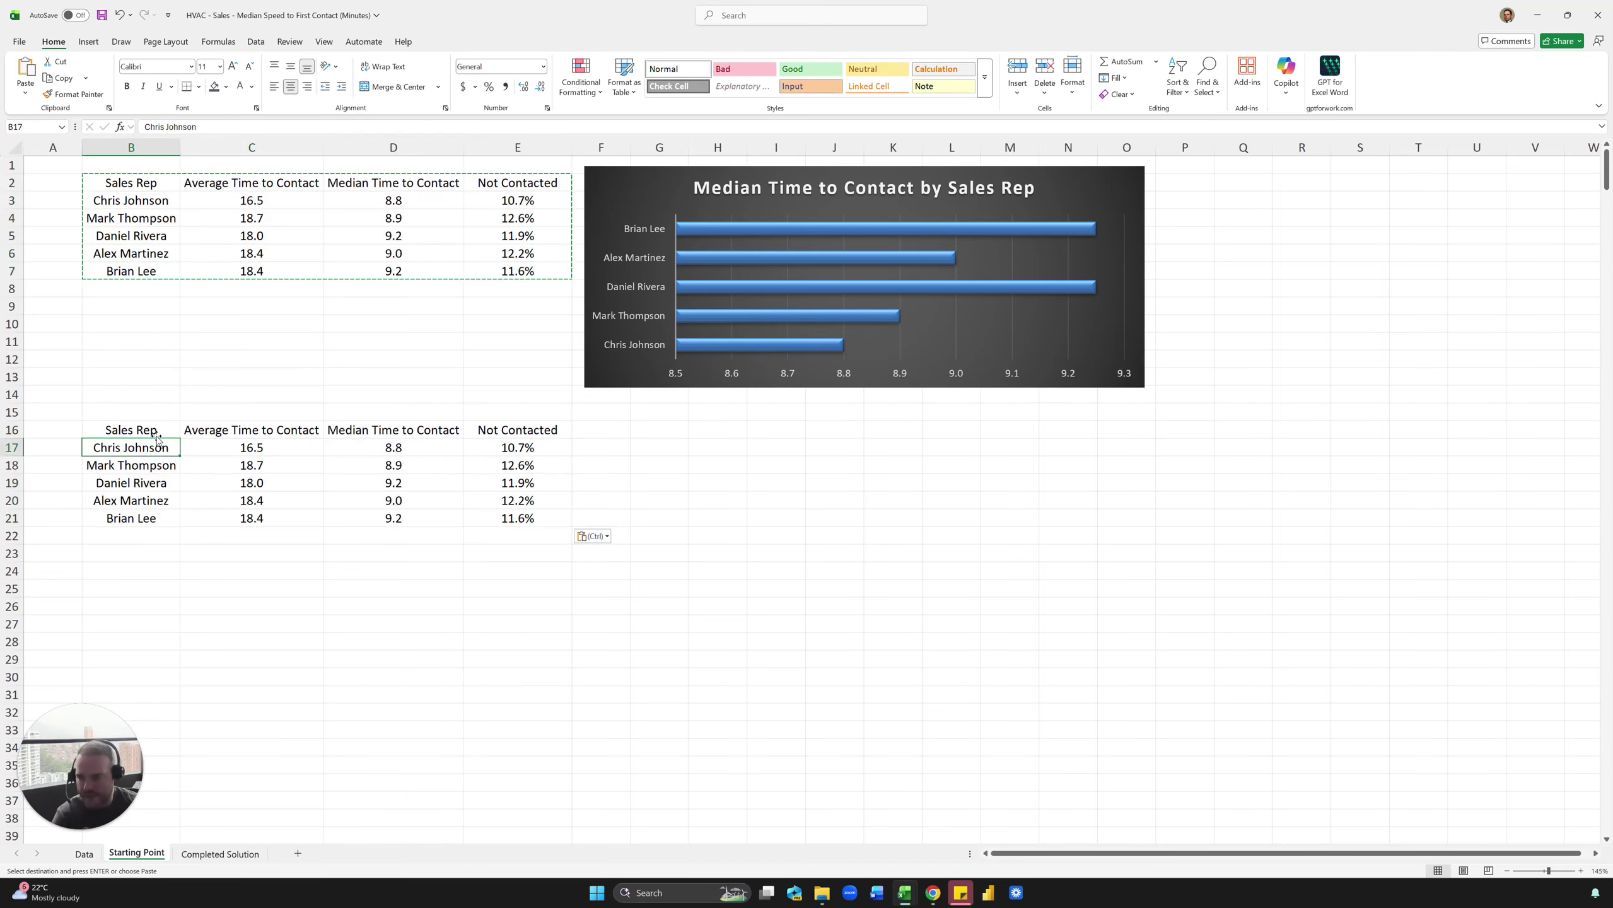
click(160, 430)
text(Lead Source)
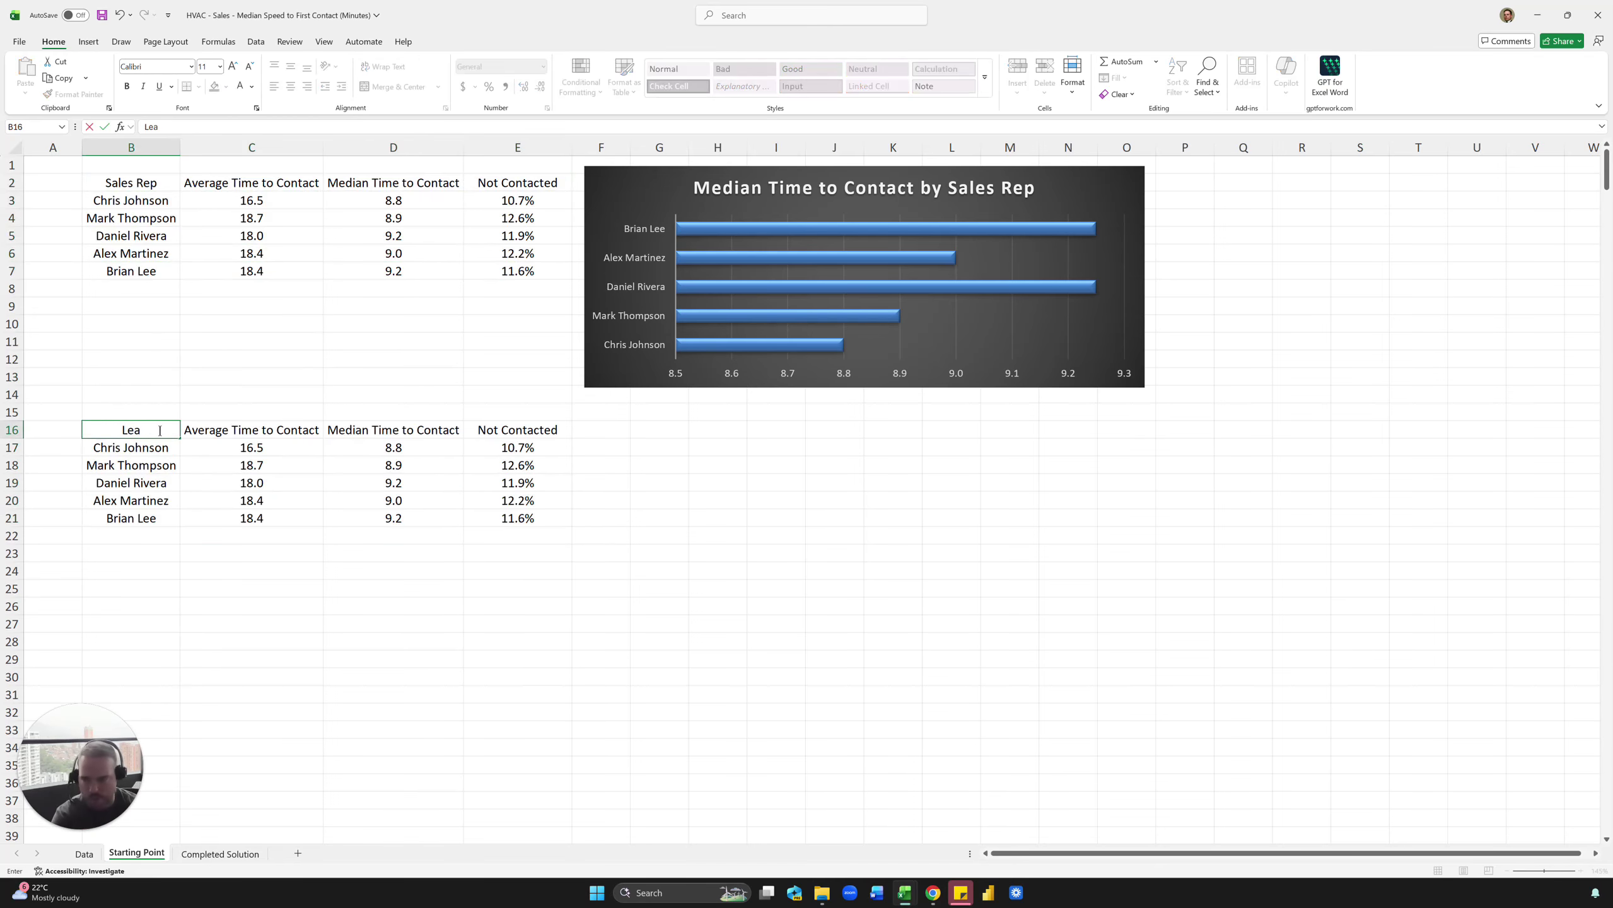
key(Return)
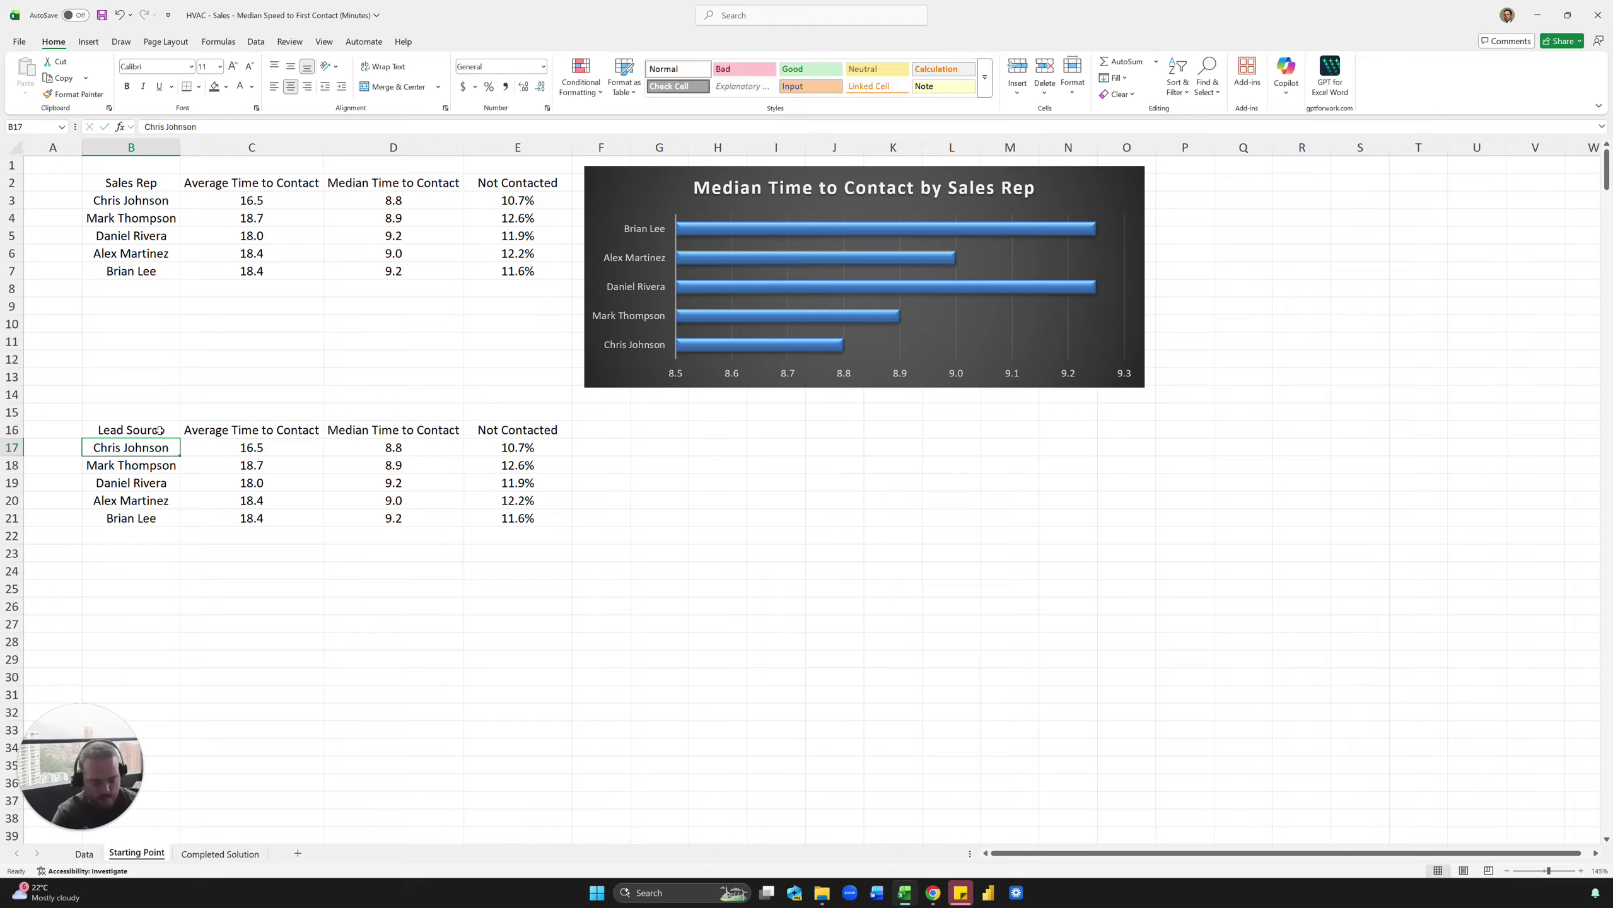
Clear the copied rep names and enter =UNIQUE(tbl[Lead_Source]) in B17
key(ctrl+shift+Down)
key(Delete)
key(Up)
key(Up)
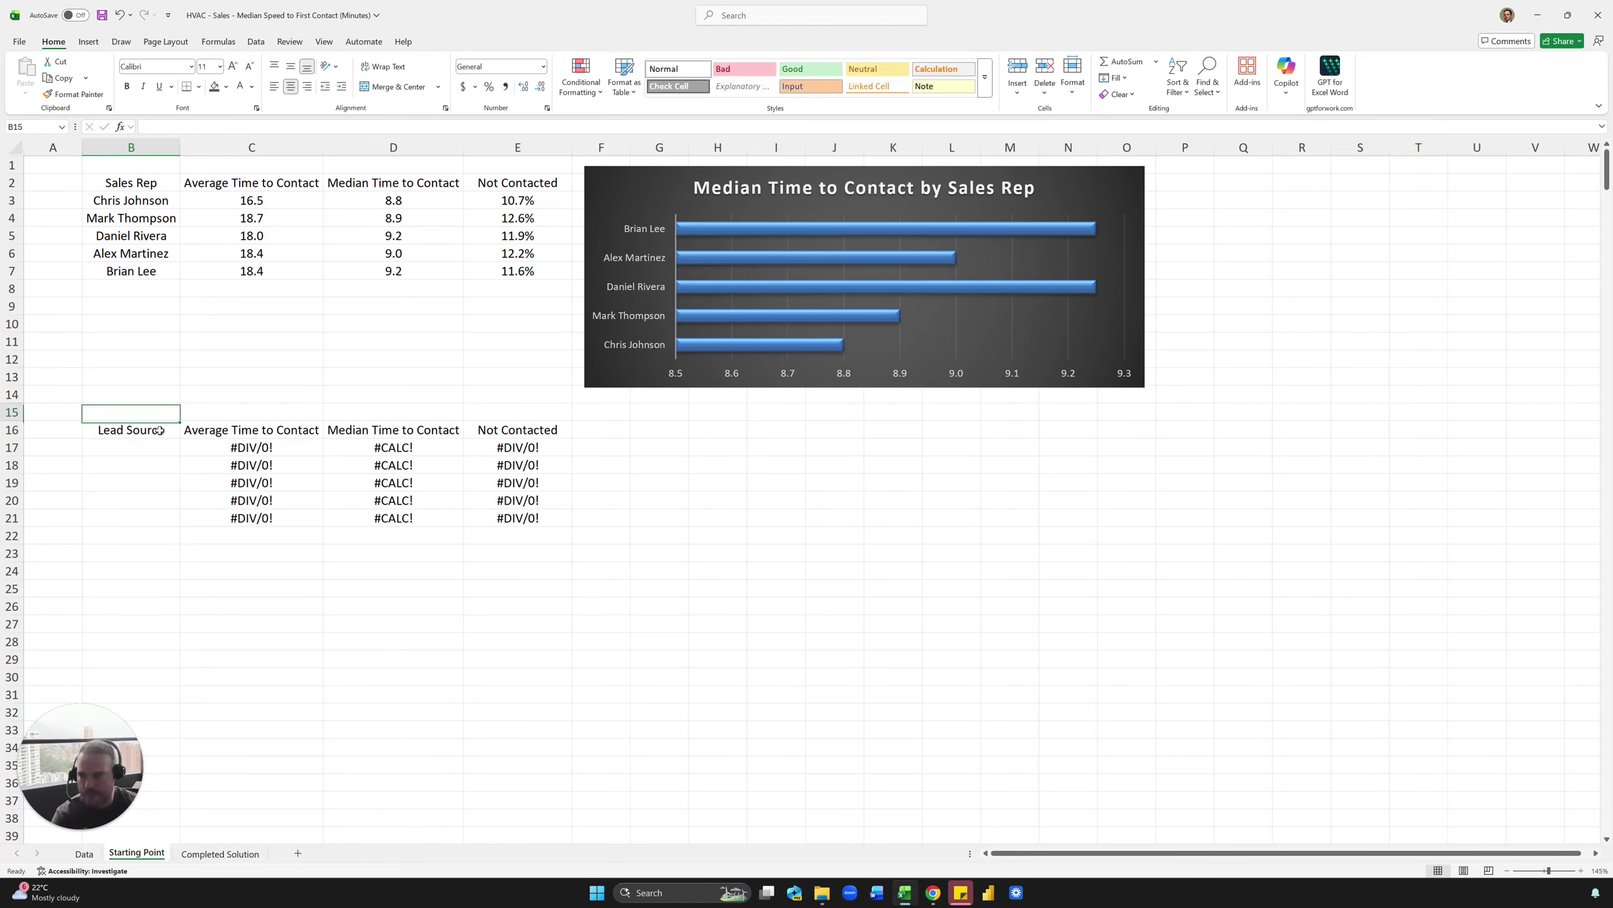
key(Down)
key(Down)
text(=UNIQUE()
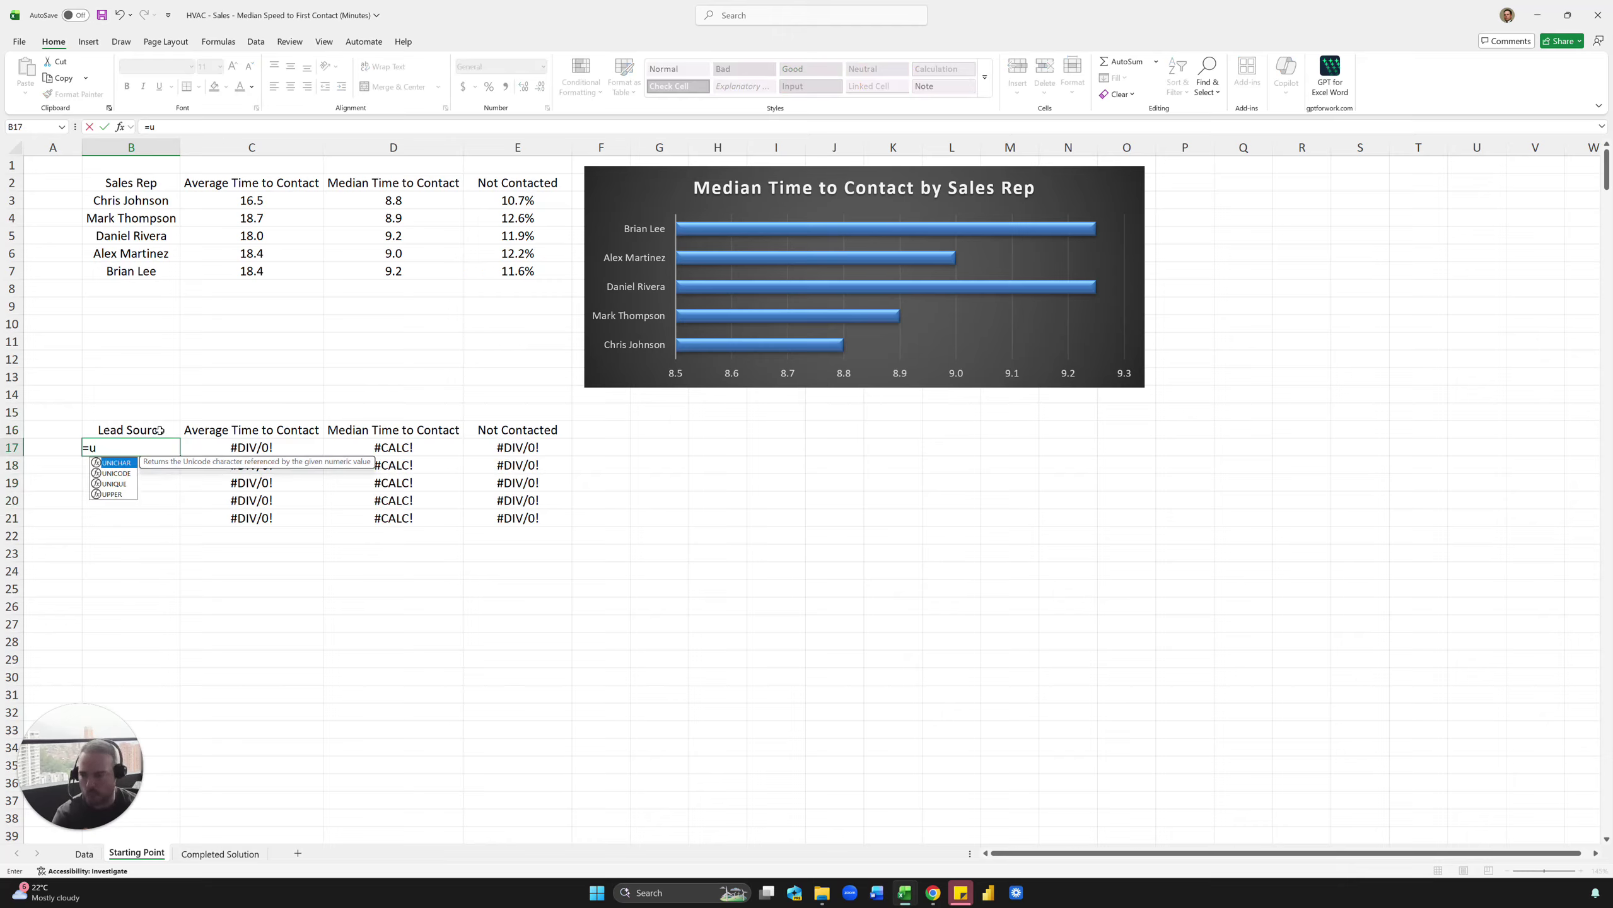
text(tbl)
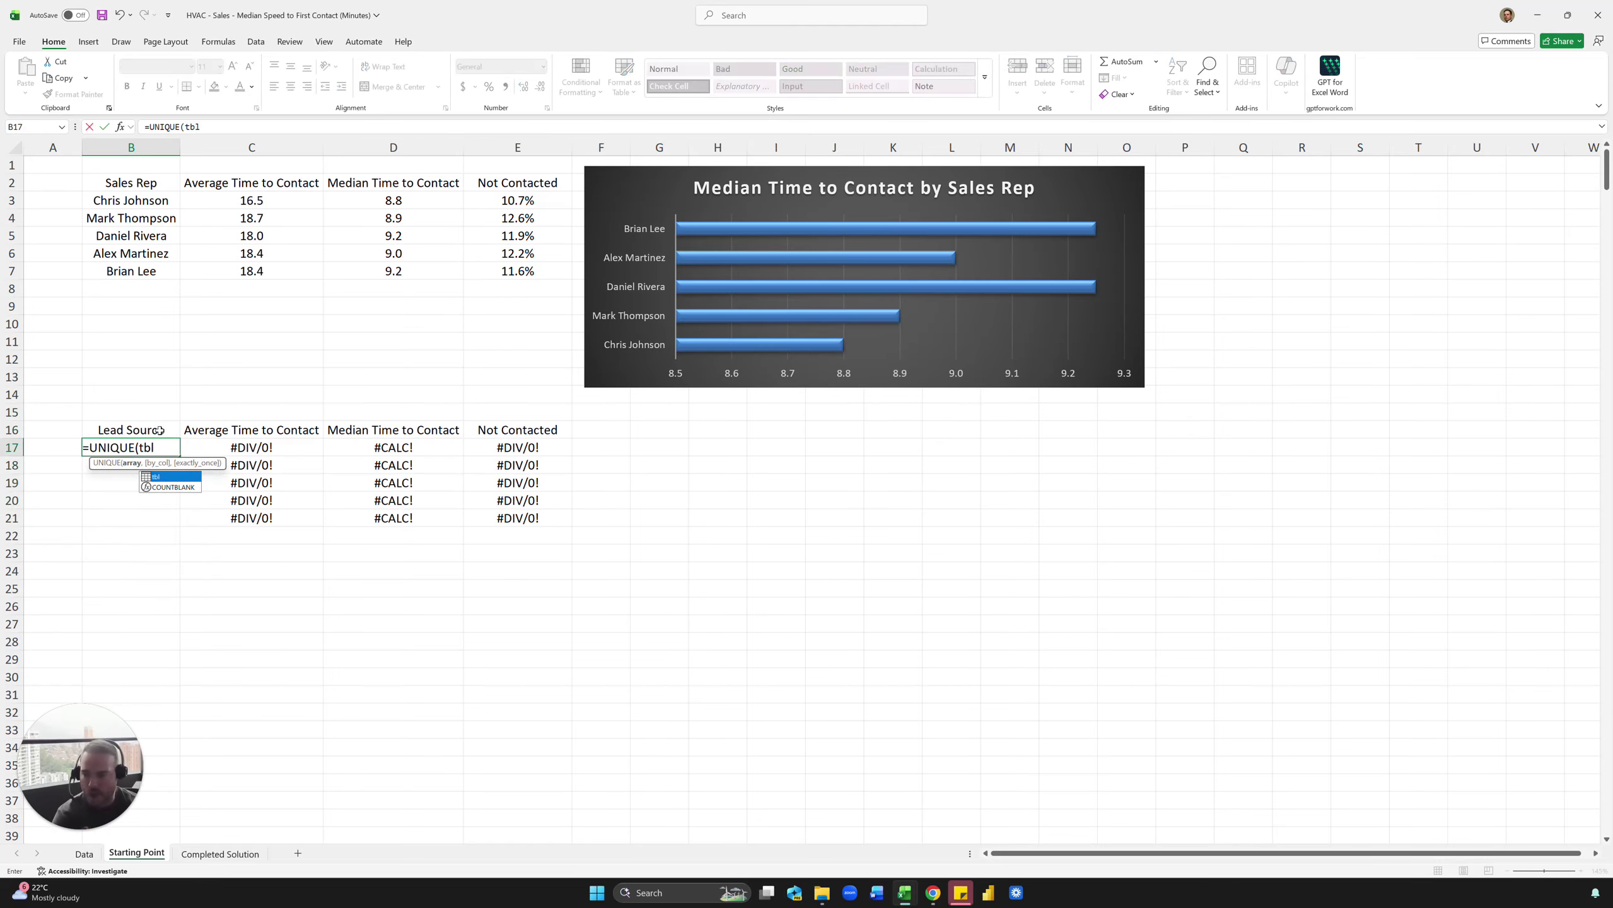
text([lea)
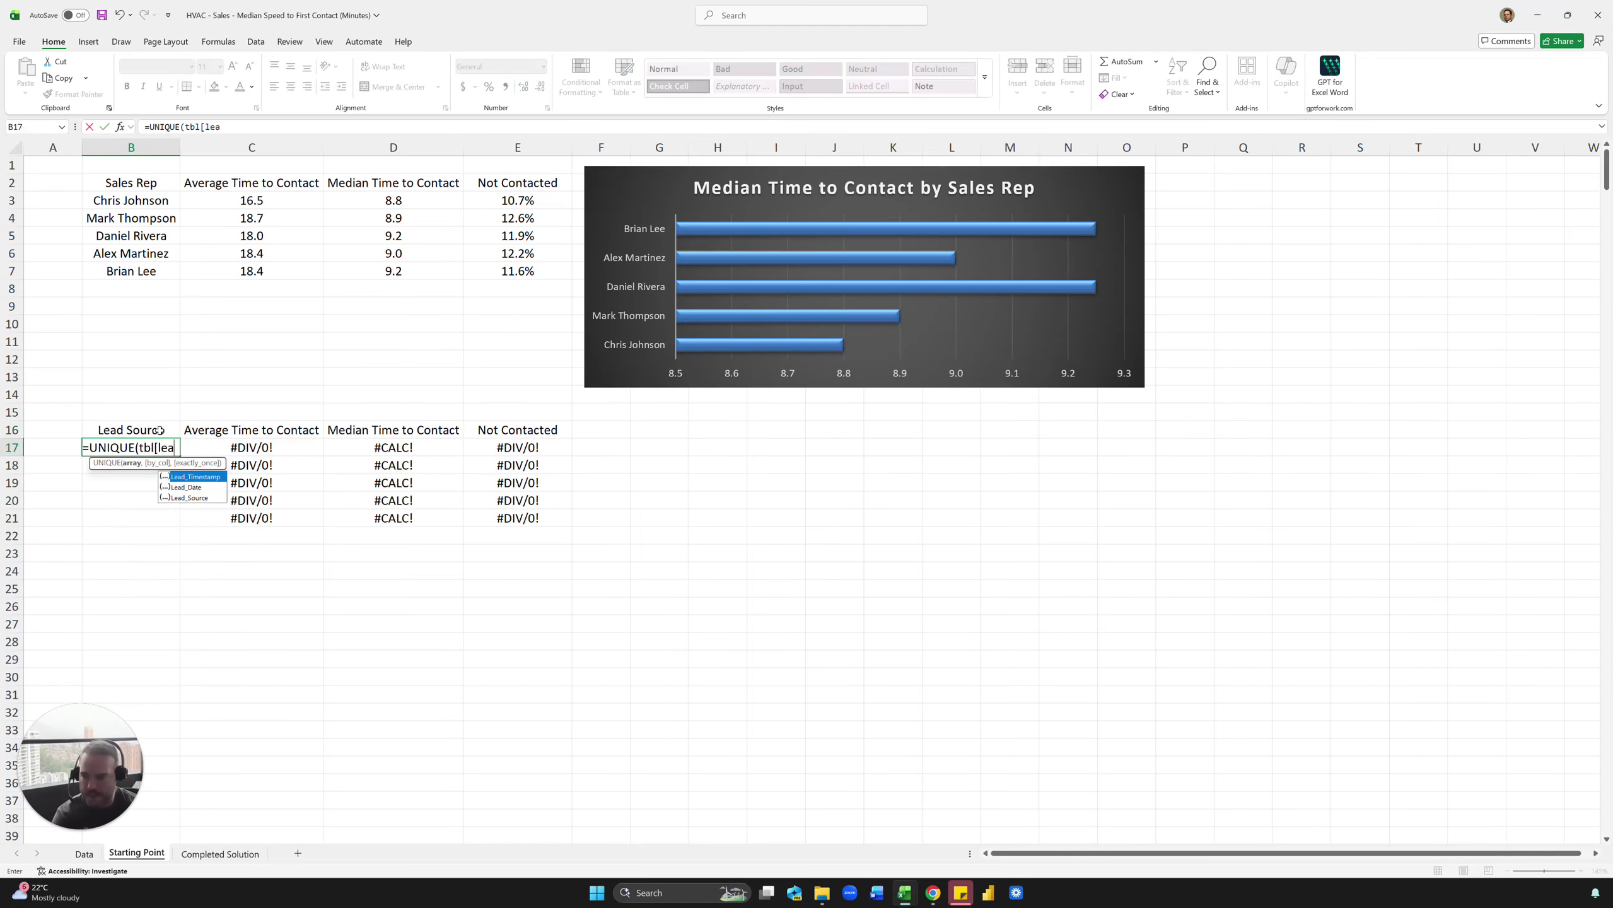
key(Down)
key(Down)
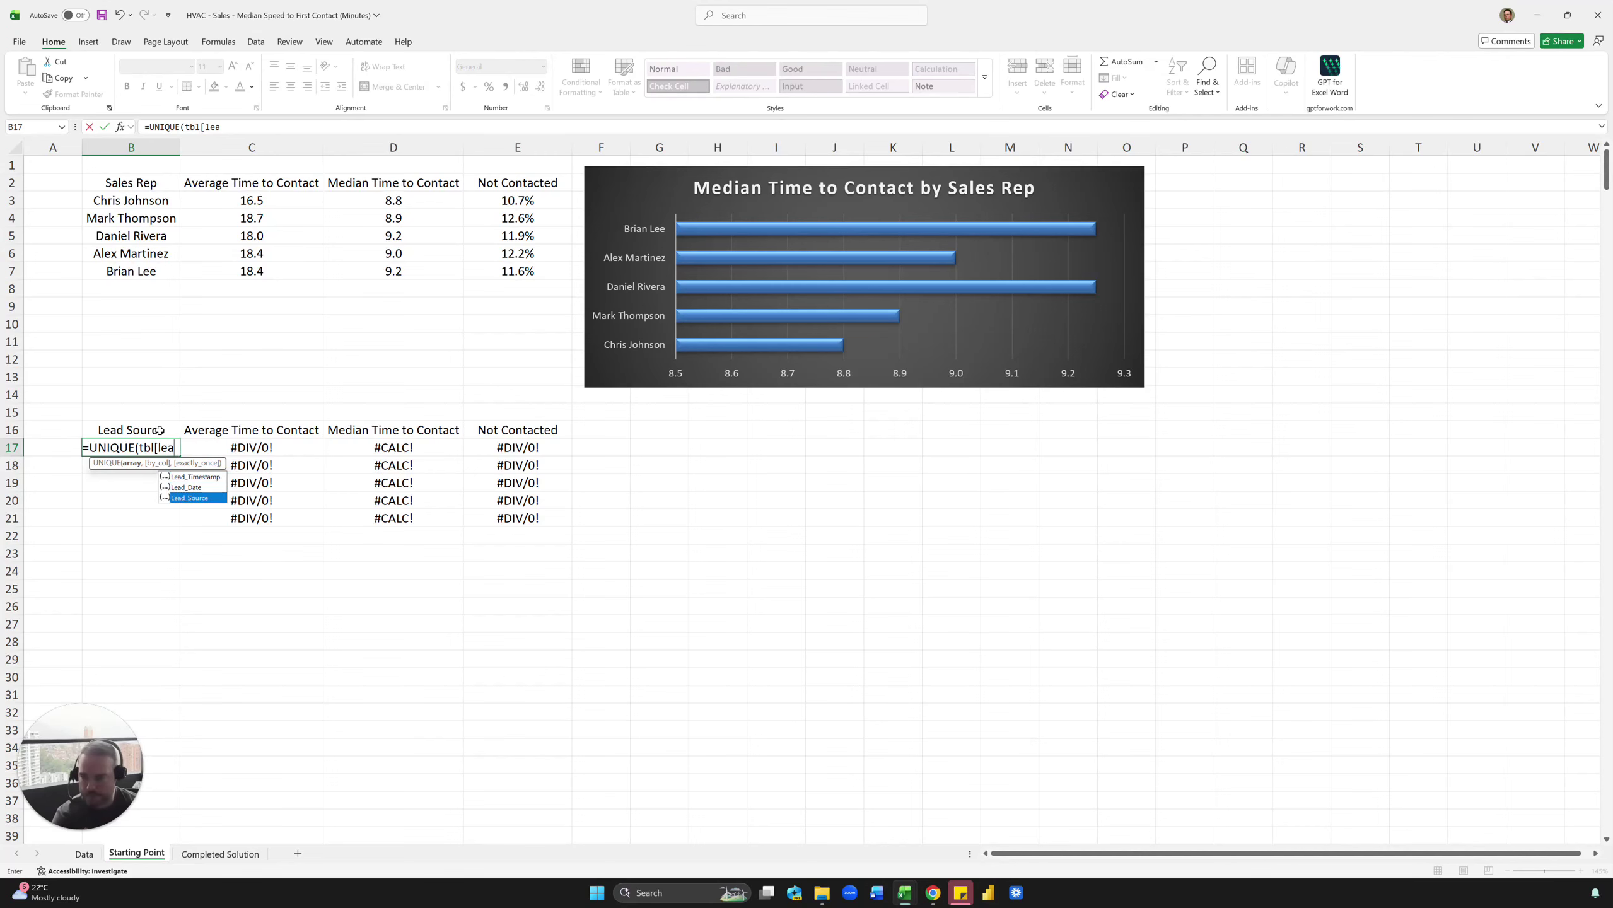
key(Tab)
key(Return)
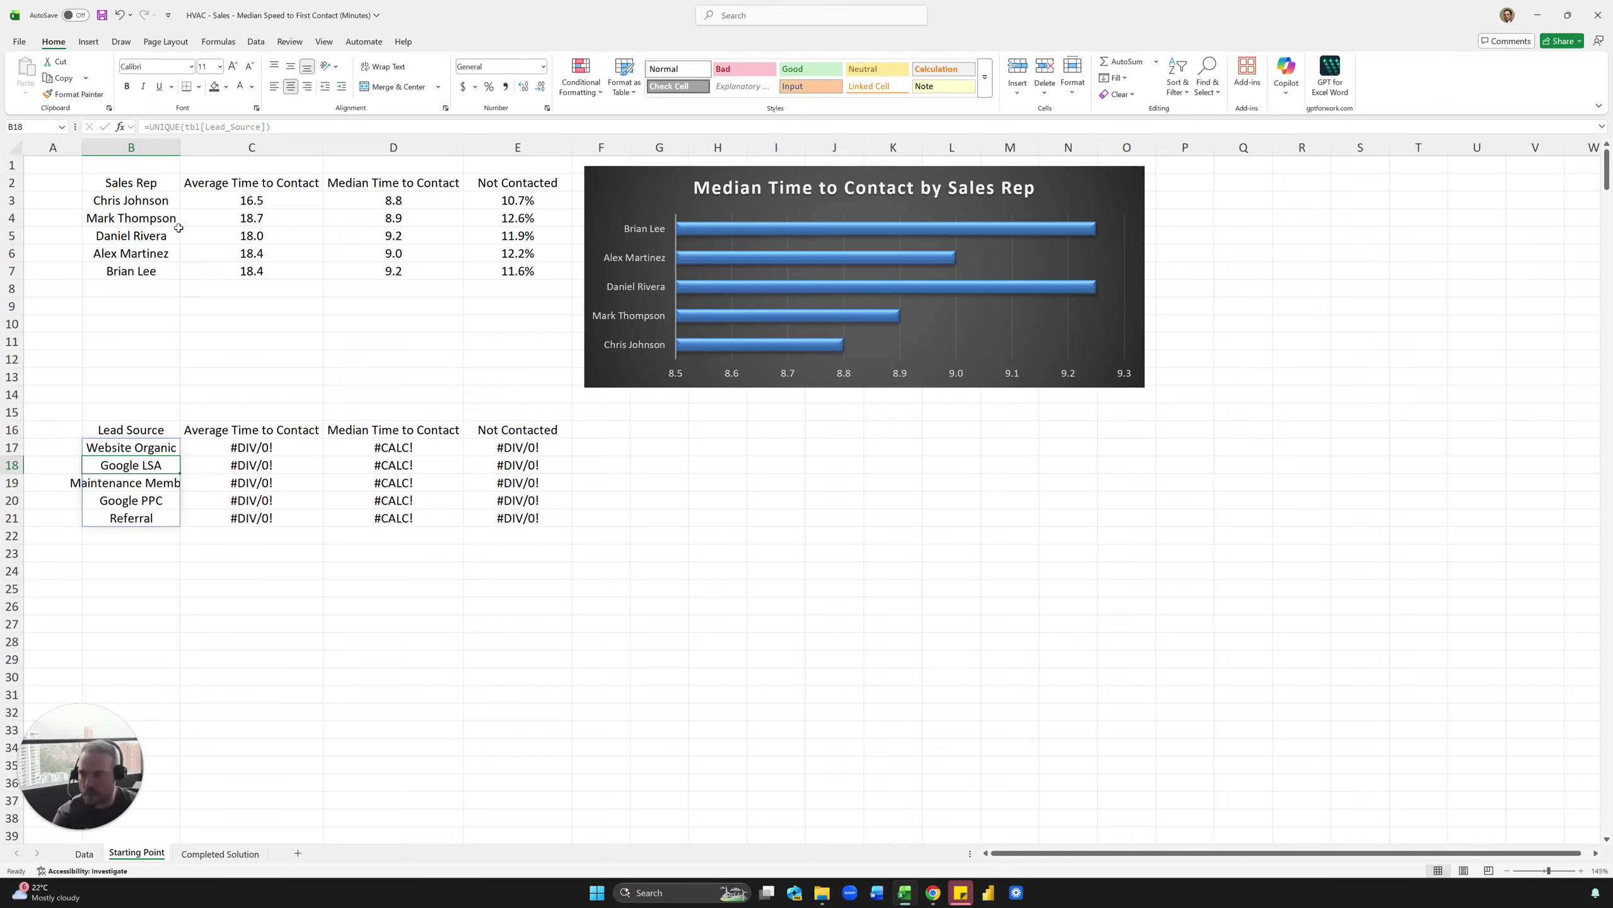
Widen column B and switch the C17 average formula to Lead_Source, filling it down C17:C21
double_click(180, 150)
click(277, 448)
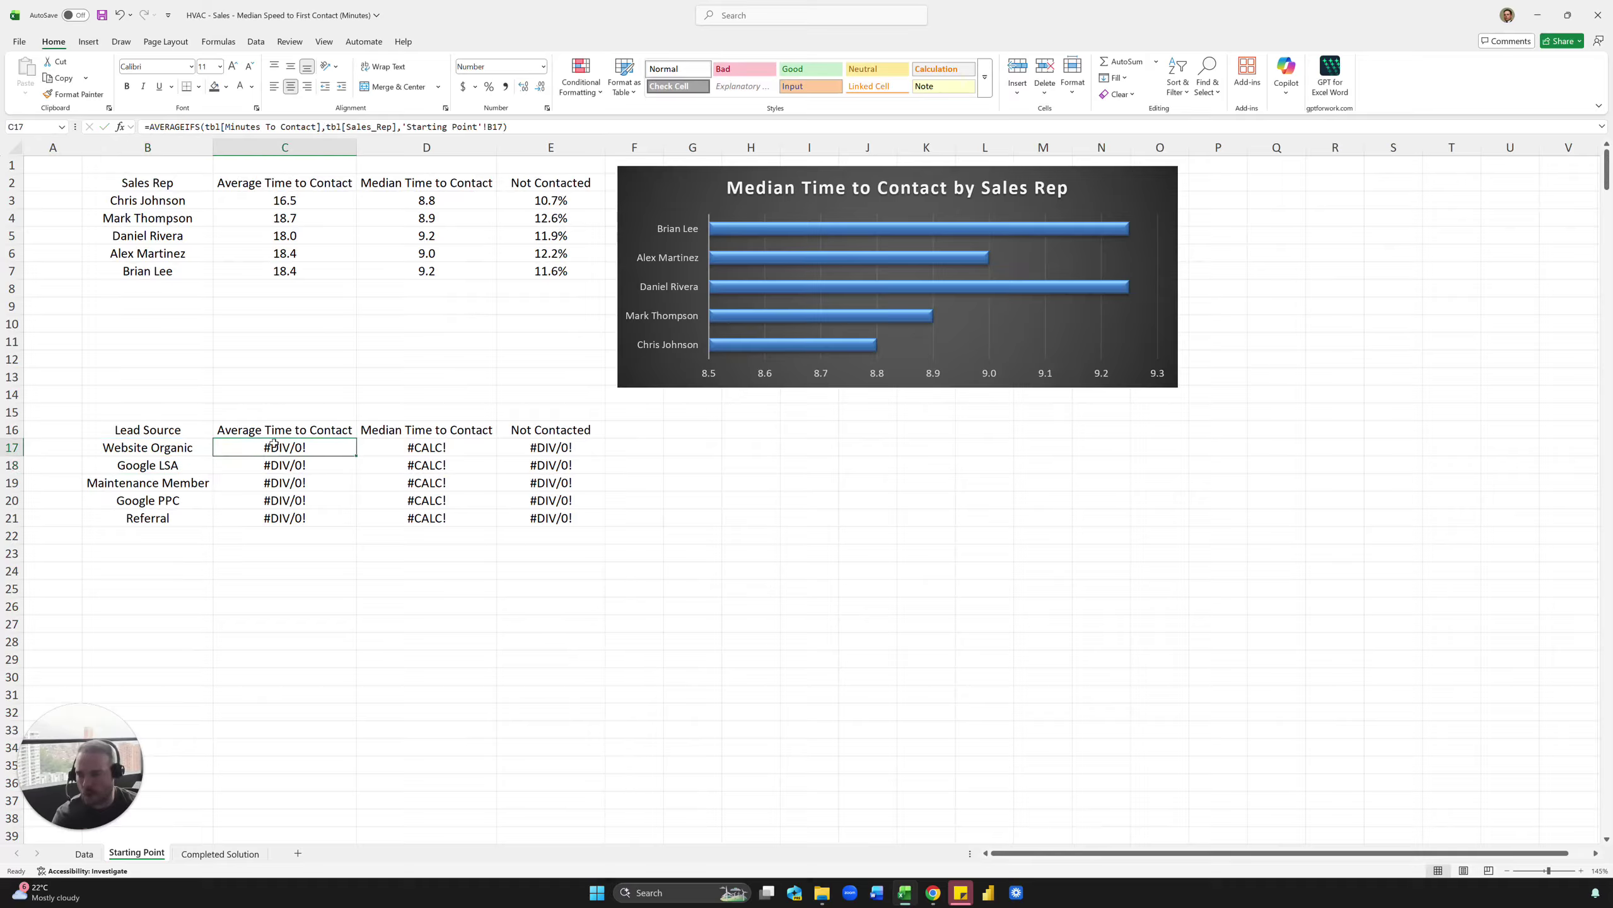
double_click(293, 447)
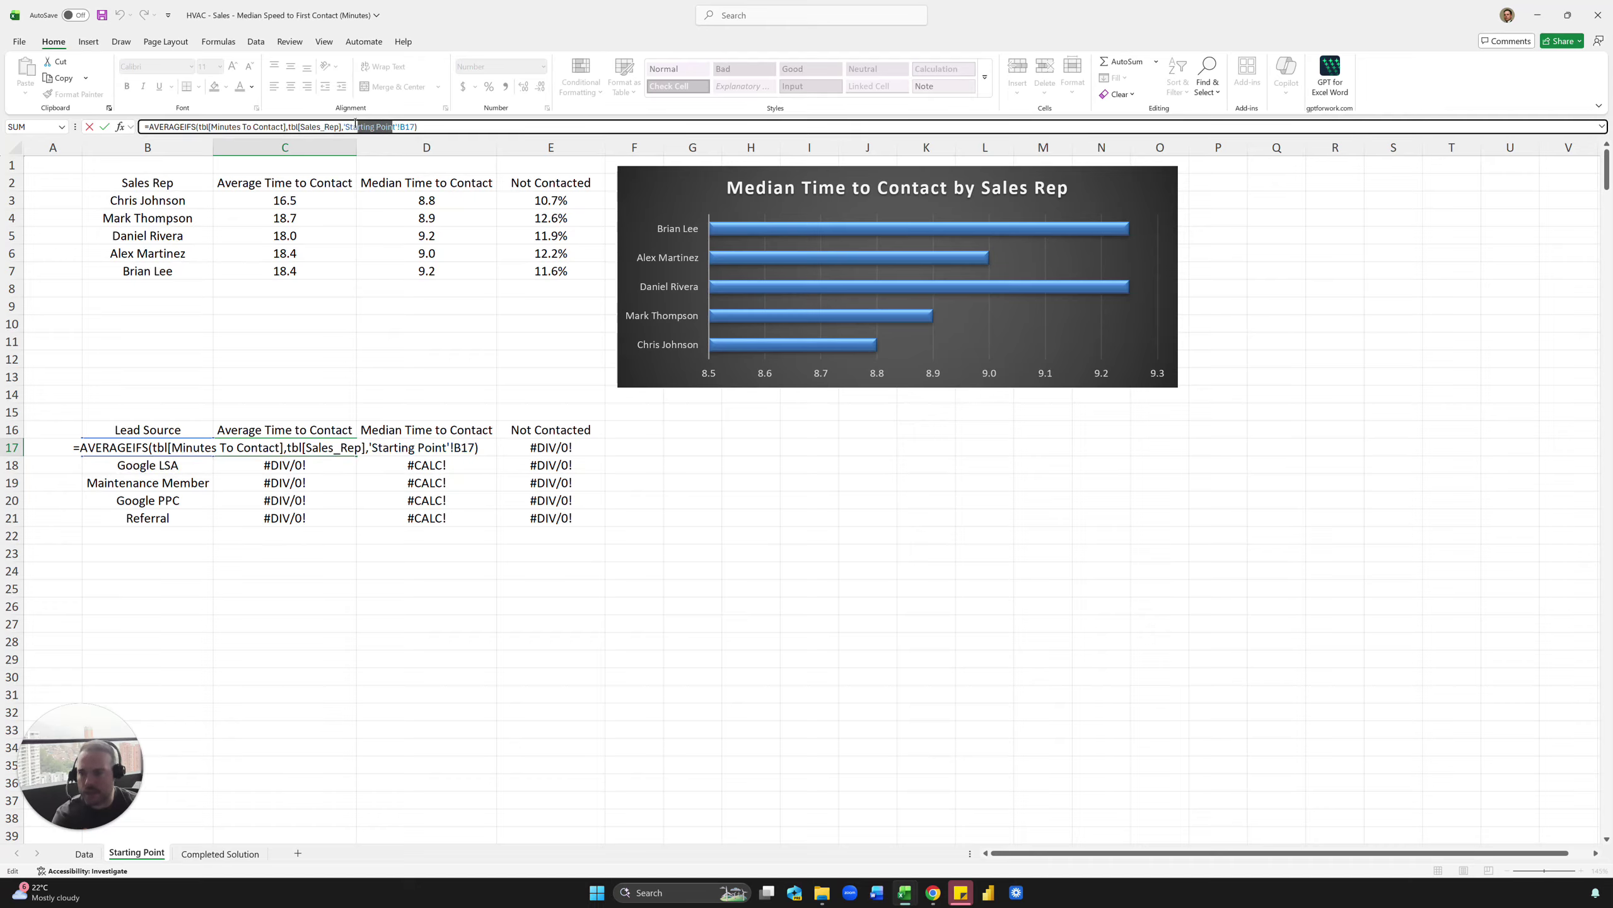
drag(340, 127, 310, 126)
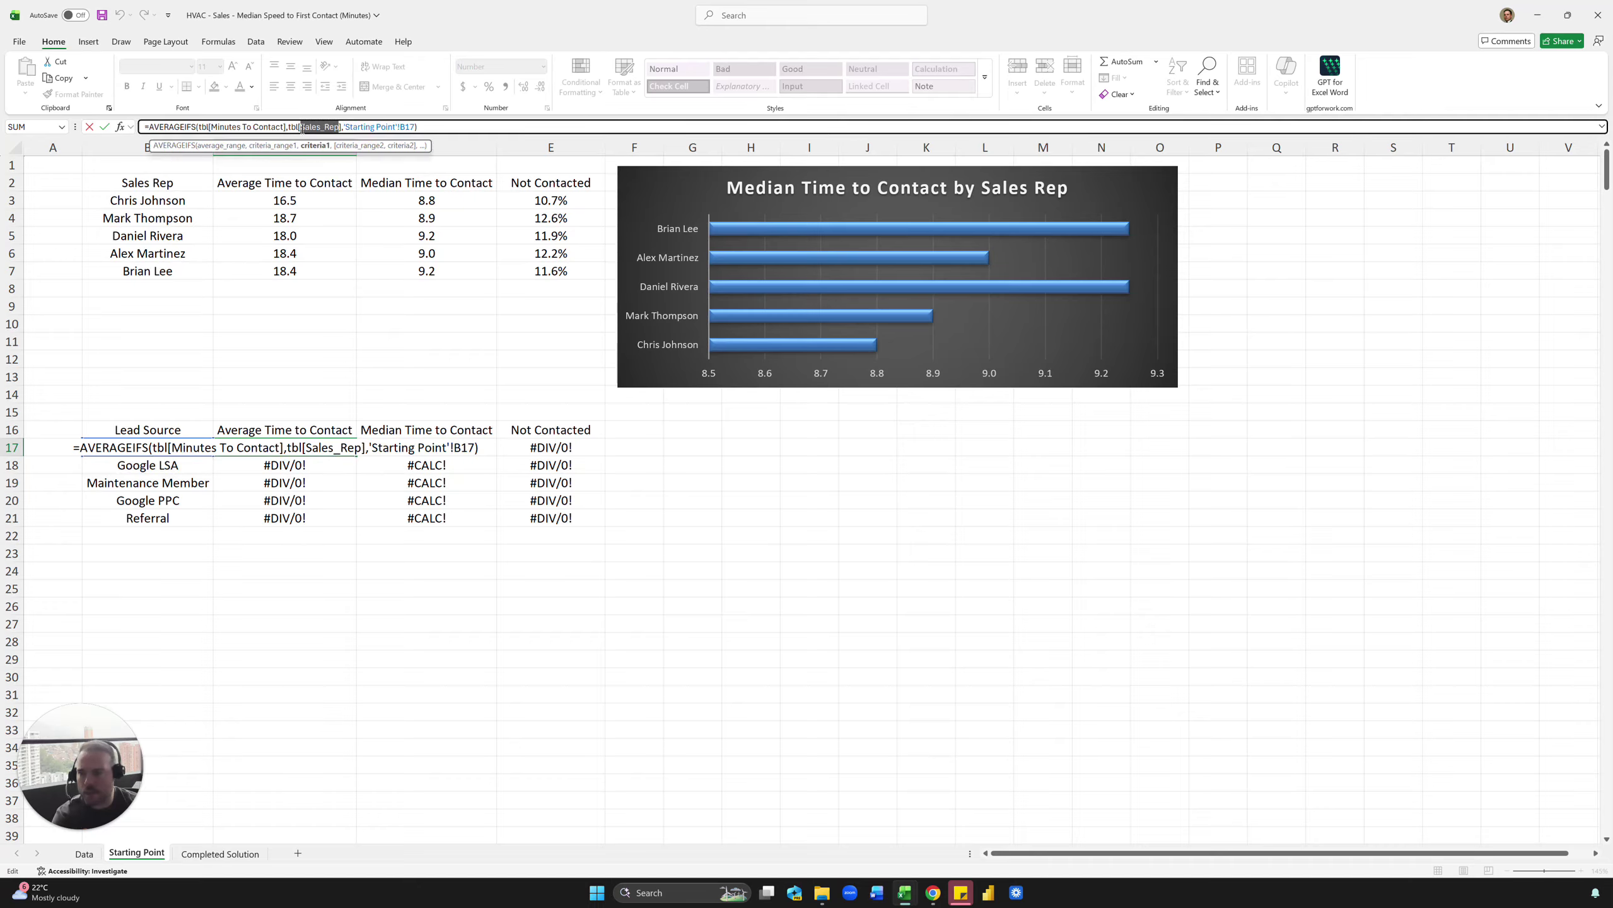
text(lead)
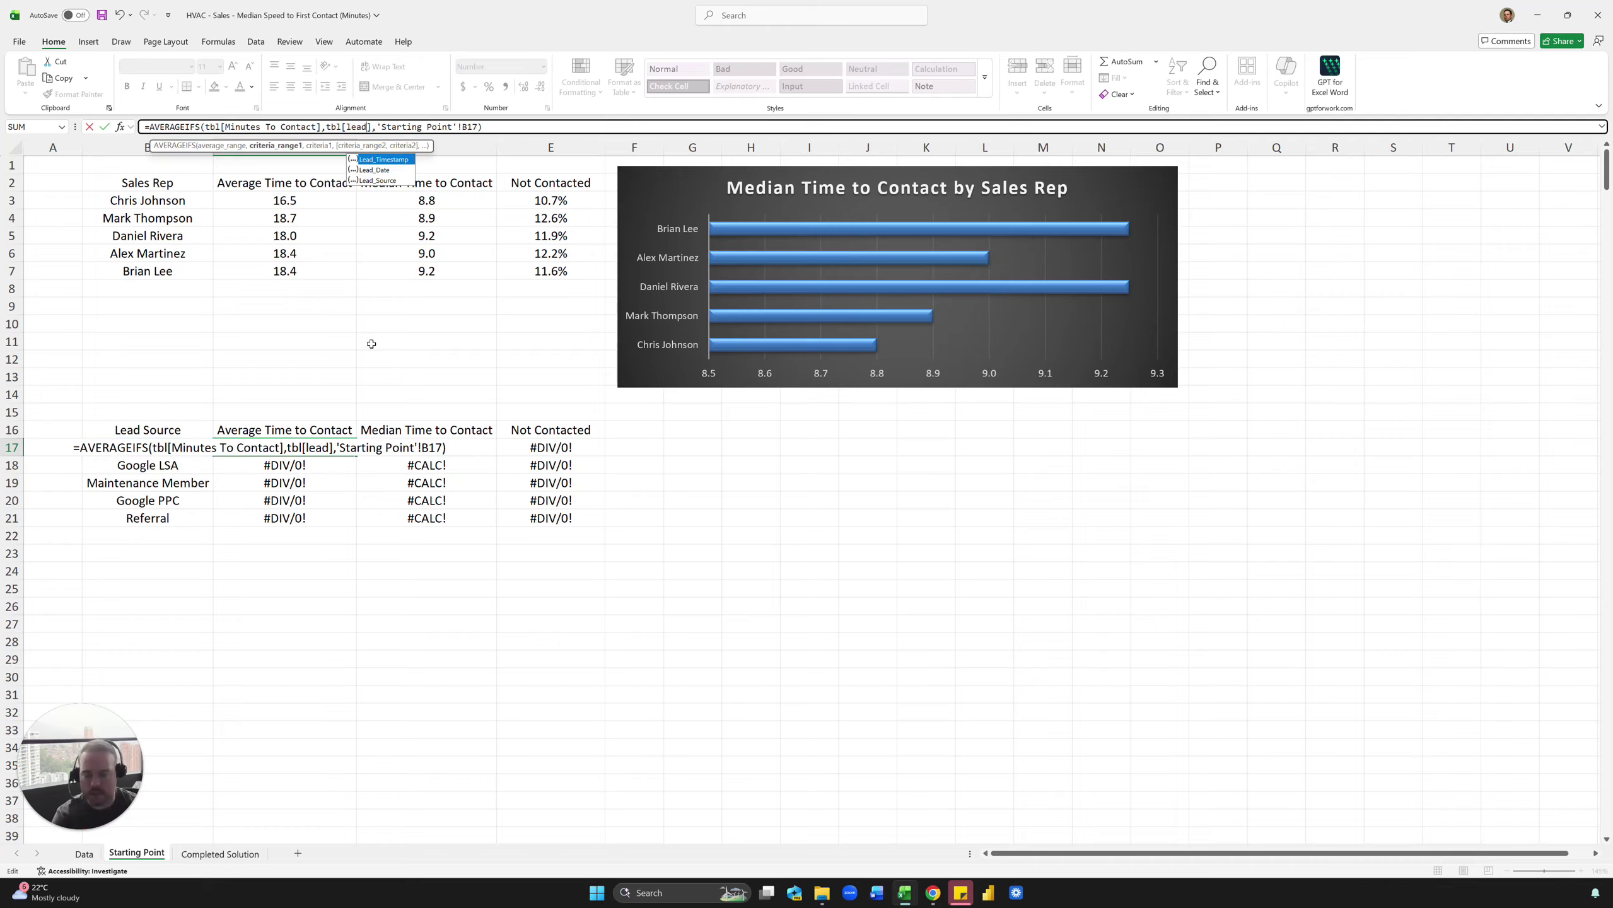
key(Down)
key(Down)
key(Tab)
key(Return)
key(Up)
key(ctrl+c)
key(shift+Down)
key(shift+Down)
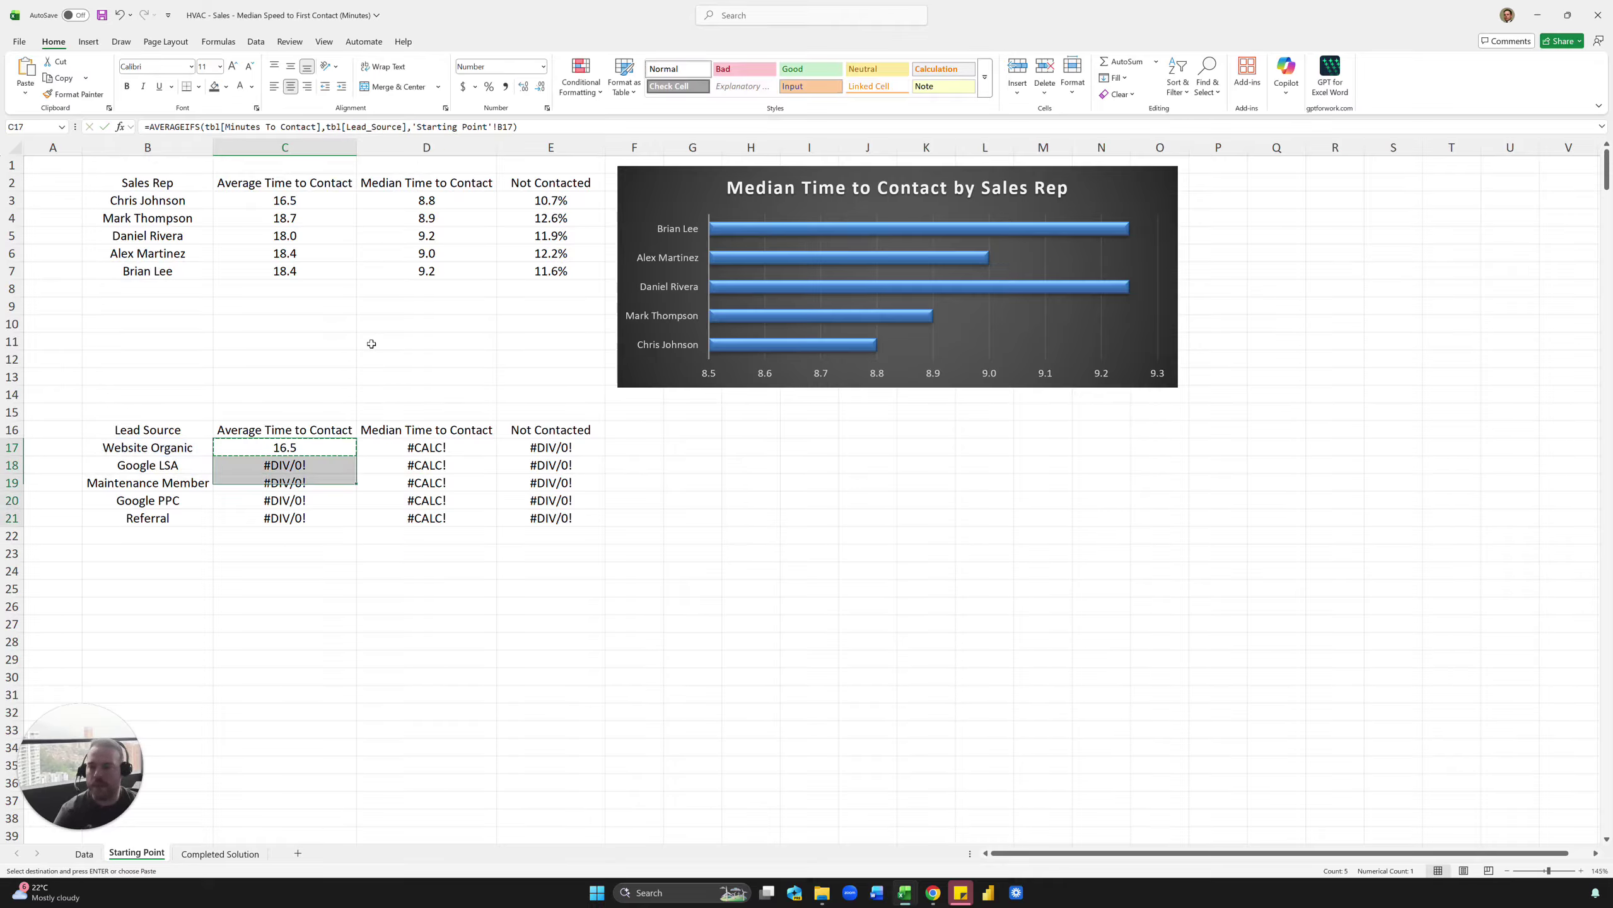
key(shift+Down)
key(shift+Down)
key(ctrl+v)
key(Right)
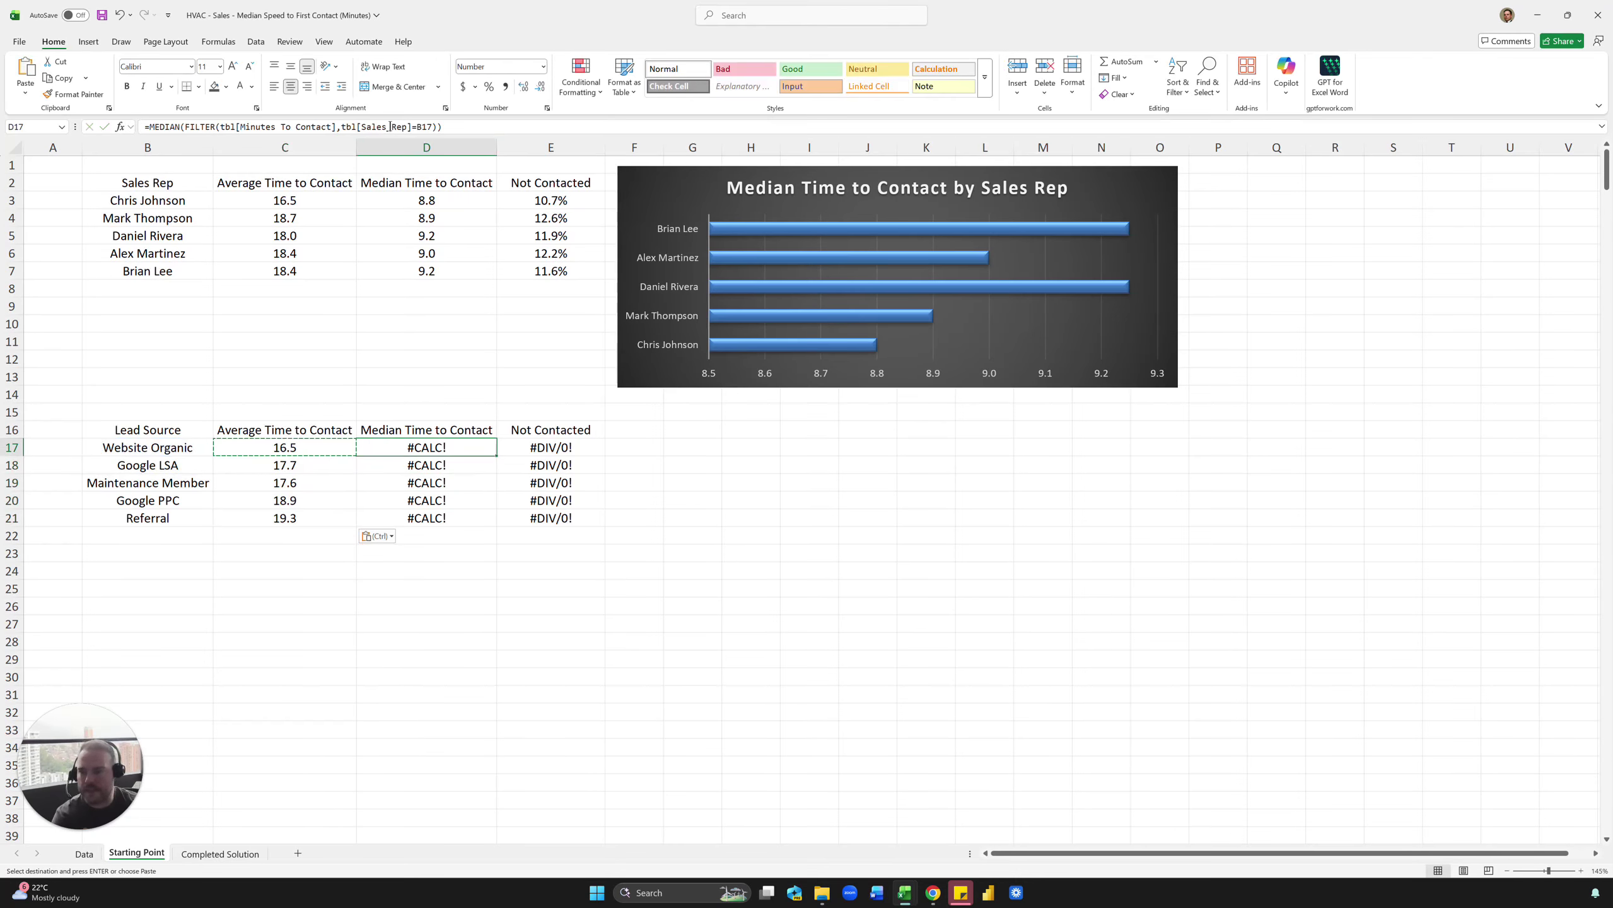
Switch the D17 median formula to Lead_Source and fill it down to D21
drag(406, 127, 360, 127)
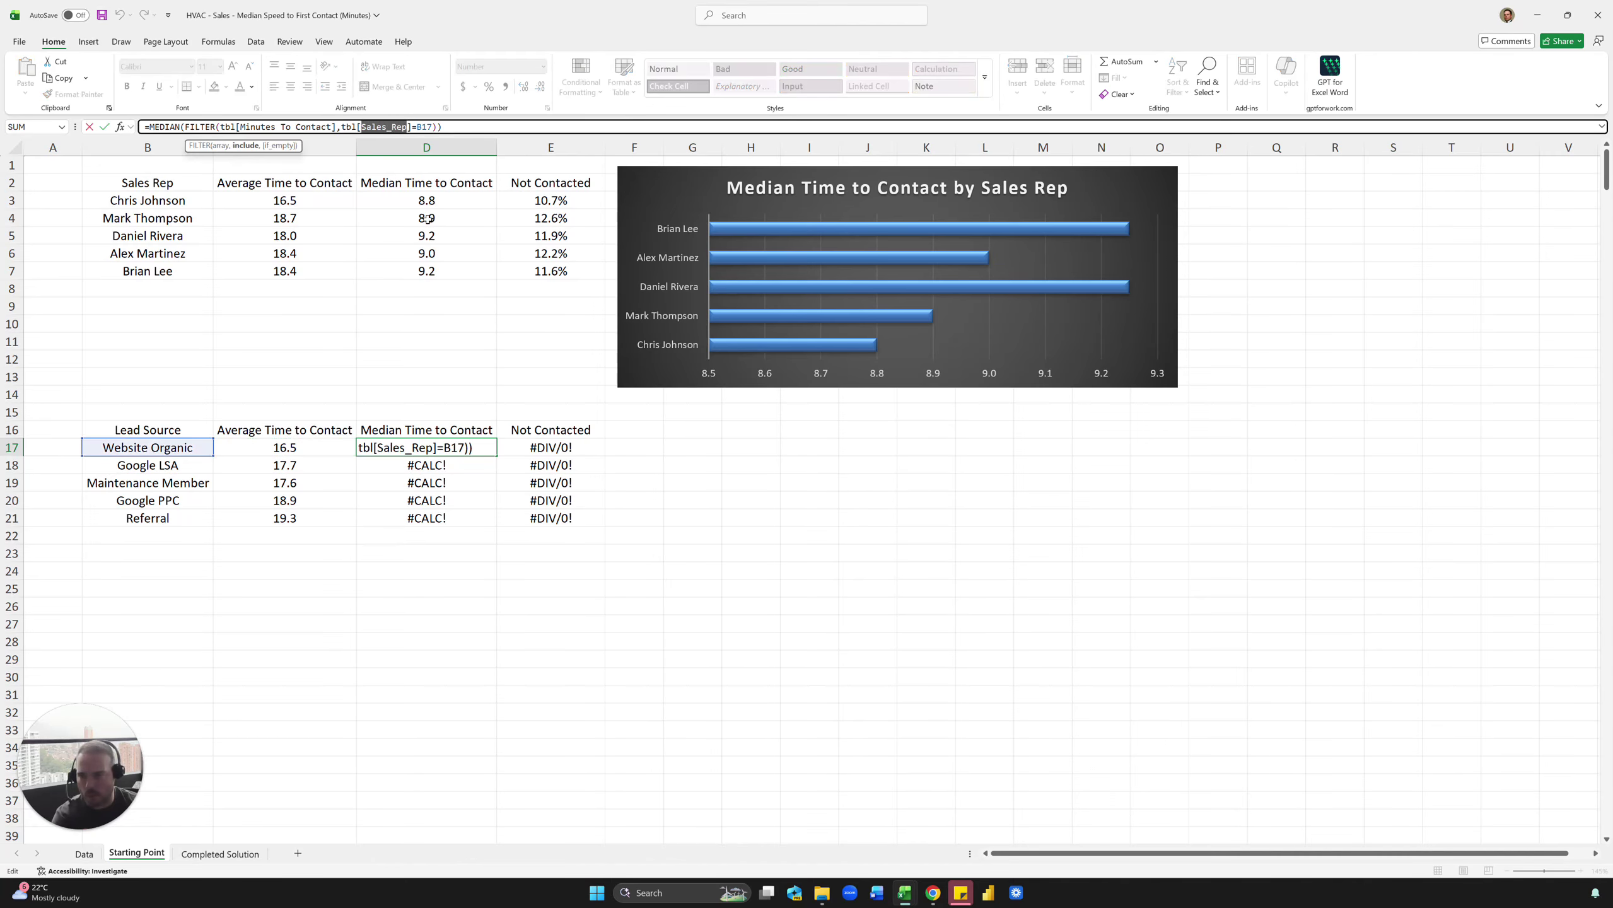
text(lead)
key(Down)
key(Down)
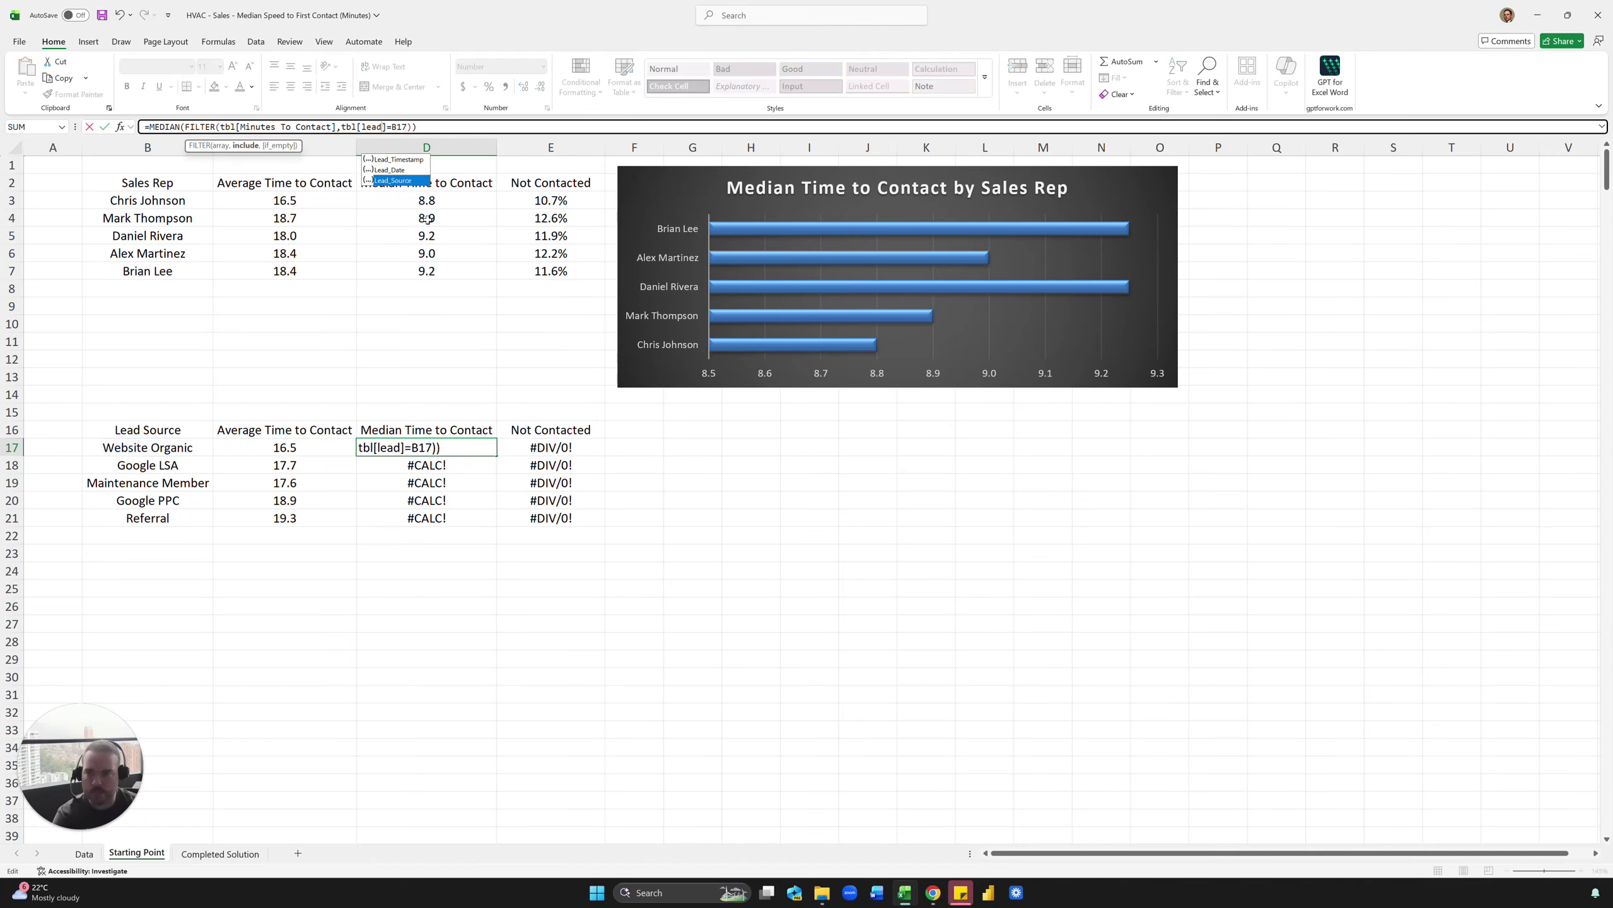
key(Tab)
key(ctrl+Return)
key(ctrl+c)
key(shift+Down)
key(shift+Down)
key(shift+Down)
key(shift+Down)
key(ctrl+v)
key(Right)
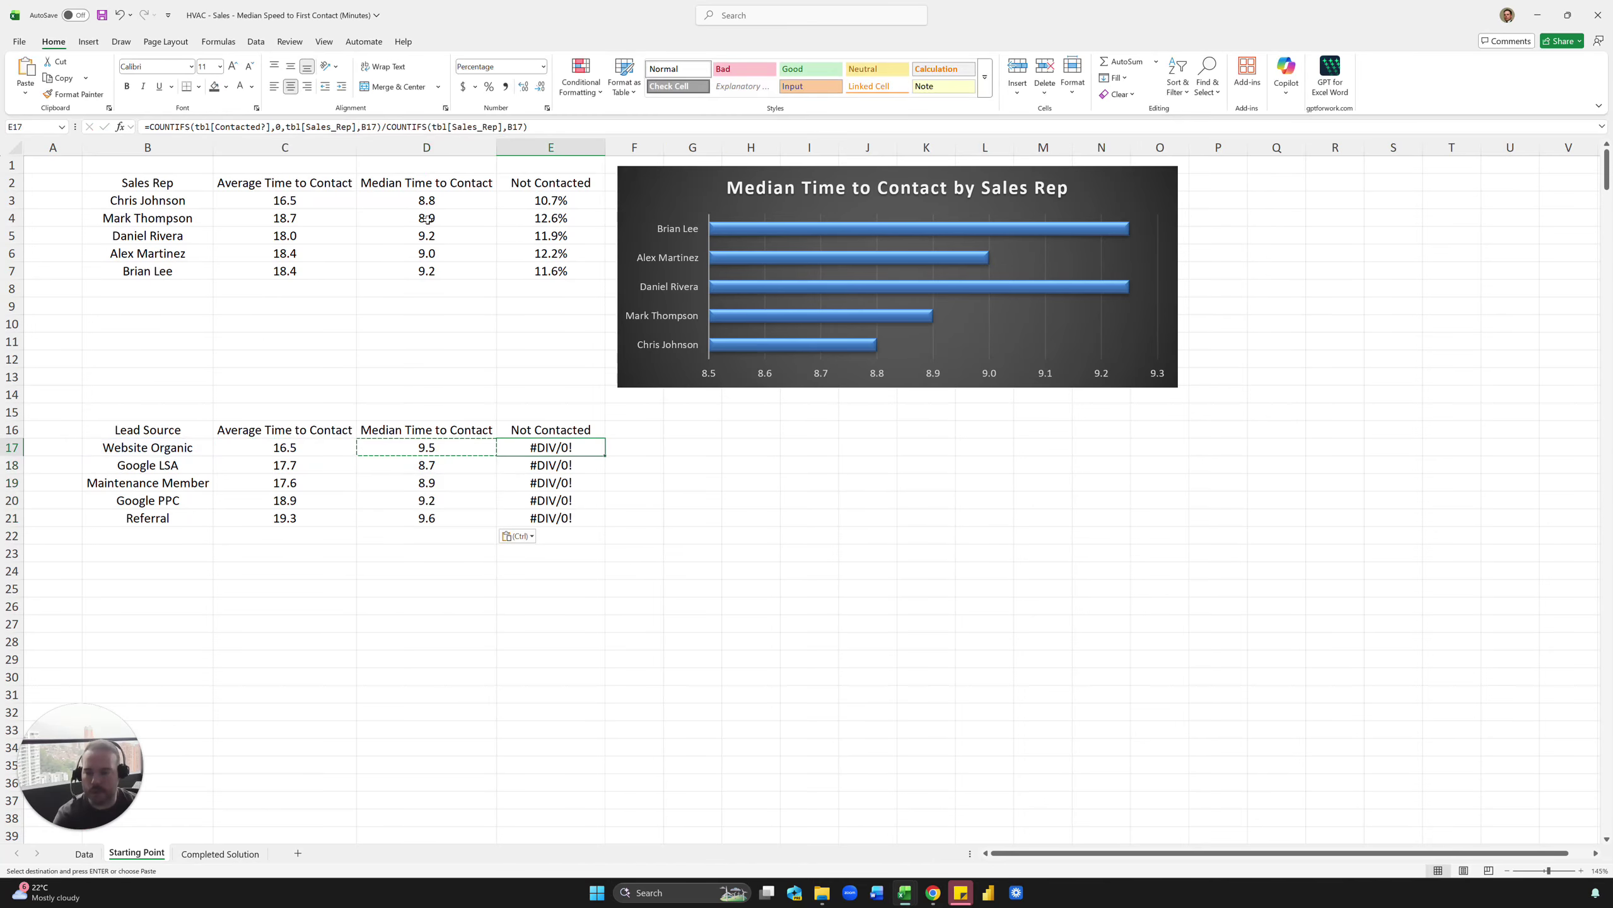
key(Escape)
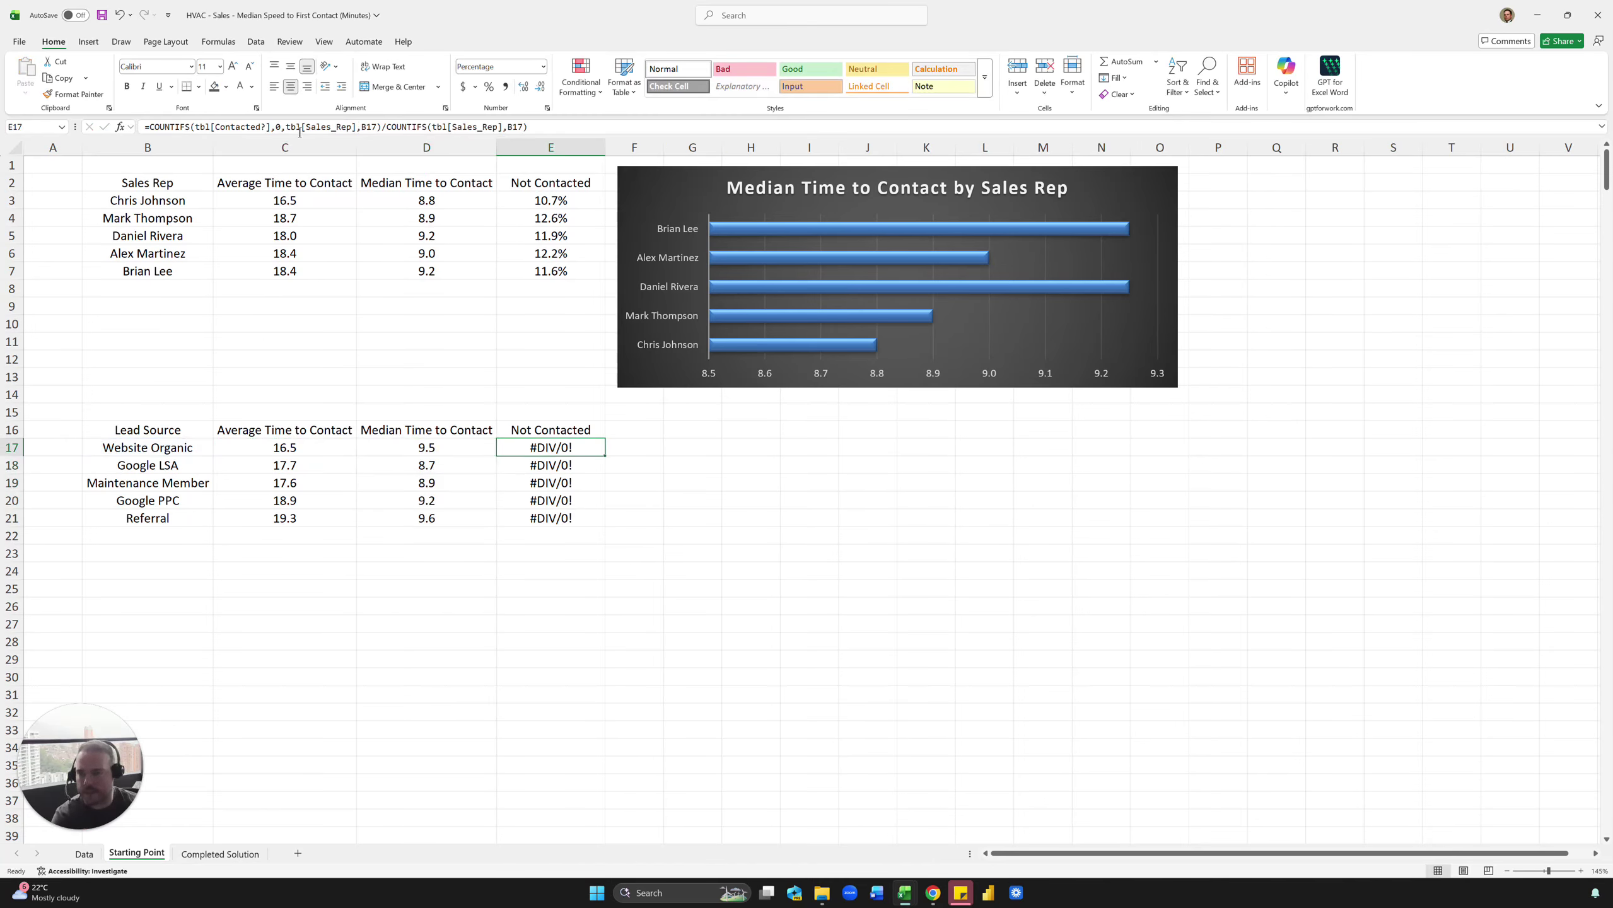
Change the E17 Not Contacted formula to use Lead_Source and copy it into E18:E21
drag(352, 127, 301, 127)
text(Lead_Source)
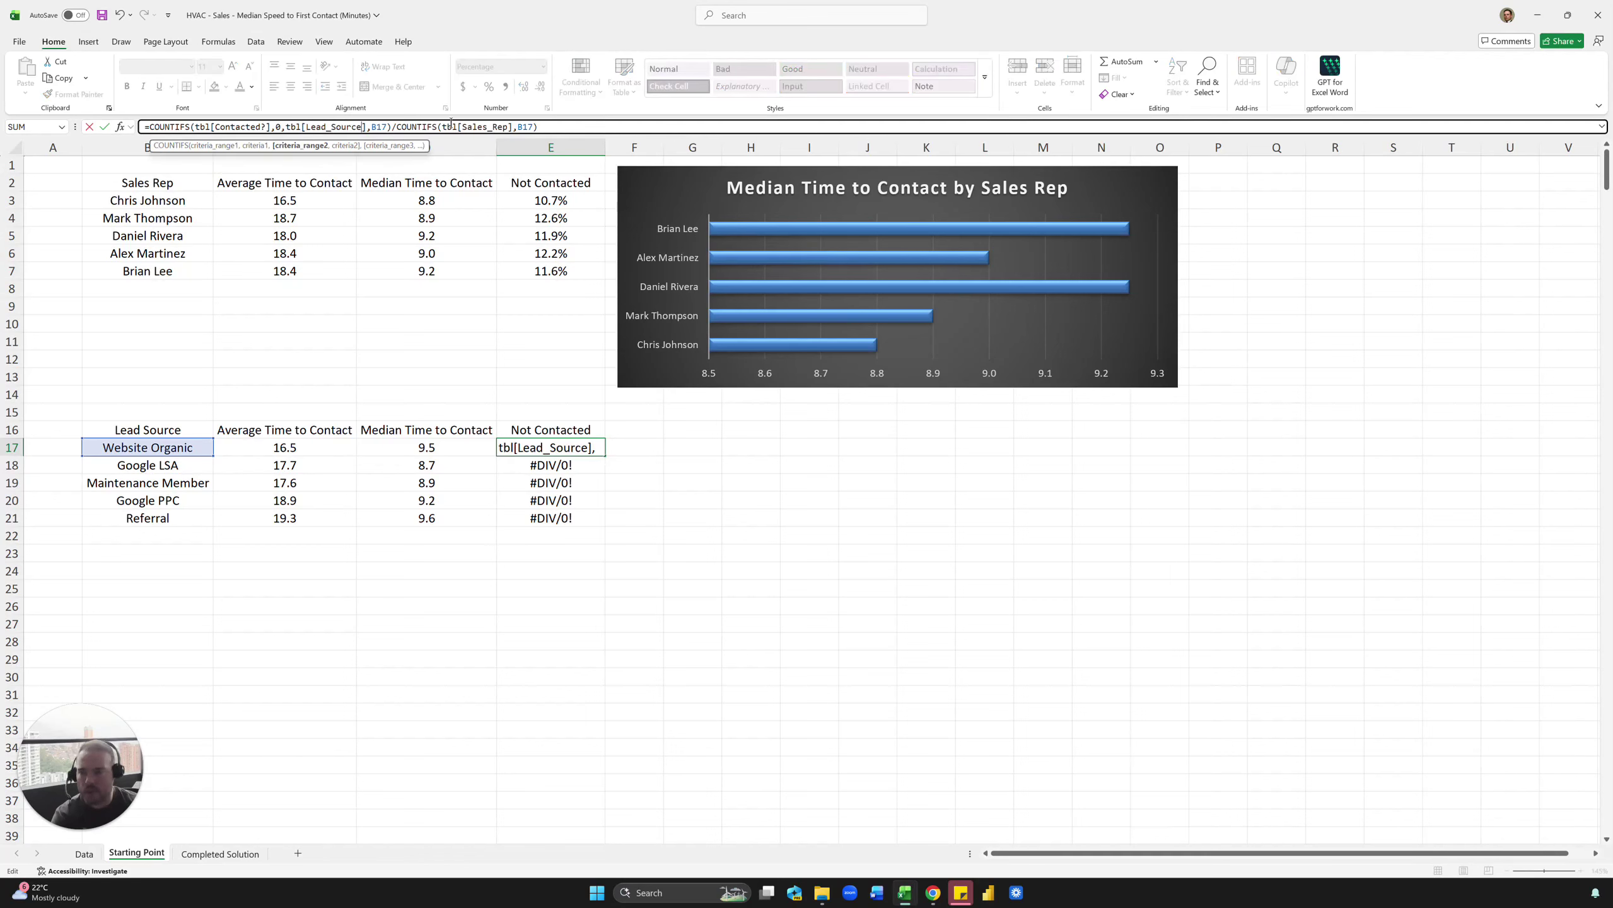
key(ctrl+Return)
drag(551, 447, 550, 519)
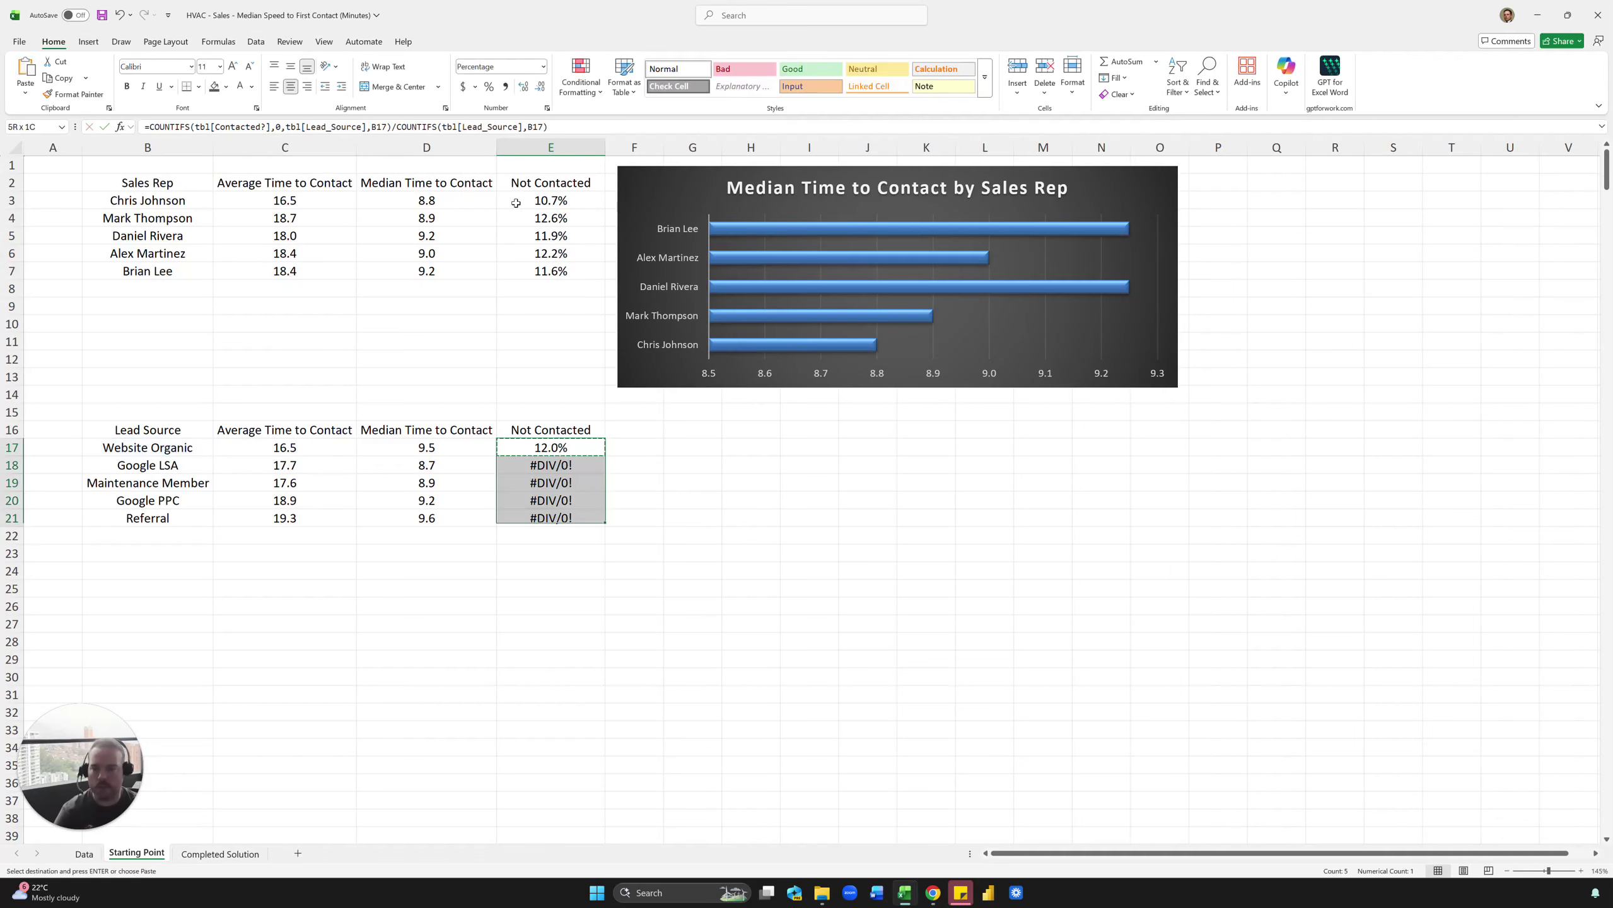
click(550, 448)
text(v)
key(Escape)
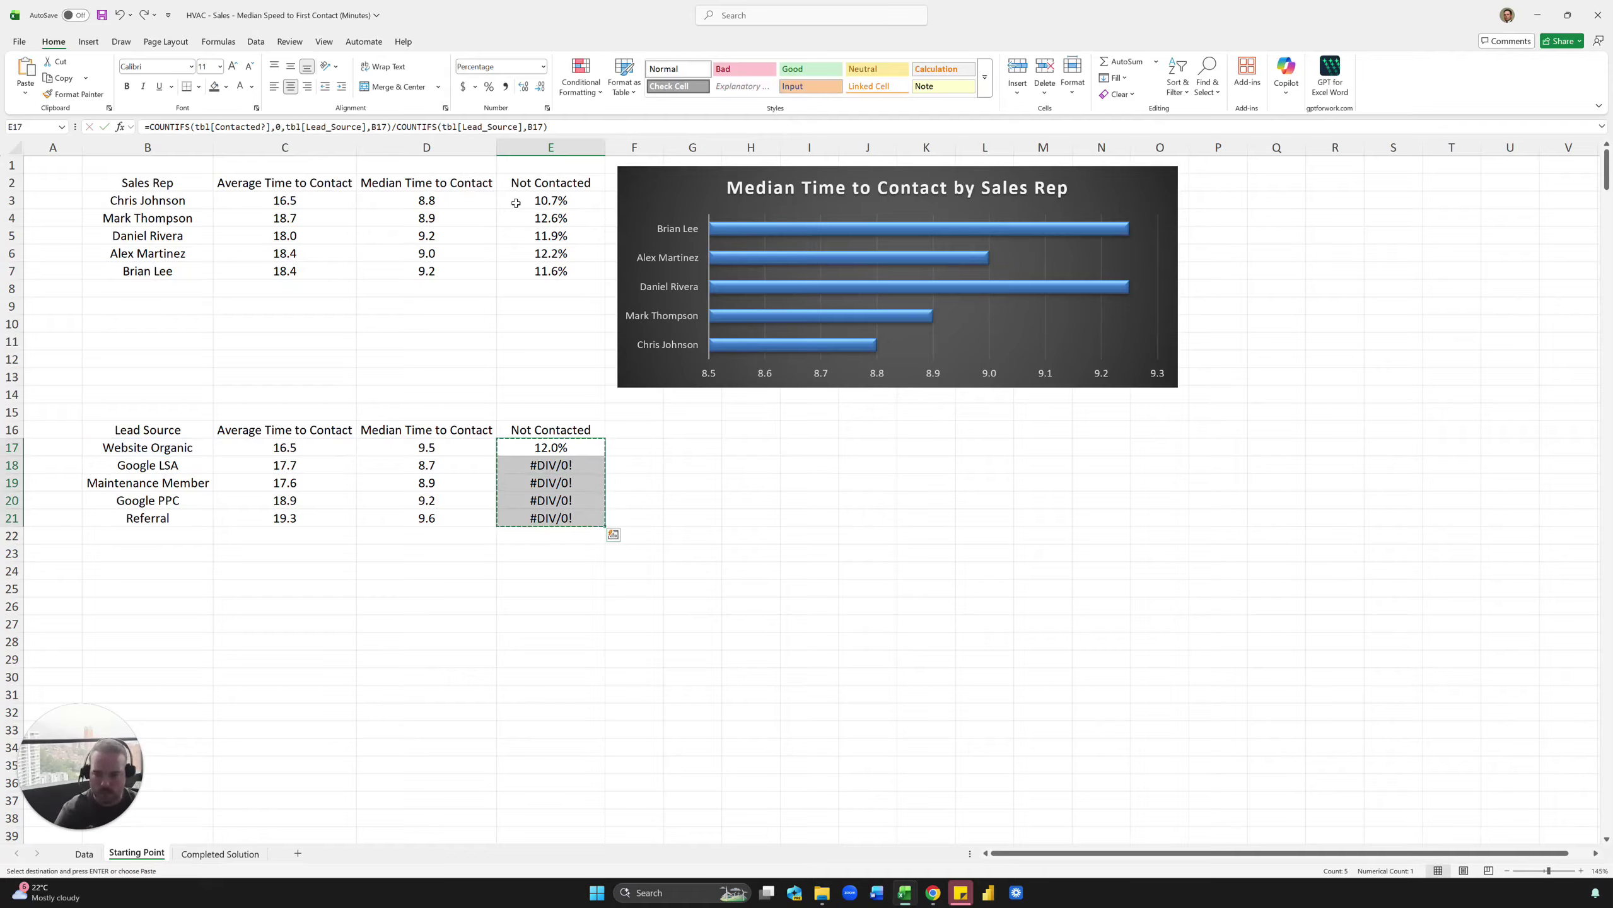
key(ctrl+c)
key(shift+Down)
key(shift+Down)
key(shift+Down)
key(shift+Down)
key(ctrl+v)
key(Down)
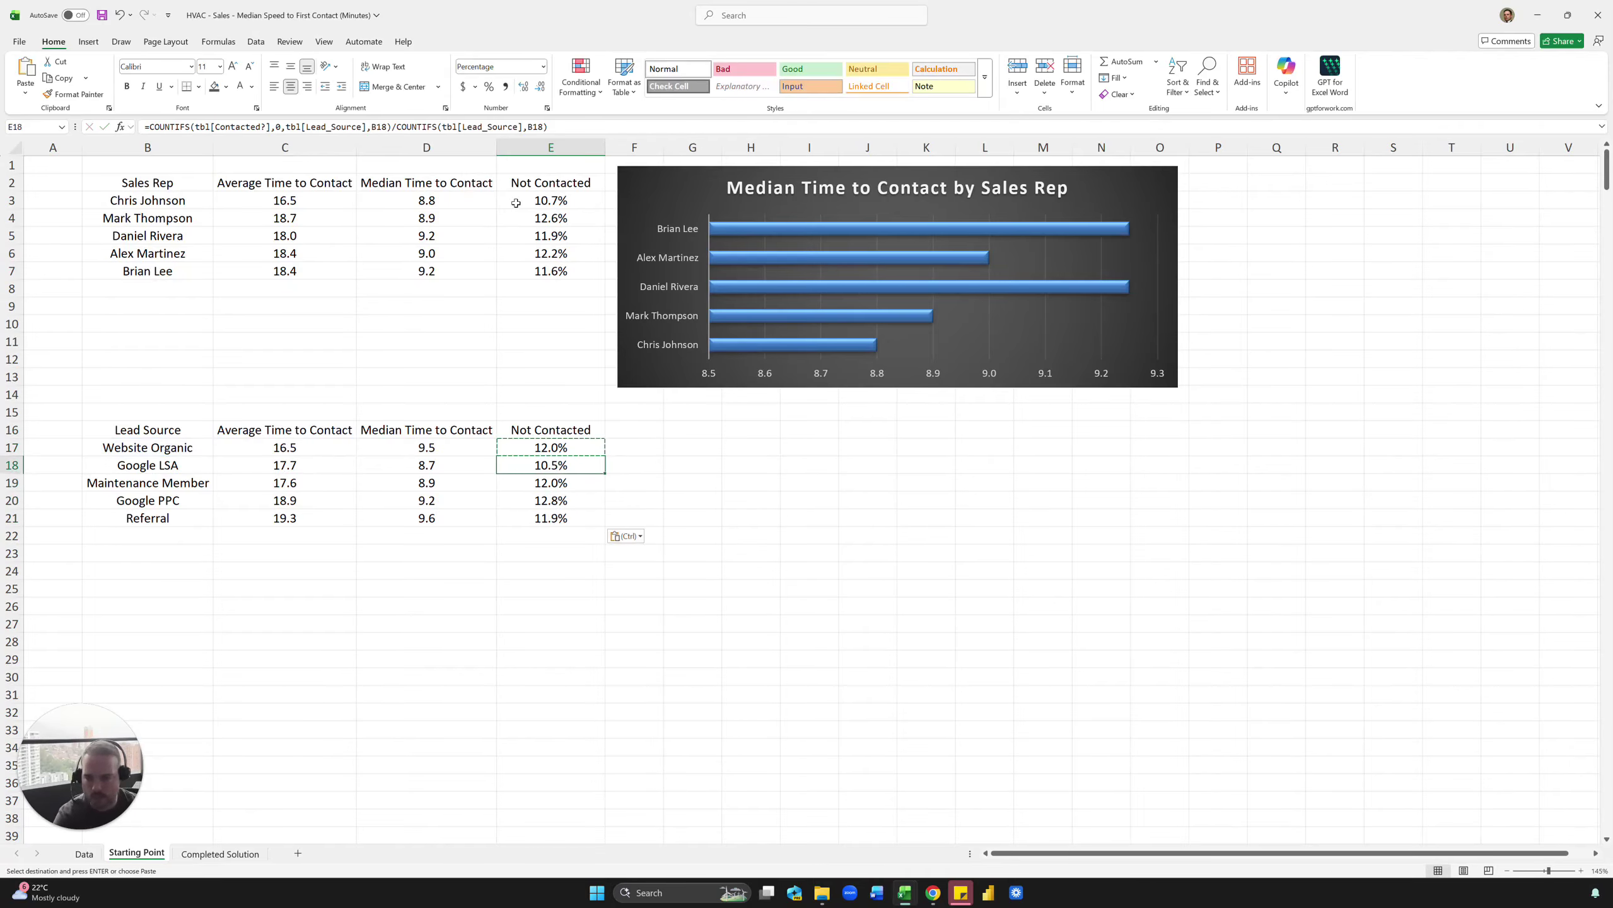
key(Escape)
key(Up)
key(Left)
key(Left)
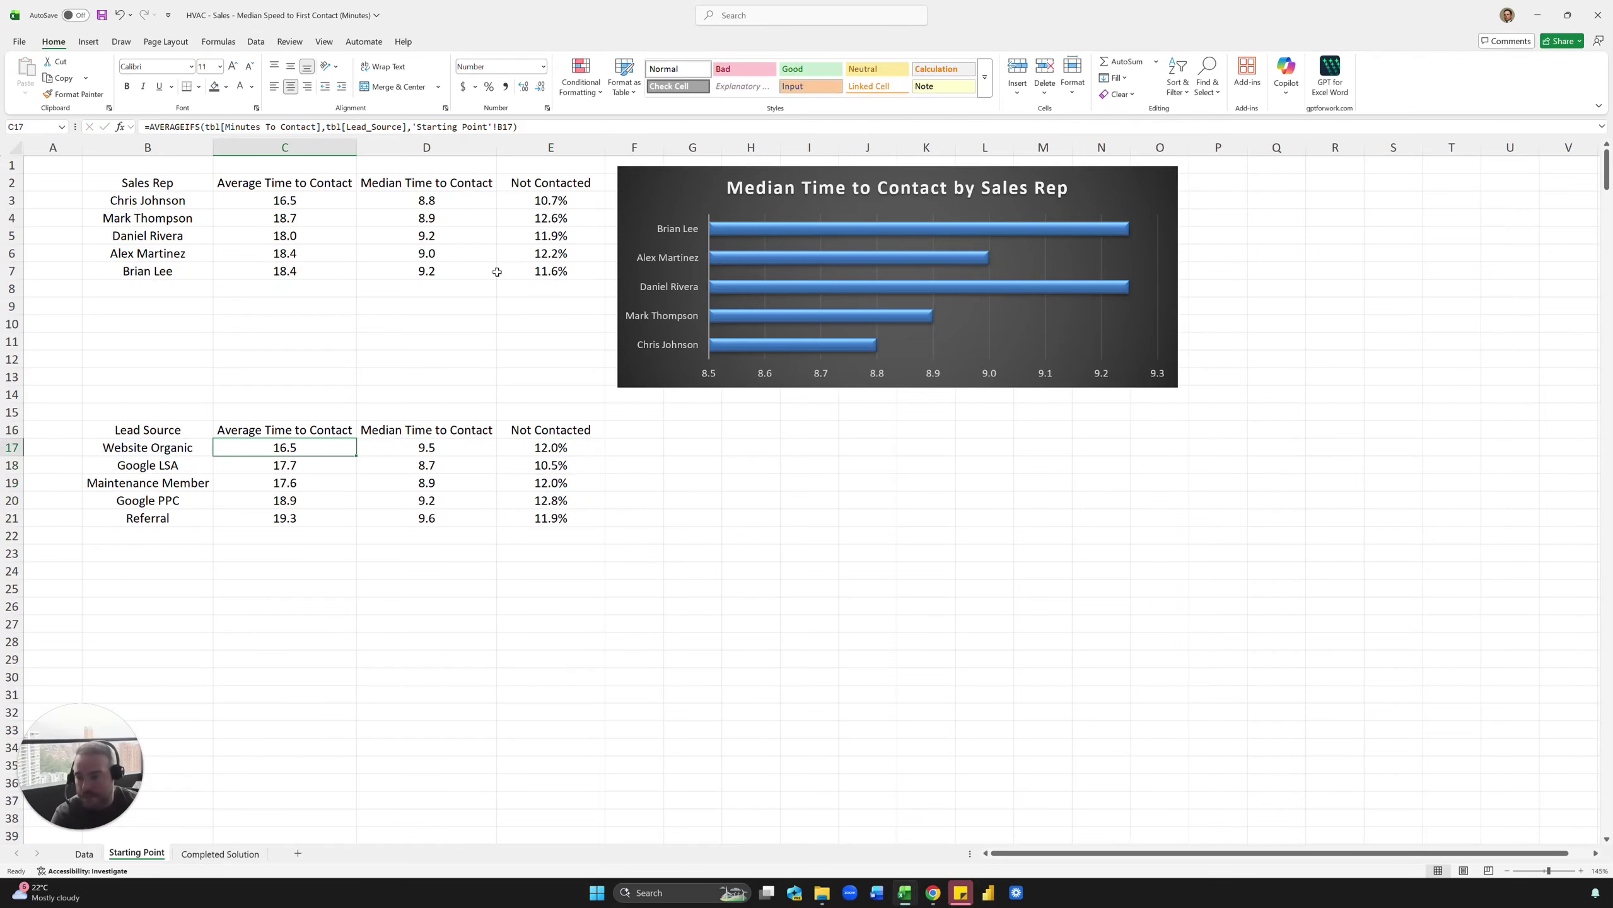
Compare with the Completed Solution sheet, then select Lead Source names, averages and medians B16:D21
click(234, 853)
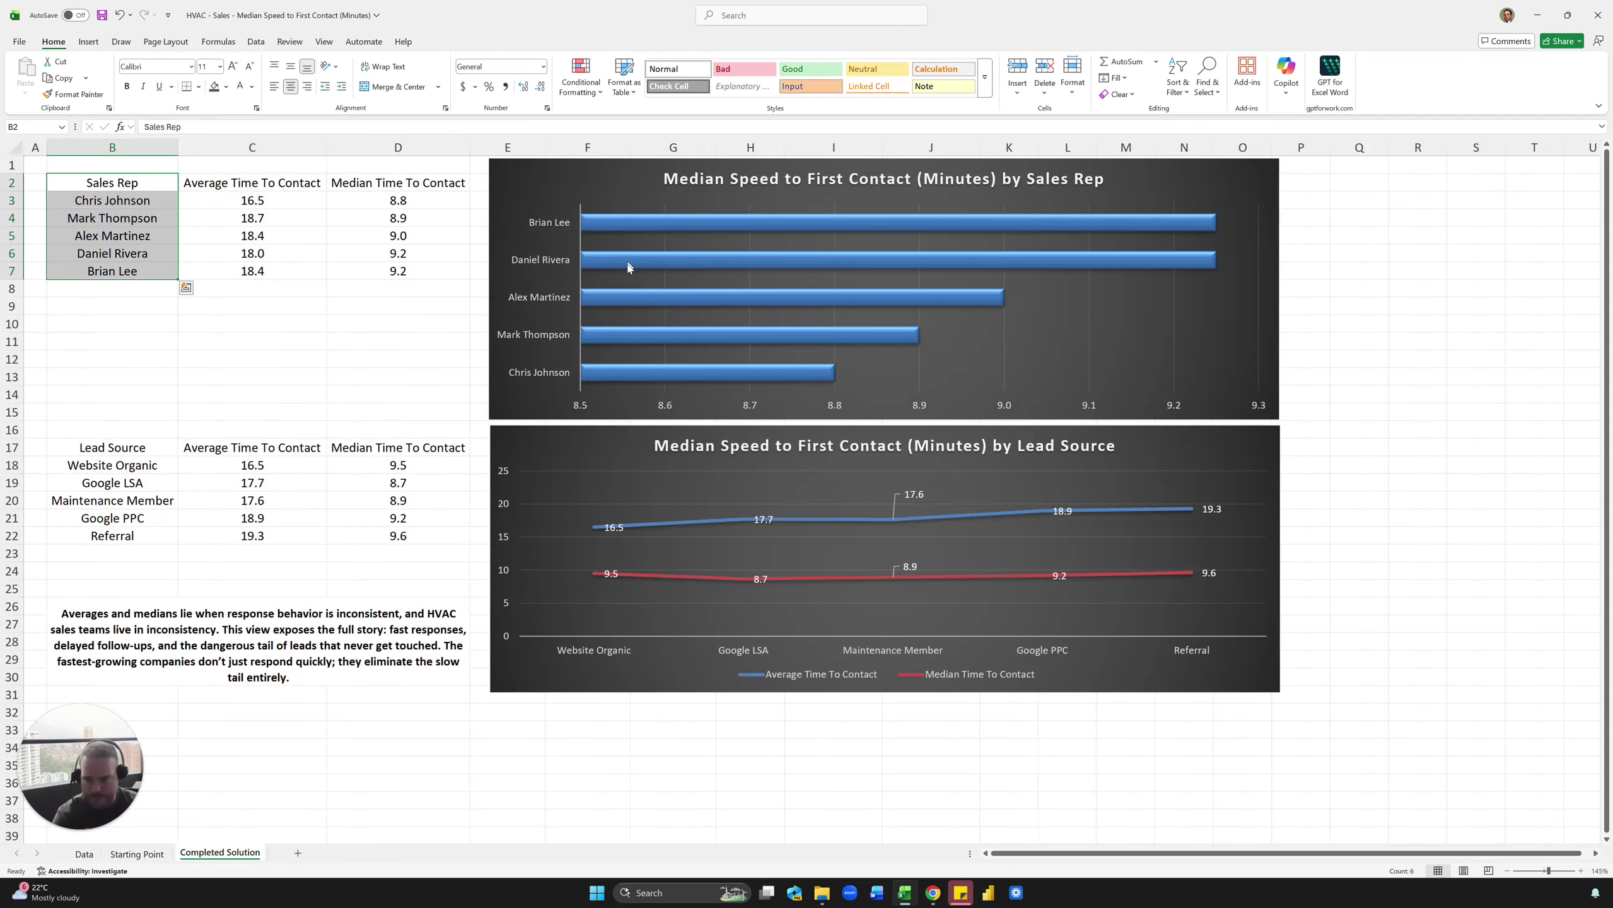
click(137, 853)
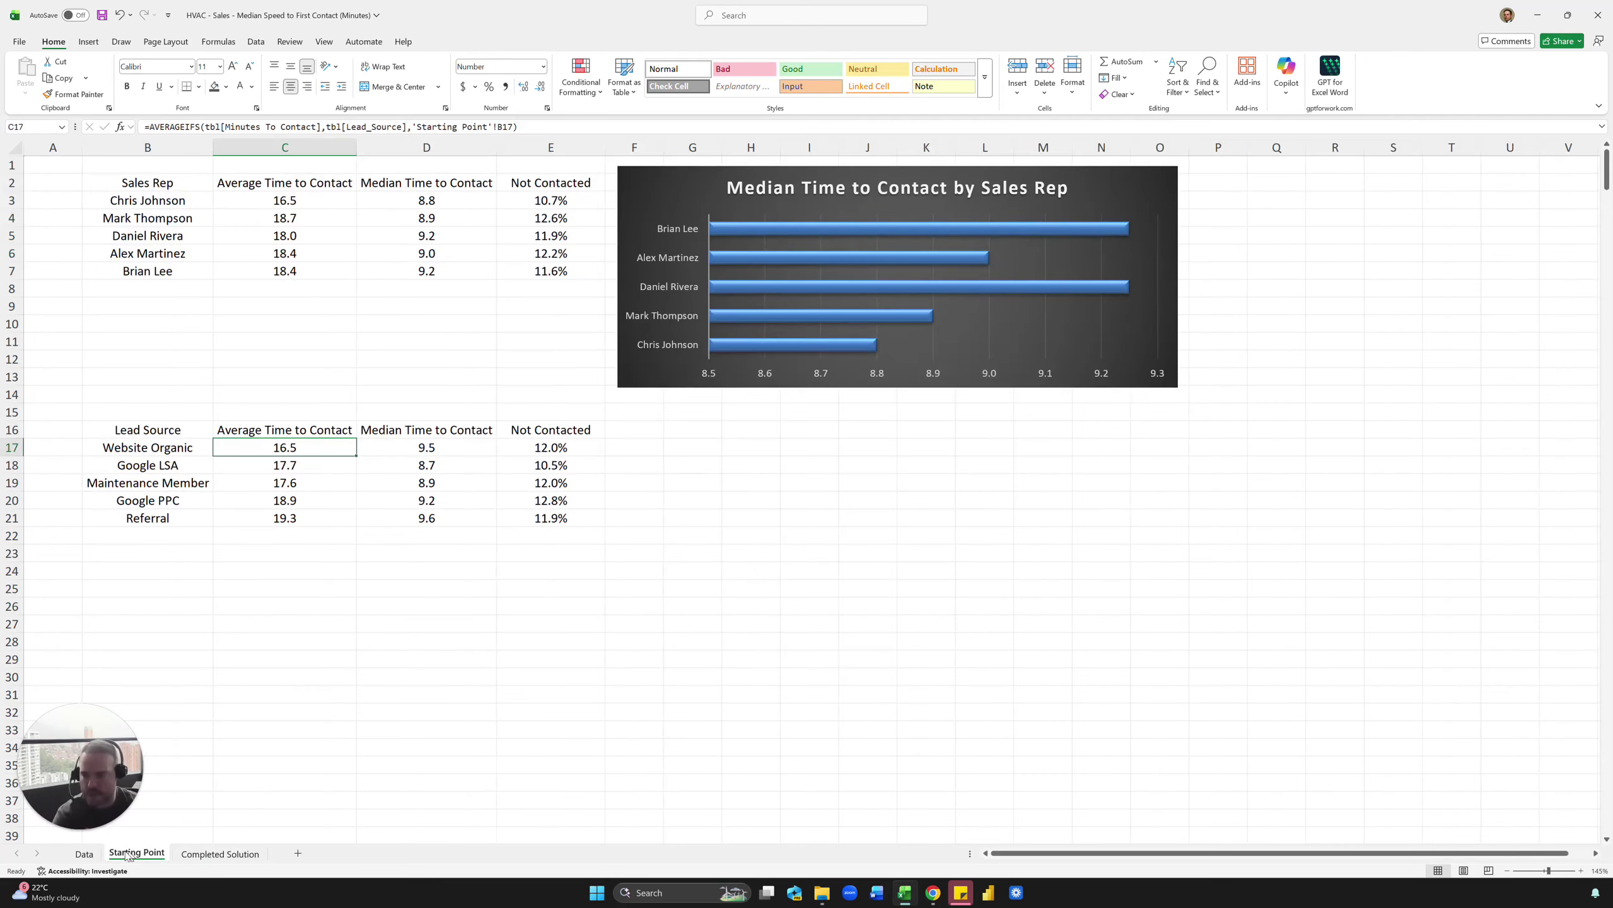
click(305, 523)
drag(153, 433, 413, 518)
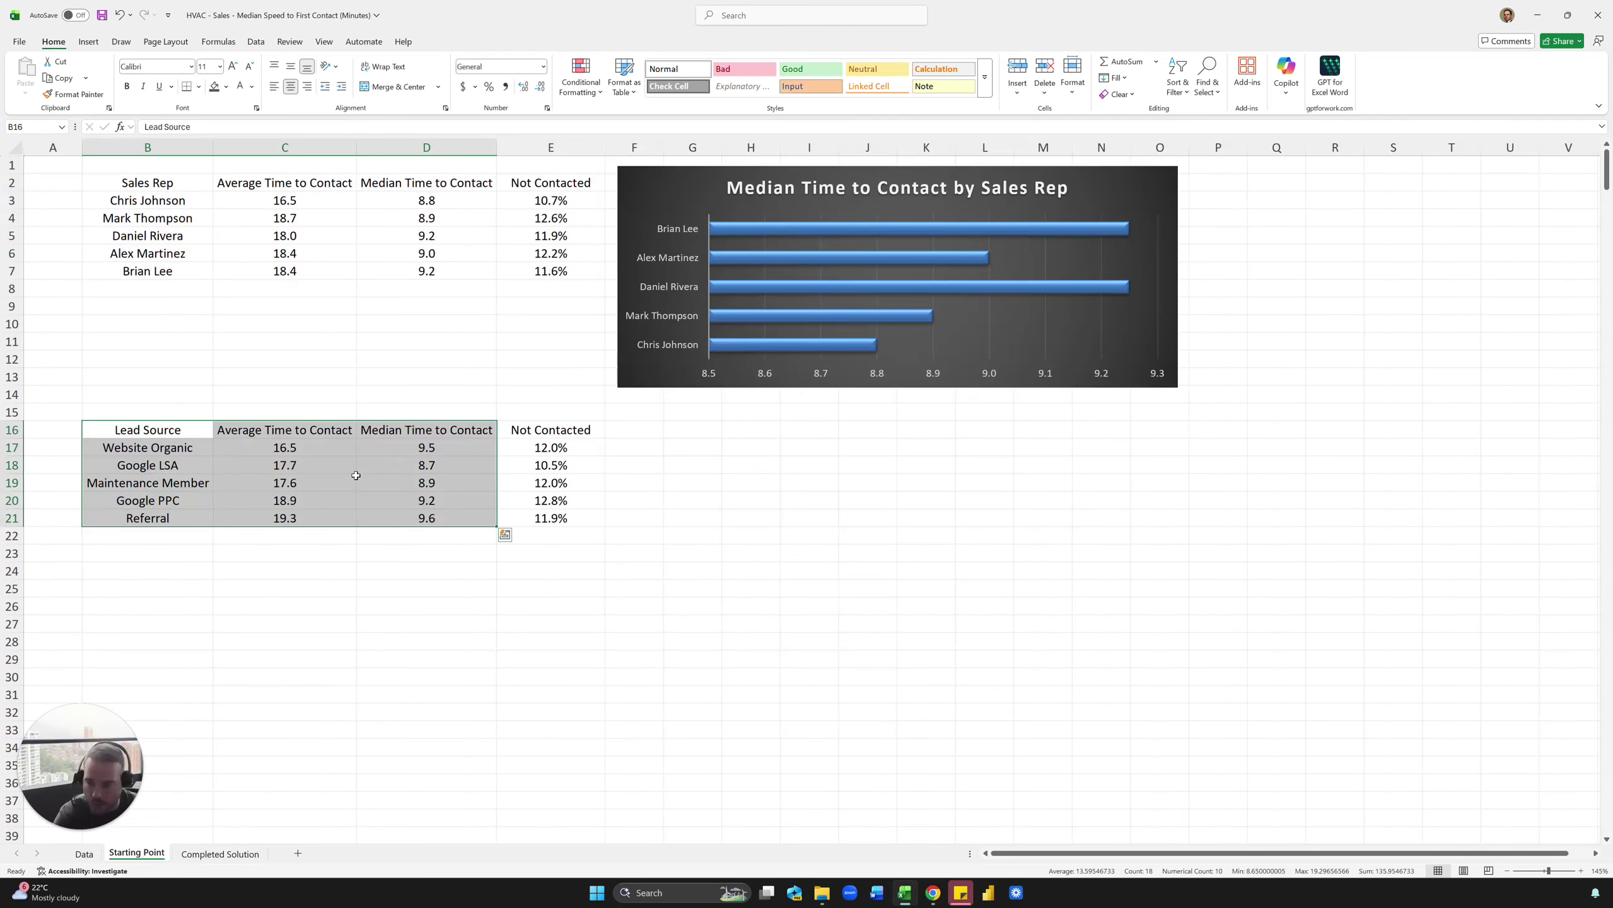
Insert a line chart of average and median time to contact per lead source via Recommended Charts
click(89, 42)
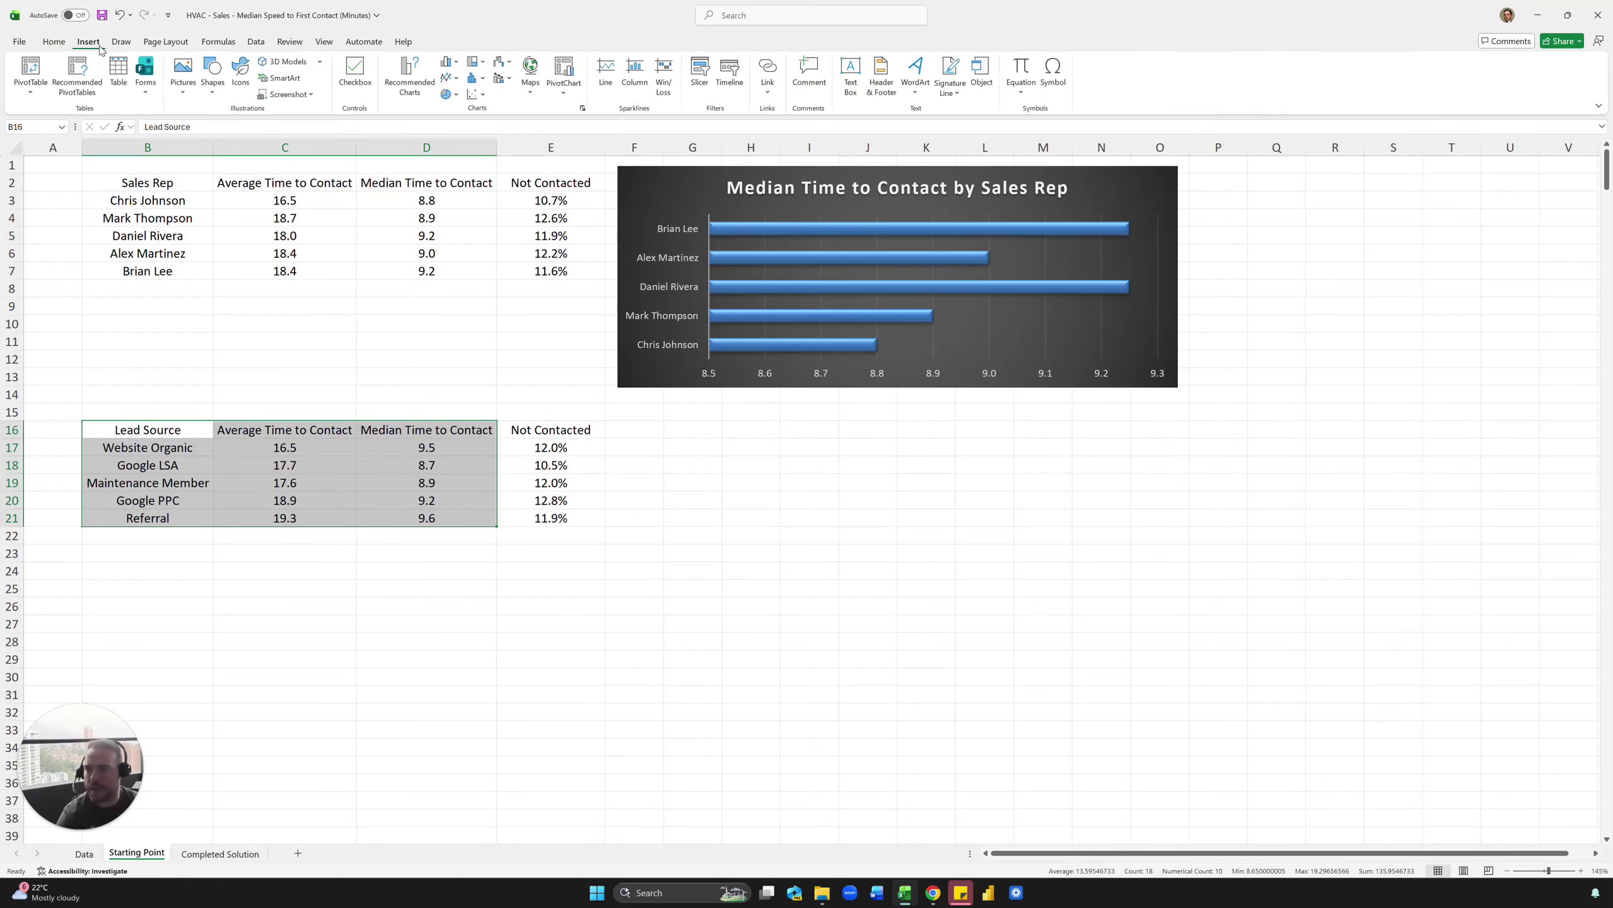
click(397, 82)
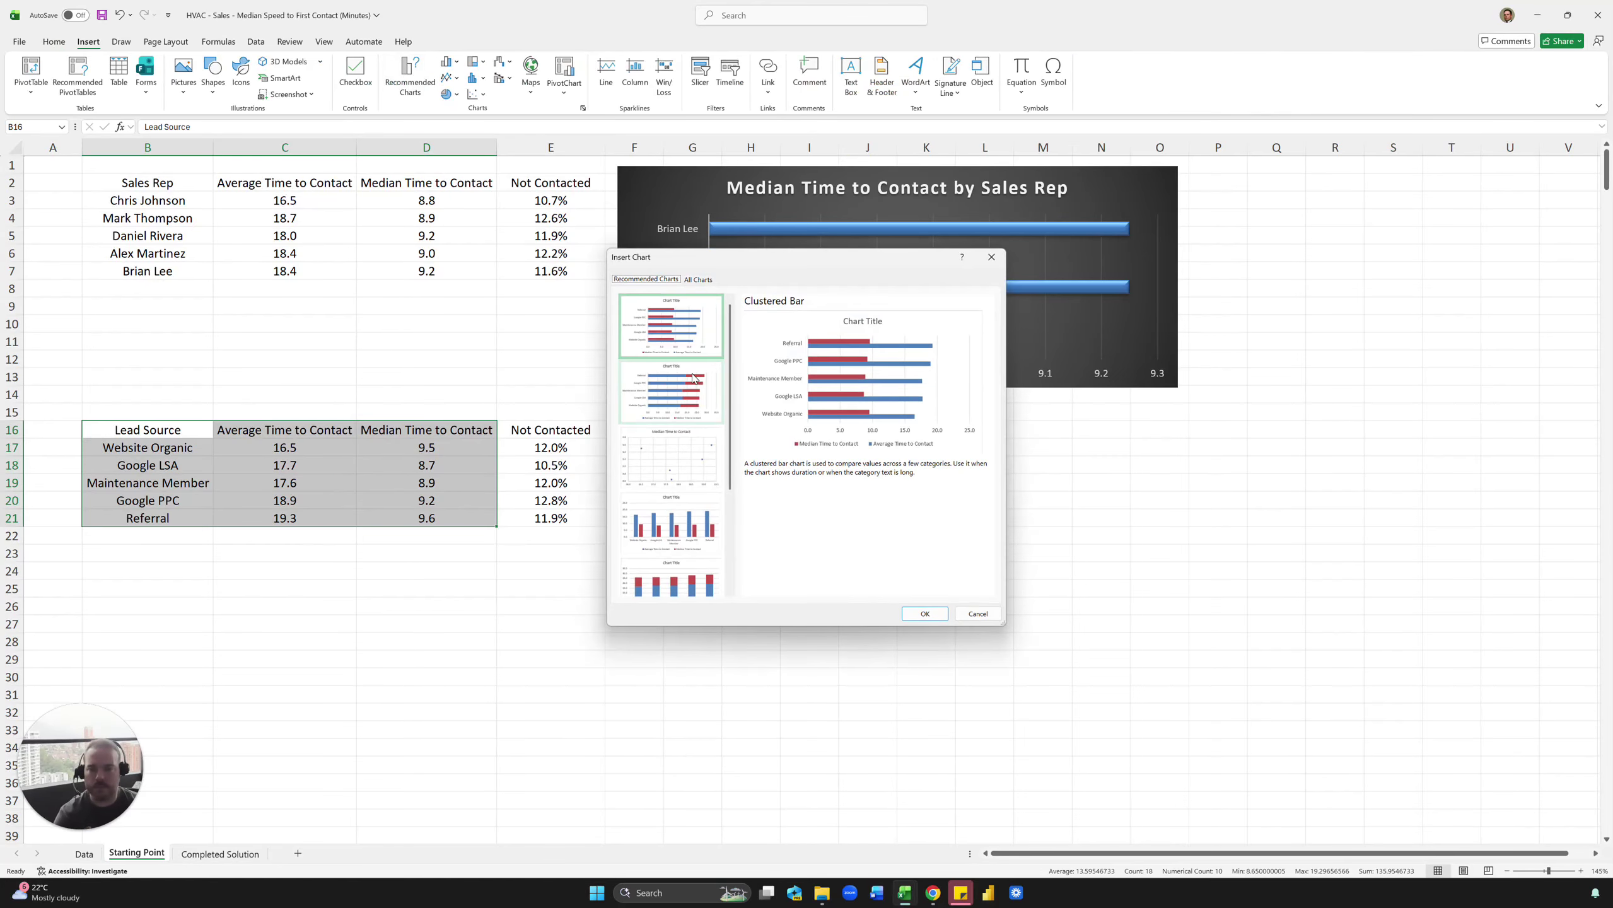
scroll(691, 469, down, 3)
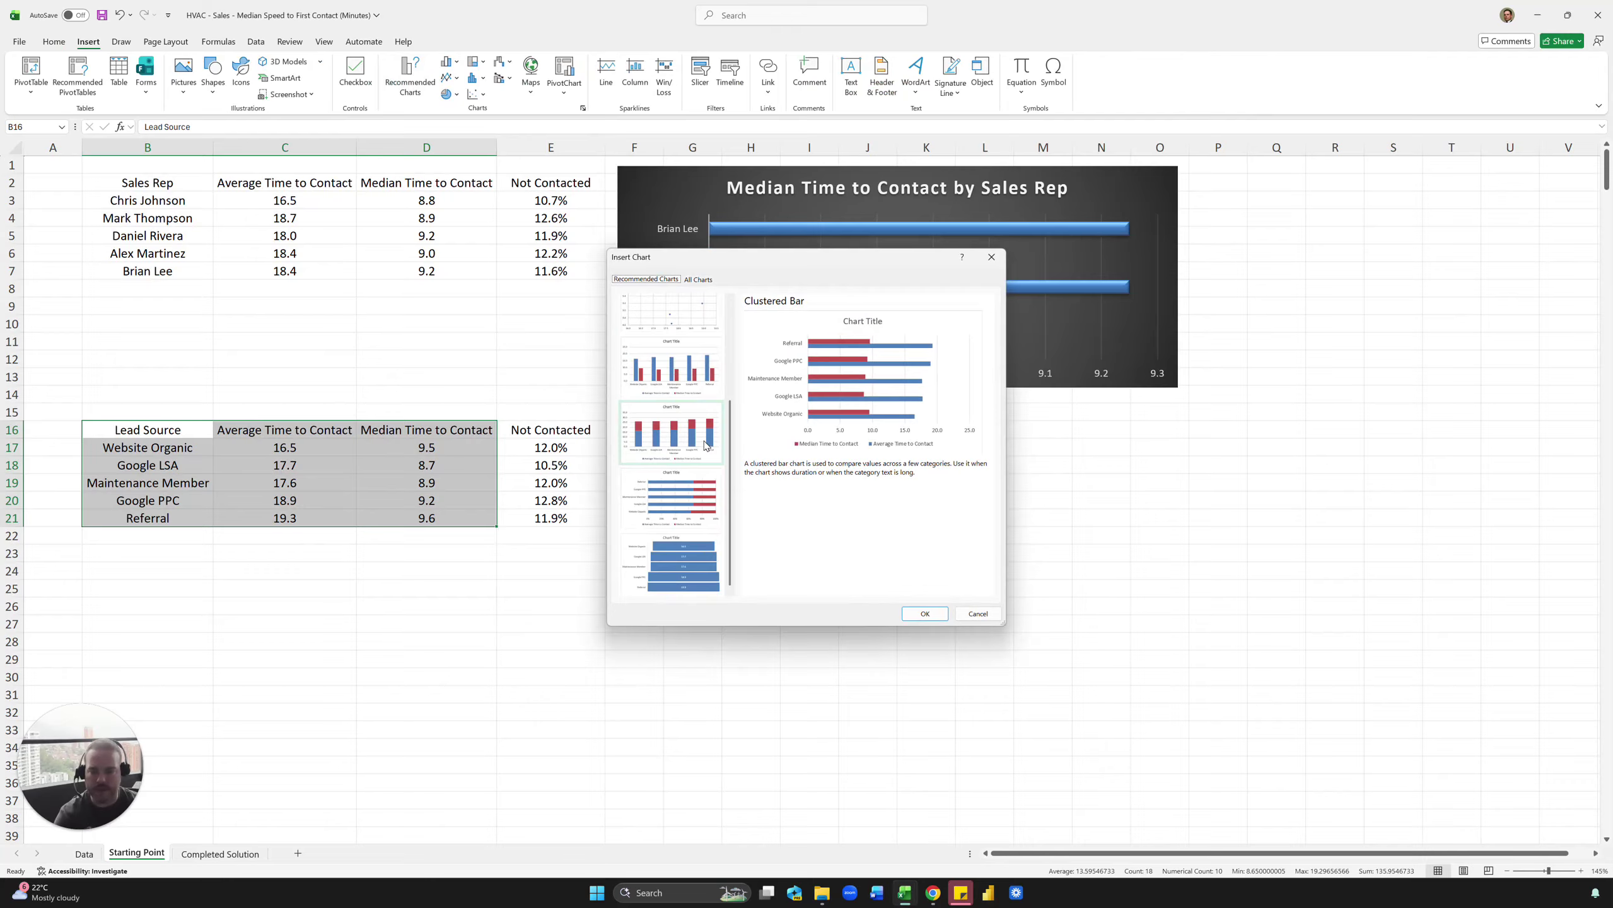
scroll(706, 445, up, 3)
click(700, 278)
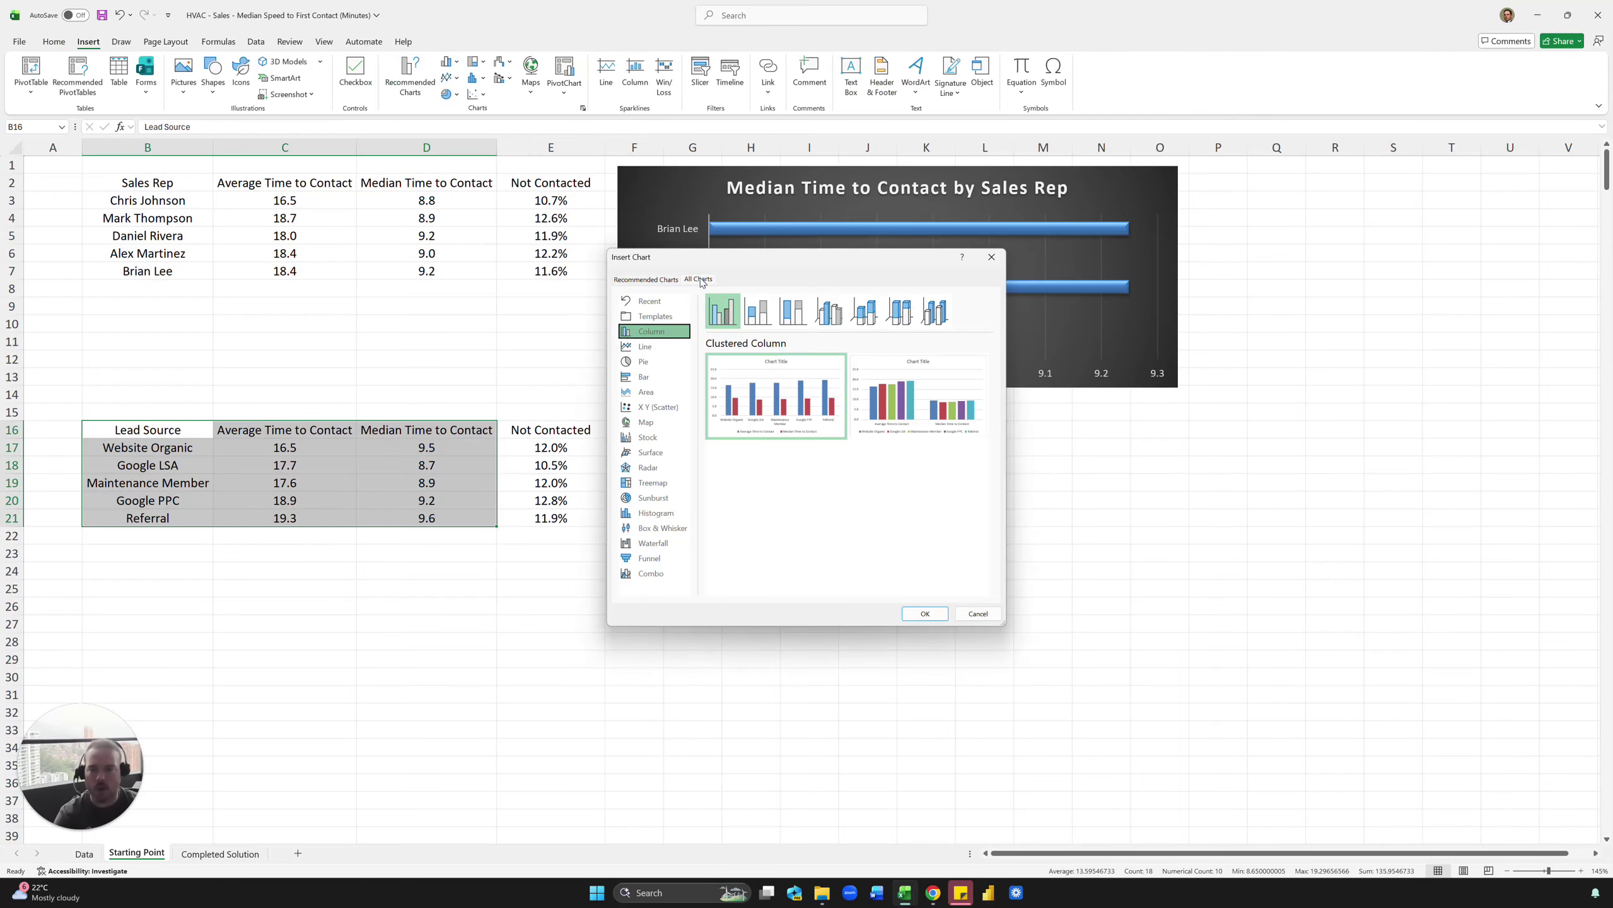
click(649, 347)
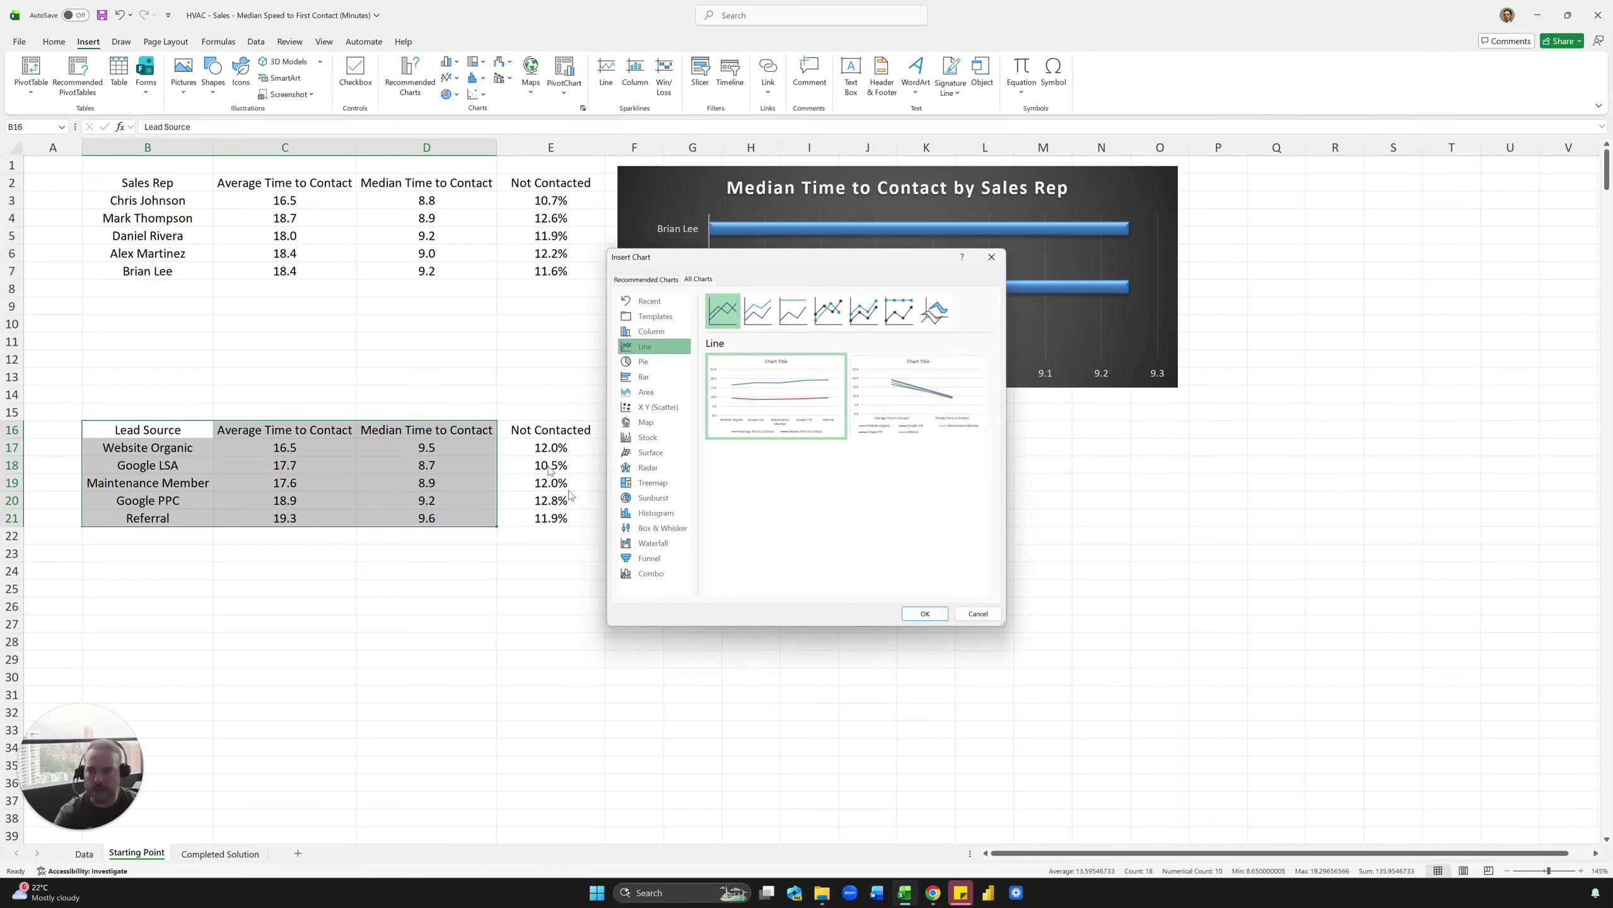
click(926, 614)
Give the line chart a dark style, move it below the rep chart, and title it 'Median Time to Contact by Lead Source'
click(422, 85)
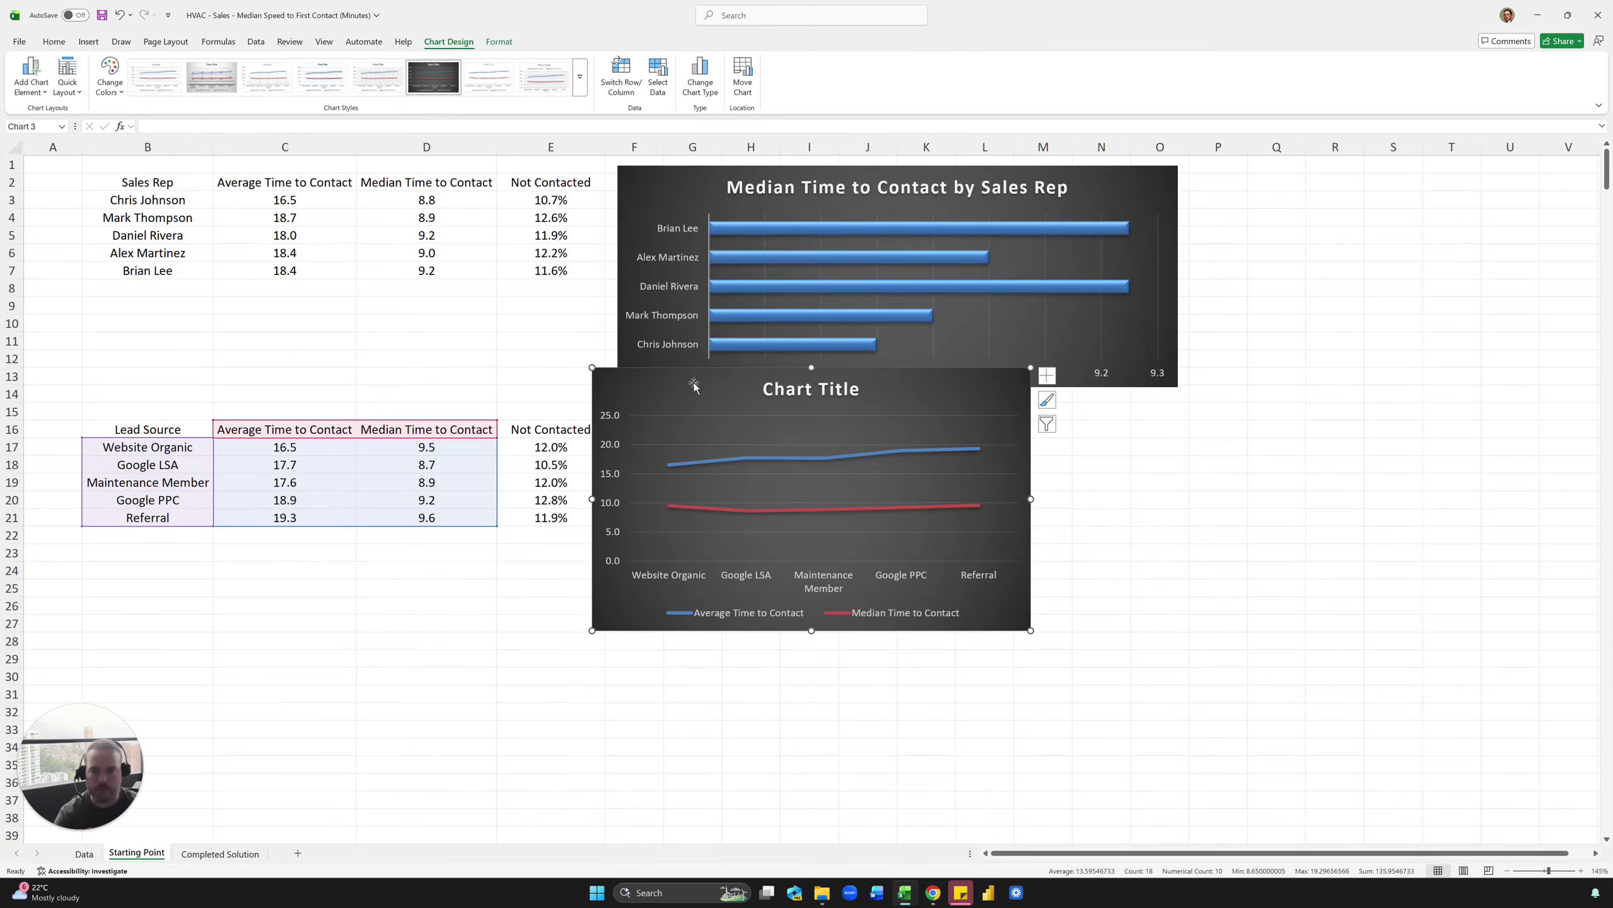
drag(694, 386, 719, 421)
click(843, 438)
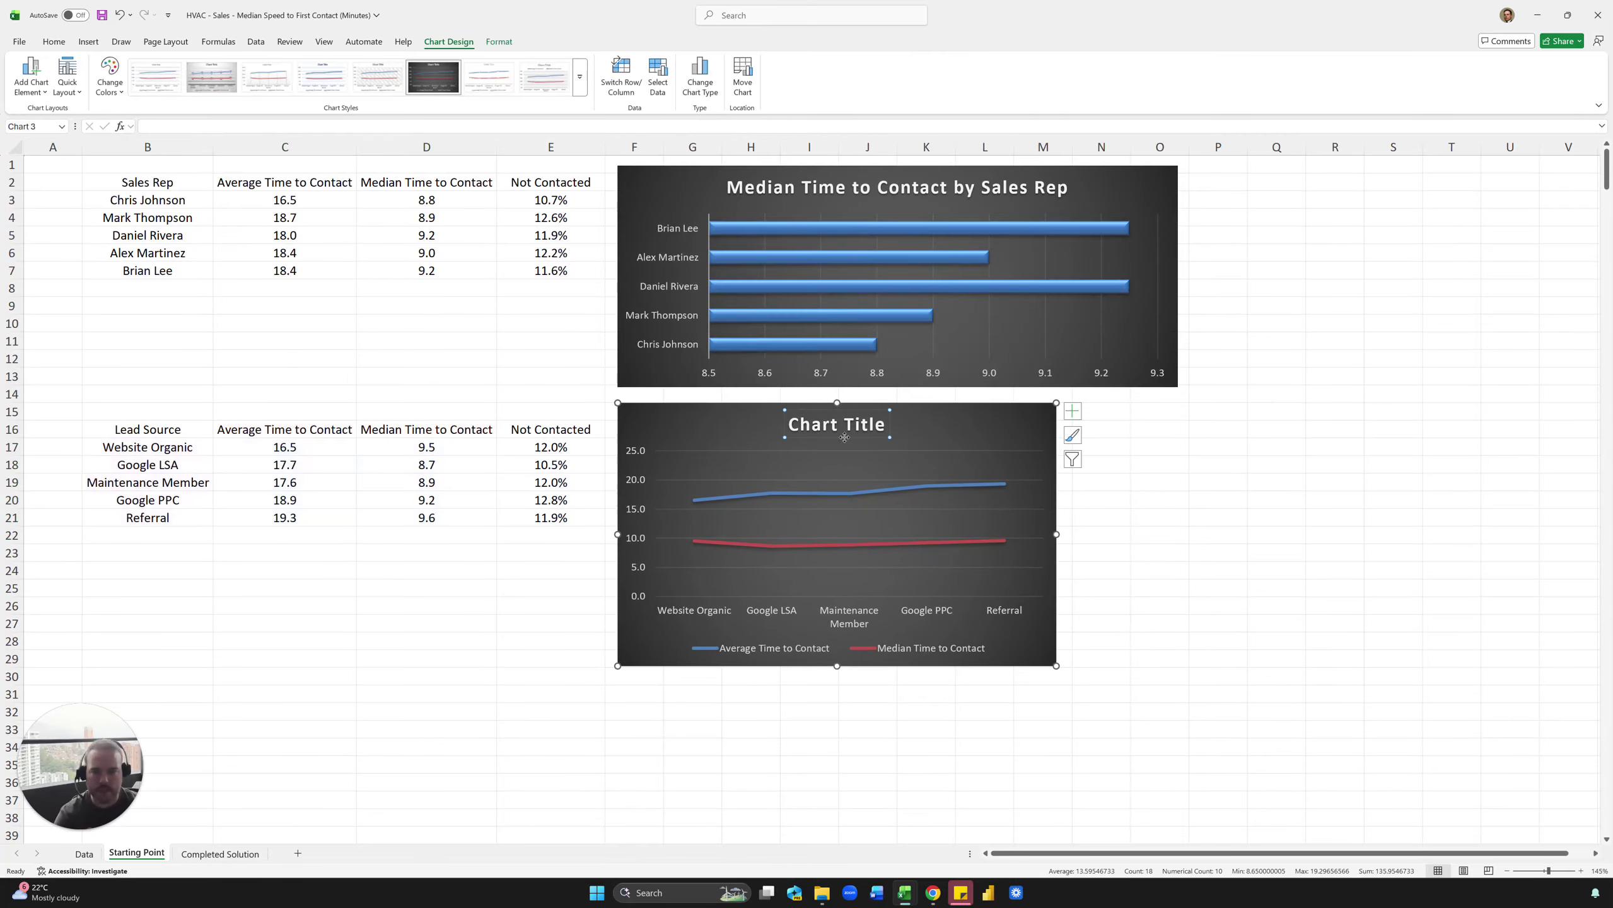
text(Media)
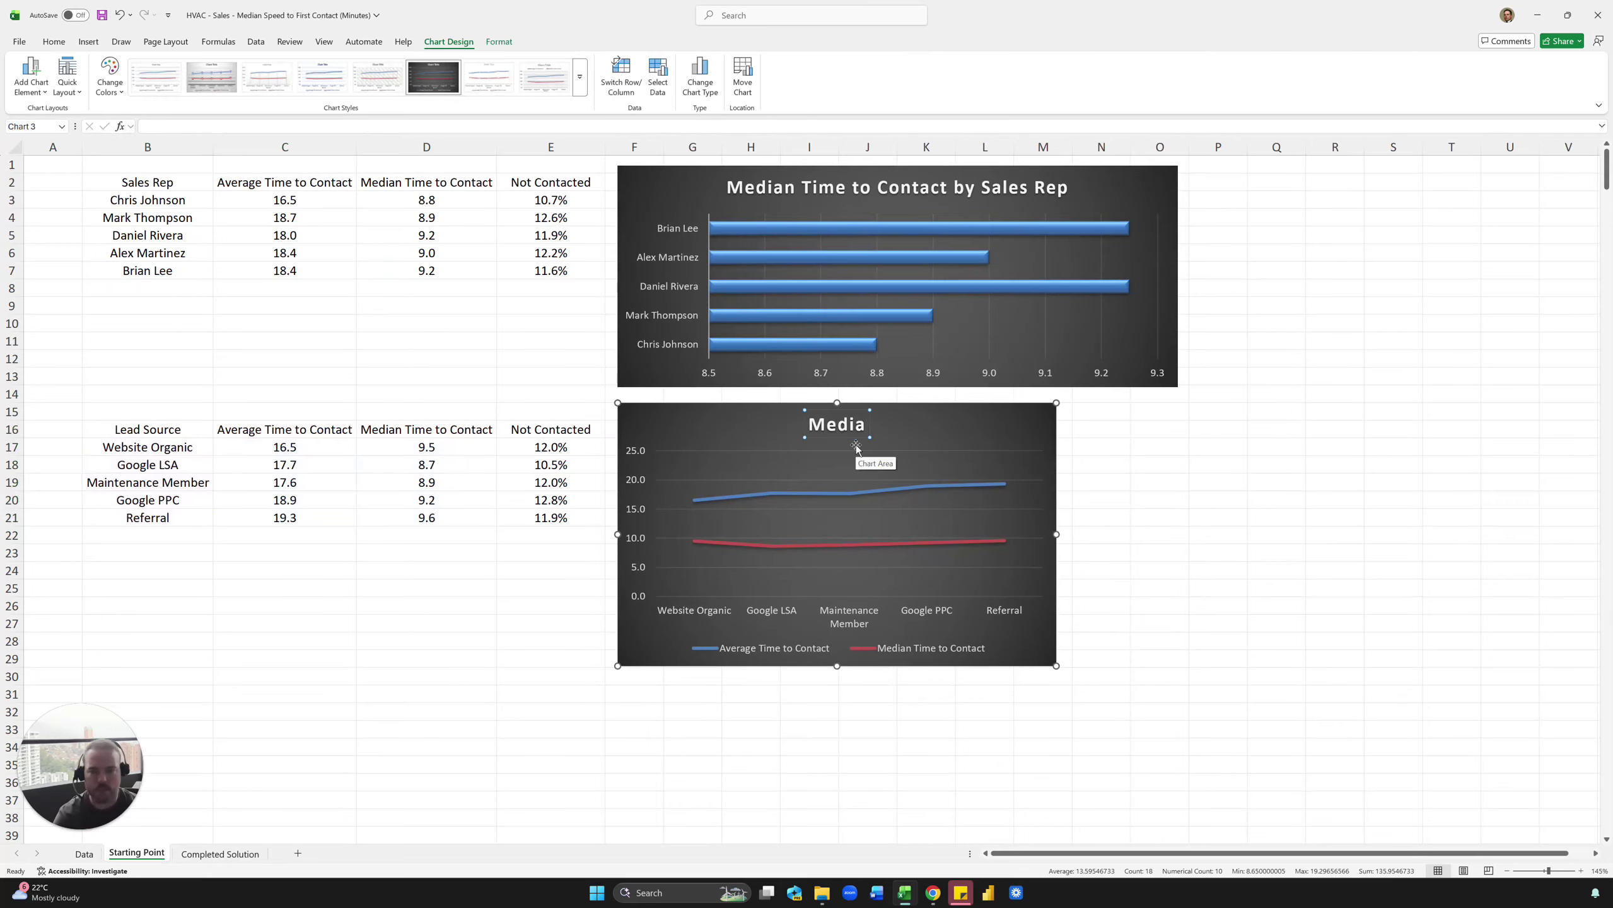
text(n tim)
key(BackSpace)
key(BackSpace)
key(BackSpace)
text(T)
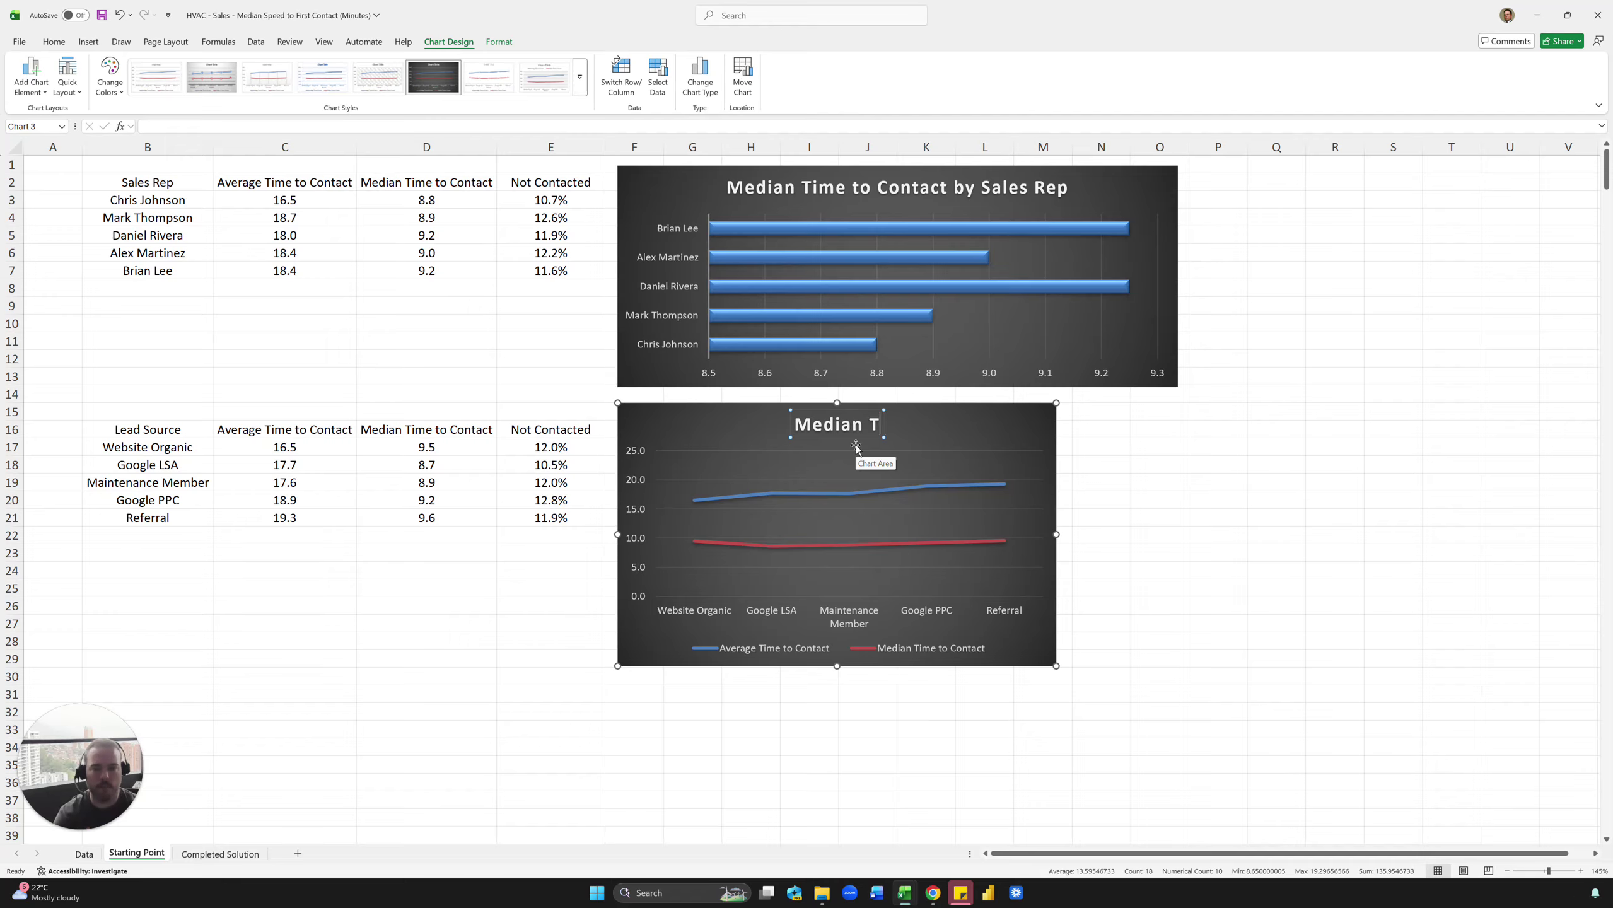
text(ime to Contact b)
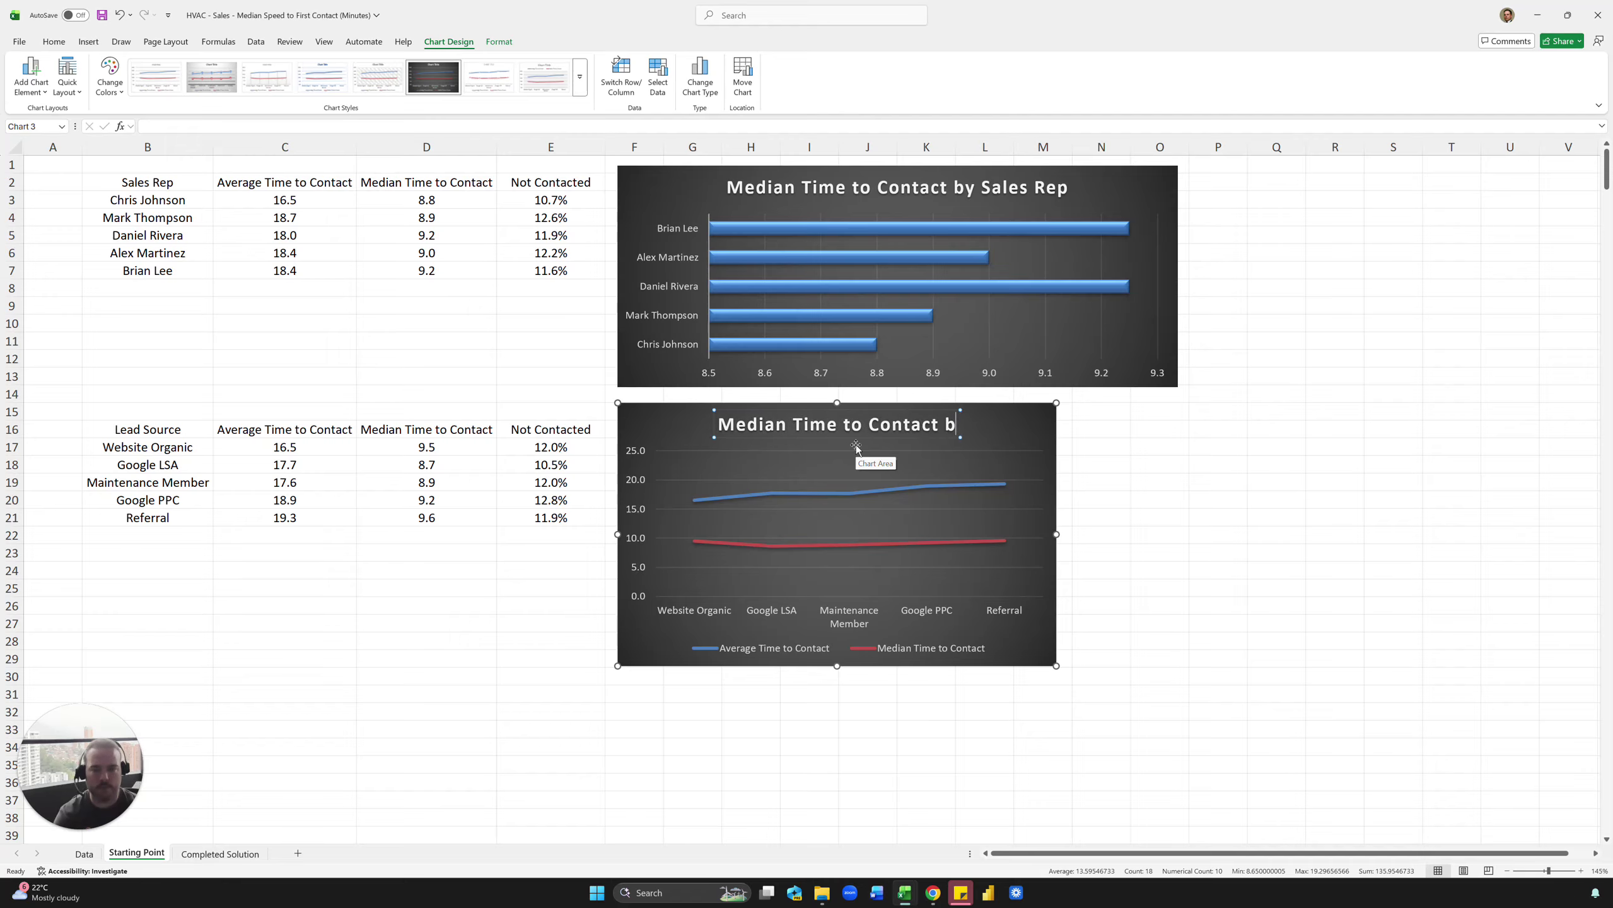
text(y Lead Source)
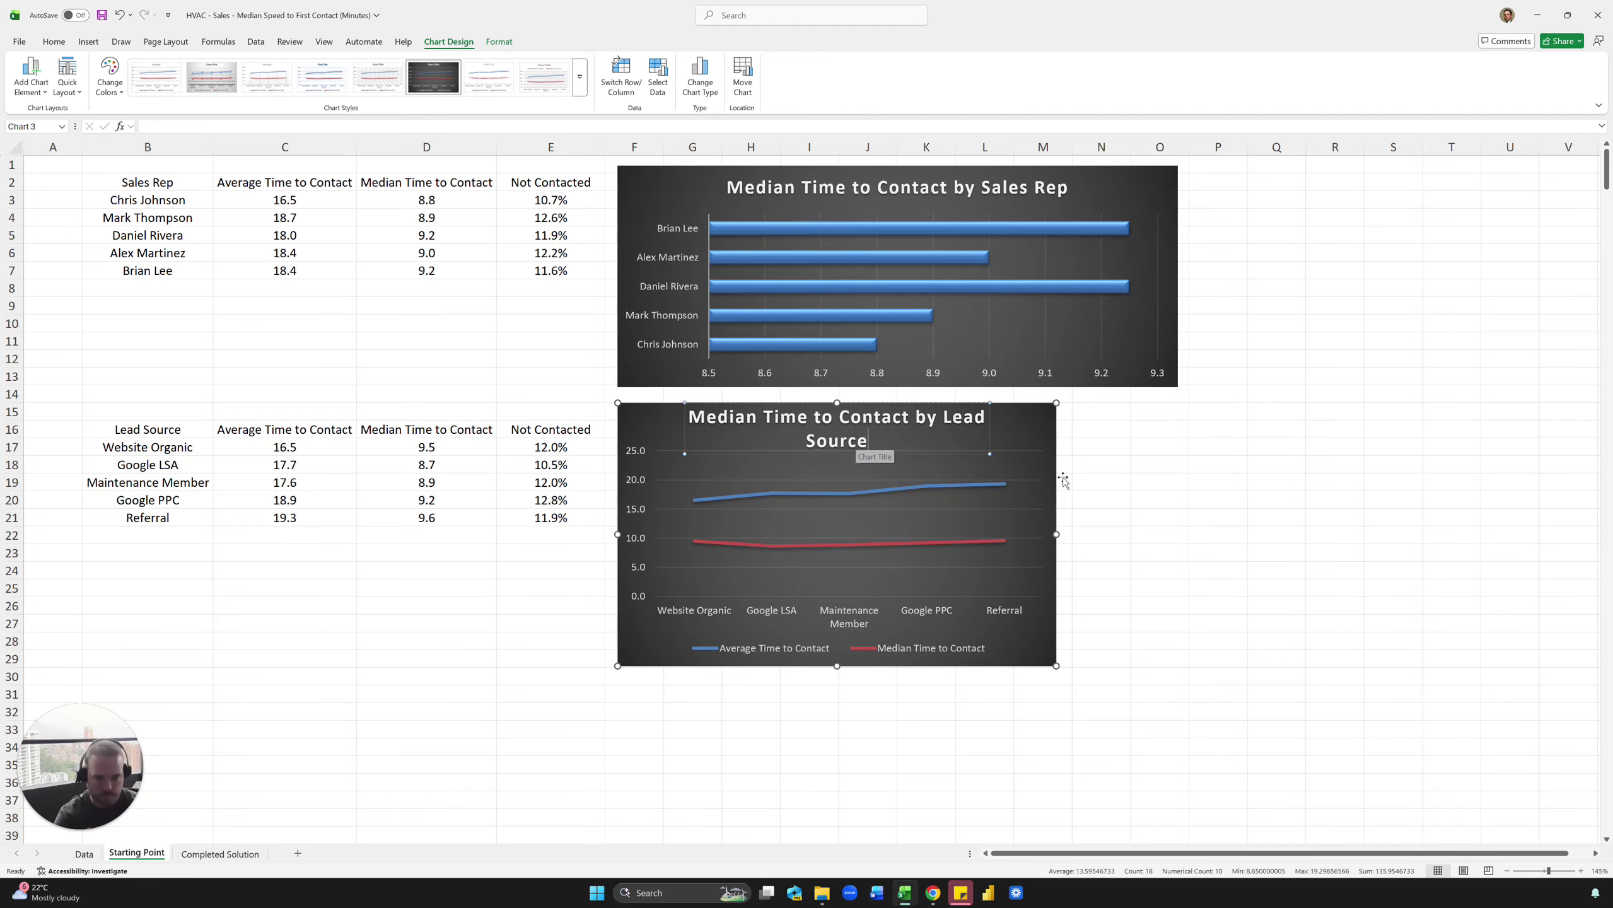
Widen the lead-source line chart to match the sales rep bar chart
click(1137, 498)
click(1048, 528)
drag(1056, 534, 1181, 543)
click(1218, 465)
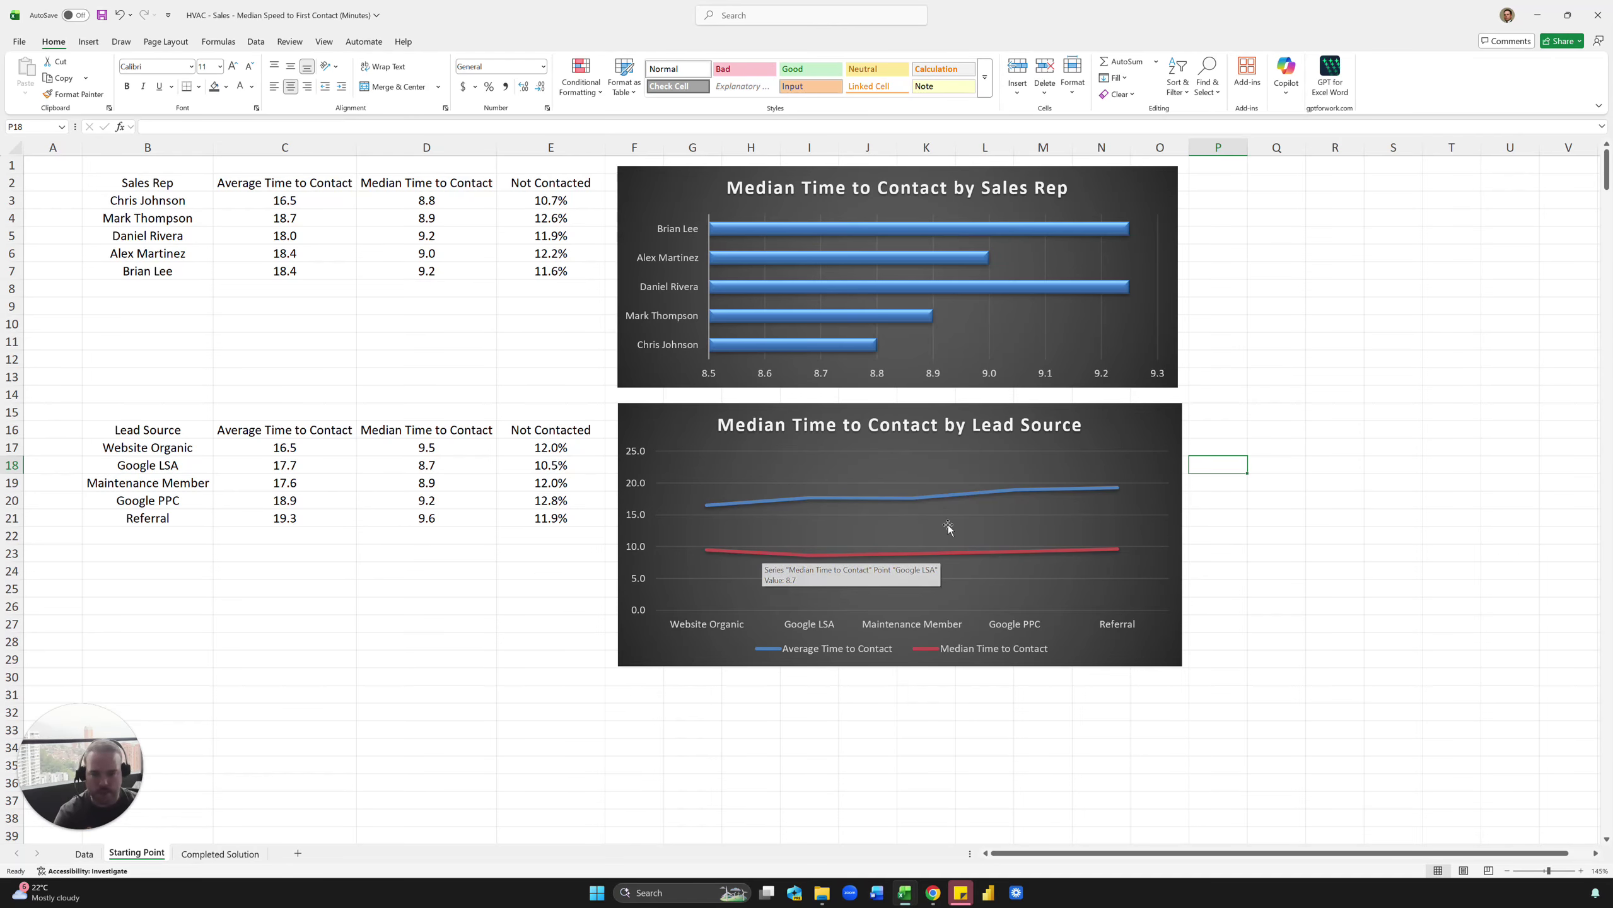
Add data labels to both lines of the lead-source chart
click(1166, 428)
click(1198, 412)
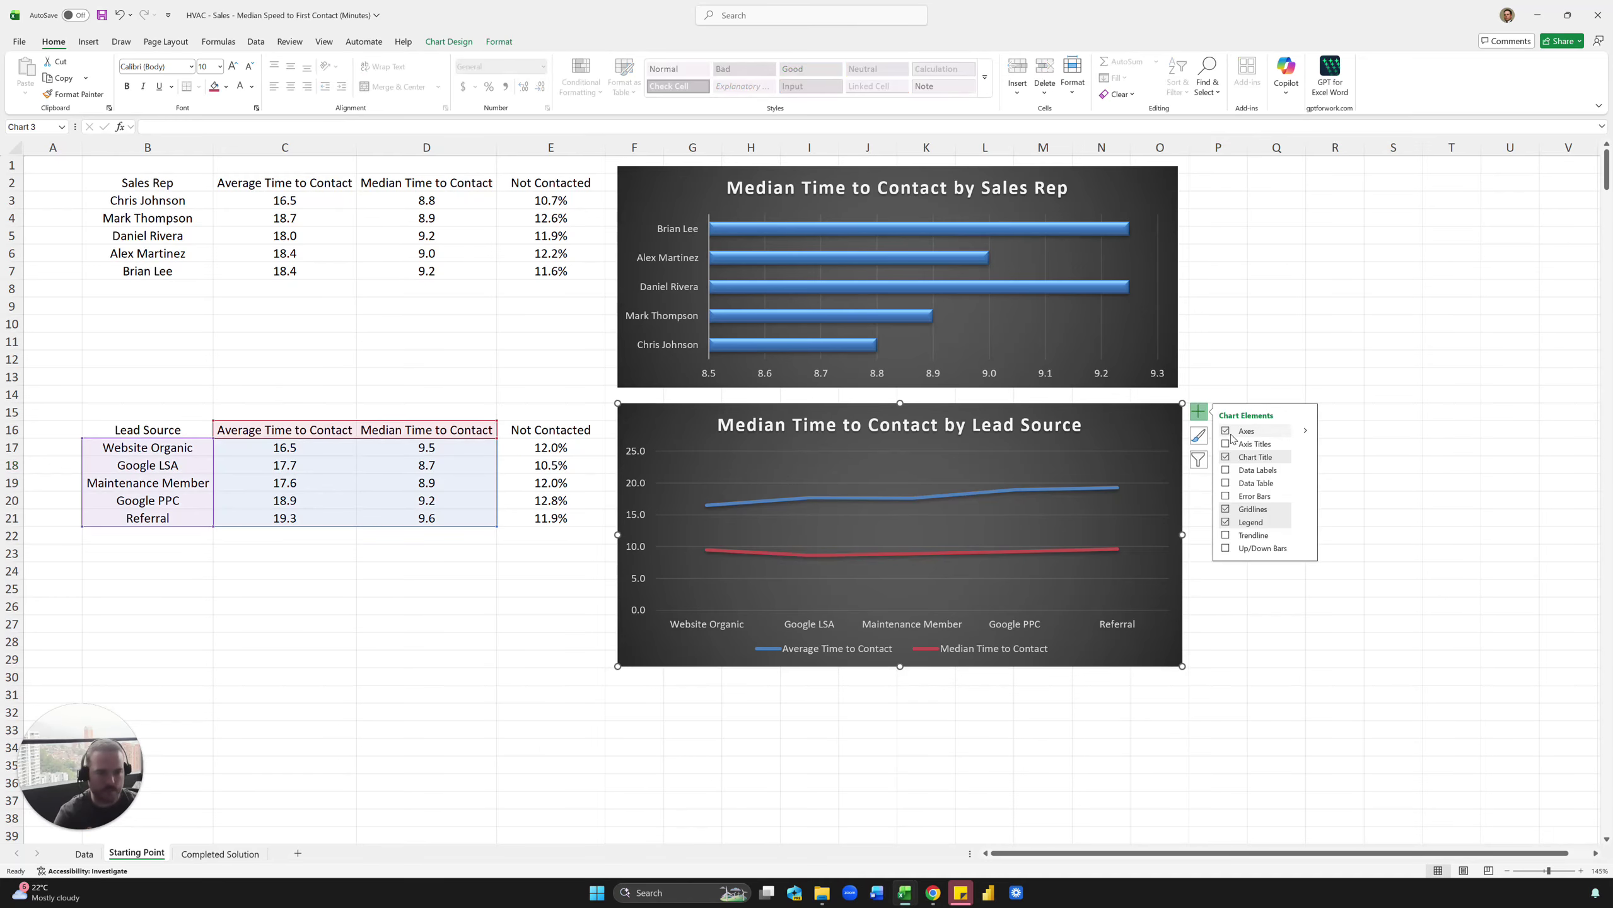
click(1226, 471)
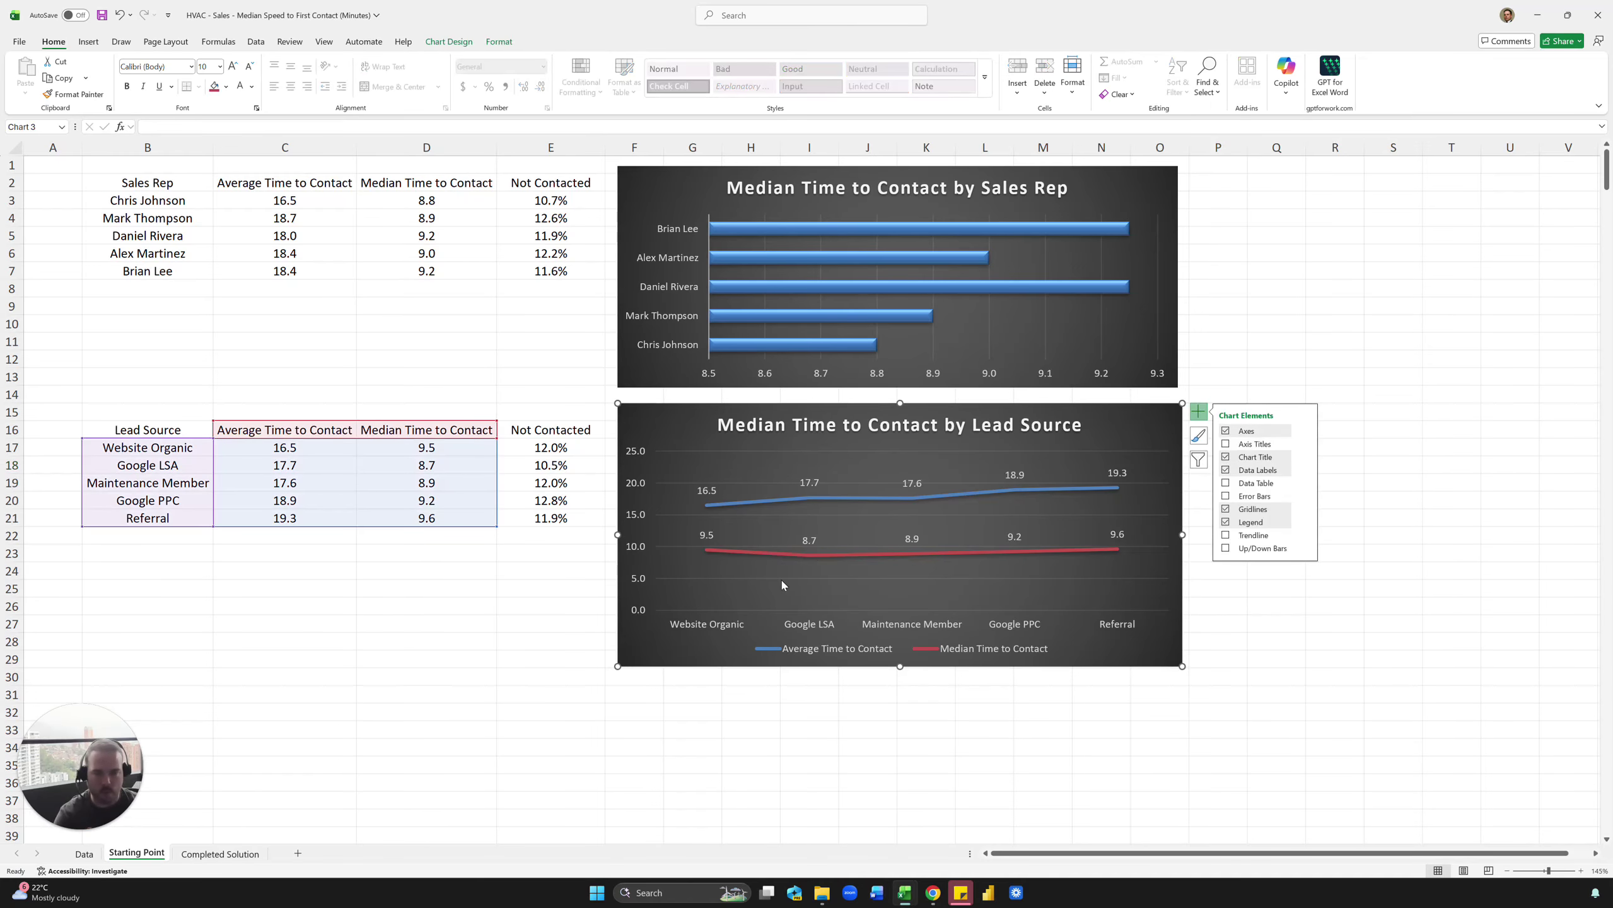
Add data labels to the sales rep bar chart and make them larger and bold
click(1146, 191)
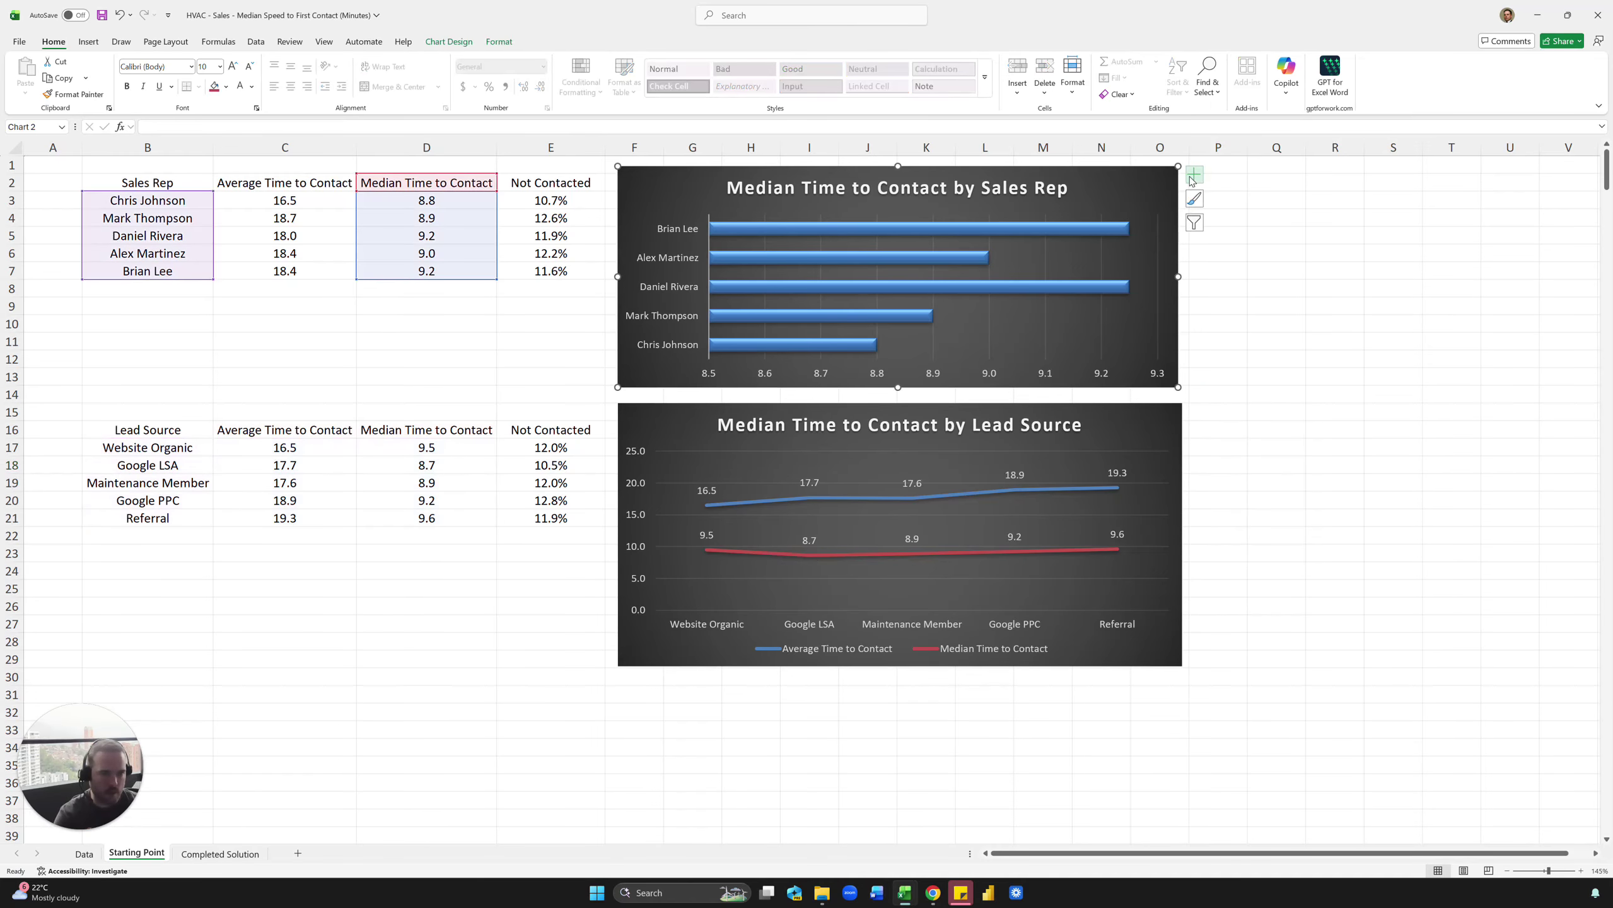
click(1194, 174)
click(1221, 232)
click(1217, 394)
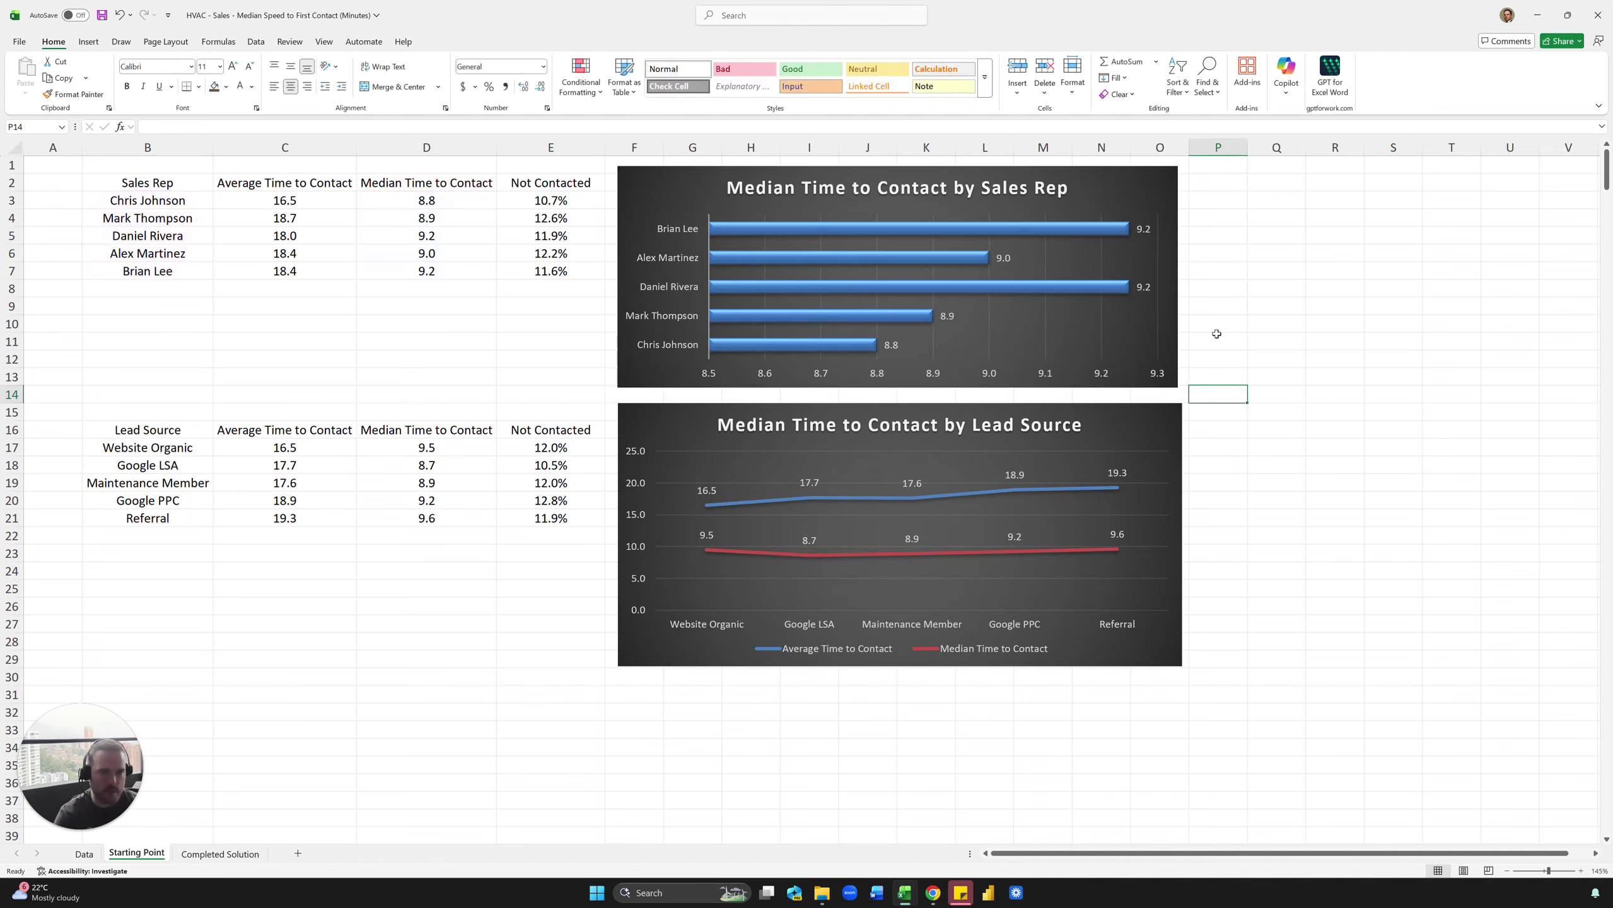
click(1149, 230)
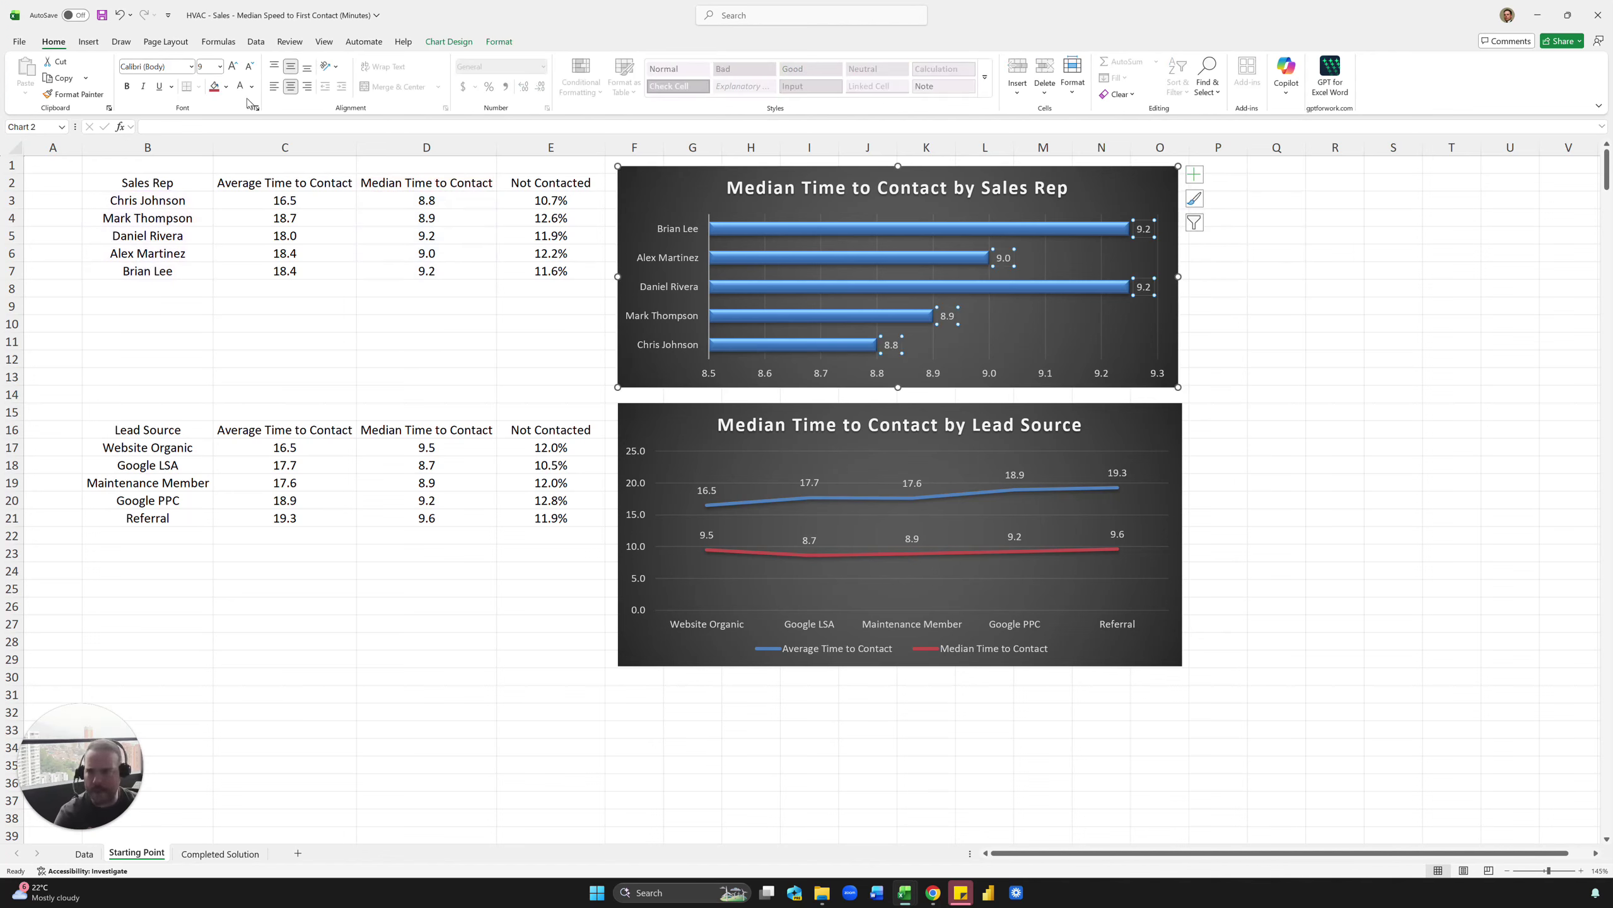
click(235, 67)
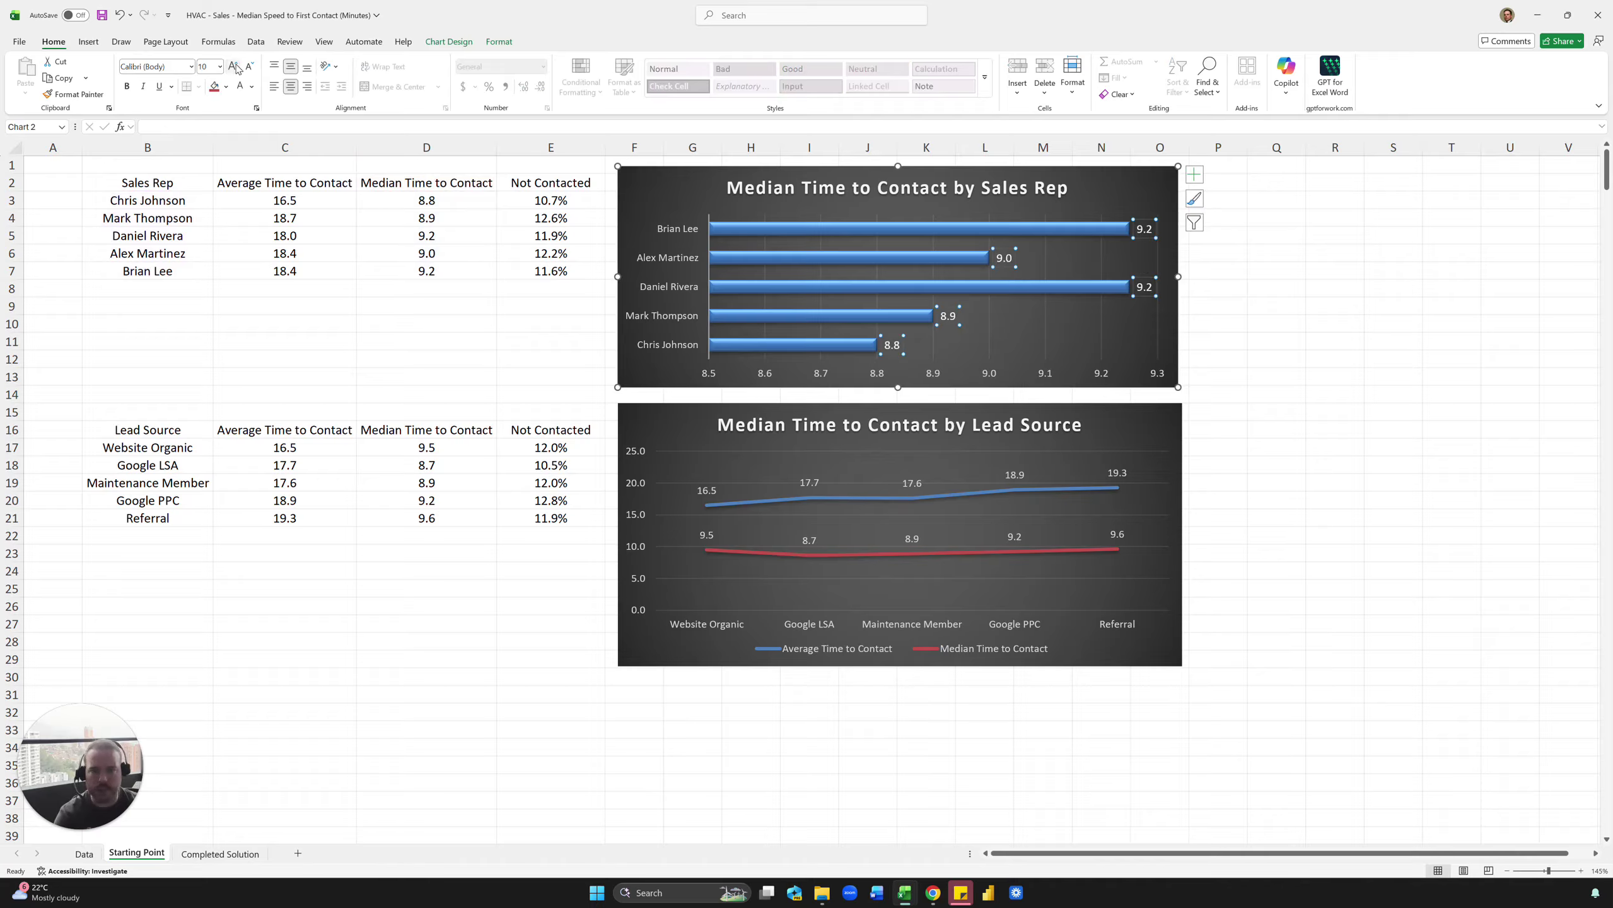
key(ctrl+b)
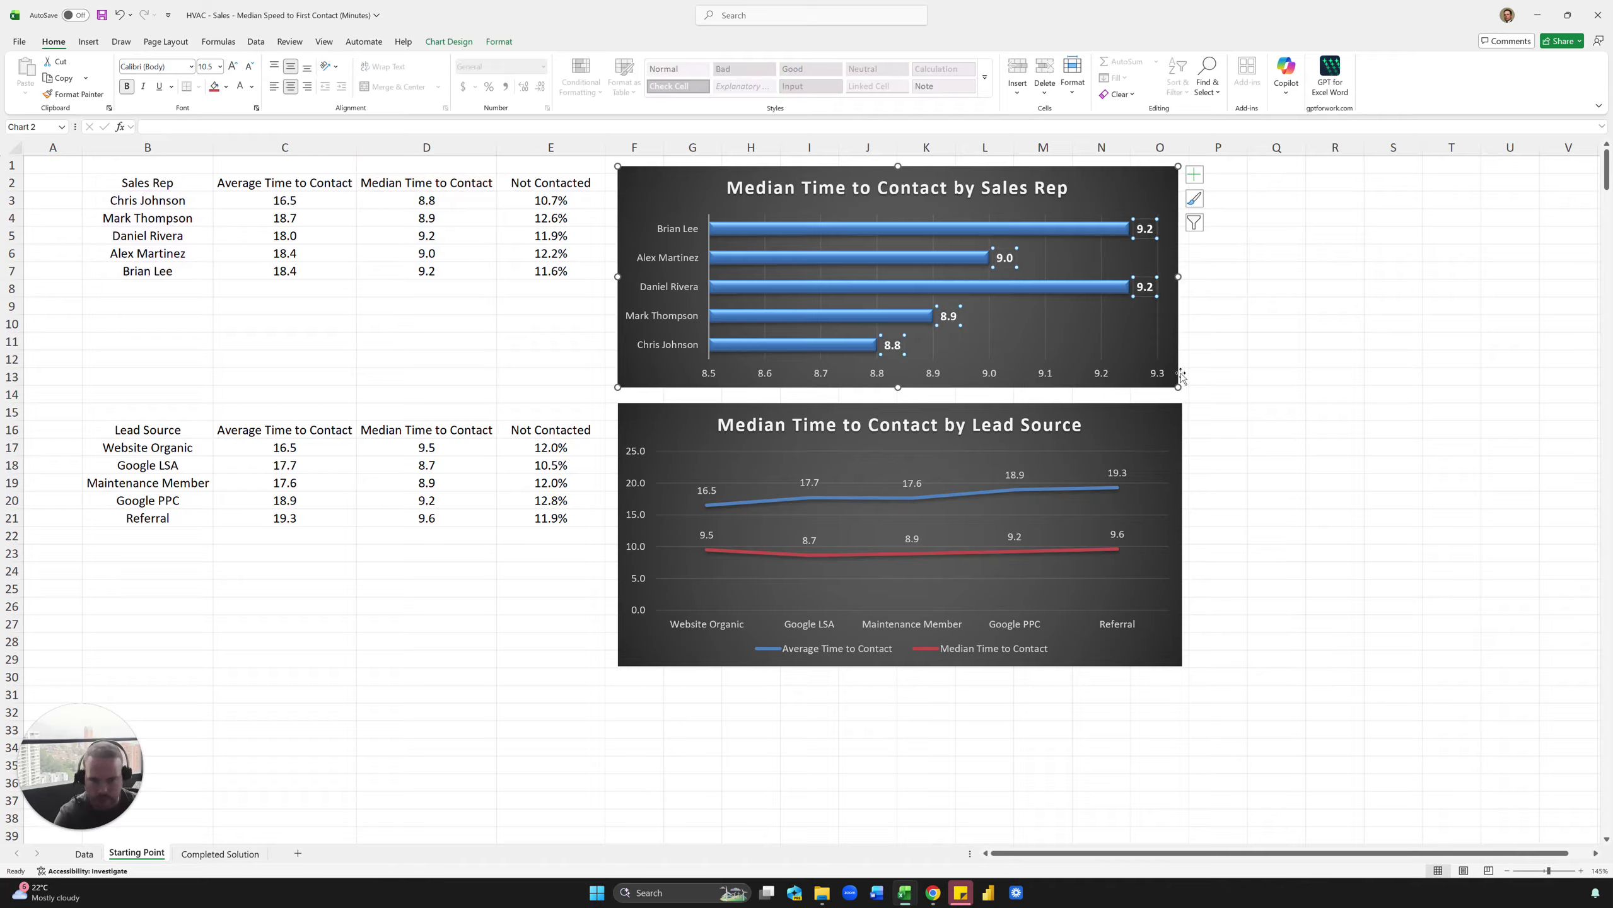
click(1194, 377)
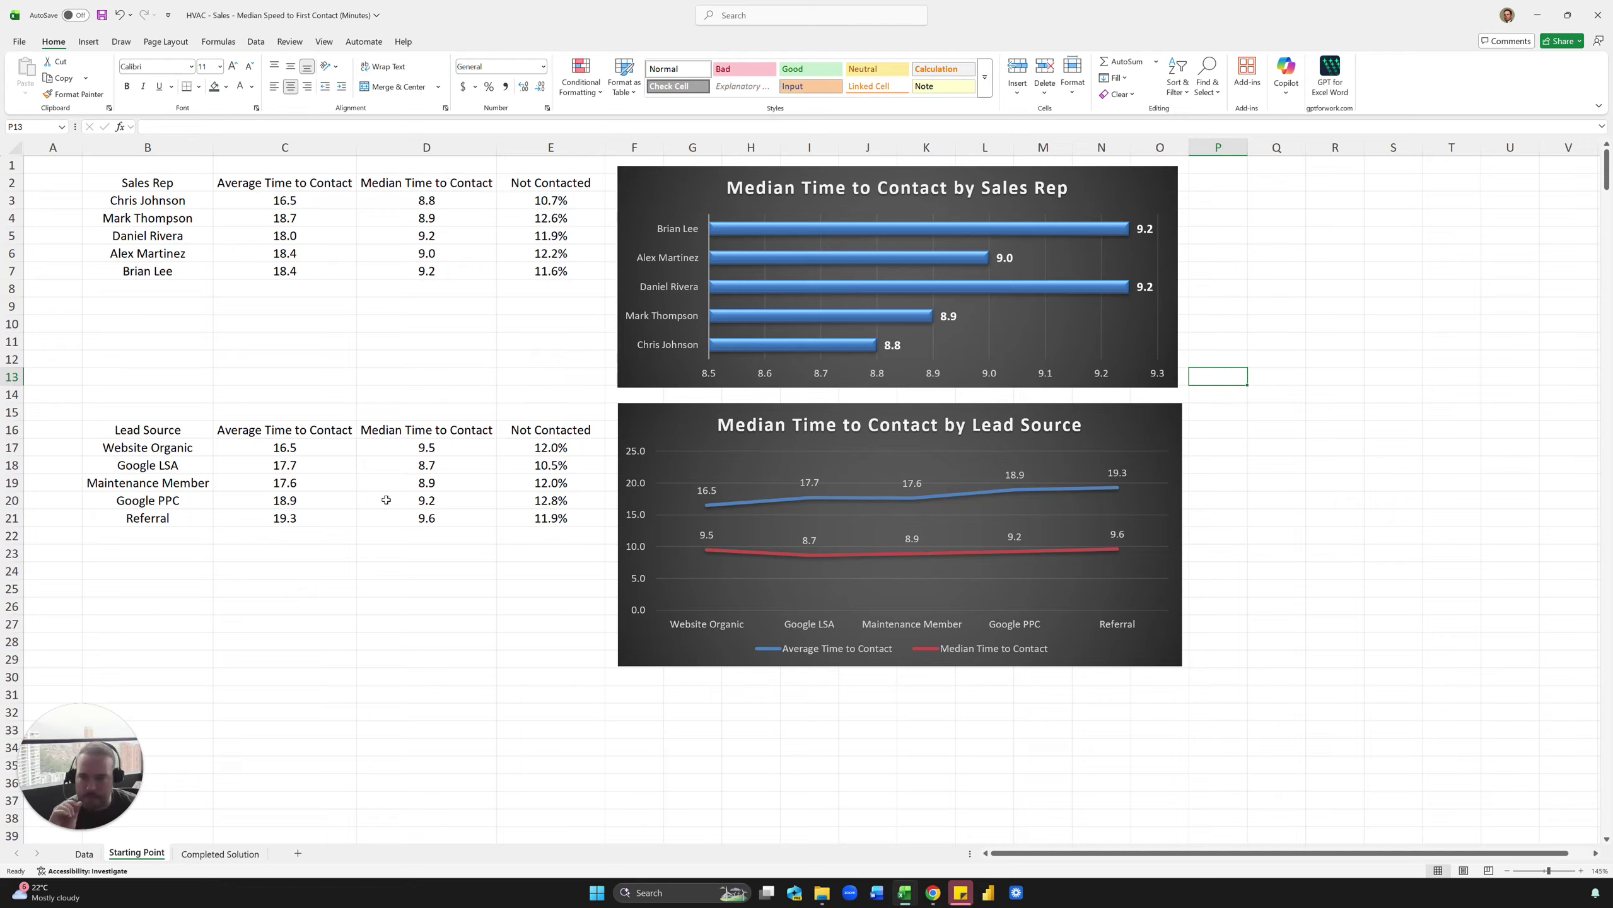
click(461, 356)
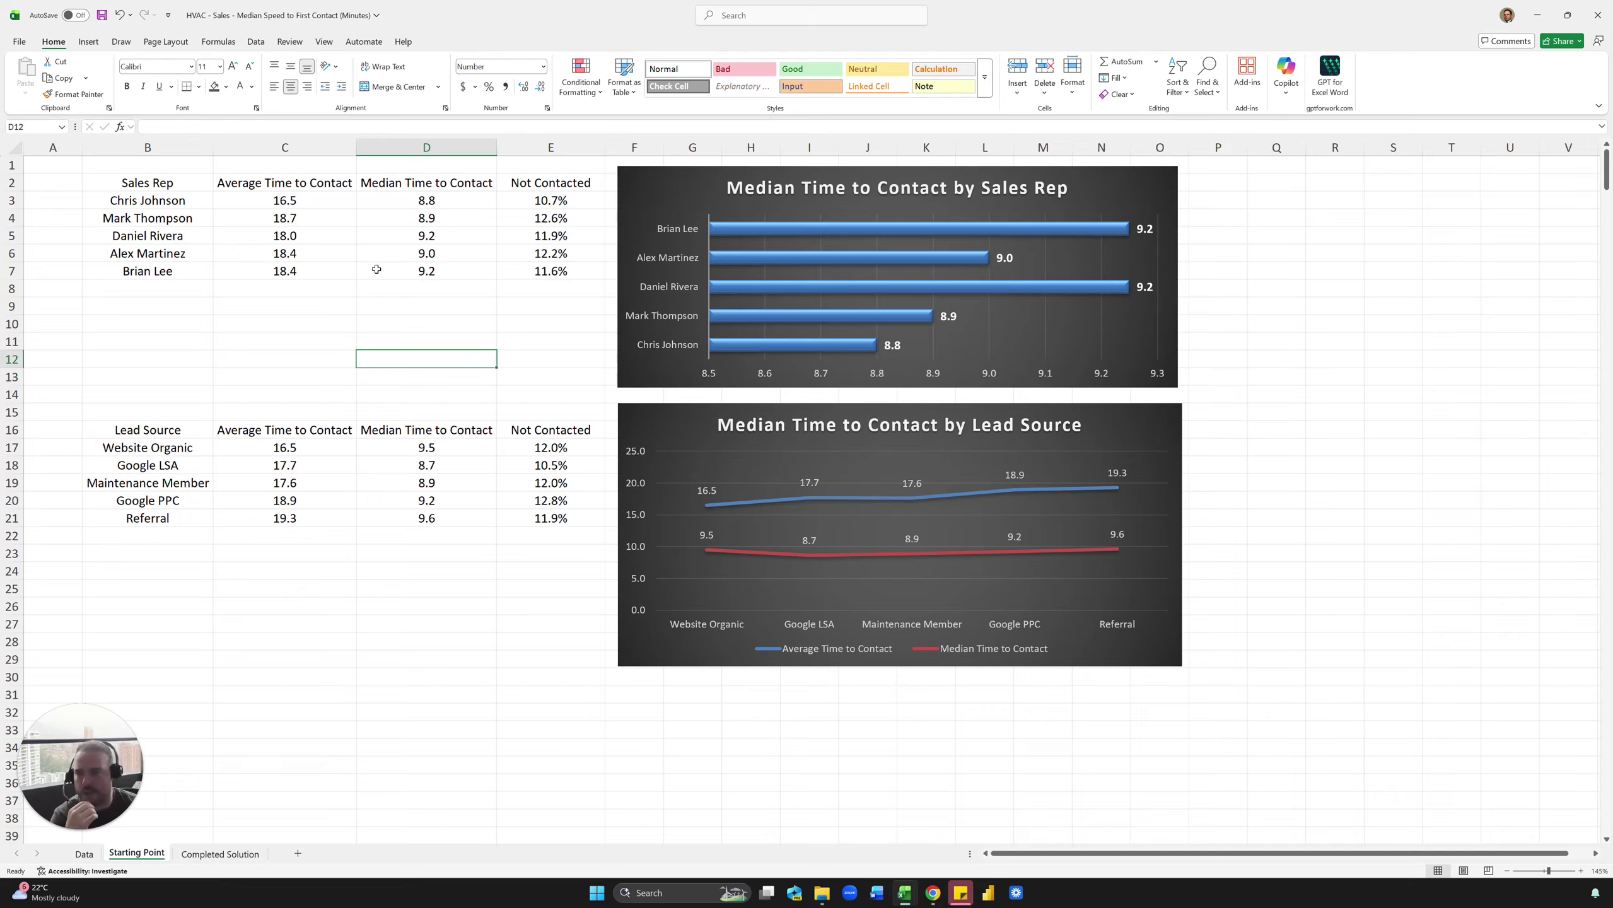
click(320, 199)
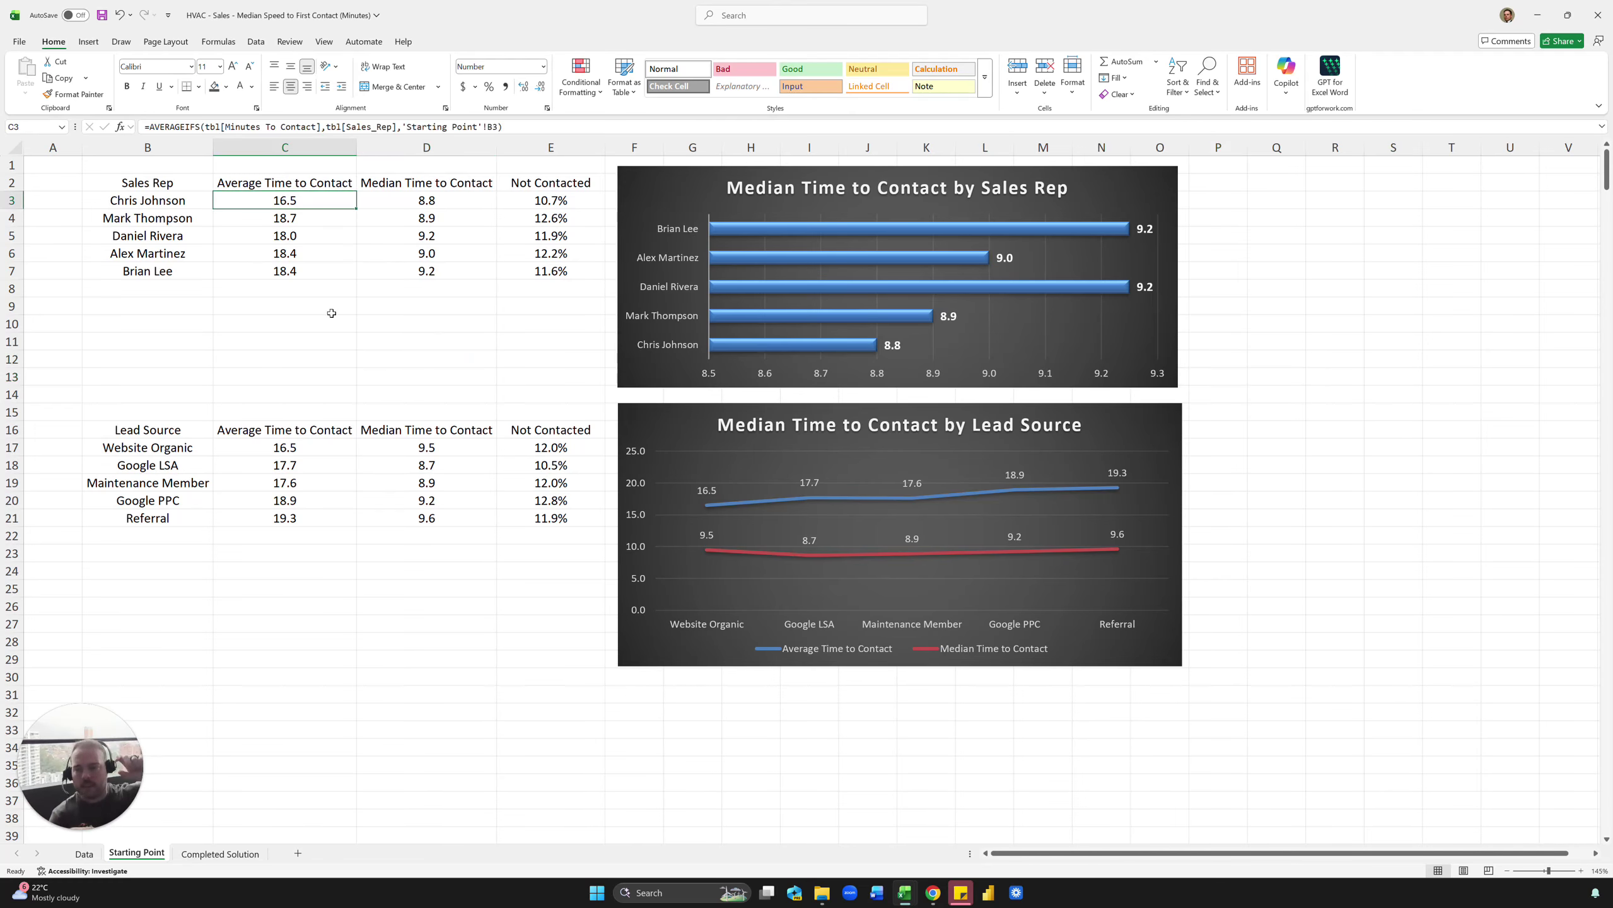
click(82, 854)
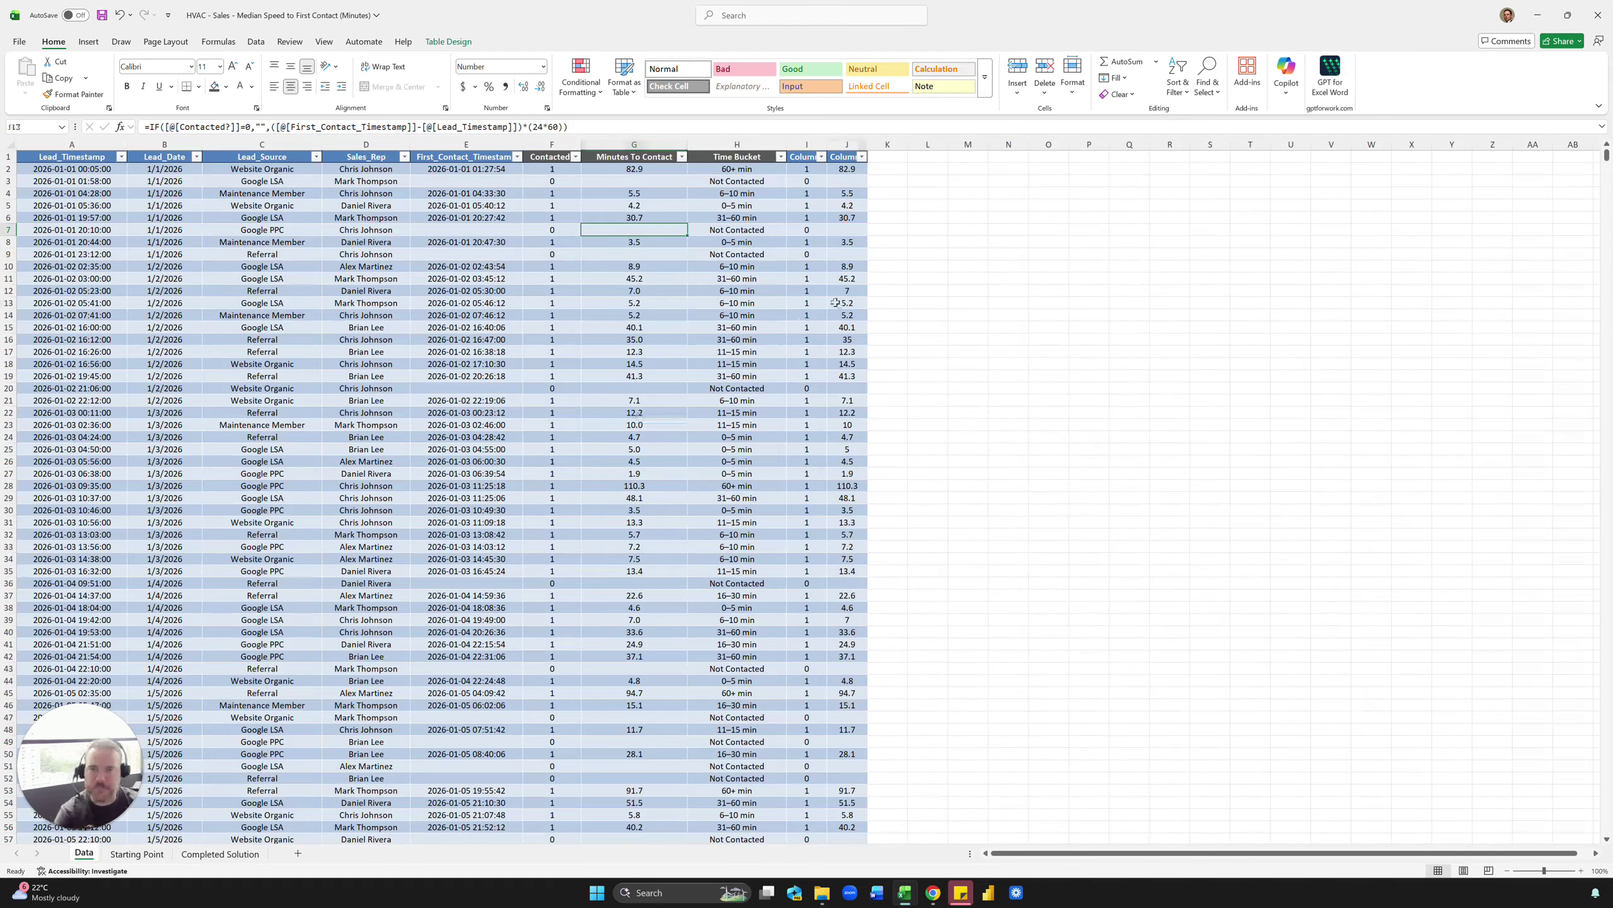
drag(622, 169, 628, 204)
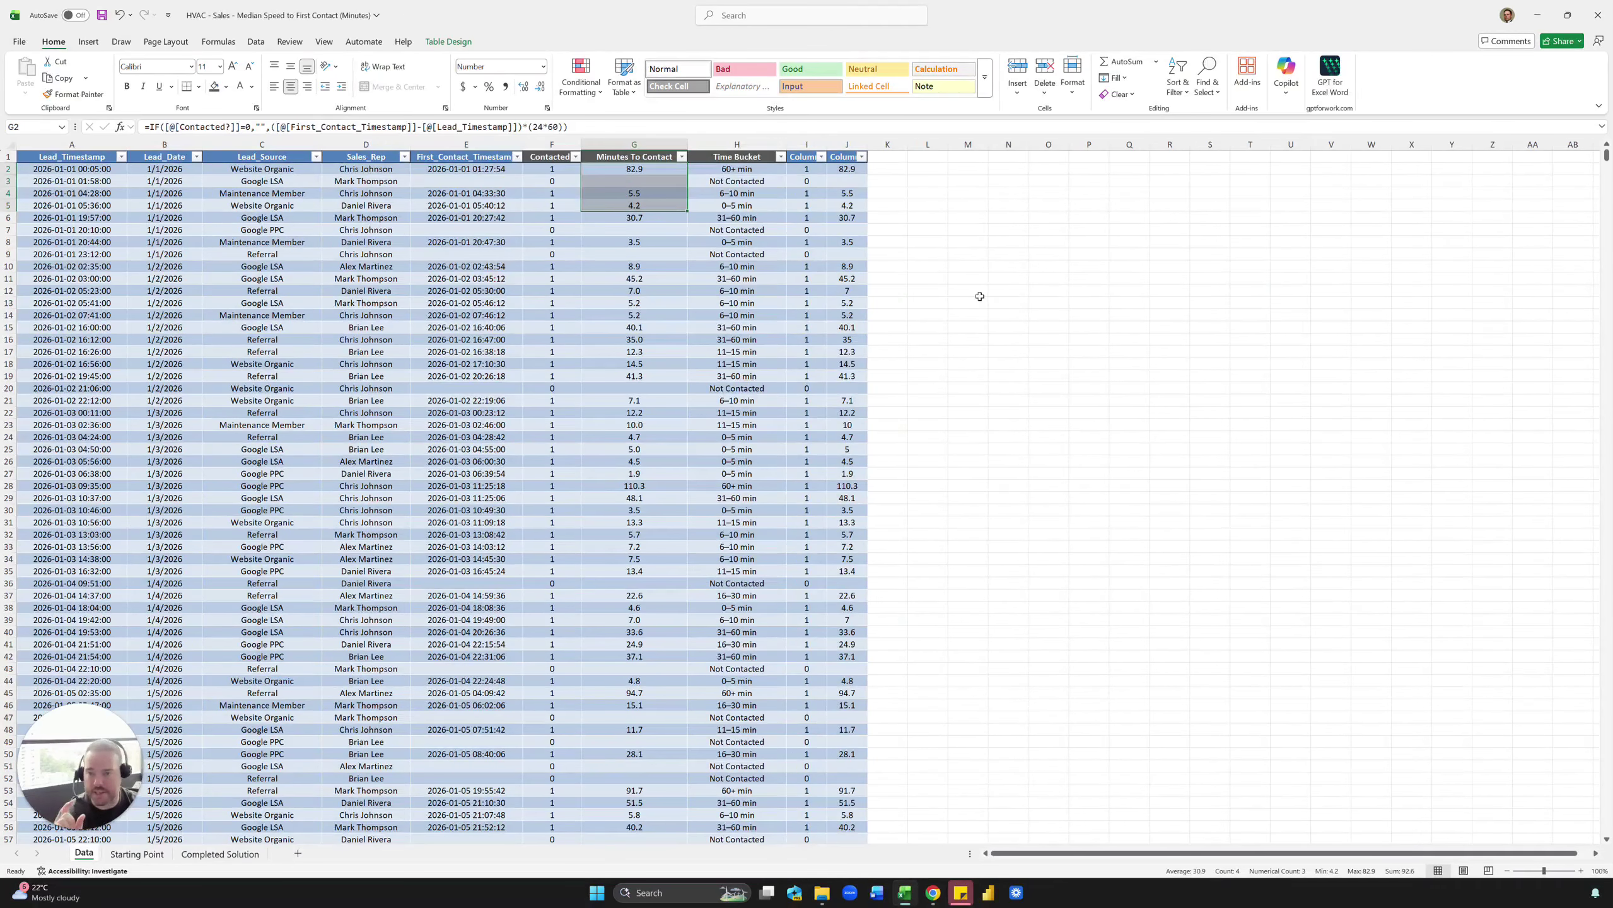
mouse_move(660, 202)
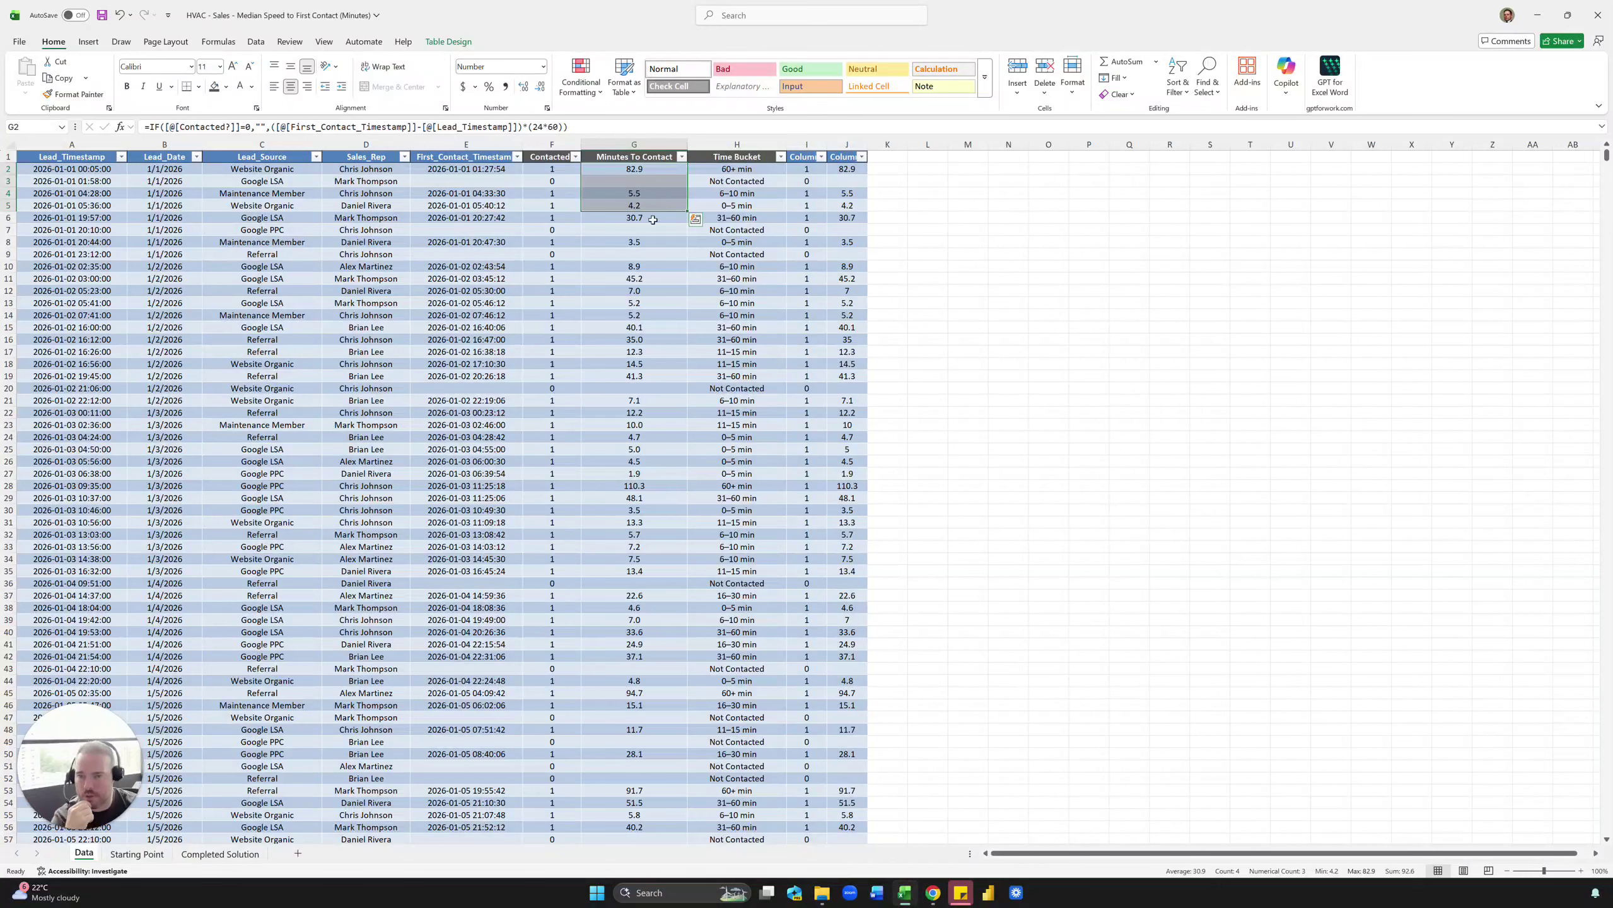
drag(653, 220, 653, 168)
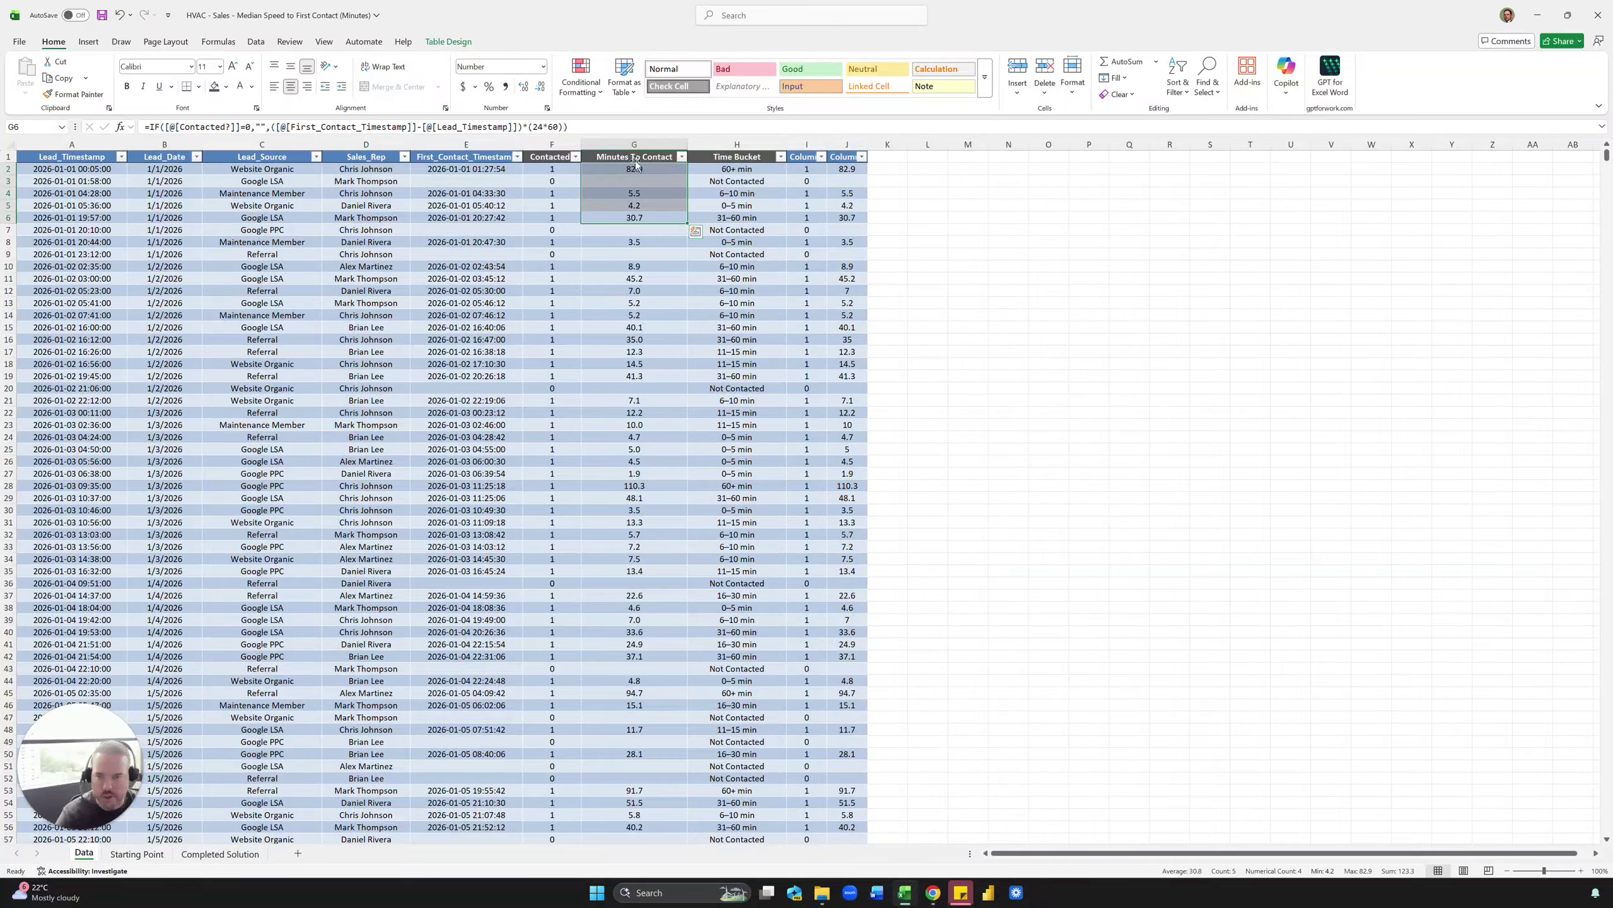
Enter a test =AVERAGE of the sample Minutes To Contact values in L4, giving 30.8
click(644, 191)
ctrl+click(642, 217)
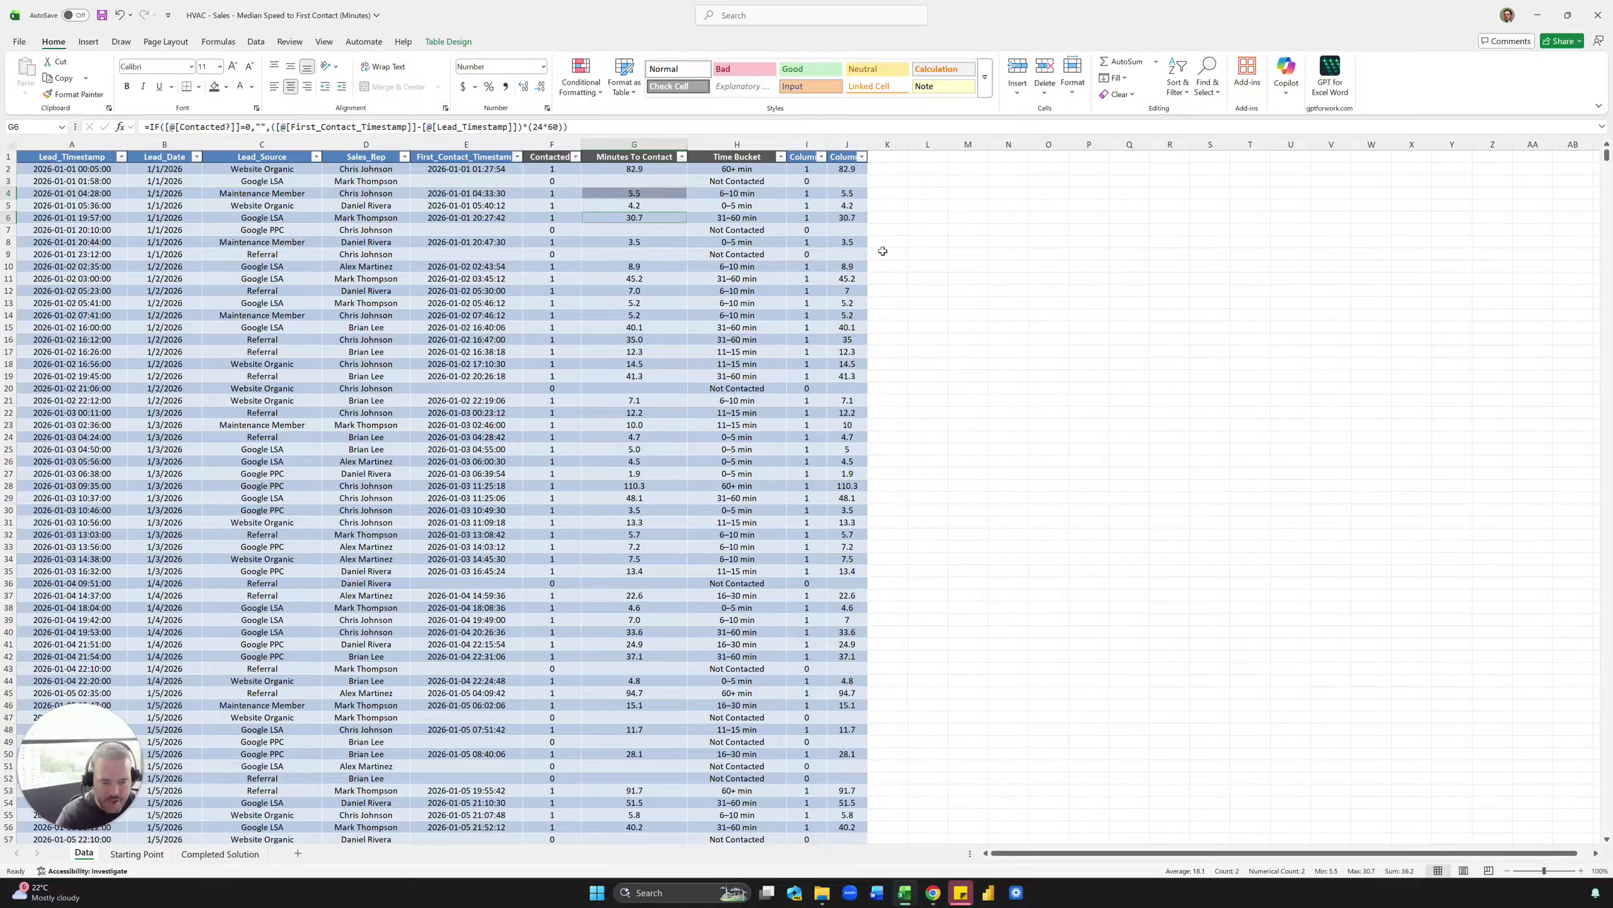
click(917, 194)
text(=average()
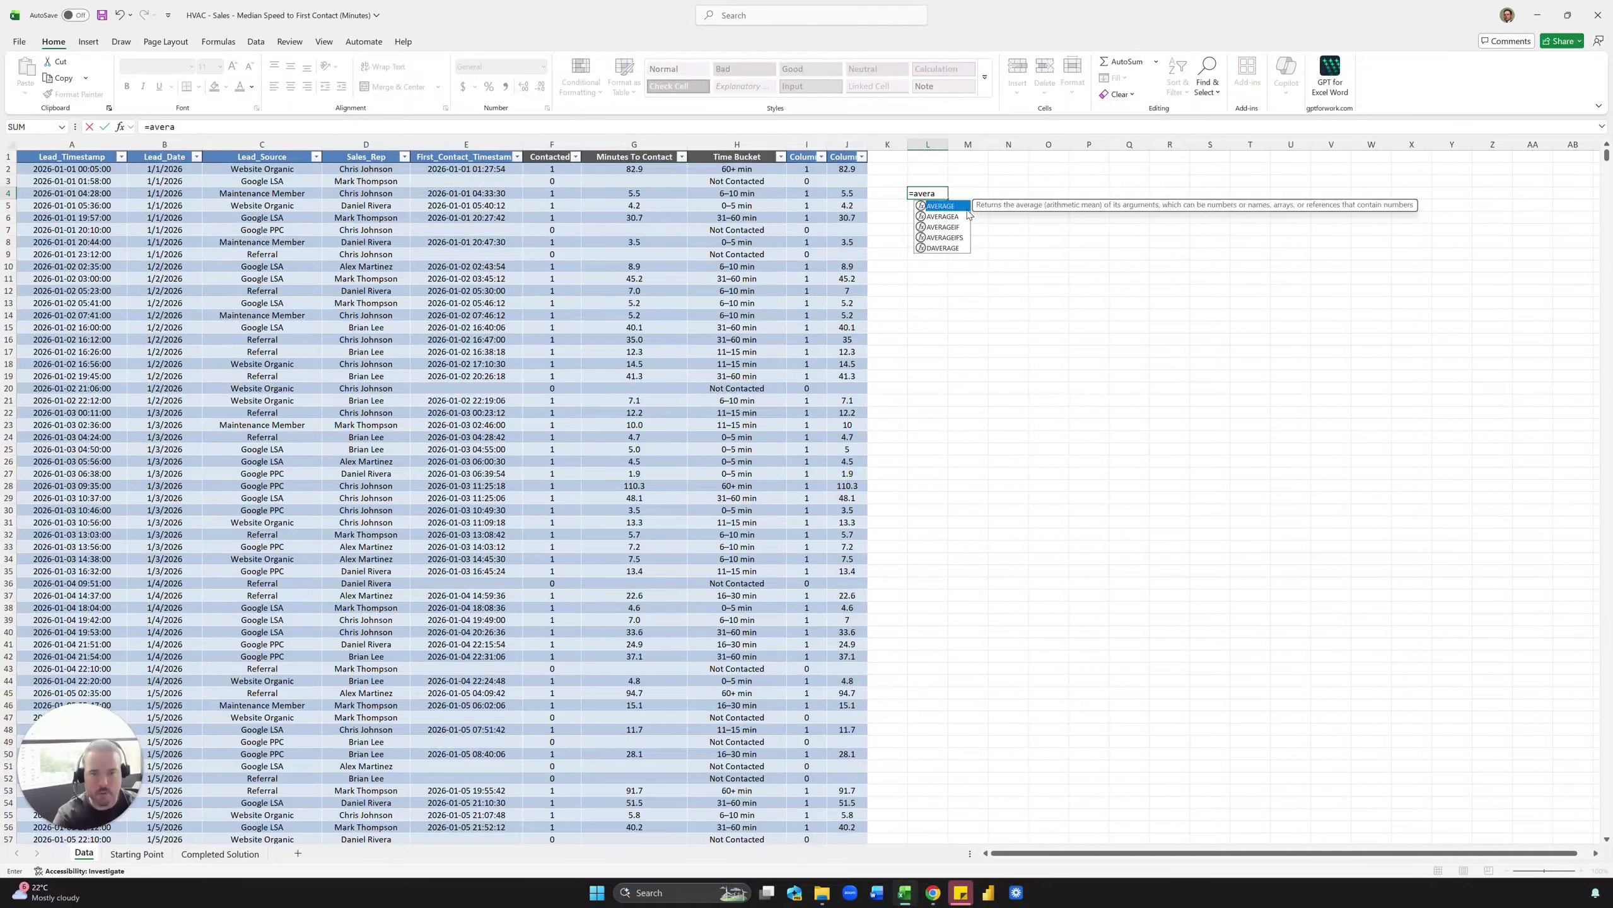
key(Up)
key(Up)
key(Left)
key(Left)
key(Left)
key(Left)
key(Left)
key(shift+Down)
key(shift+Down)
key(shift+Down)
key(shift+Down)
key(shift+Down)
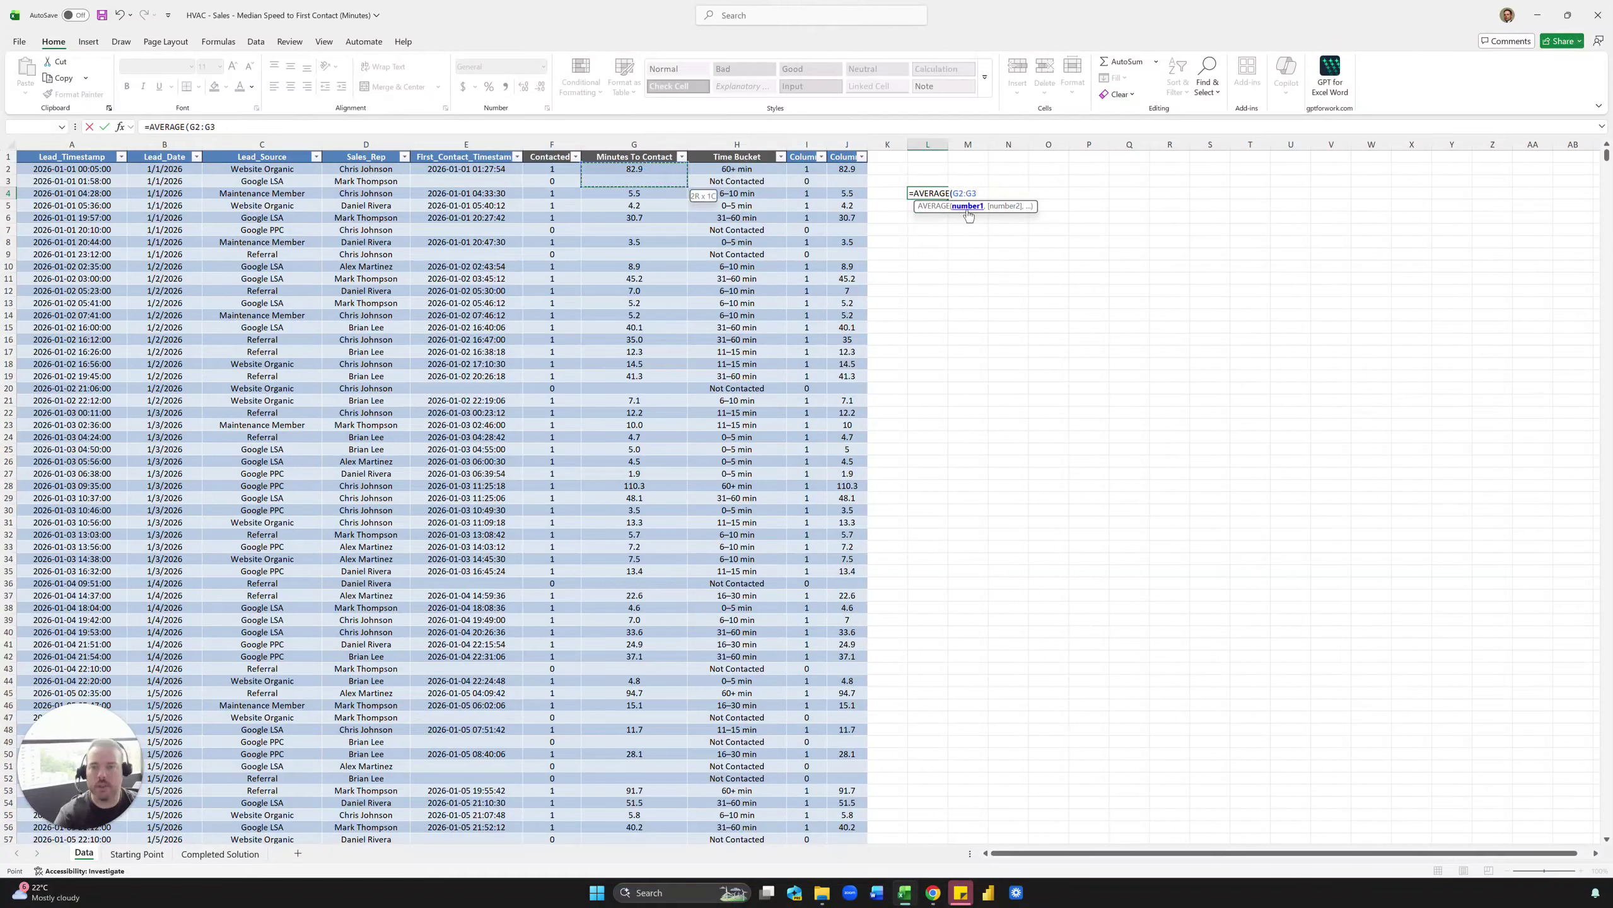
key(Tab)
Enter =MEDIAN(G2:G6) in M4, giving 18.1, then return to the Starting Point sheet
text(=median()
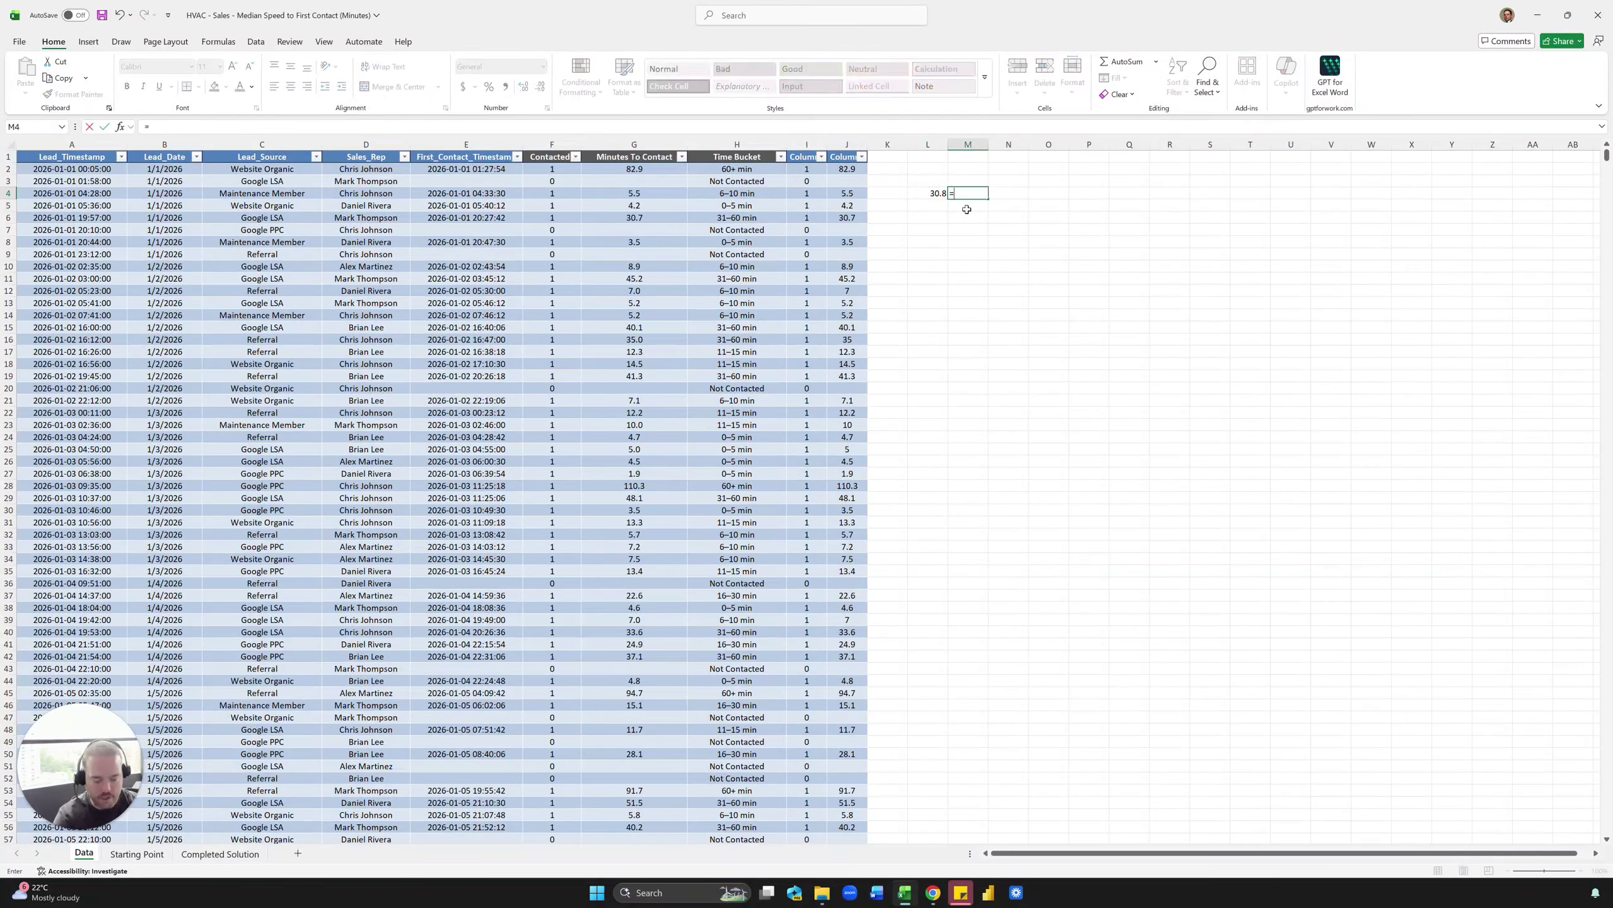
key(Left)
key(Up)
key(Left)
key(Left)
key(Left)
key(Up)
key(Left)
key(Left)
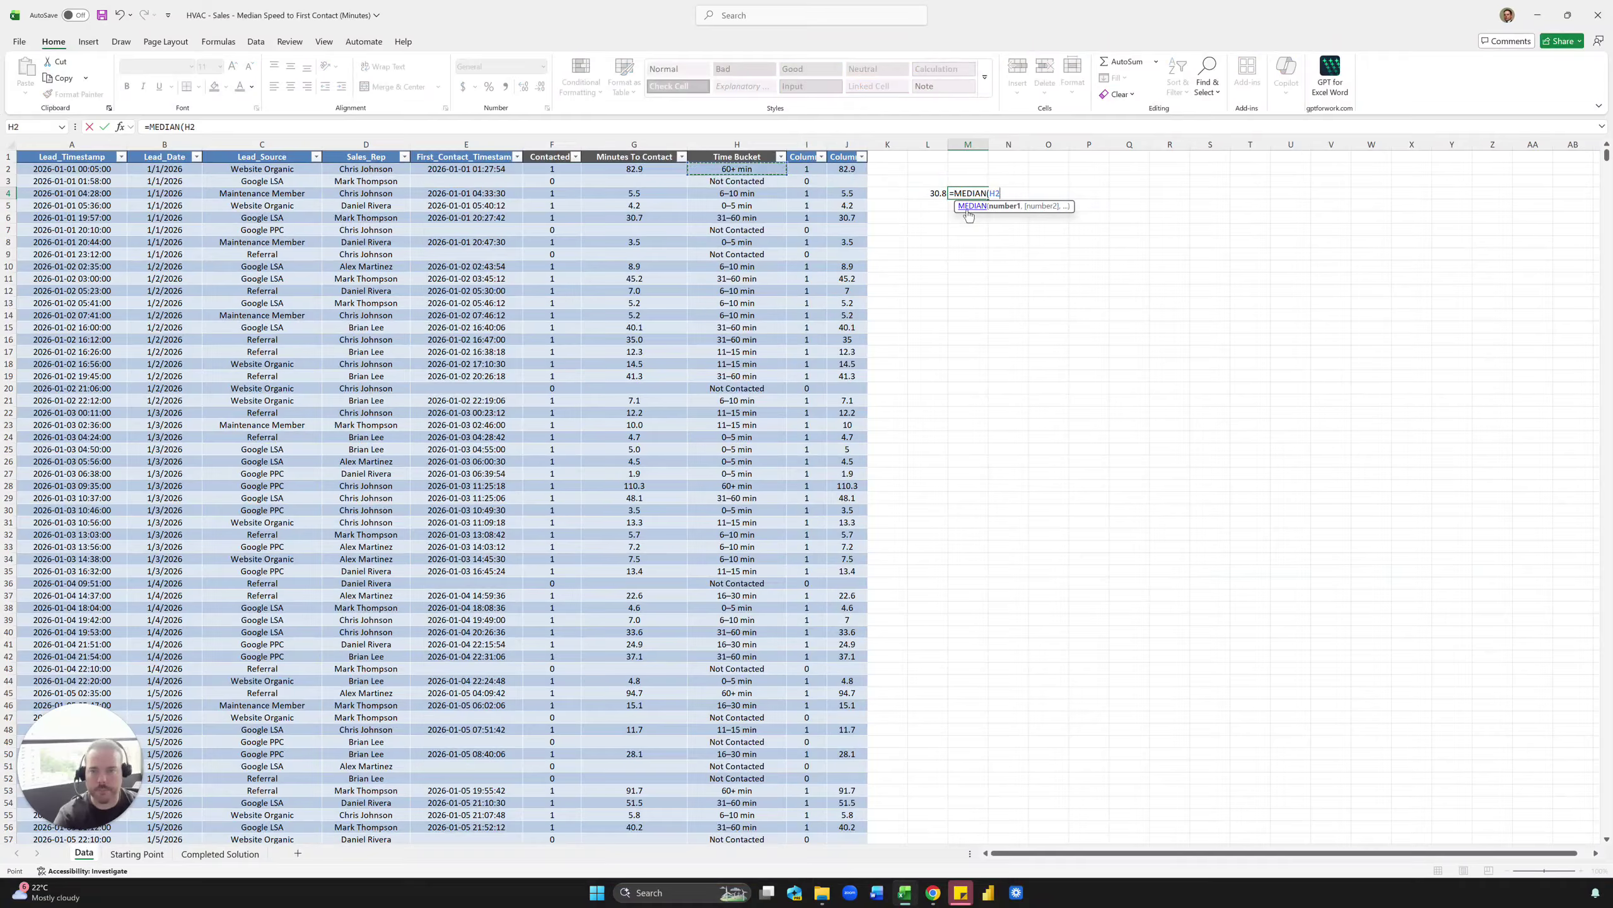
key(shift+Down)
key(shift+Down)
key(shift+Down)
key(shift+Down)
key(Return)
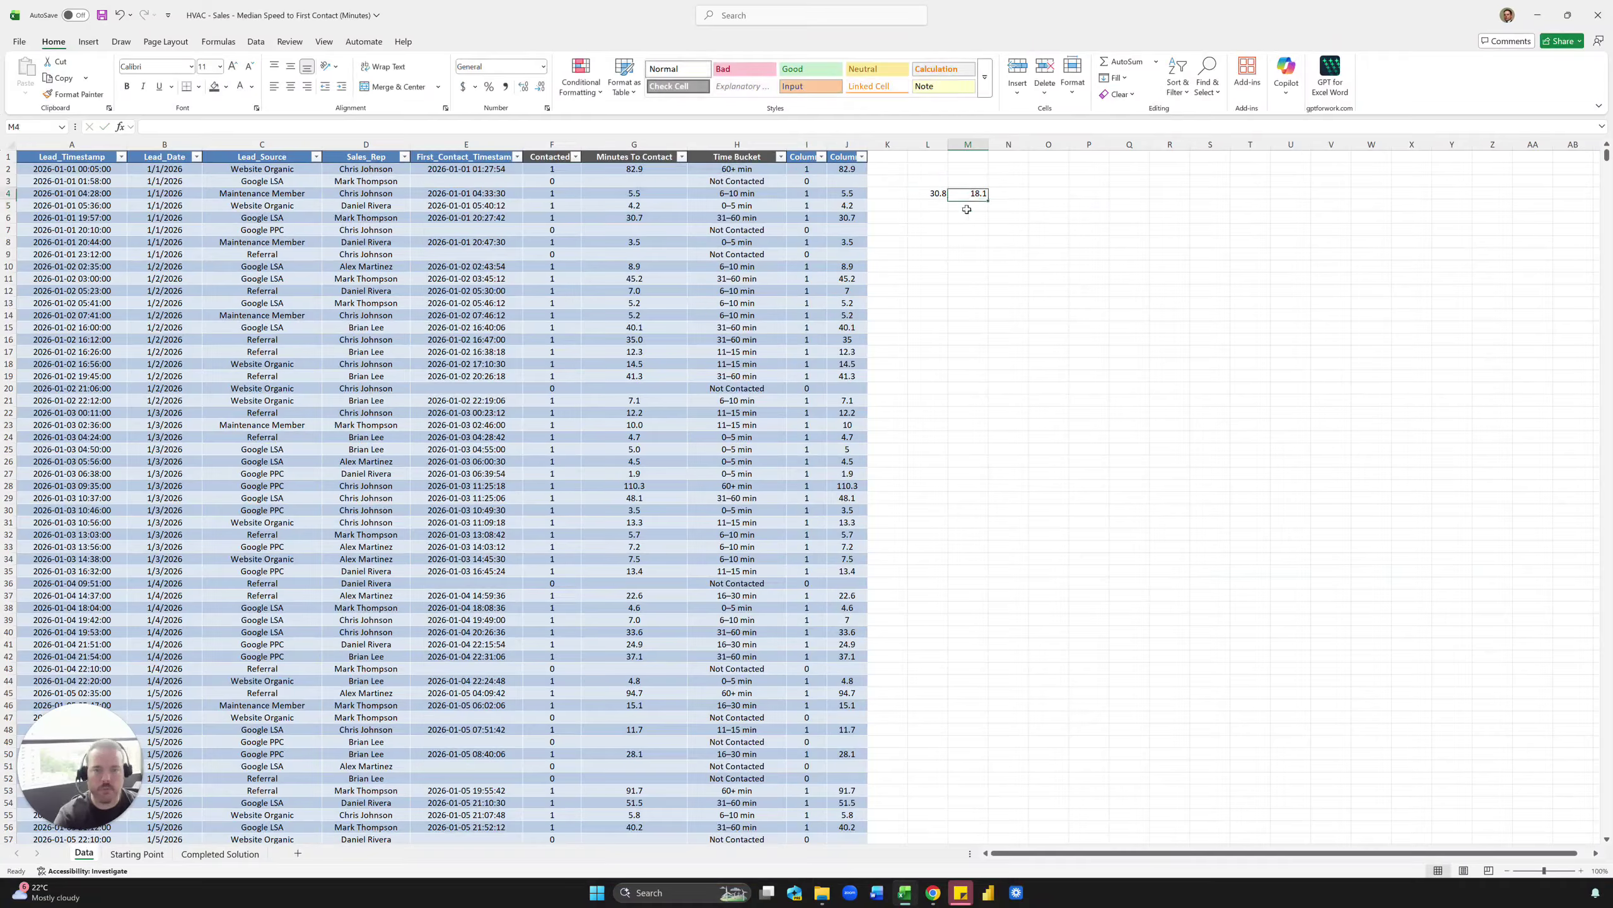
key(Up)
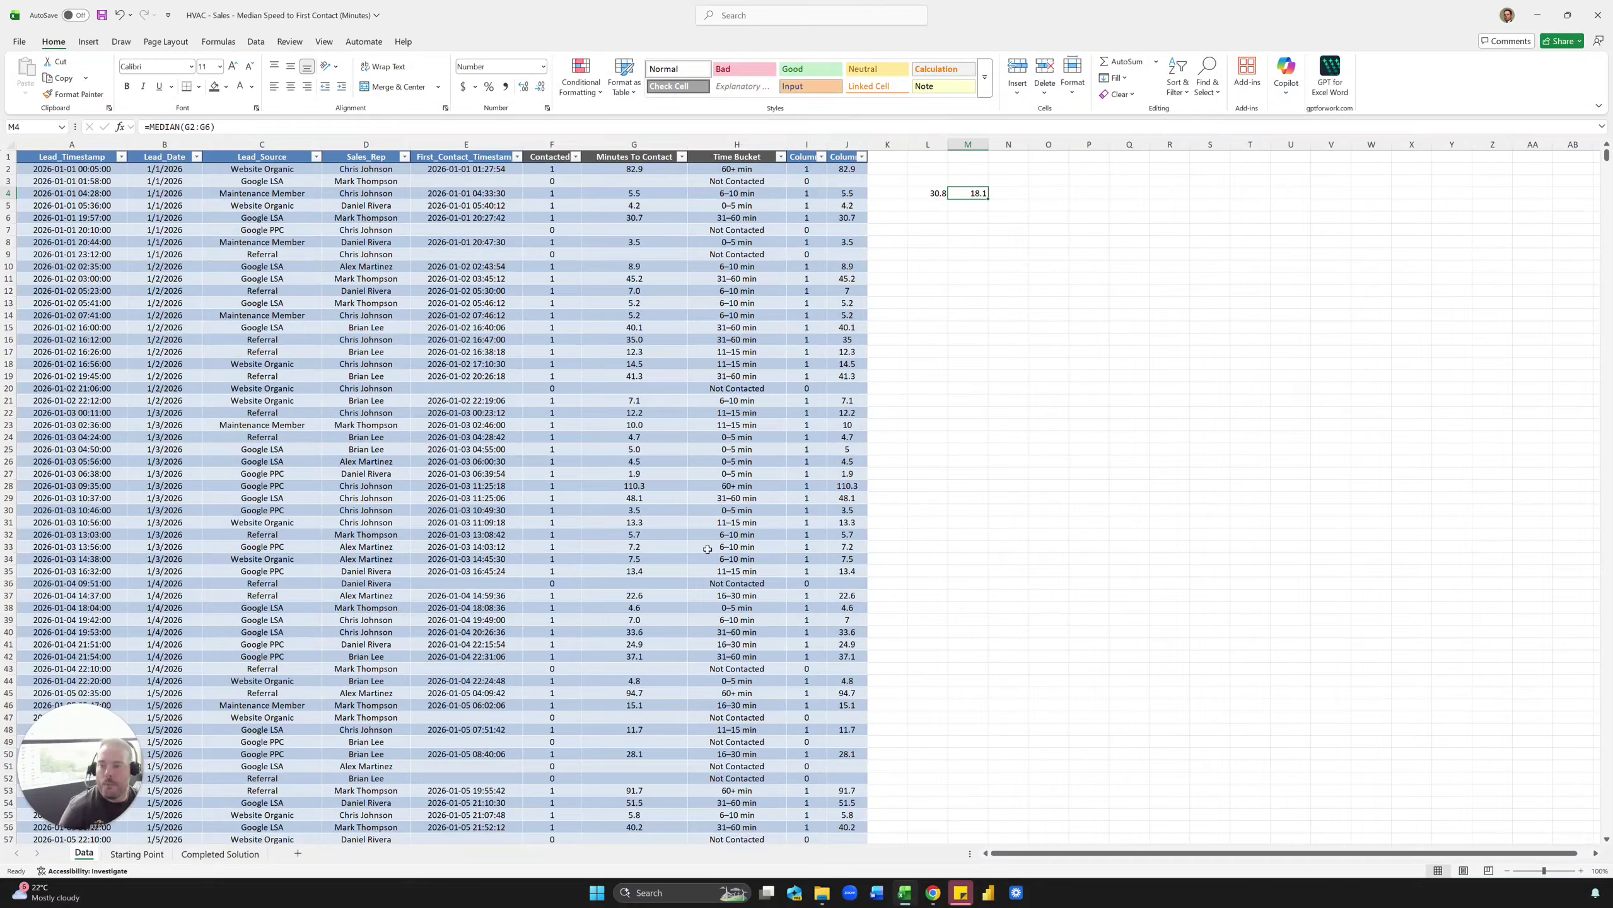
click(137, 854)
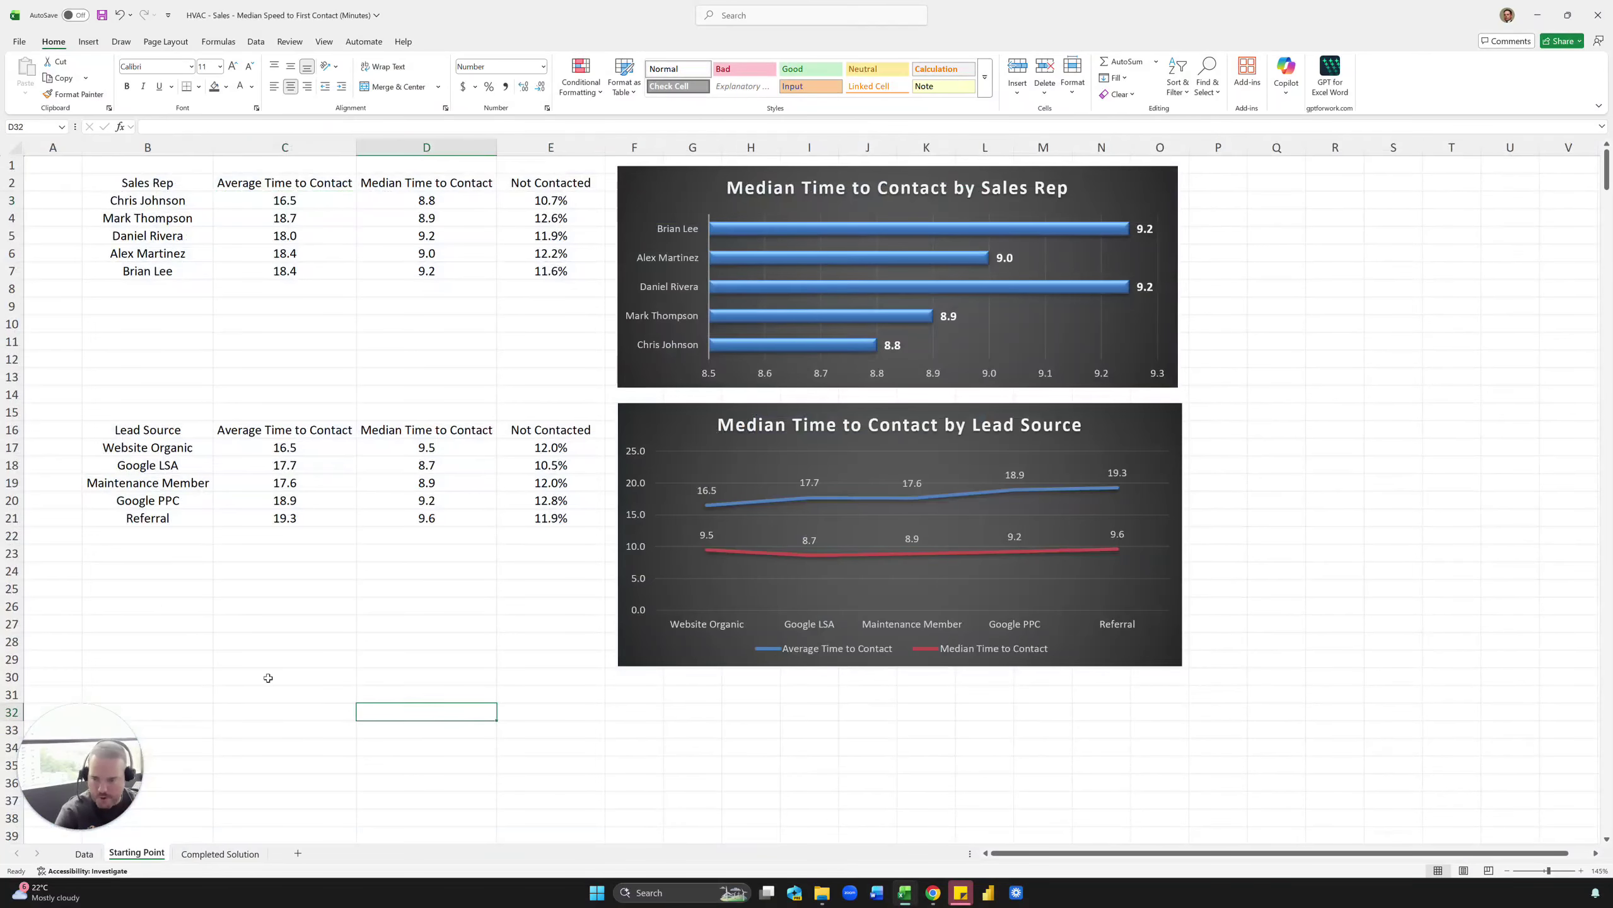
Type the contact e-mail address into B25 so it becomes a hyperlink
click(159, 601)
click(167, 581)
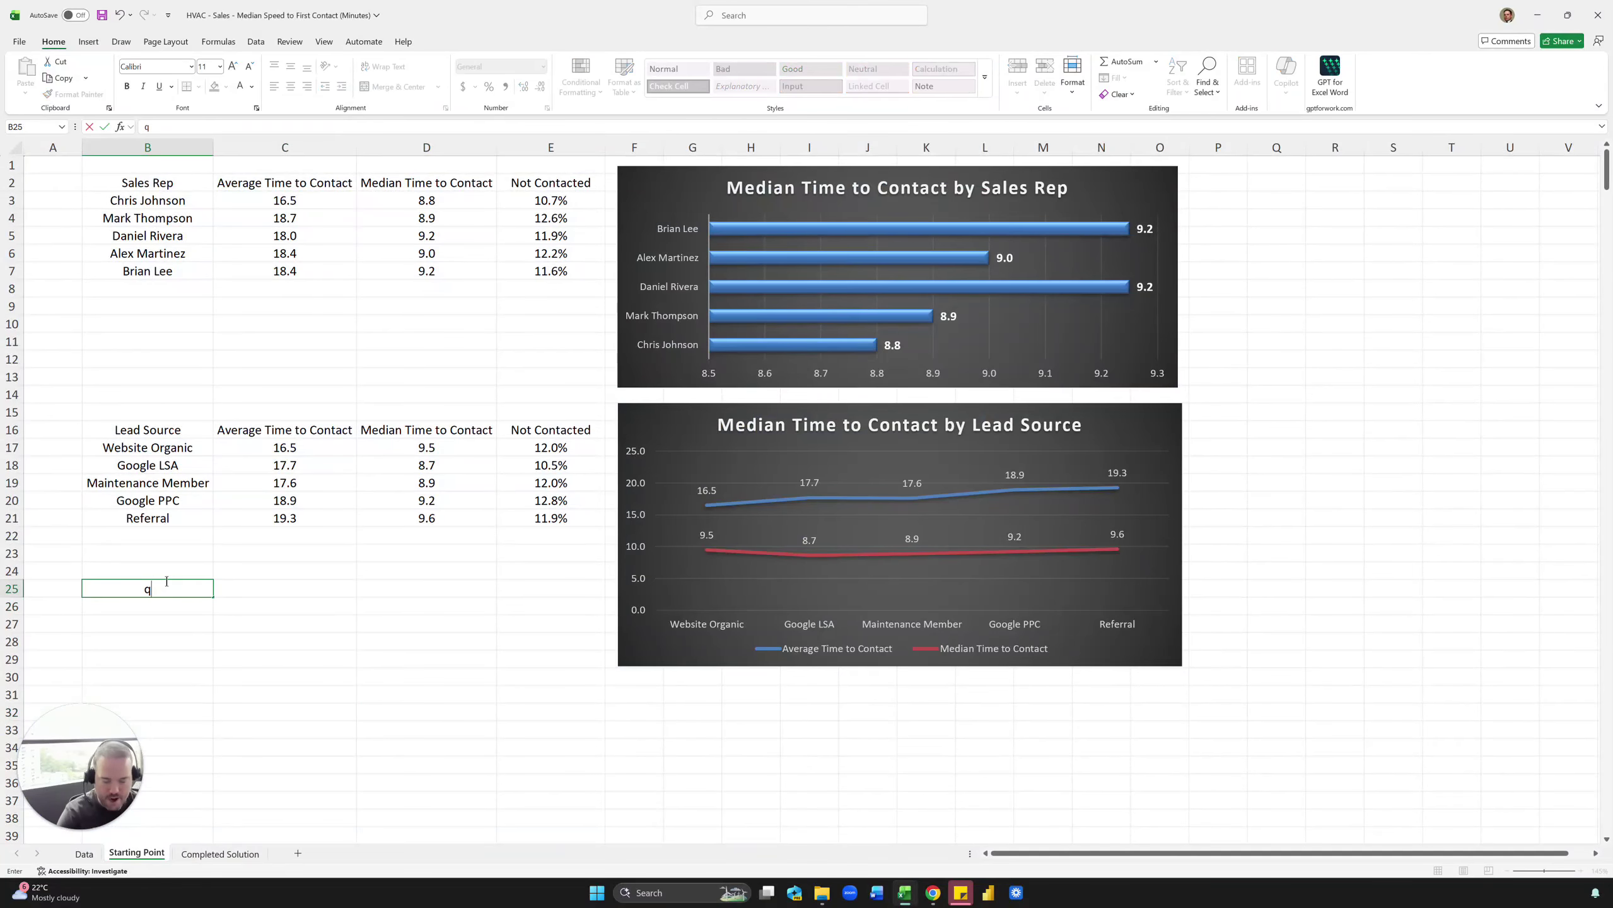
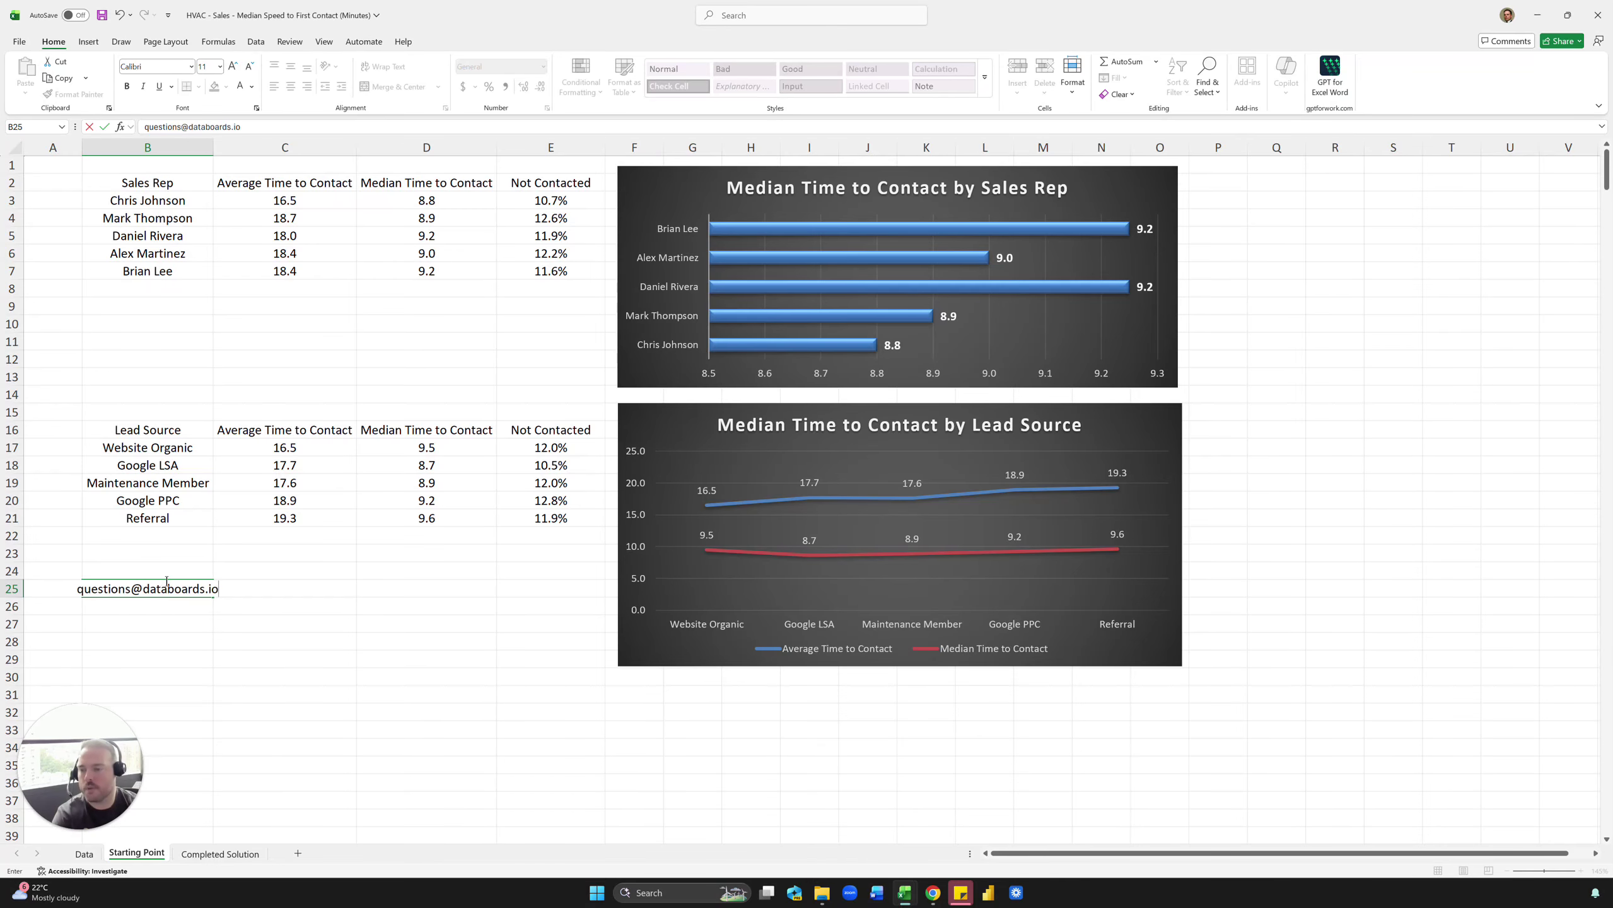
key(Return)
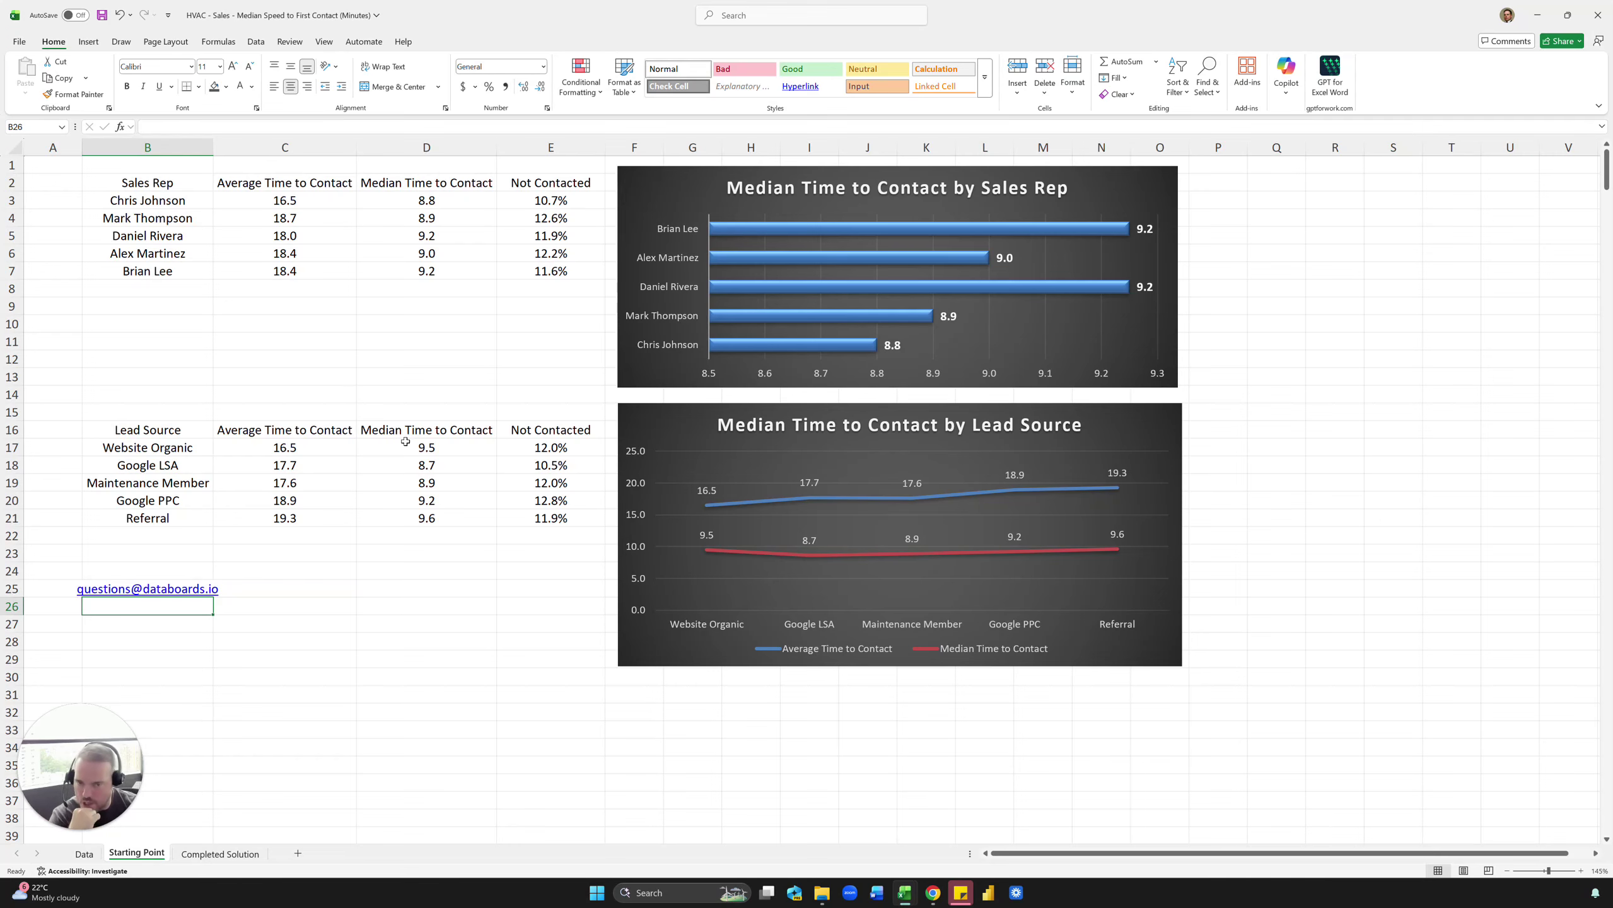
click(84, 854)
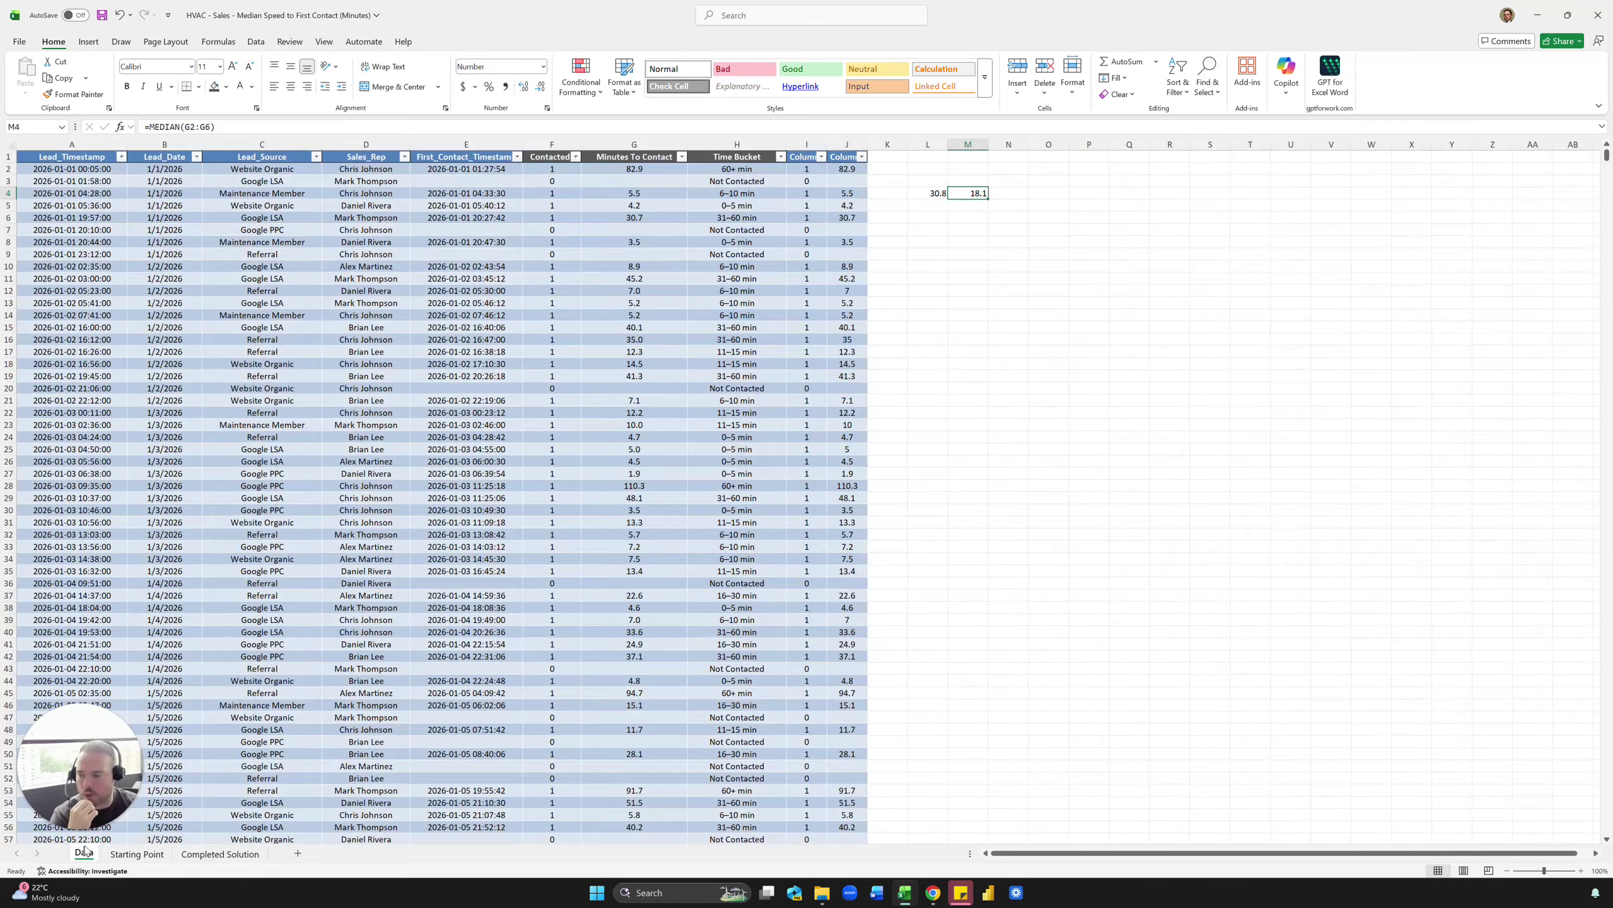
click(267, 388)
click(310, 290)
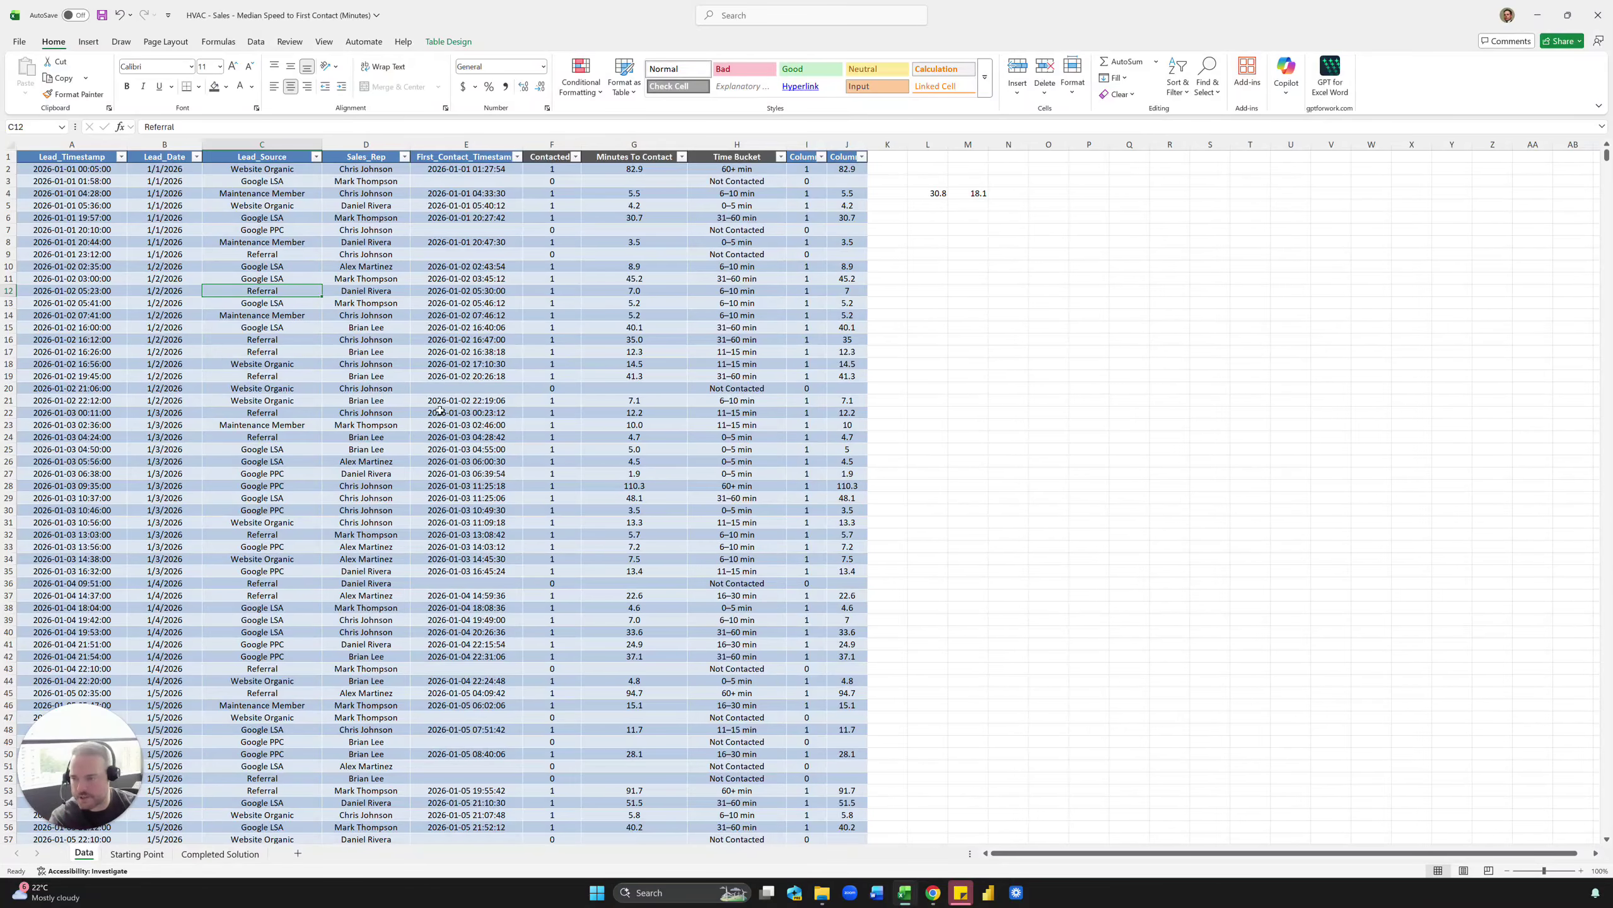
click(458, 376)
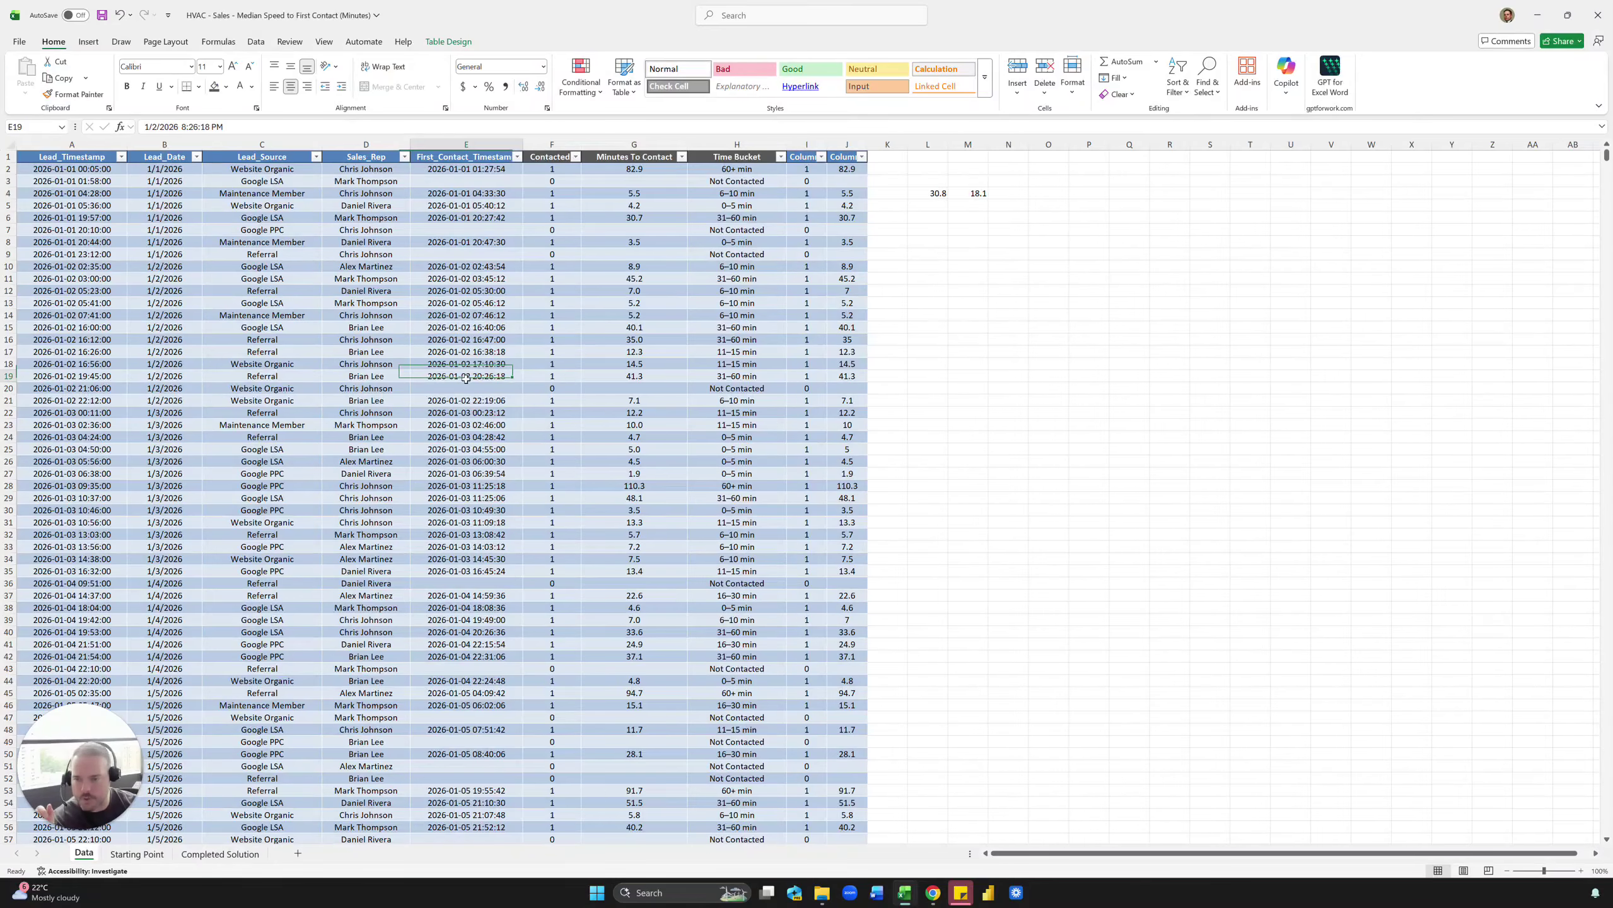
click(141, 852)
click(282, 646)
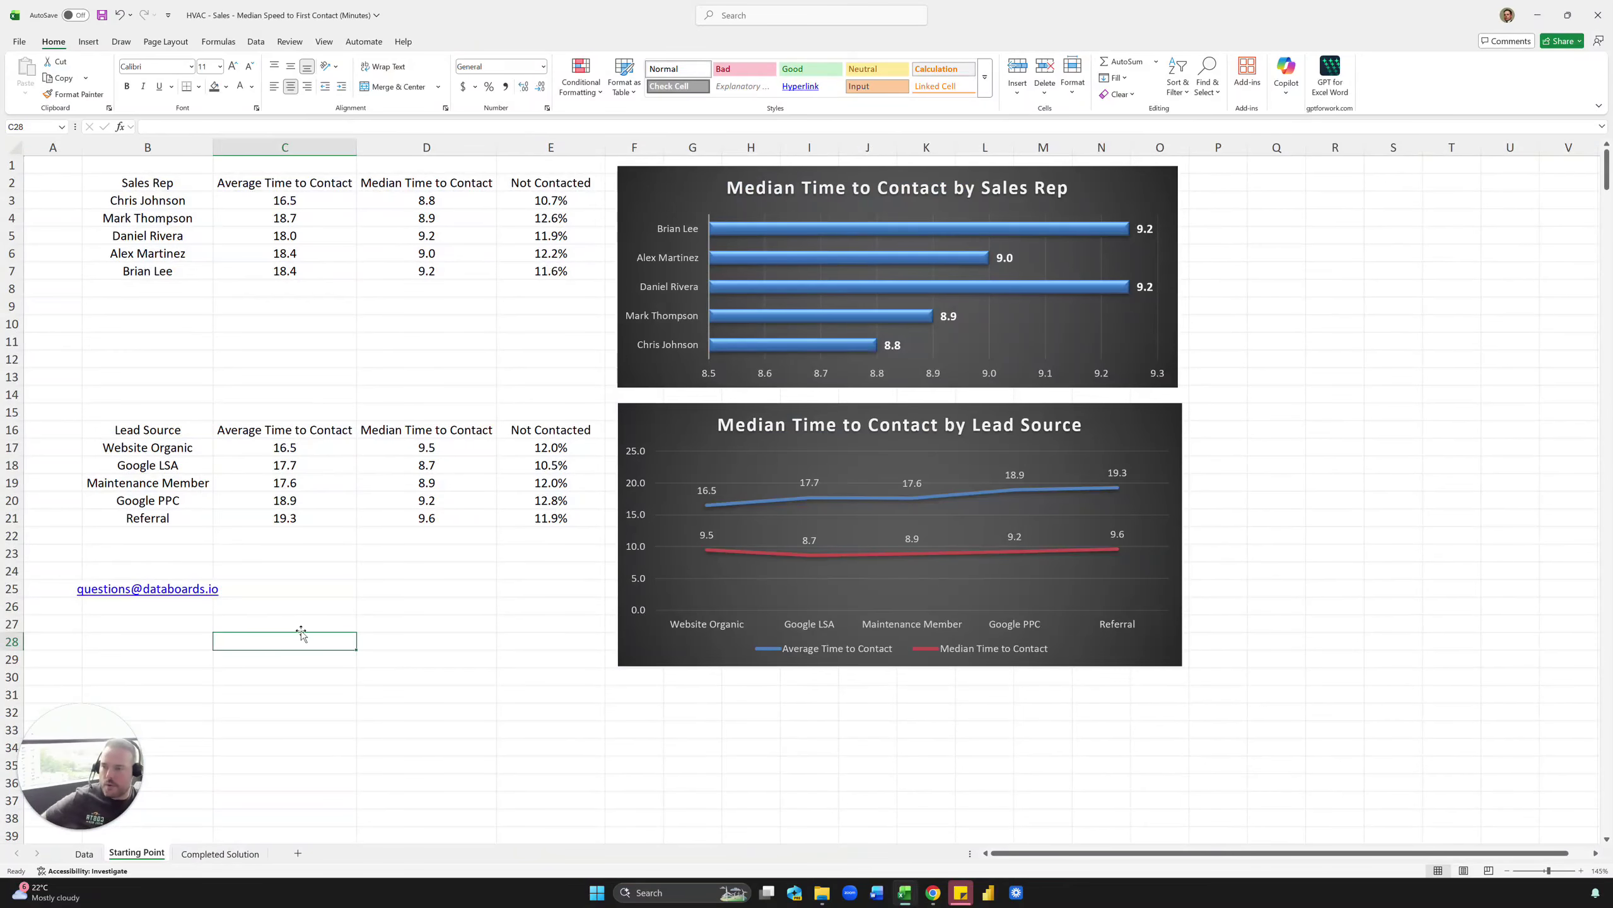